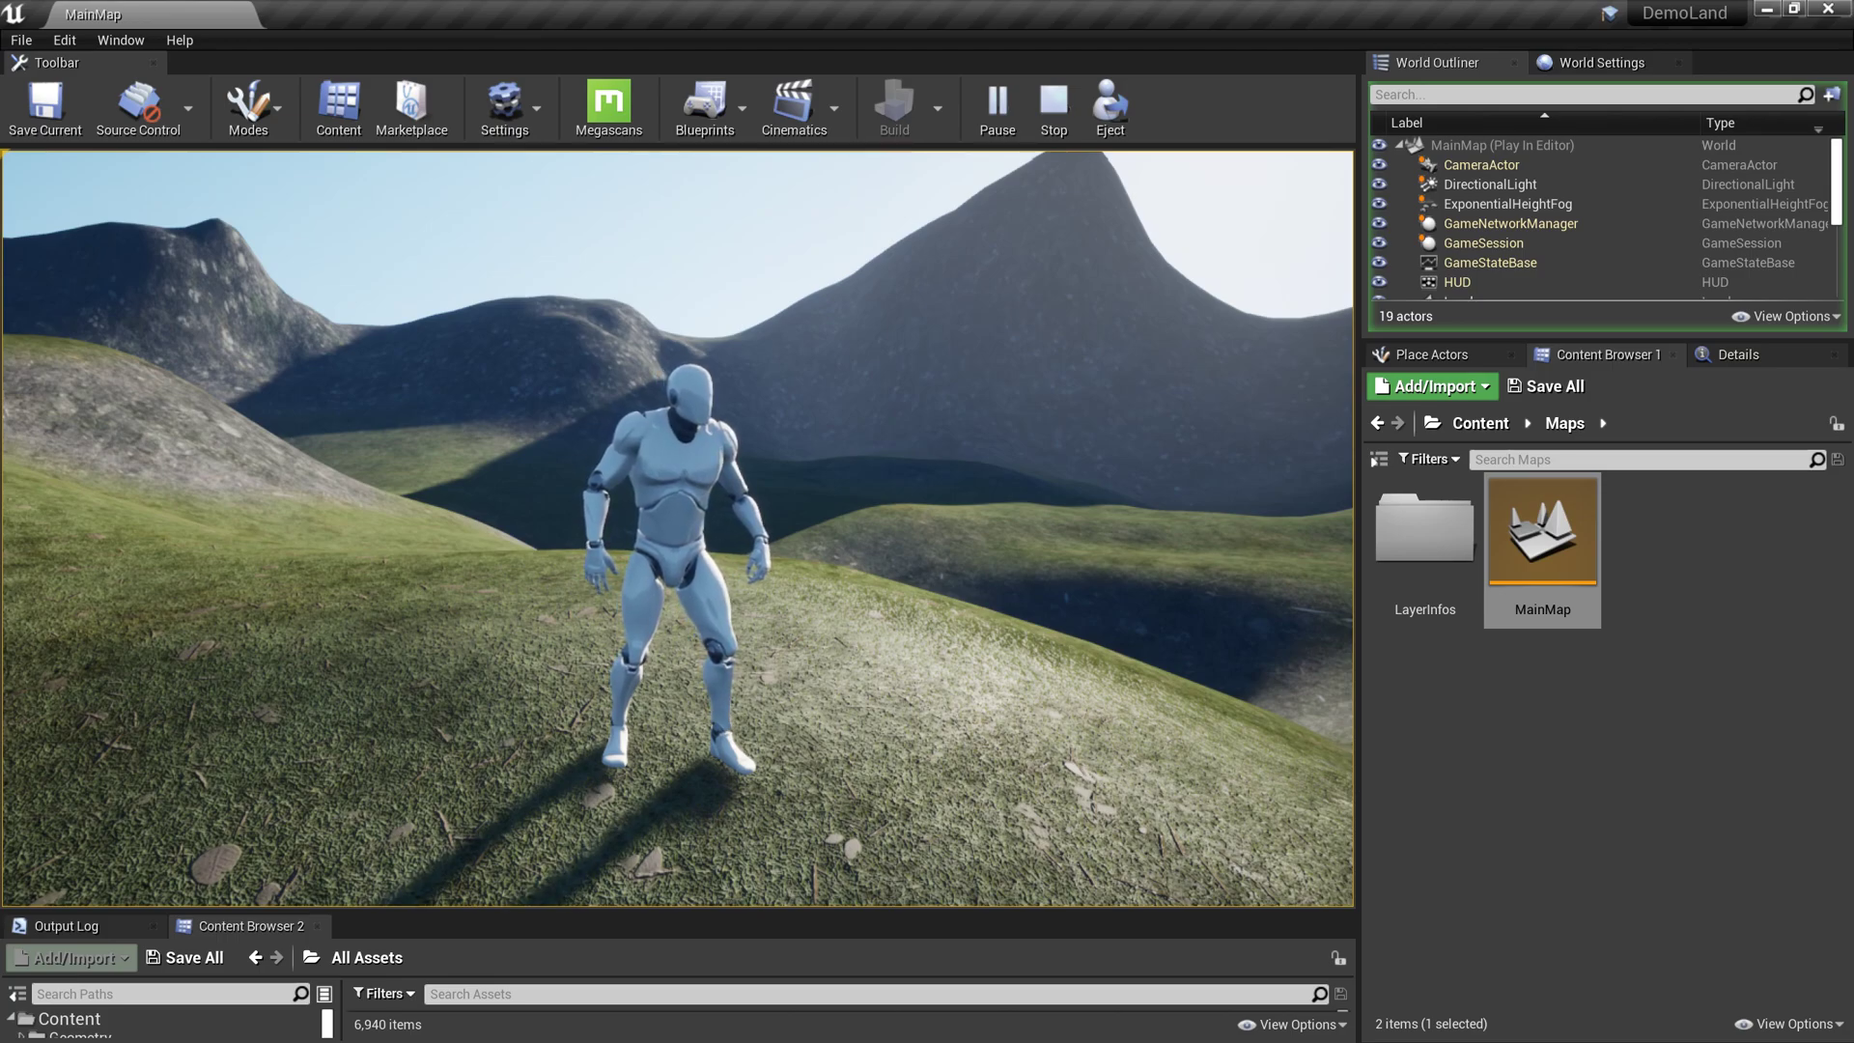
- Stop the play session and enable the Landmass plugin, restarting the editor to apply it
key(Escape)
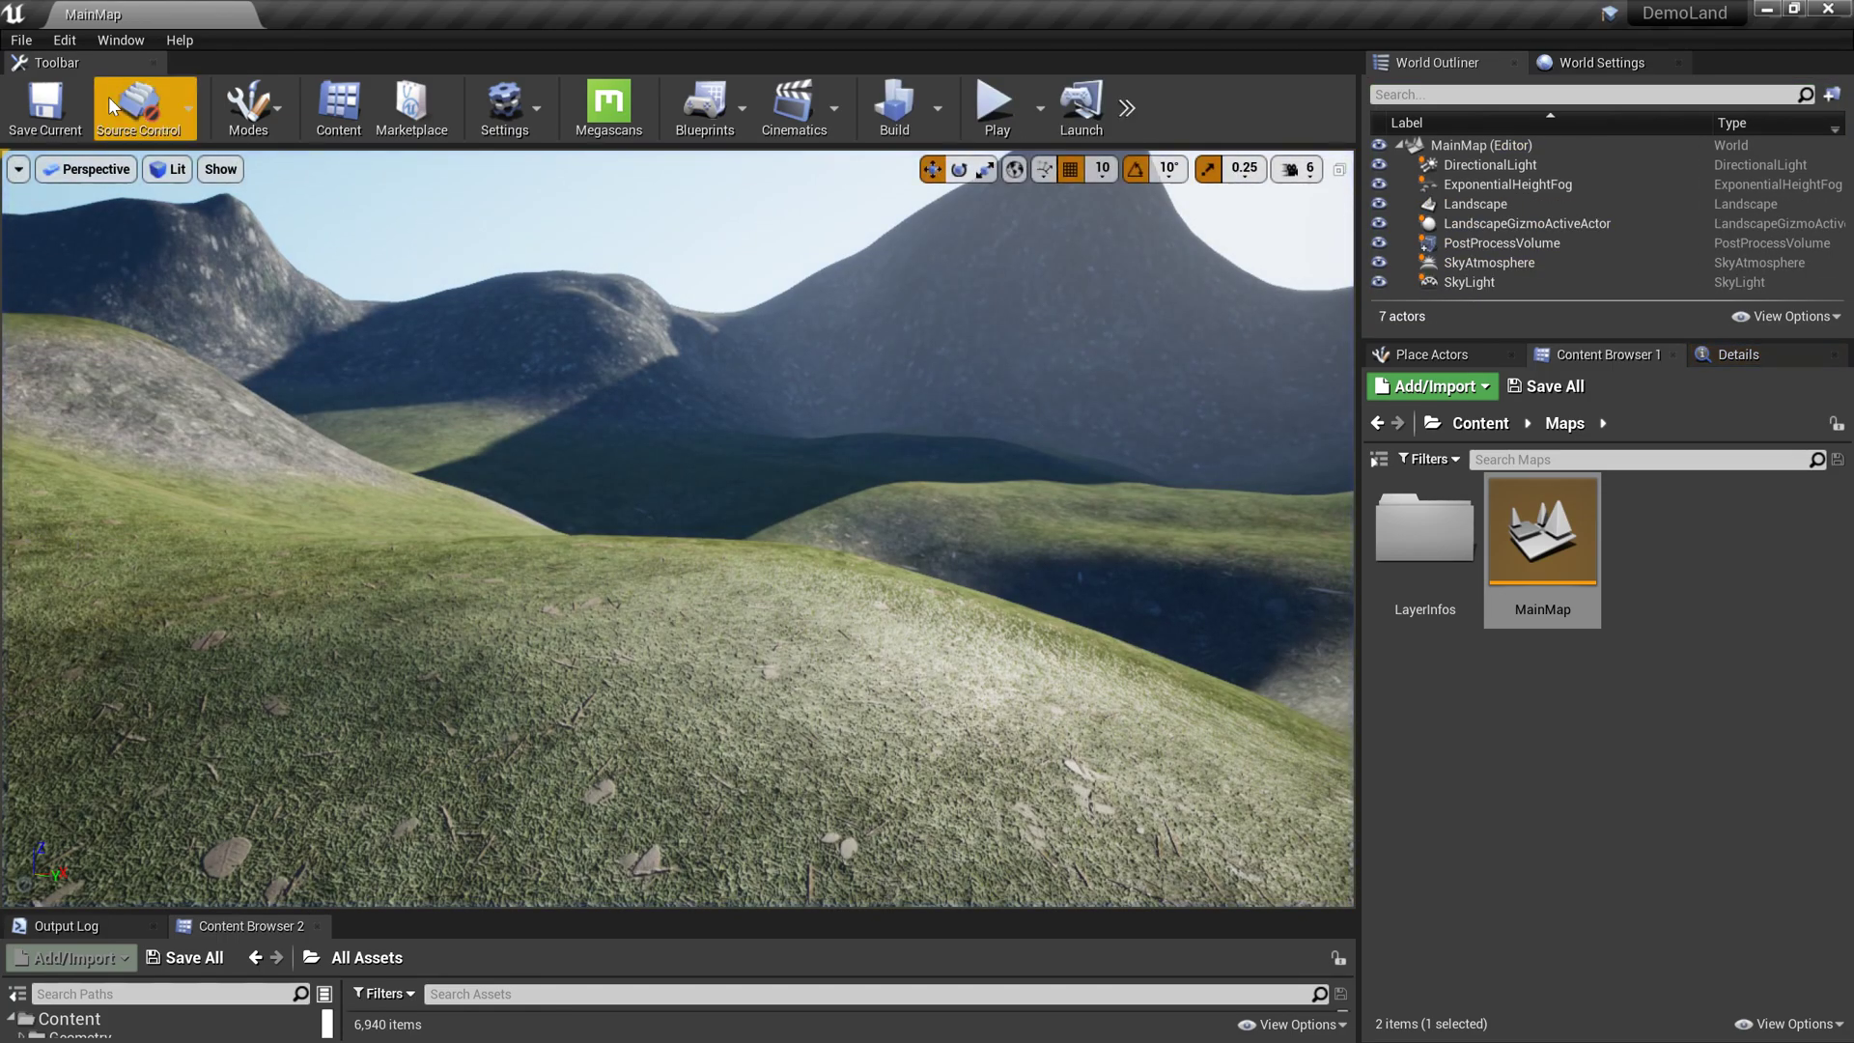
click(59, 41)
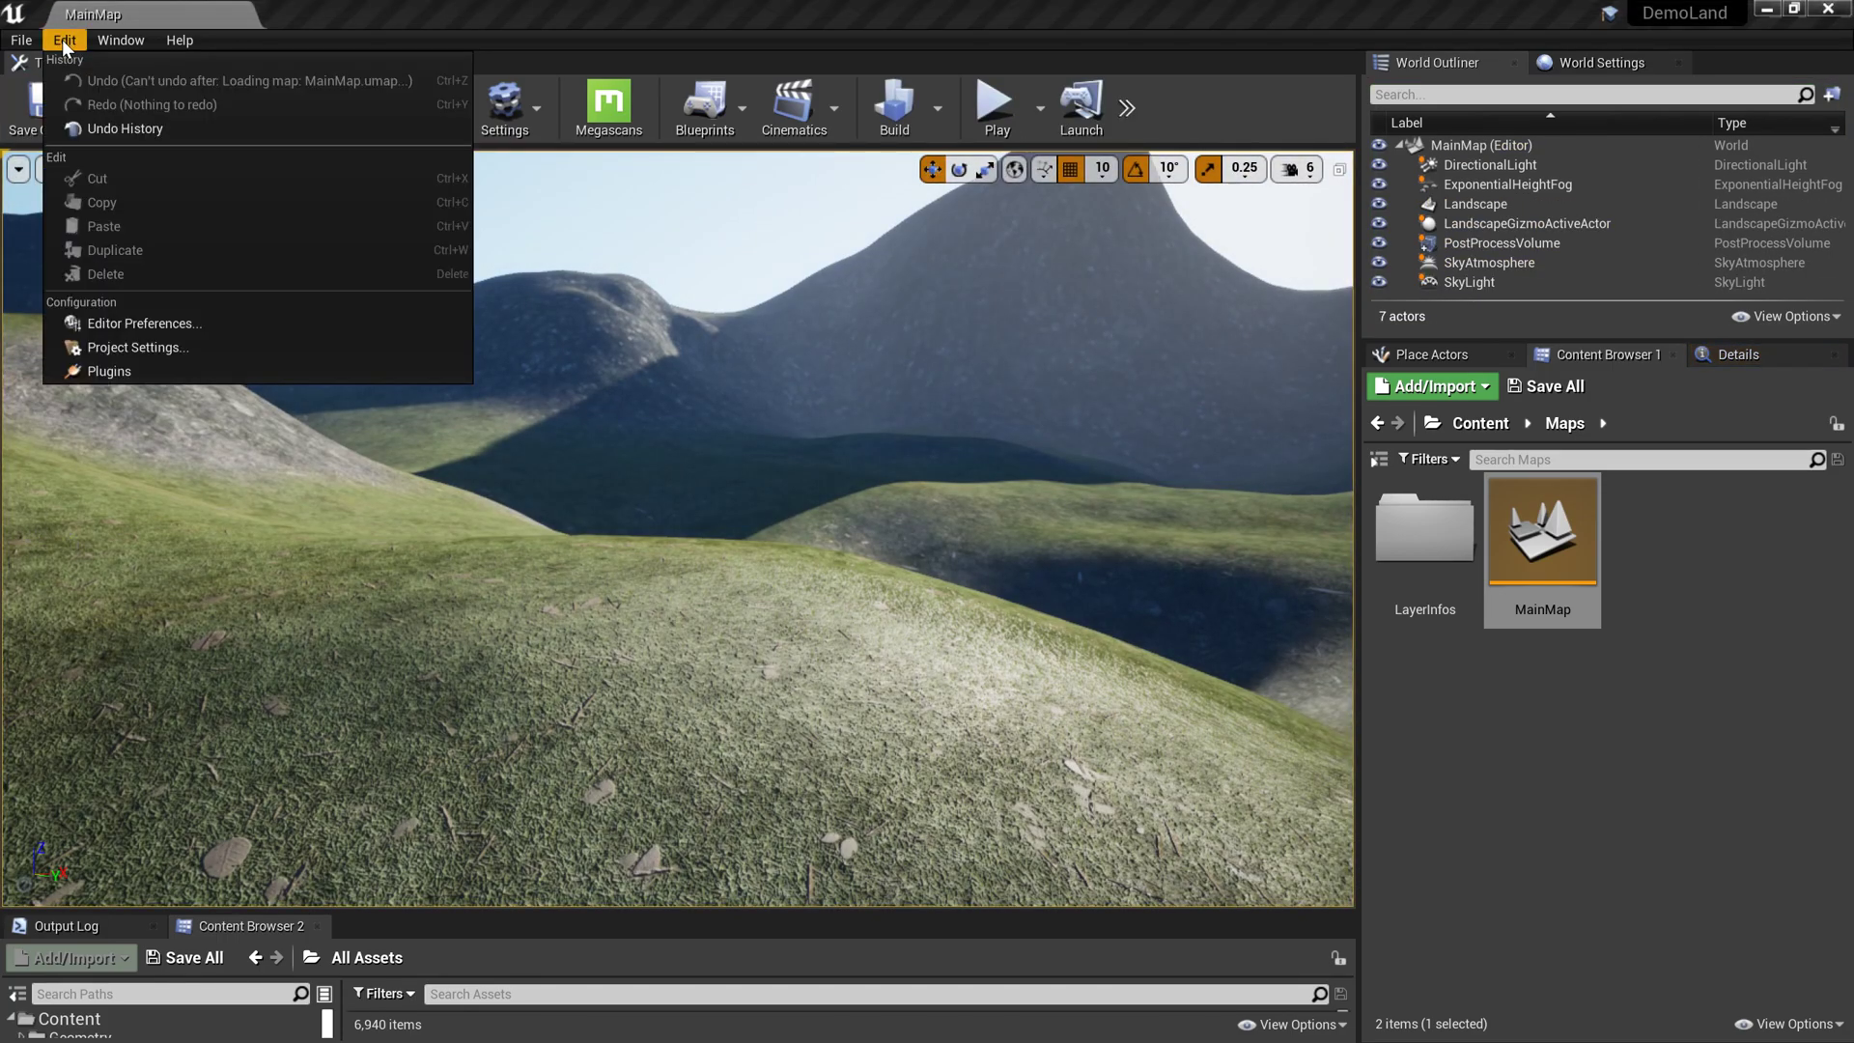
click(157, 373)
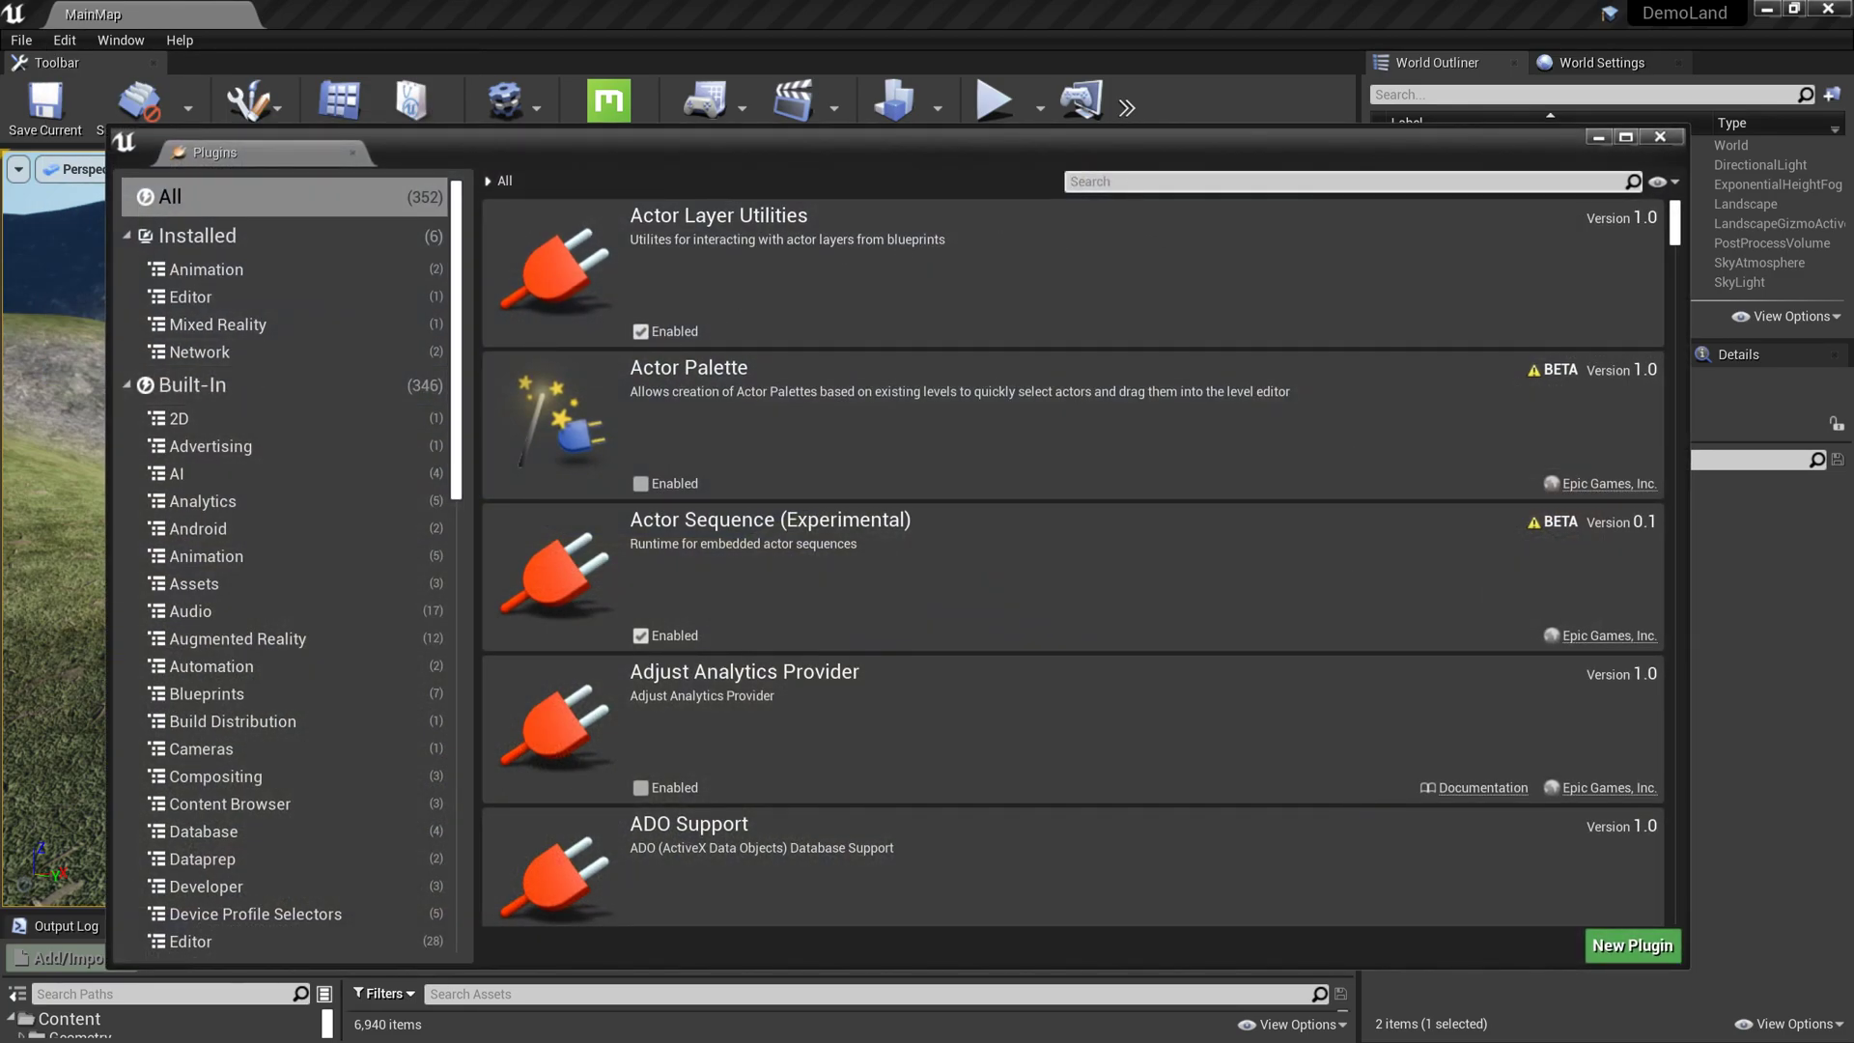
text(Land)
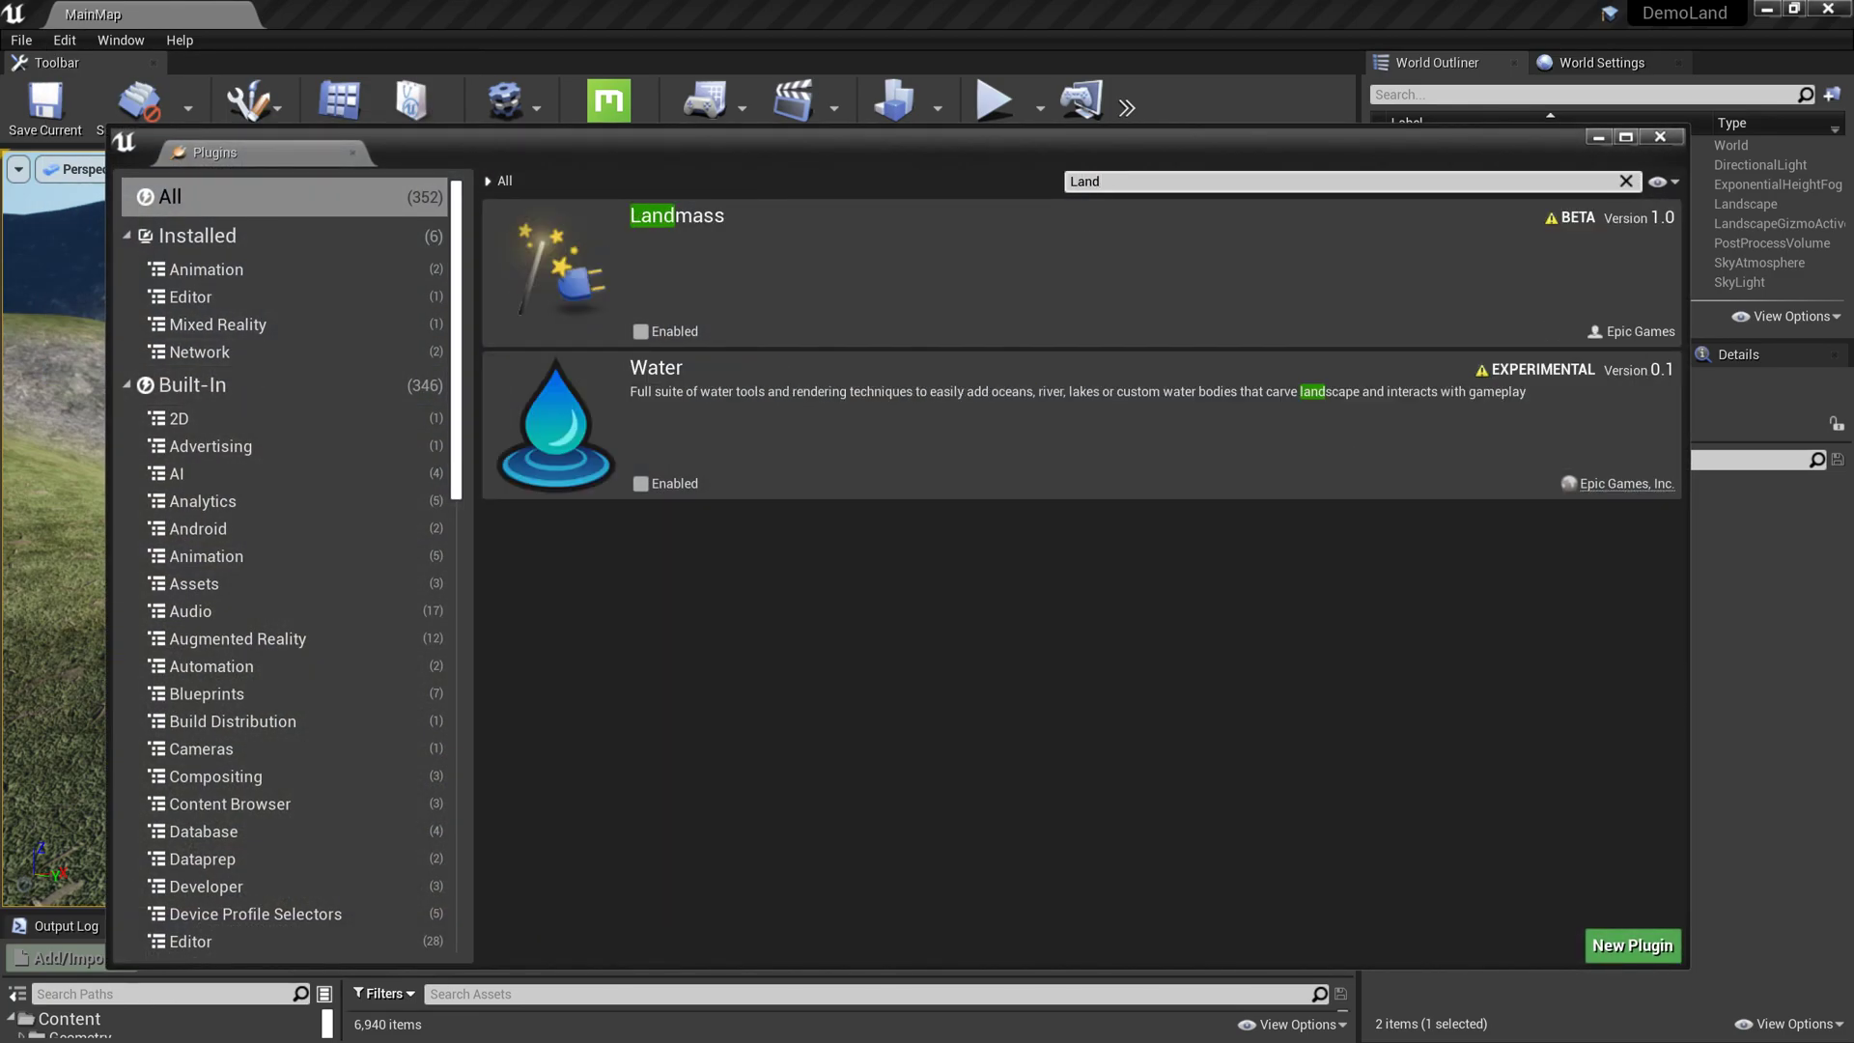
click(640, 331)
click(1091, 602)
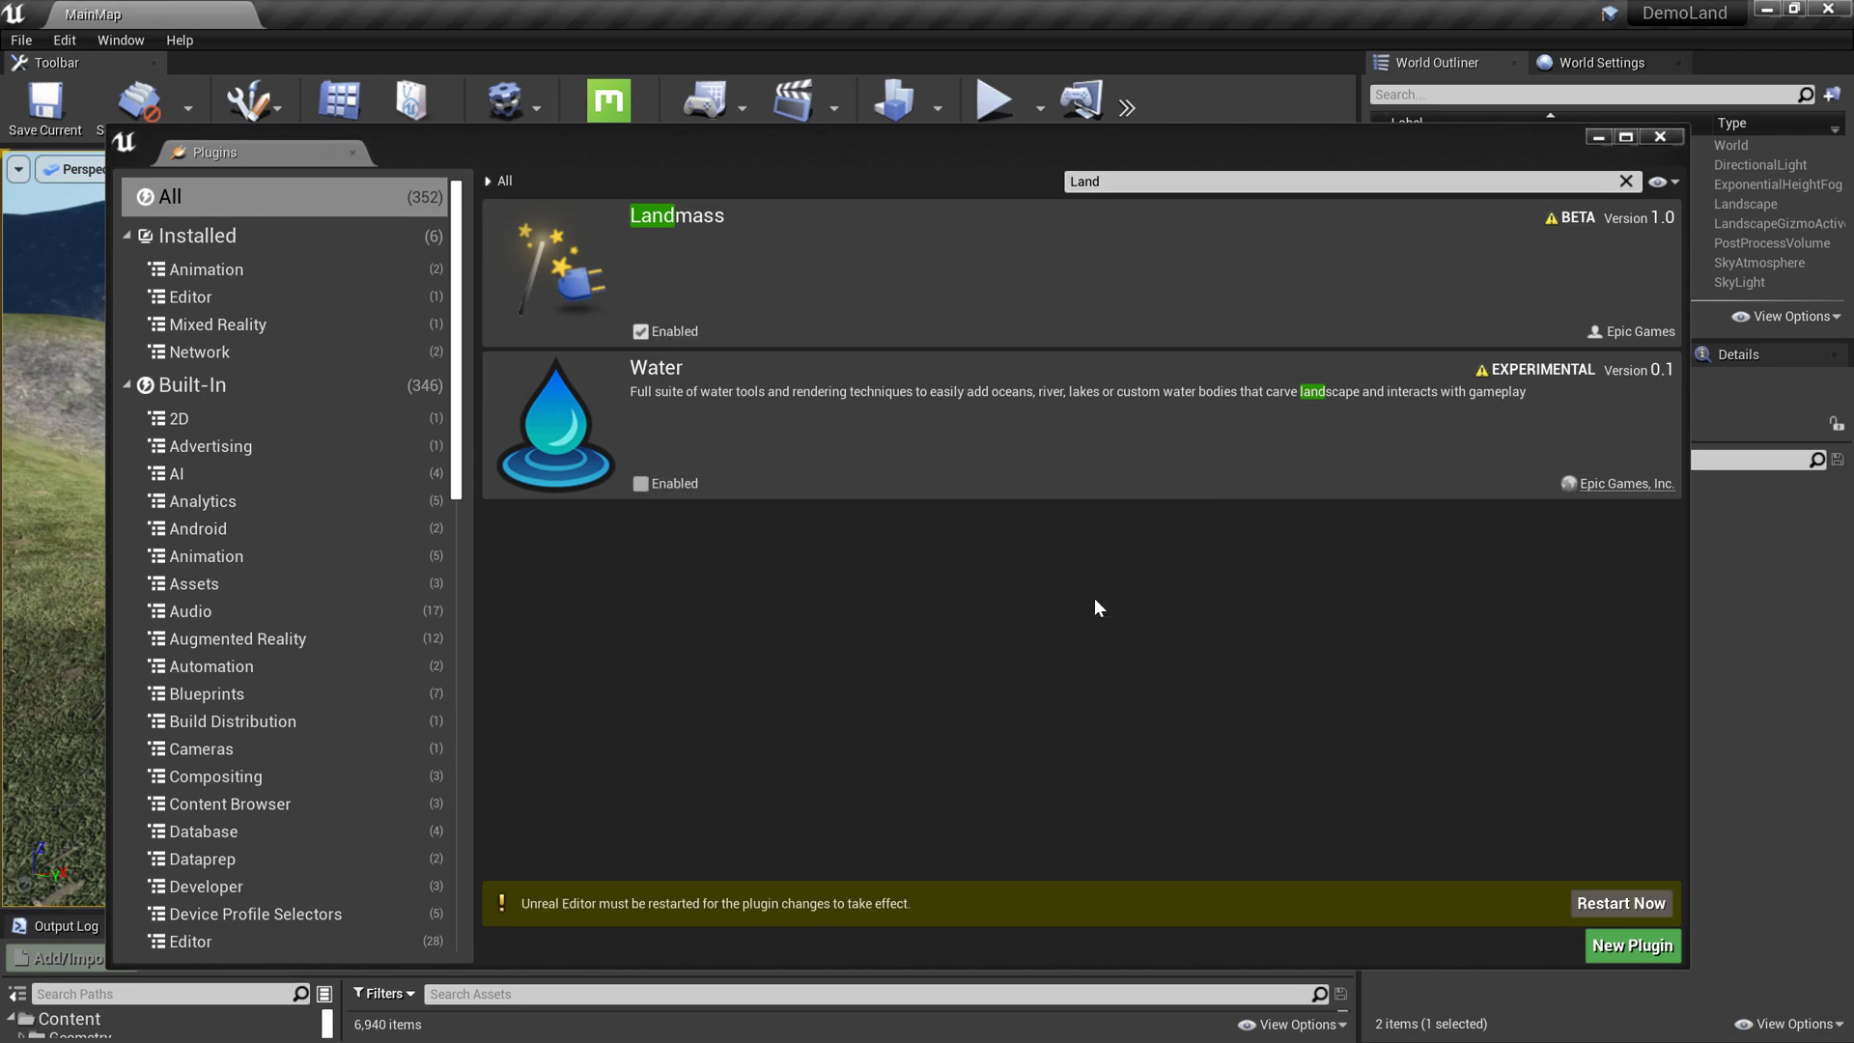
click(1607, 906)
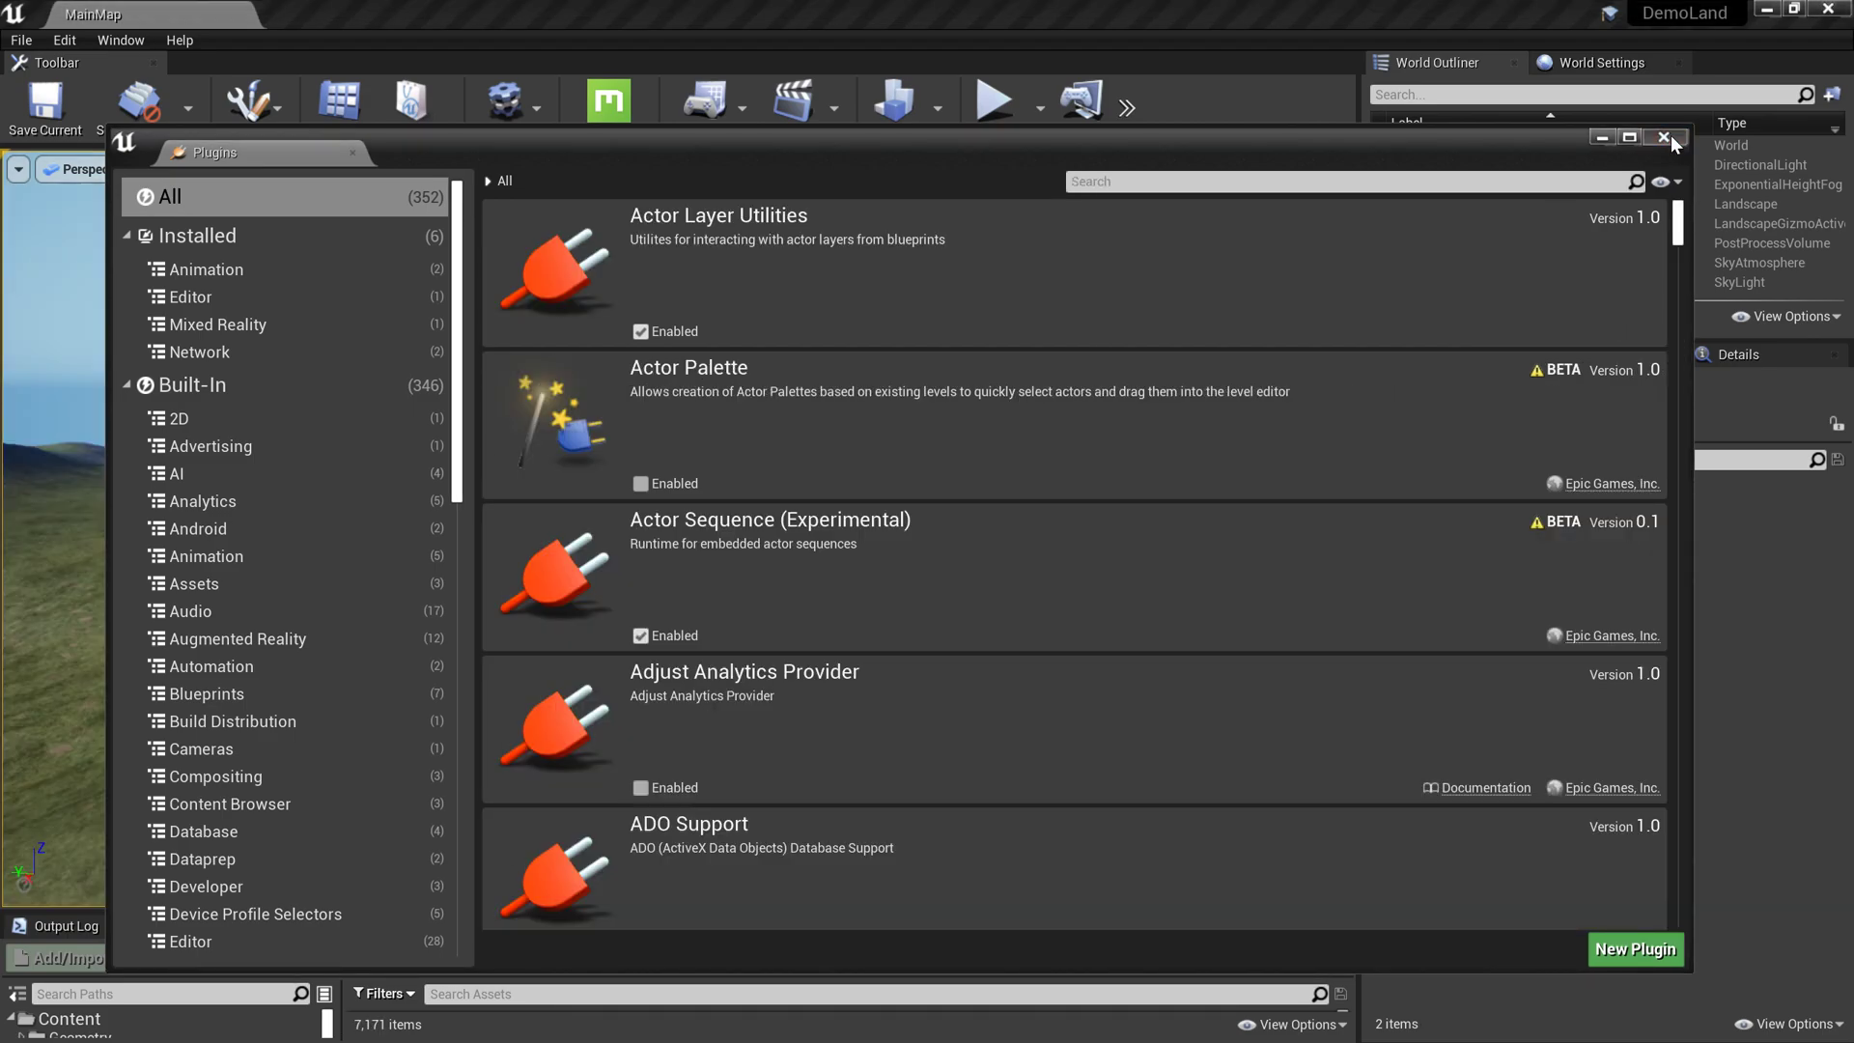
click(1663, 136)
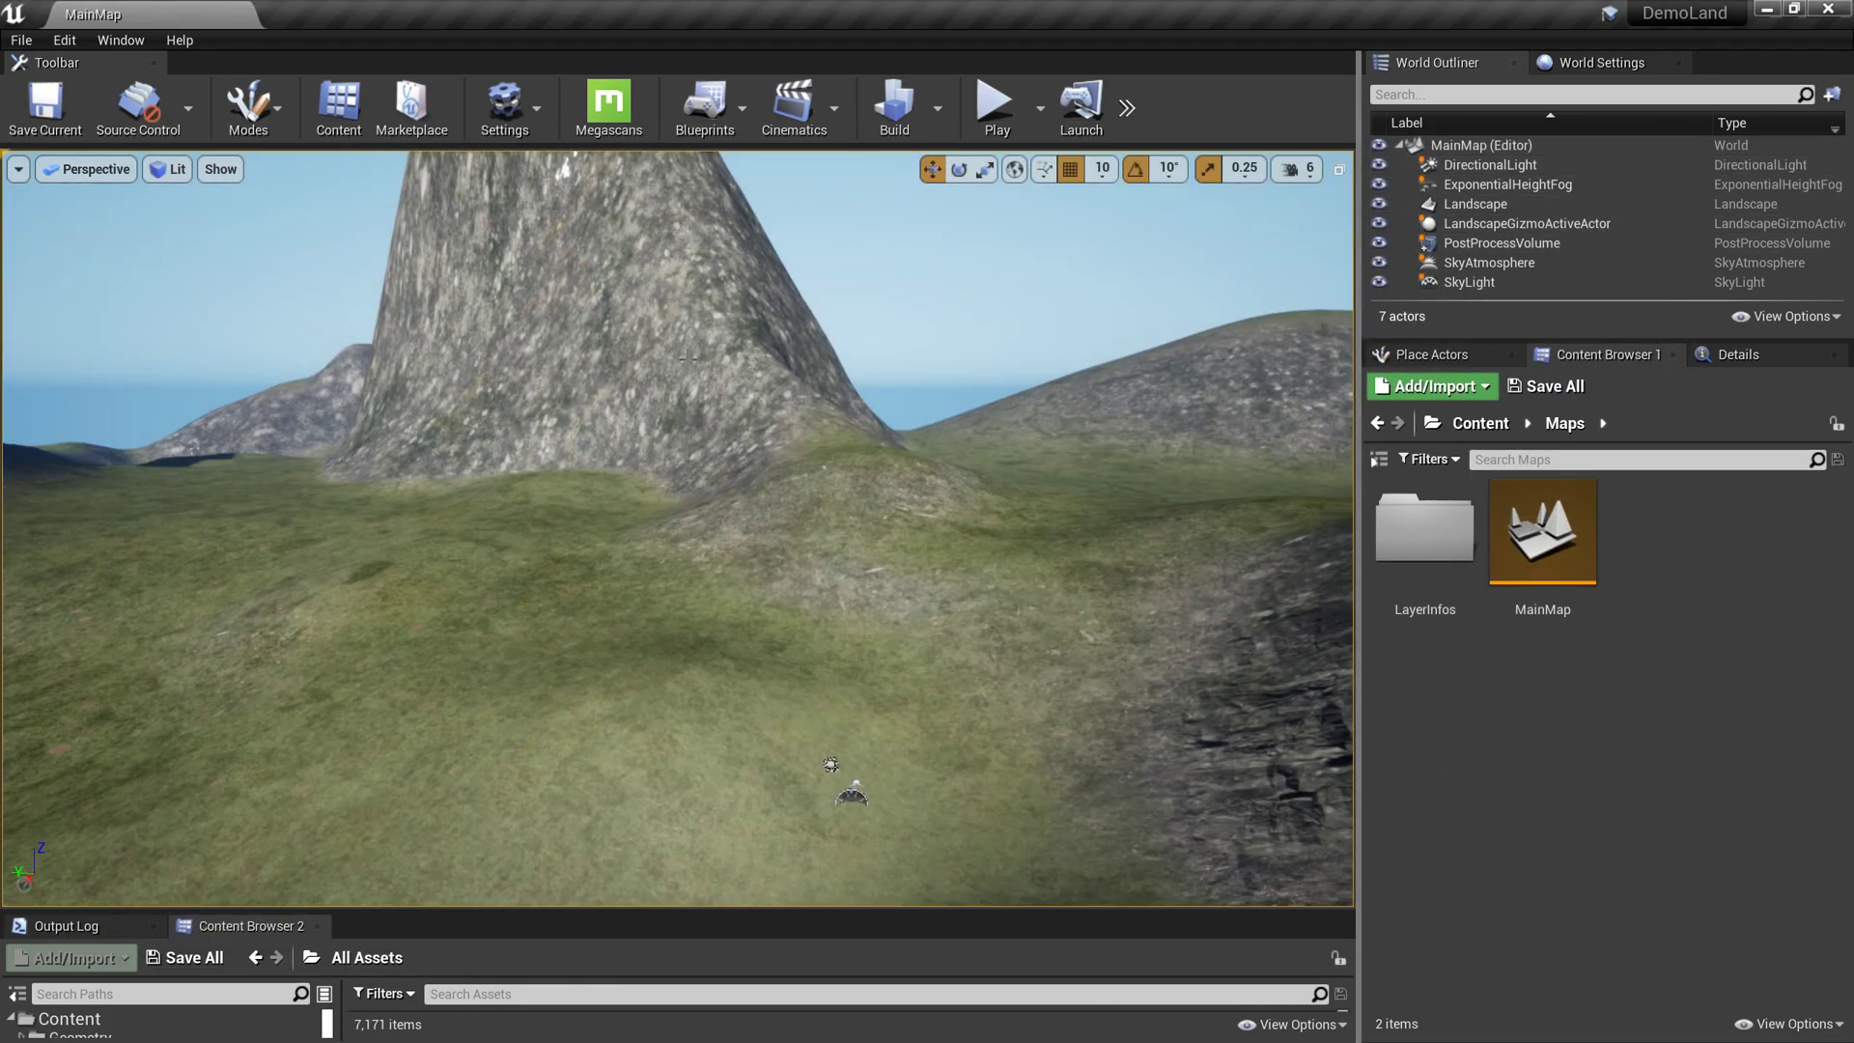
- Enable Generate Mesh Distance Fields in the project's rendering settings and restart the editor to apply it
click(64, 40)
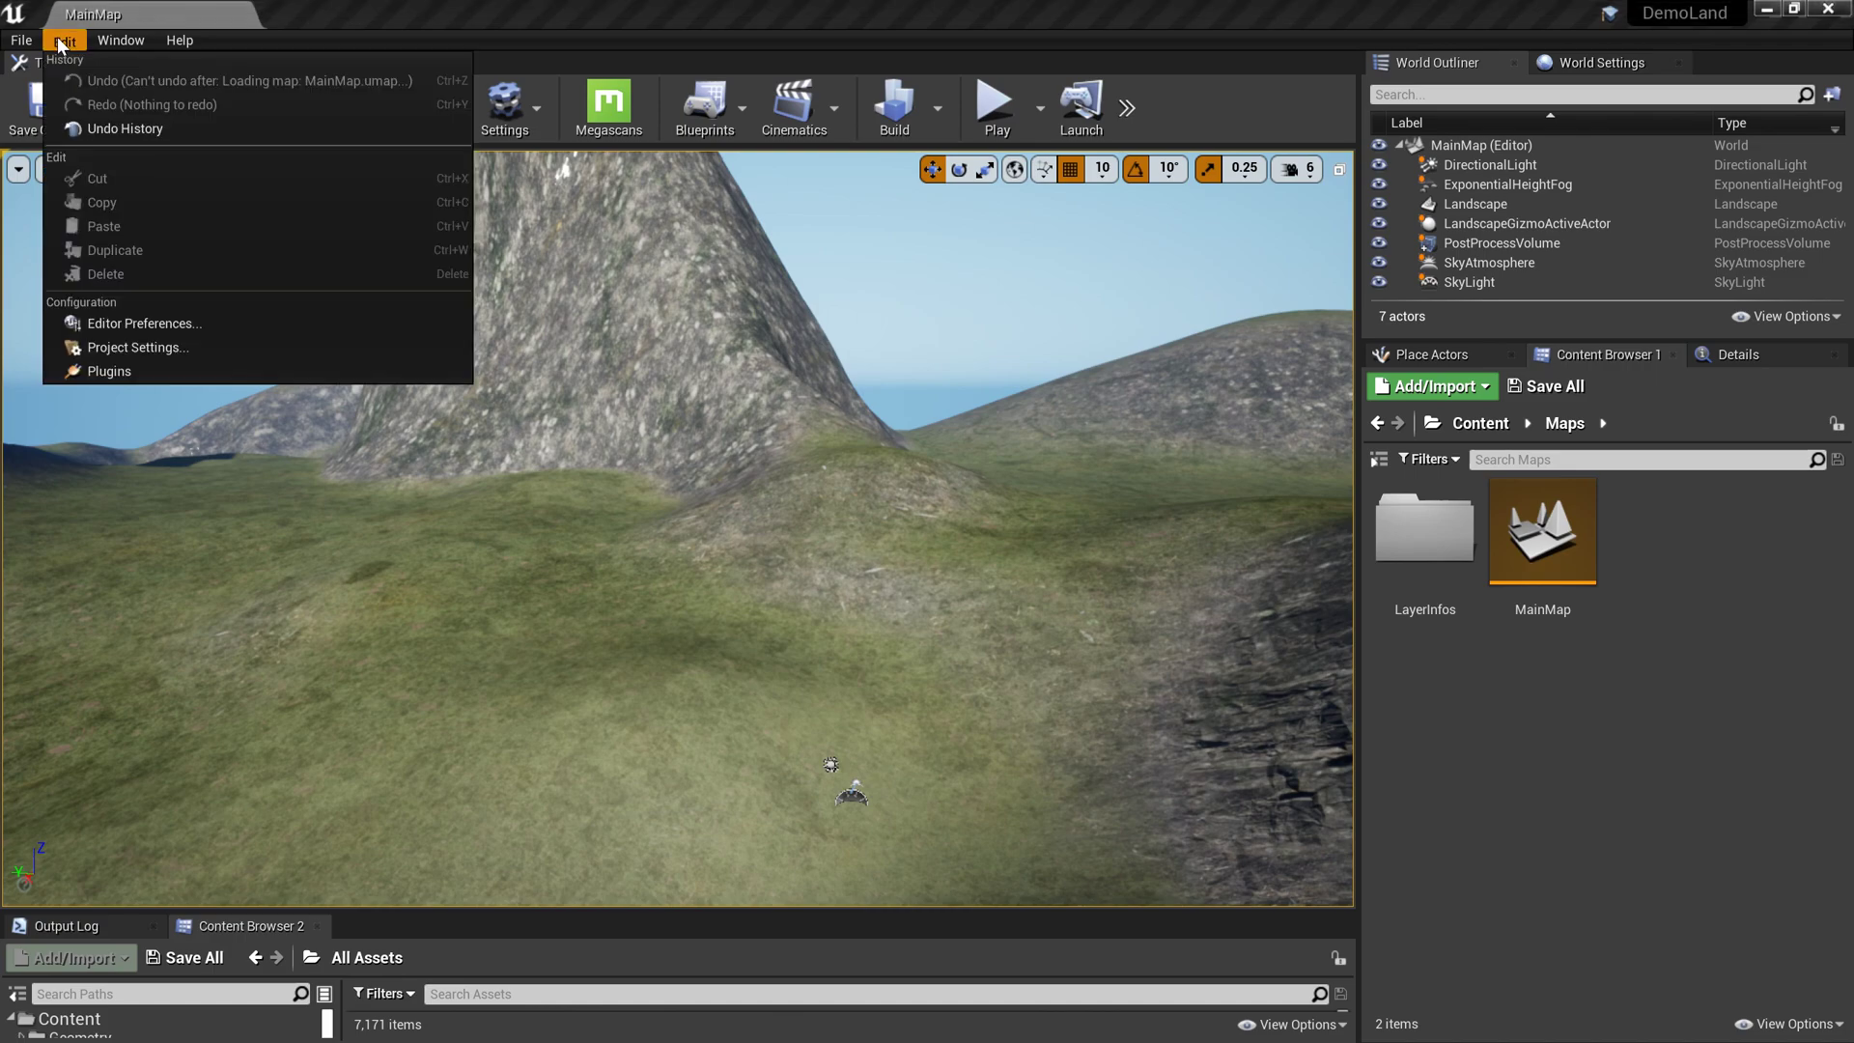
click(218, 349)
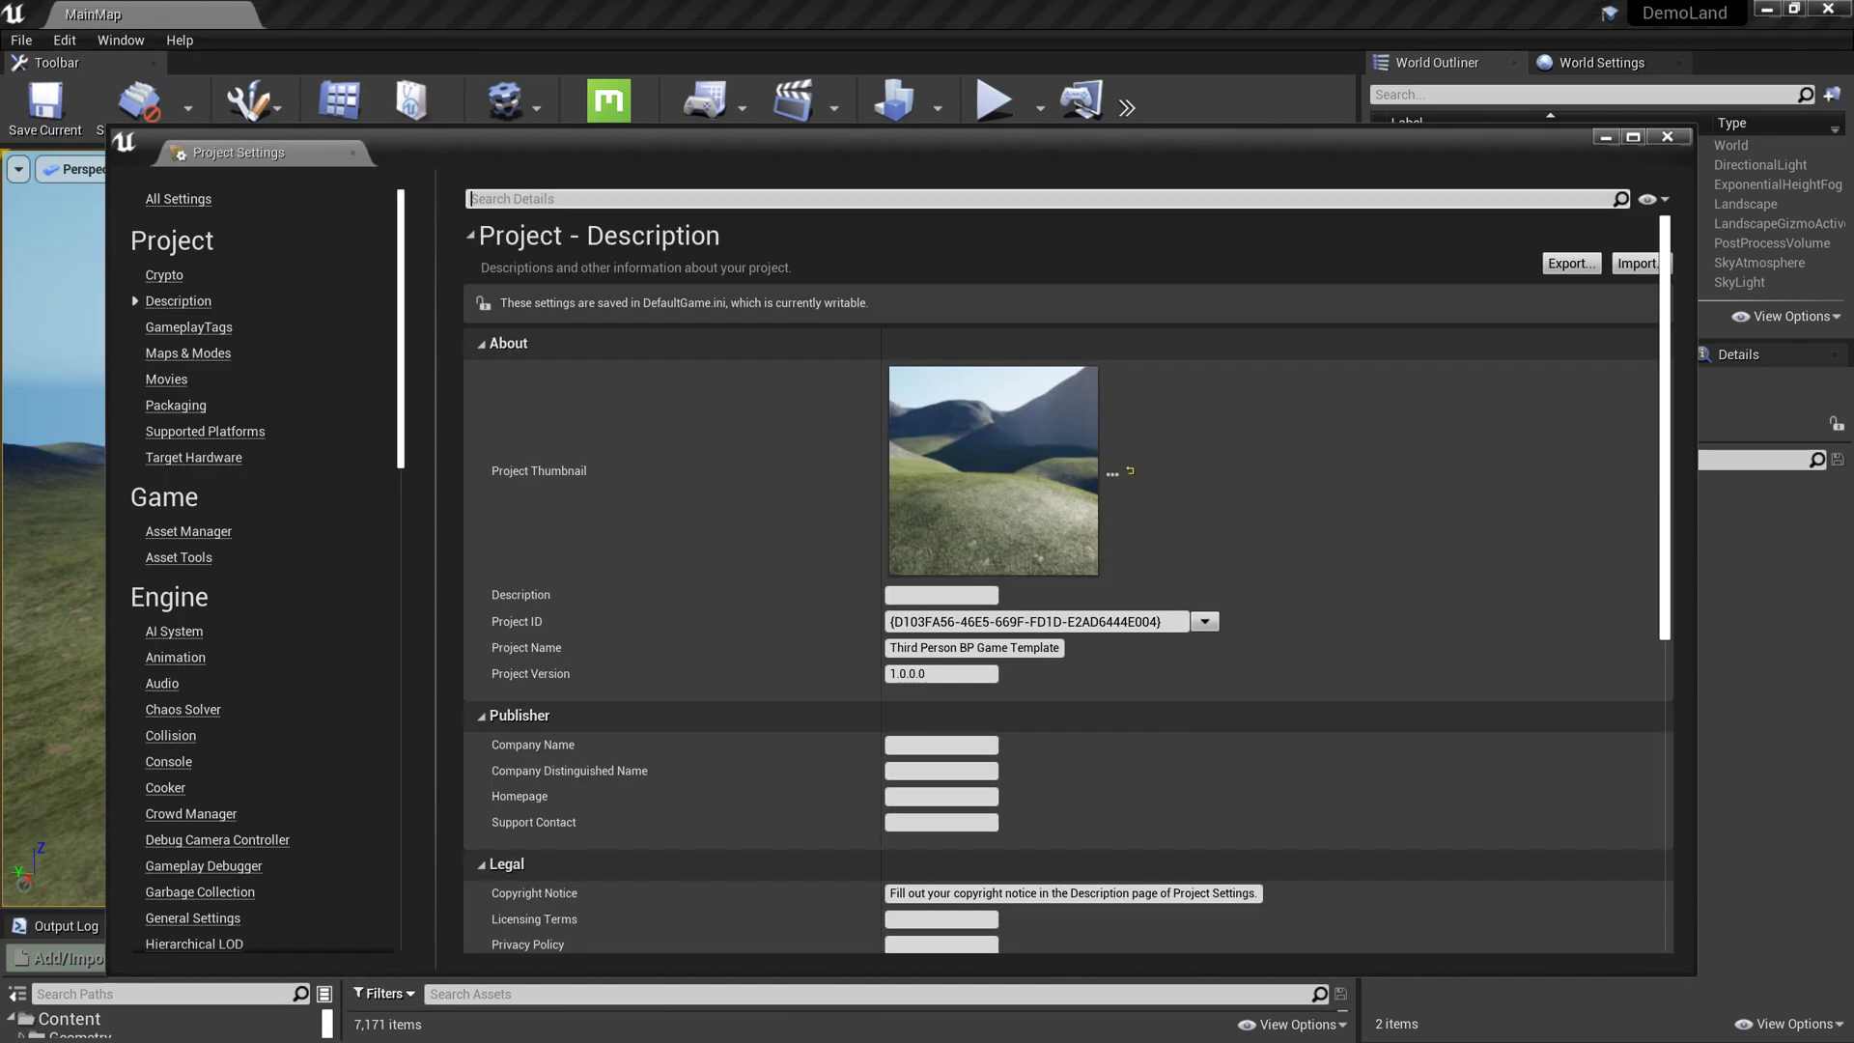
text(Distance fi)
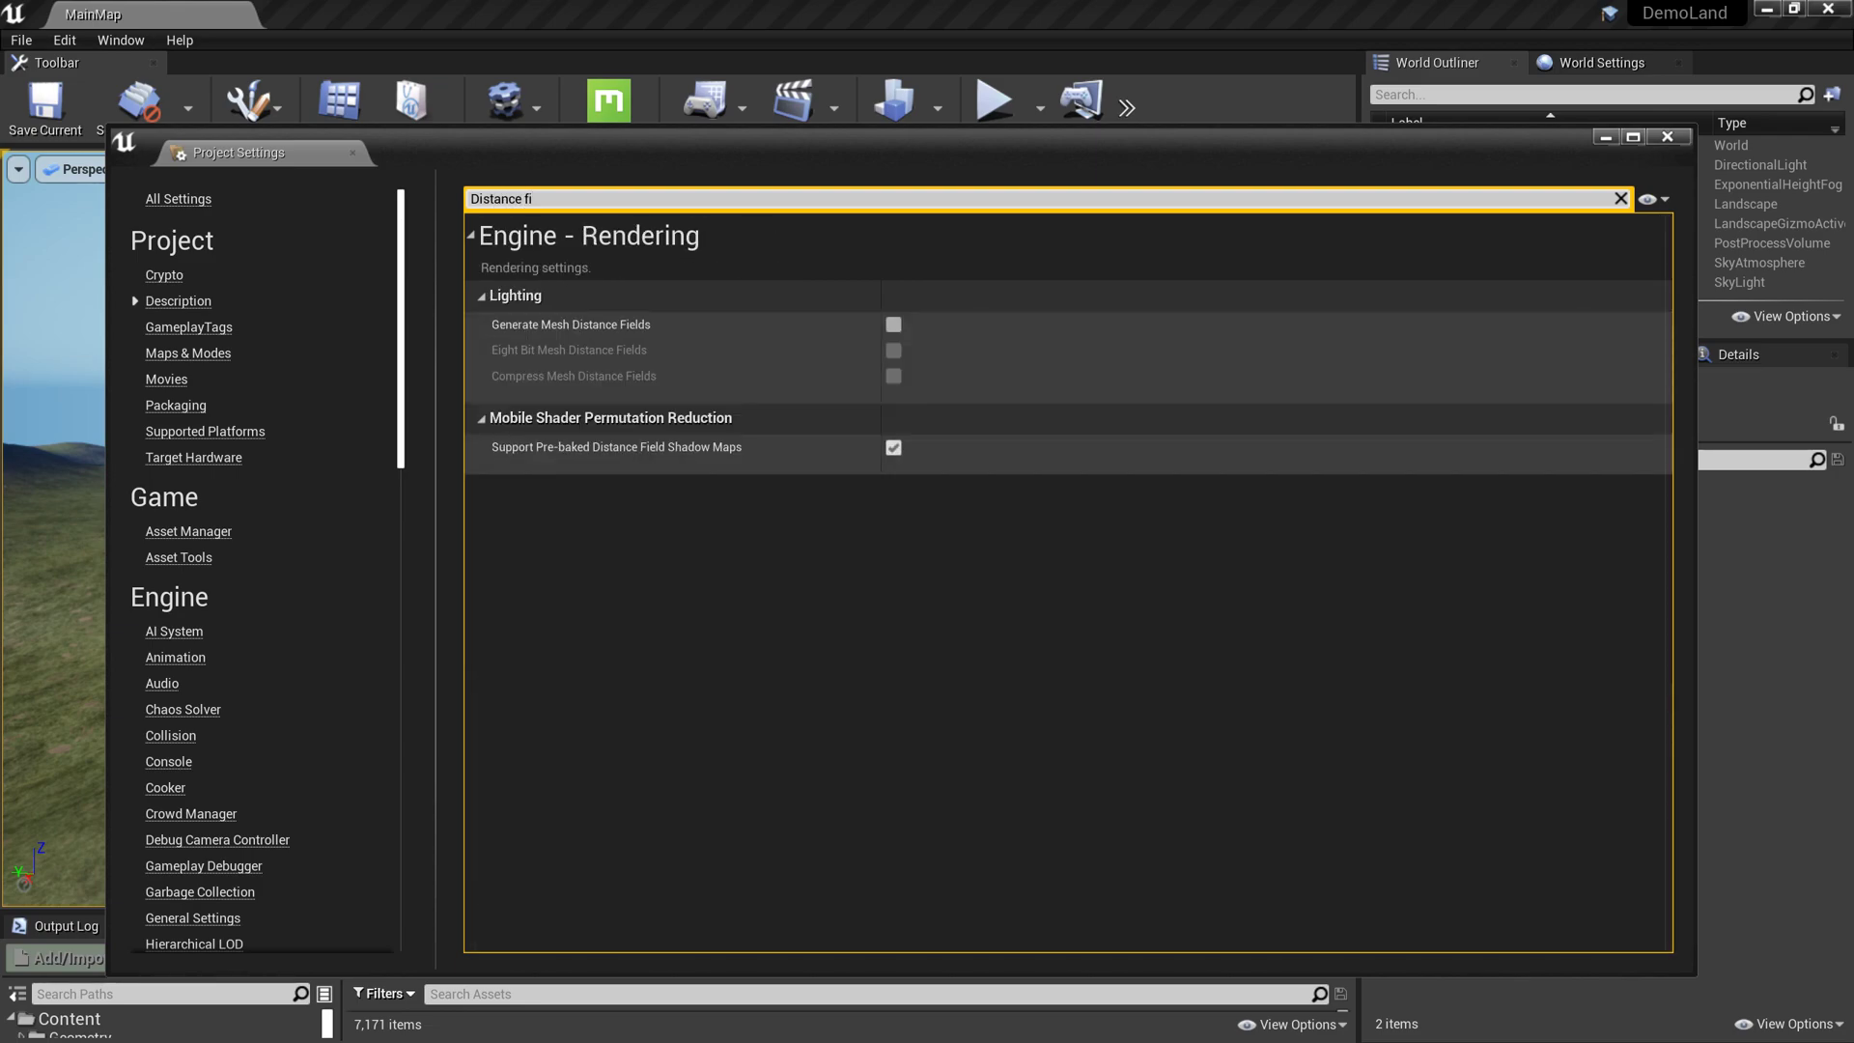
click(893, 324)
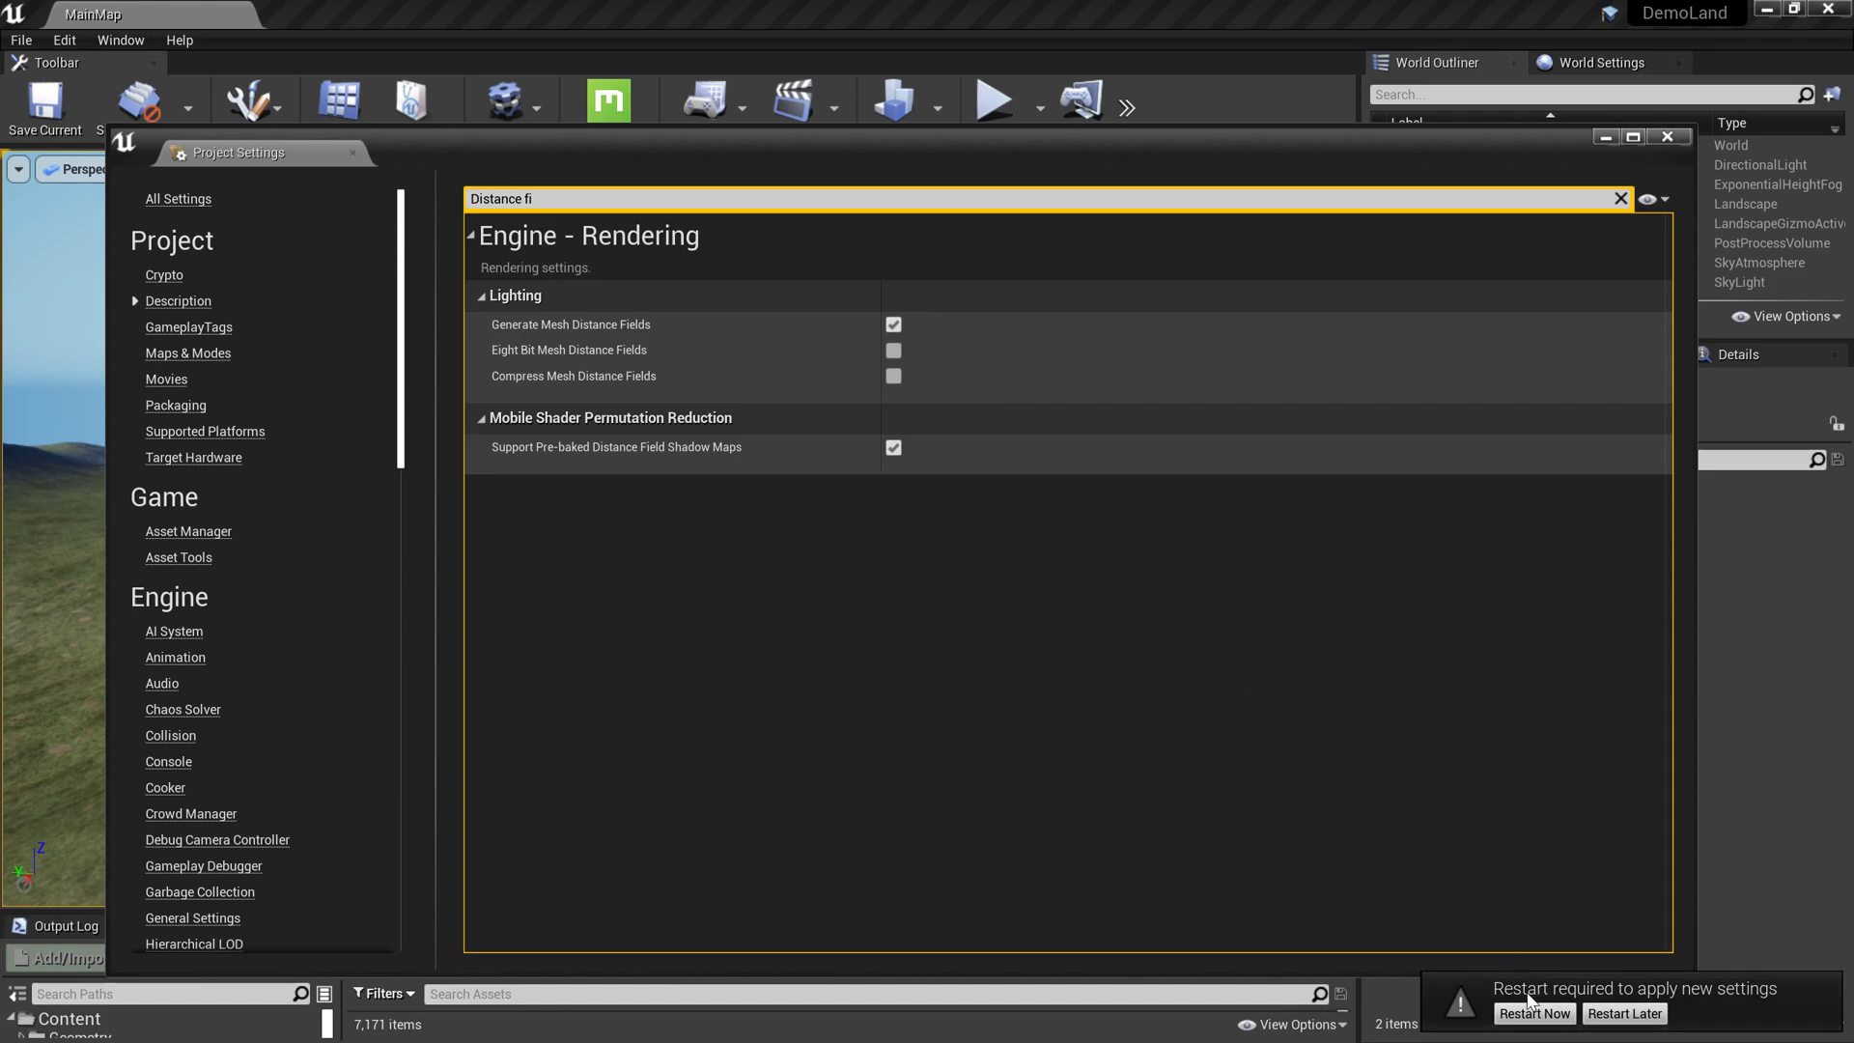
click(1532, 1012)
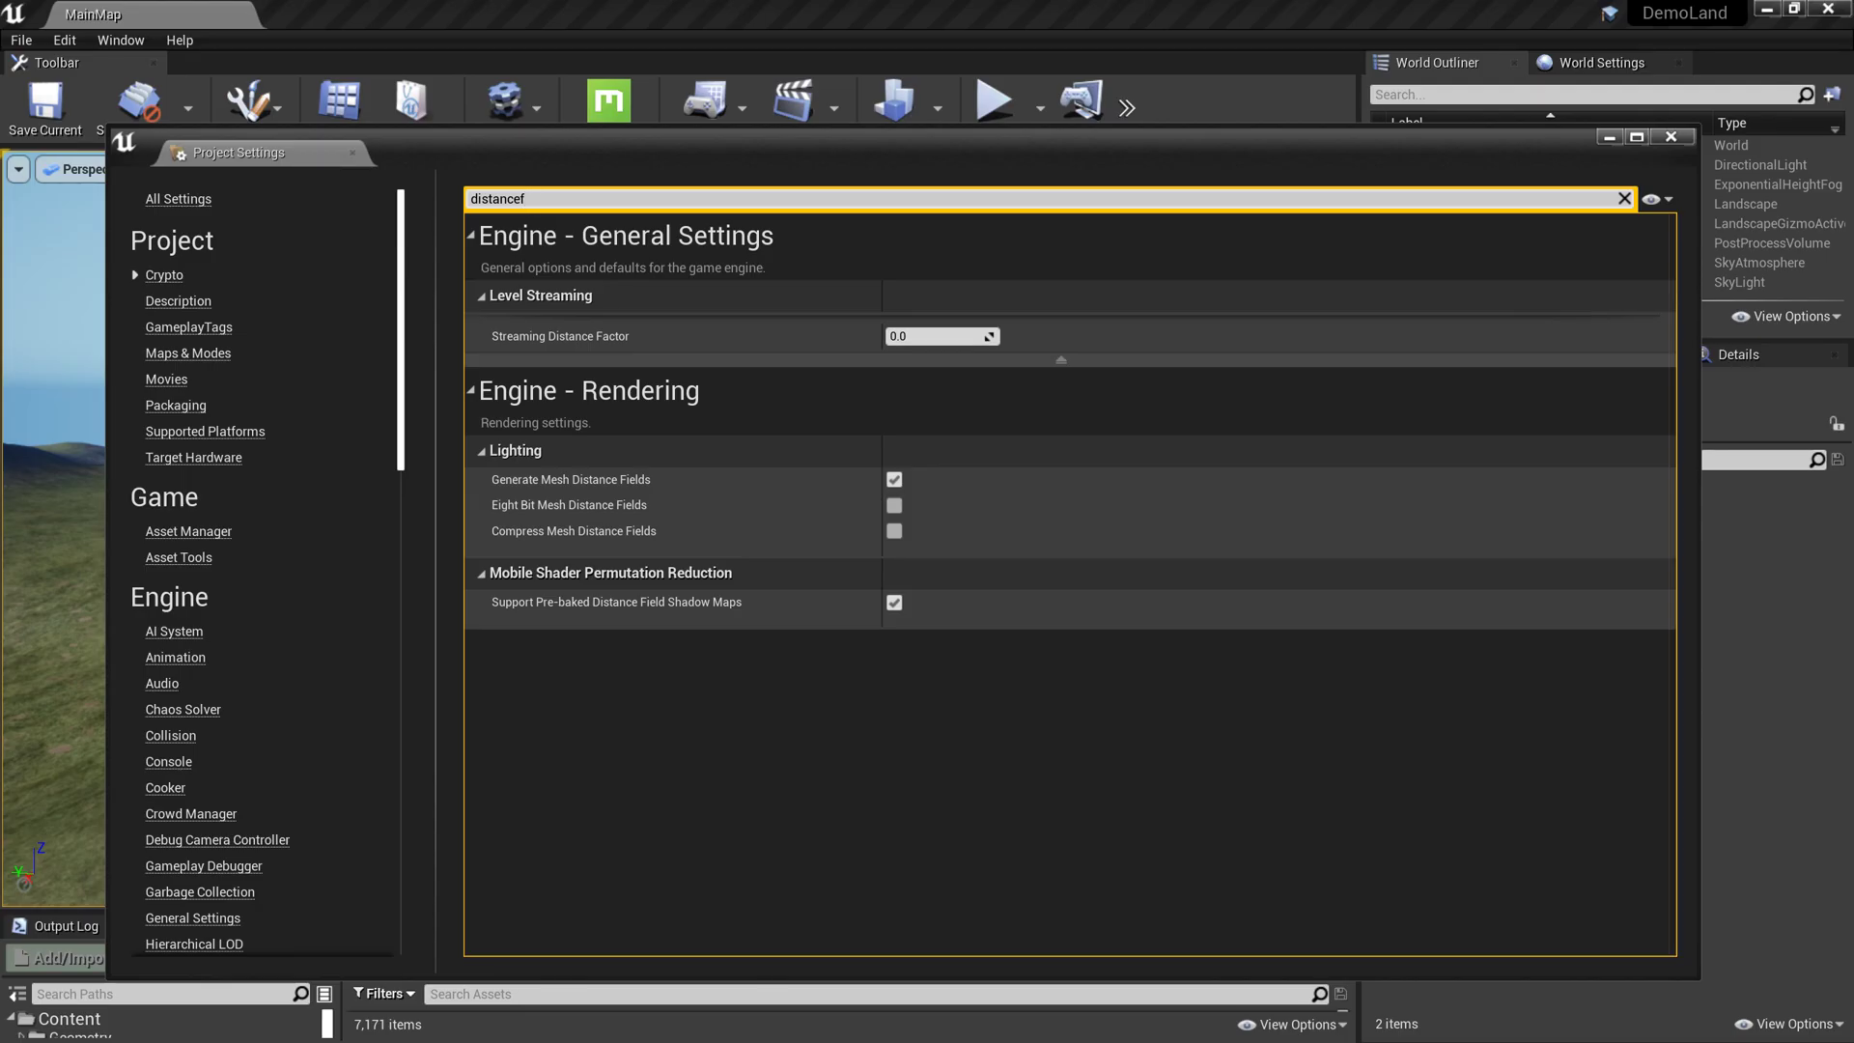
click(1670, 136)
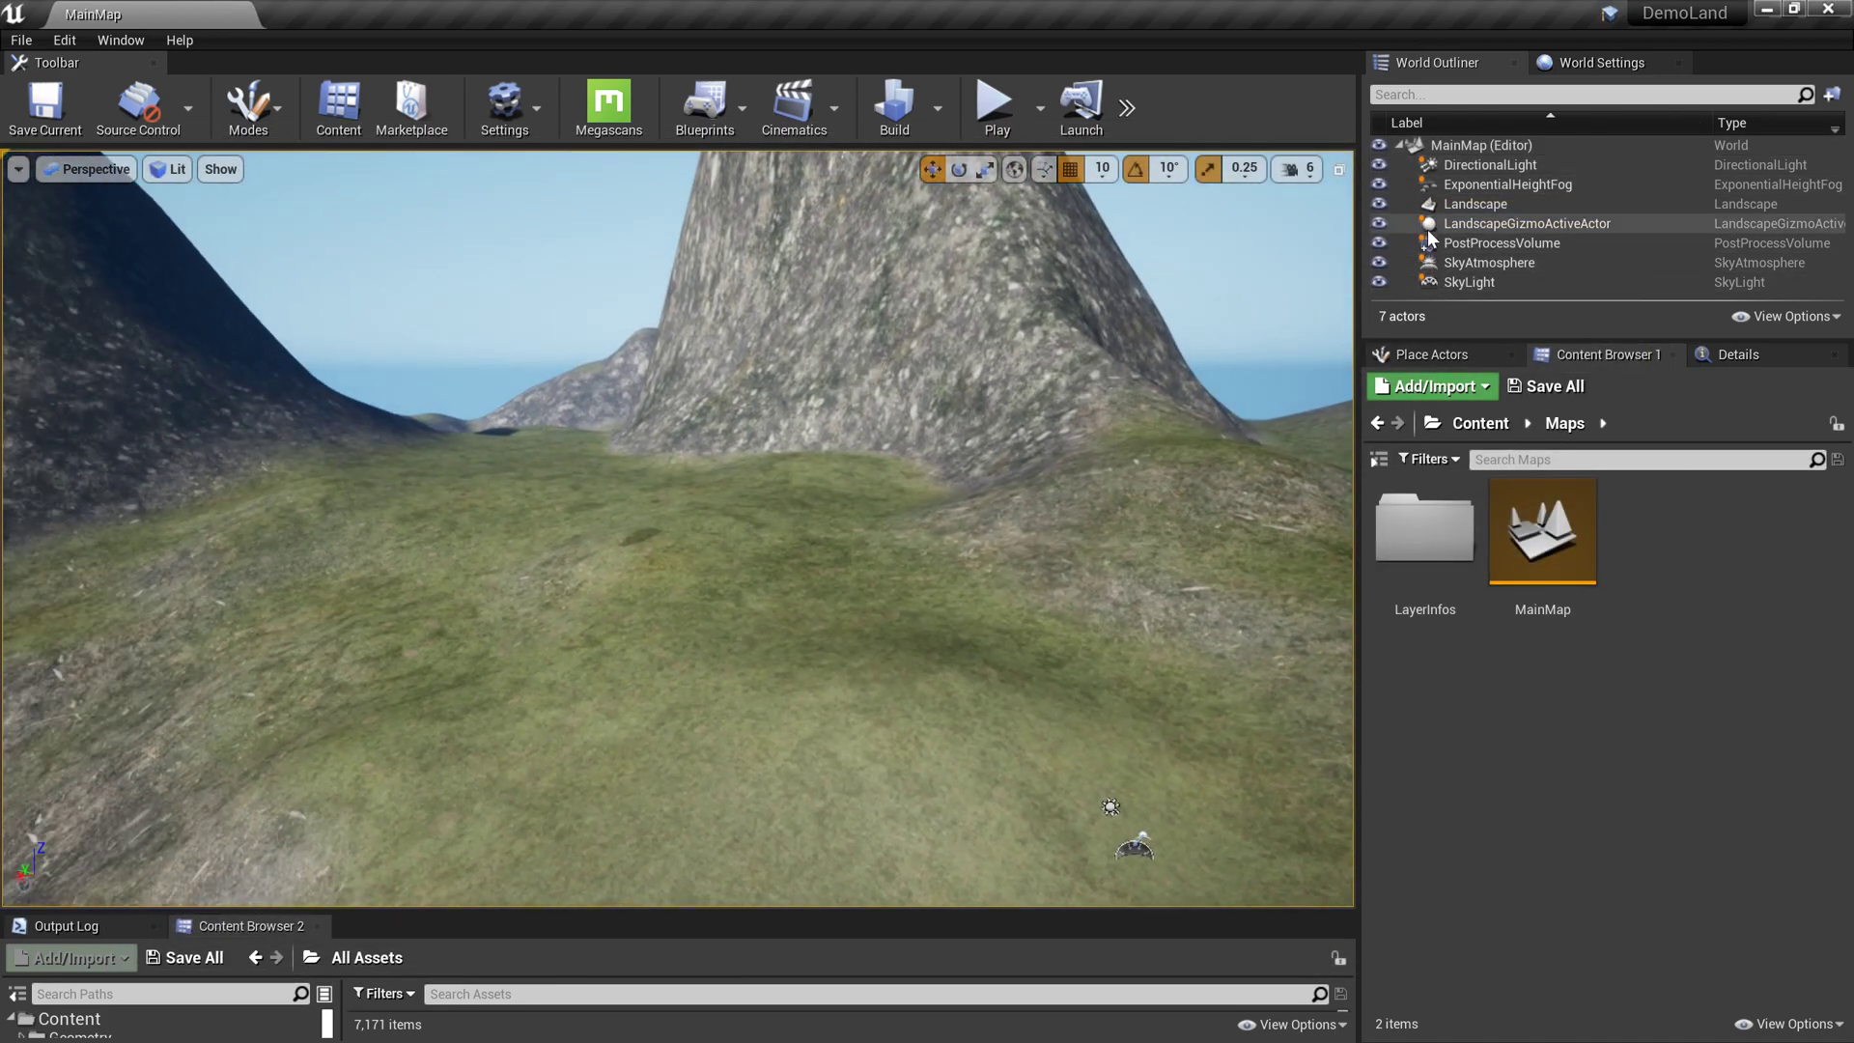
- Delete the existing Landscape and LandscapeGizmoActiveActor from the level
click(1475, 204)
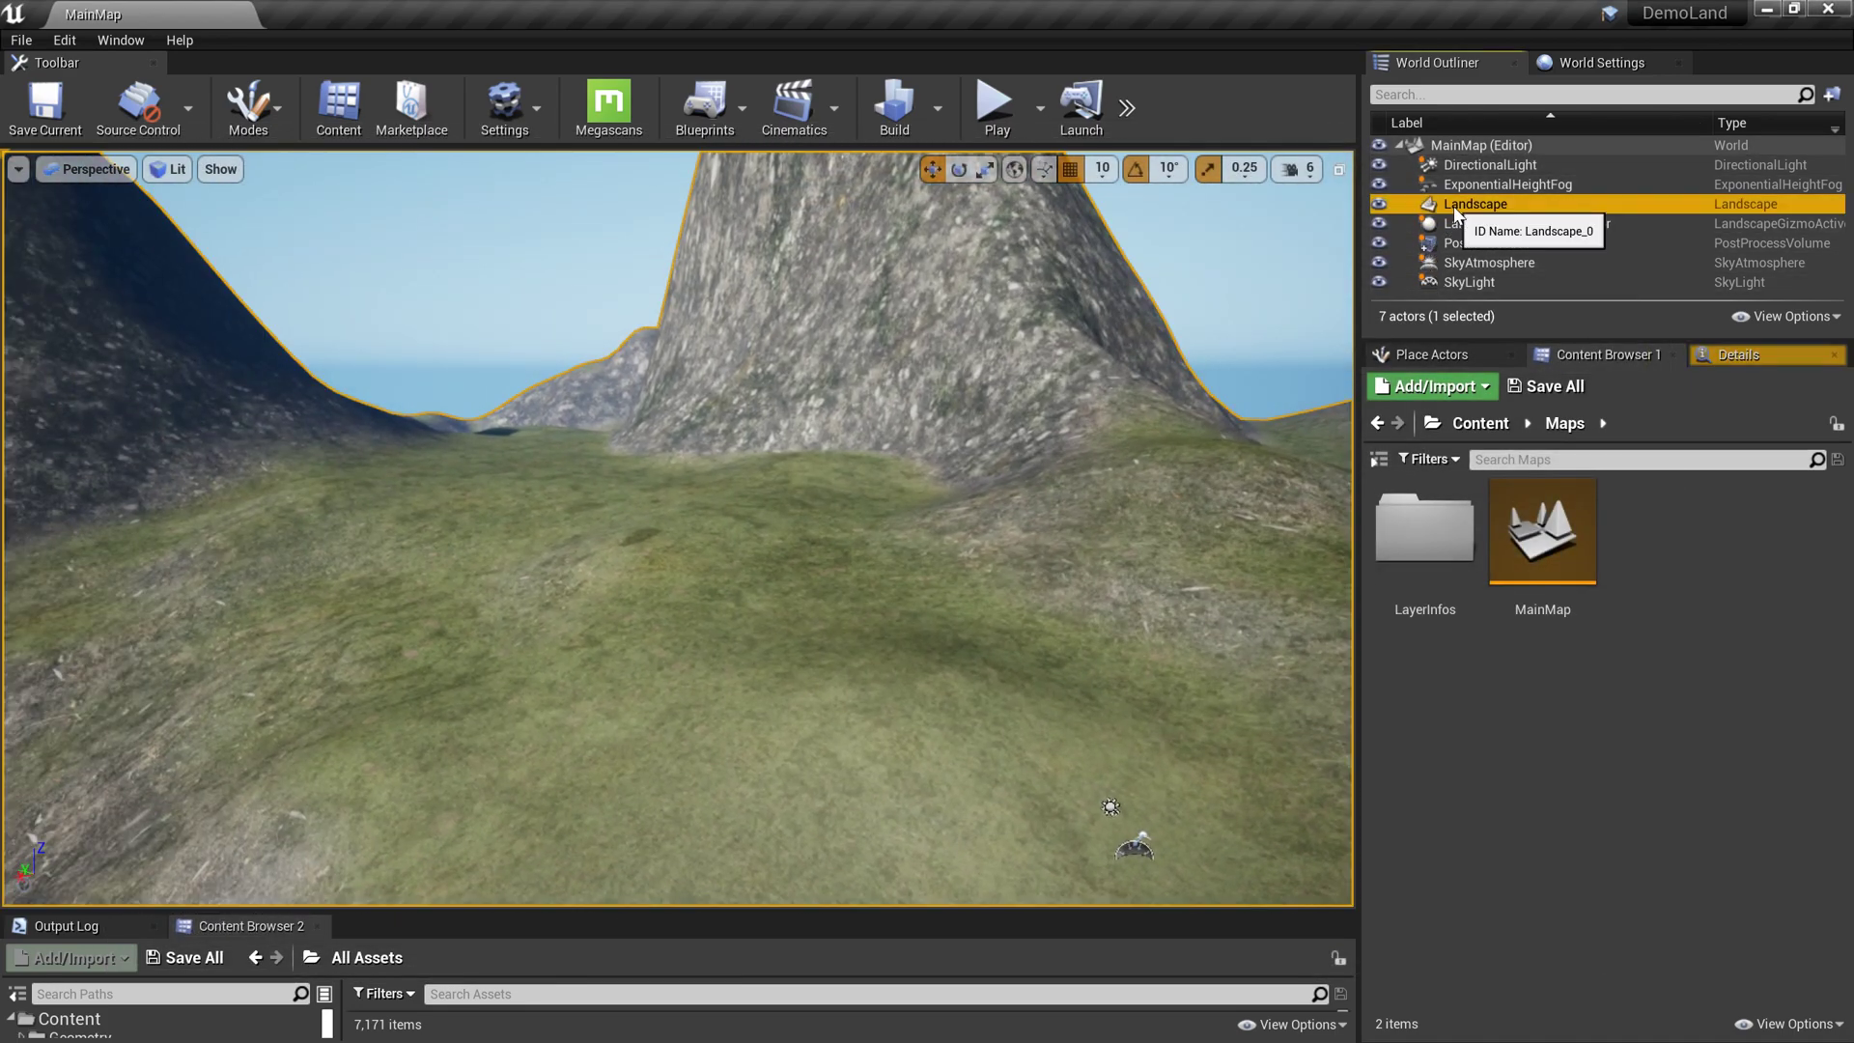
key(Delete)
click(1471, 204)
key(Delete)
mouse_move(1063, 340)
right_down()
mouse_move(1063, 386)
mouse_move(1063, 347)
right_up()
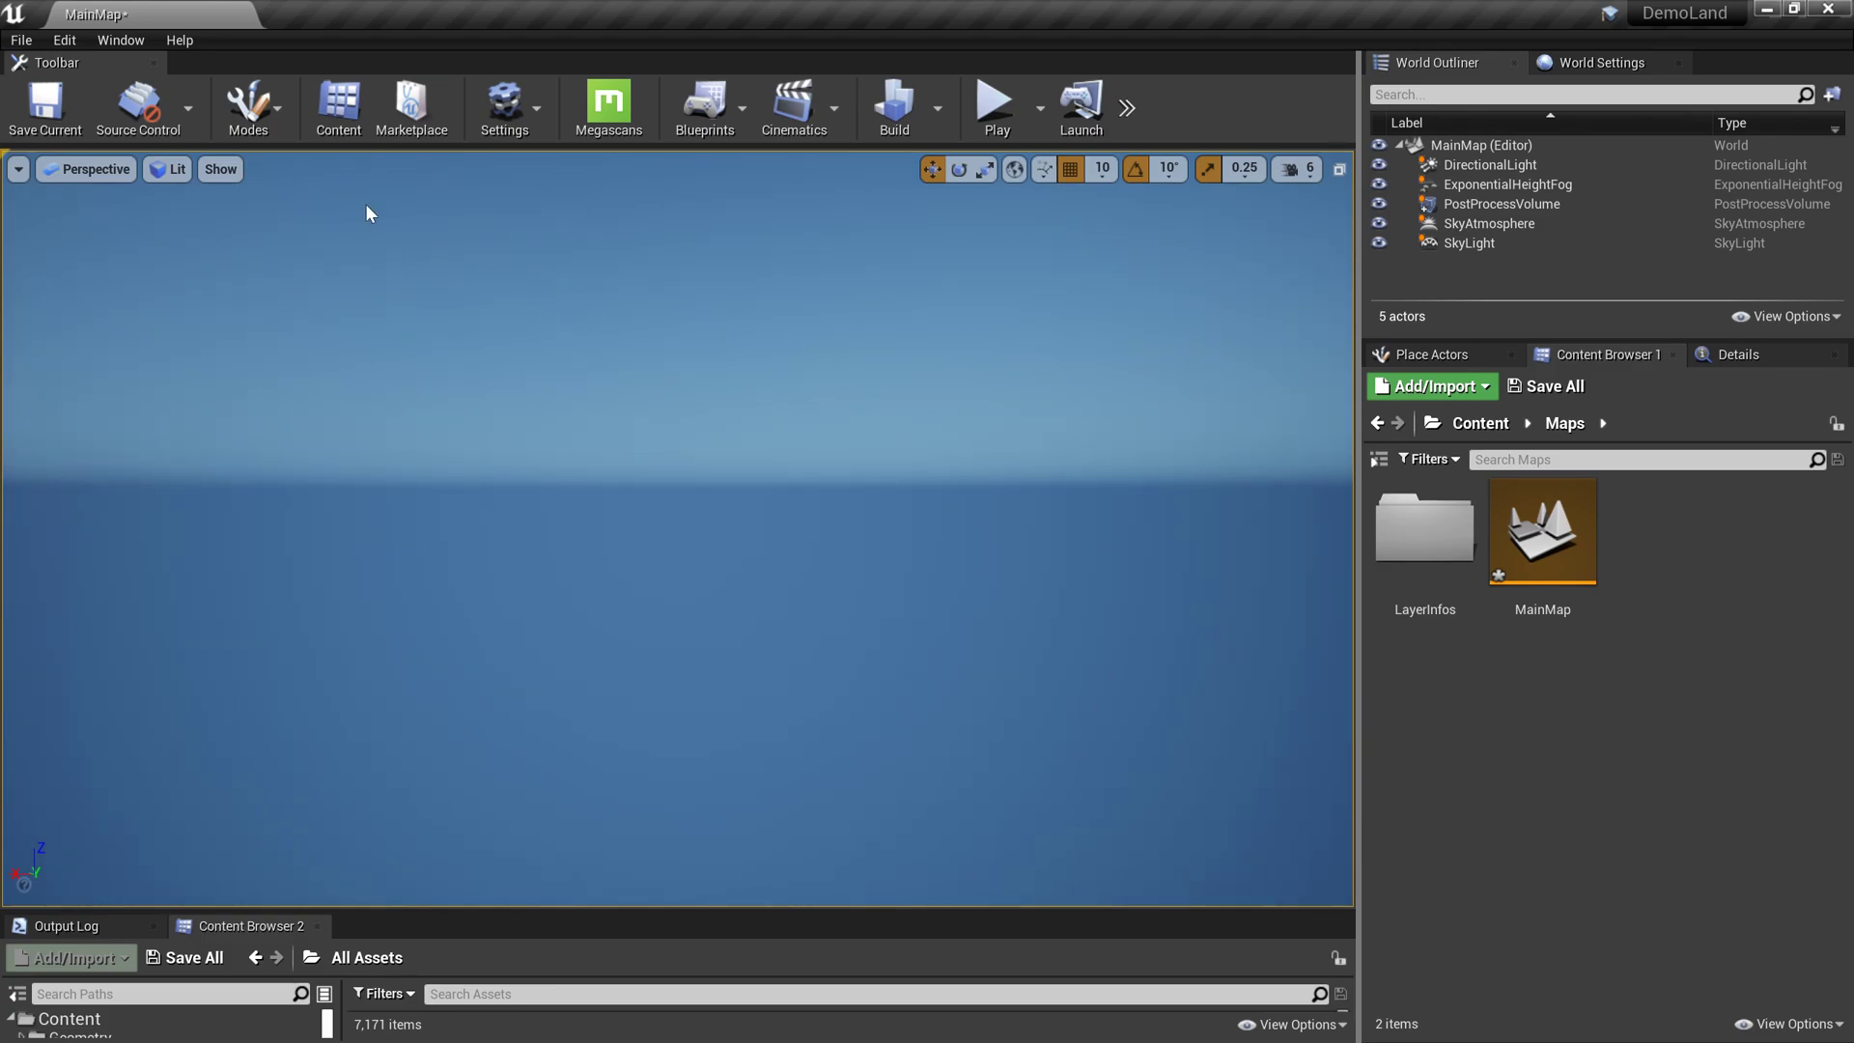
- Create a new landscape with a section size of 127×127 quads and 2×2 sections per component
click(270, 108)
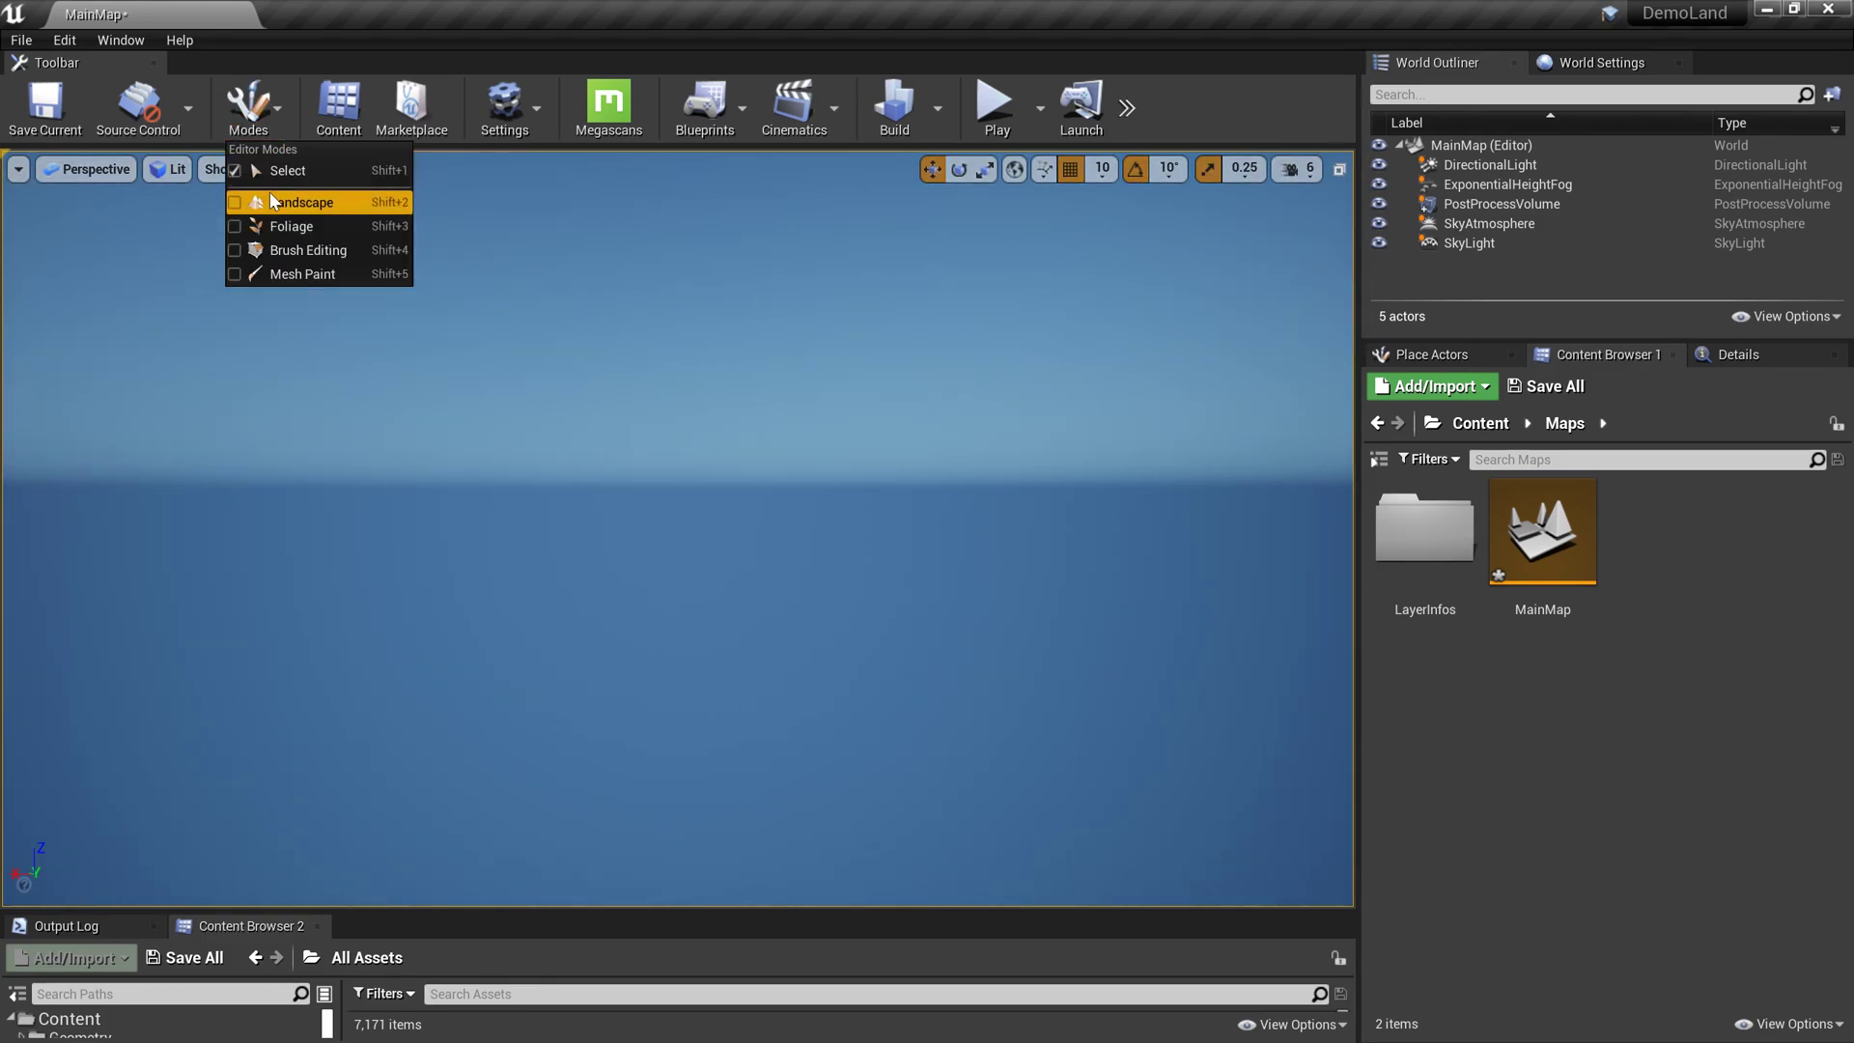
click(300, 206)
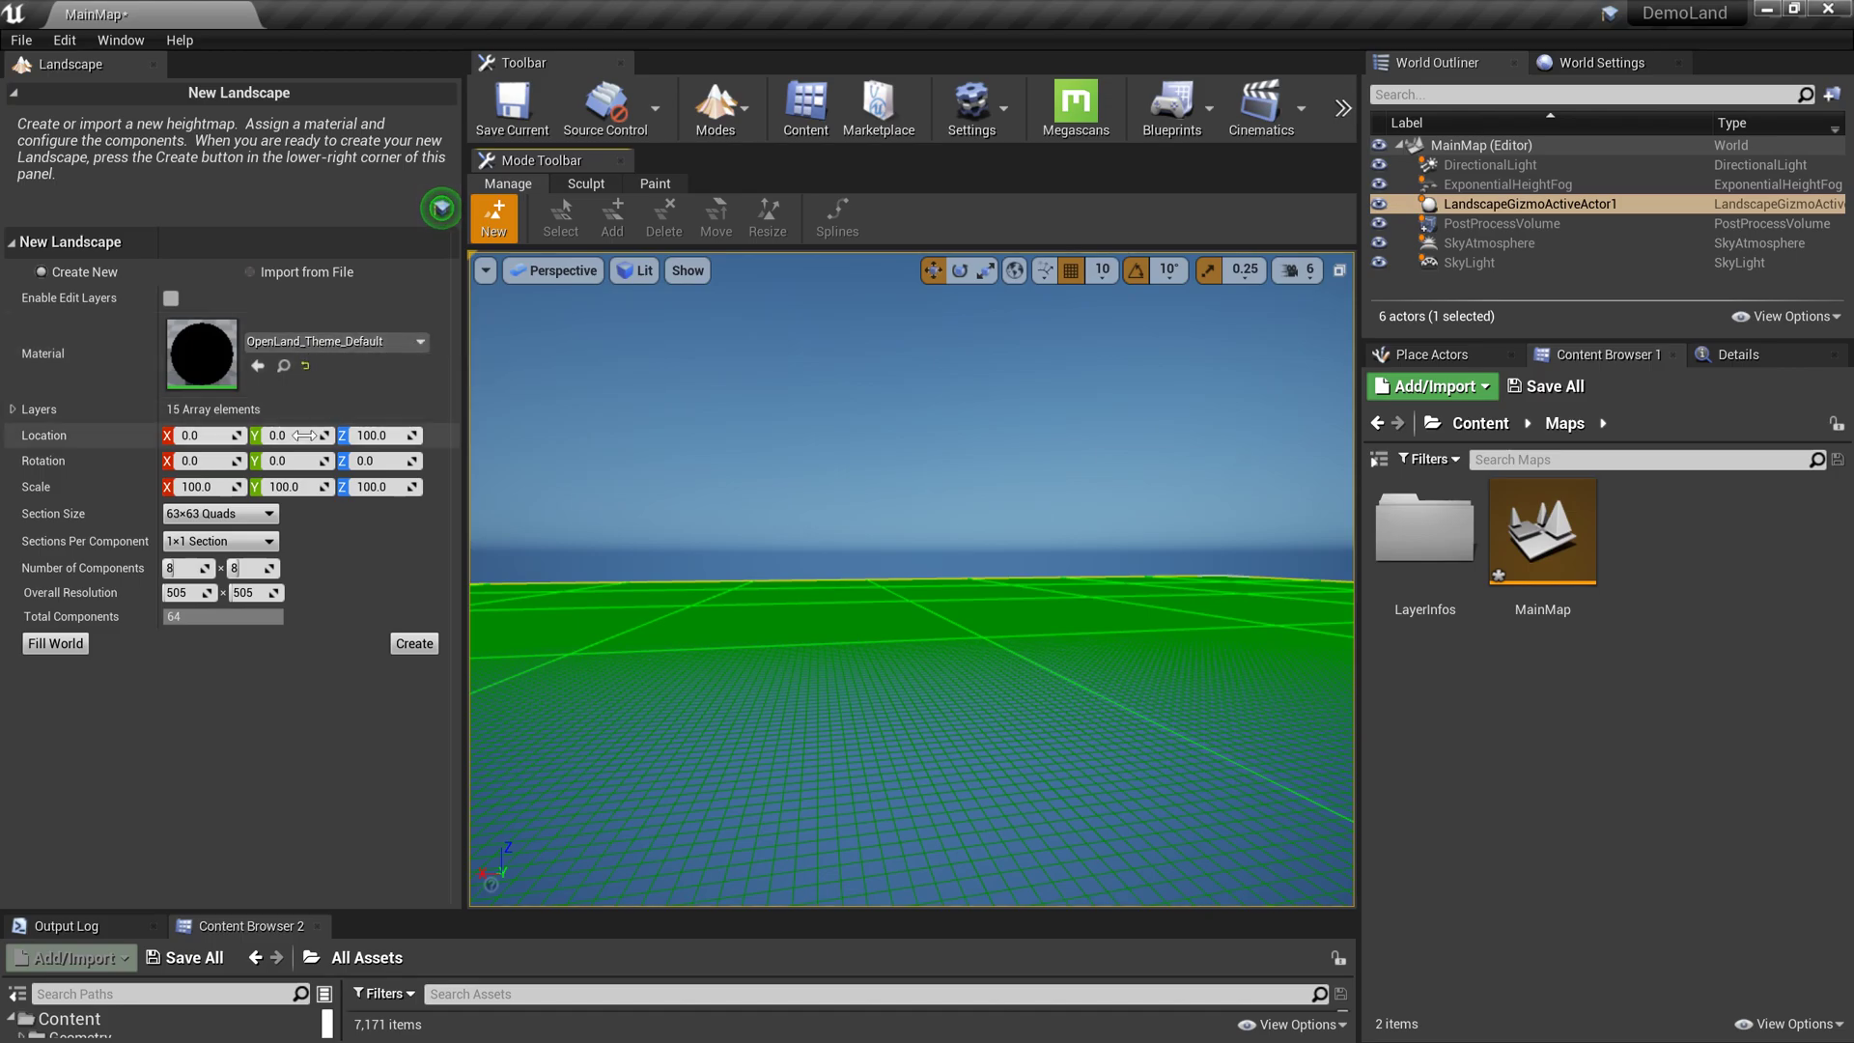
click(220, 513)
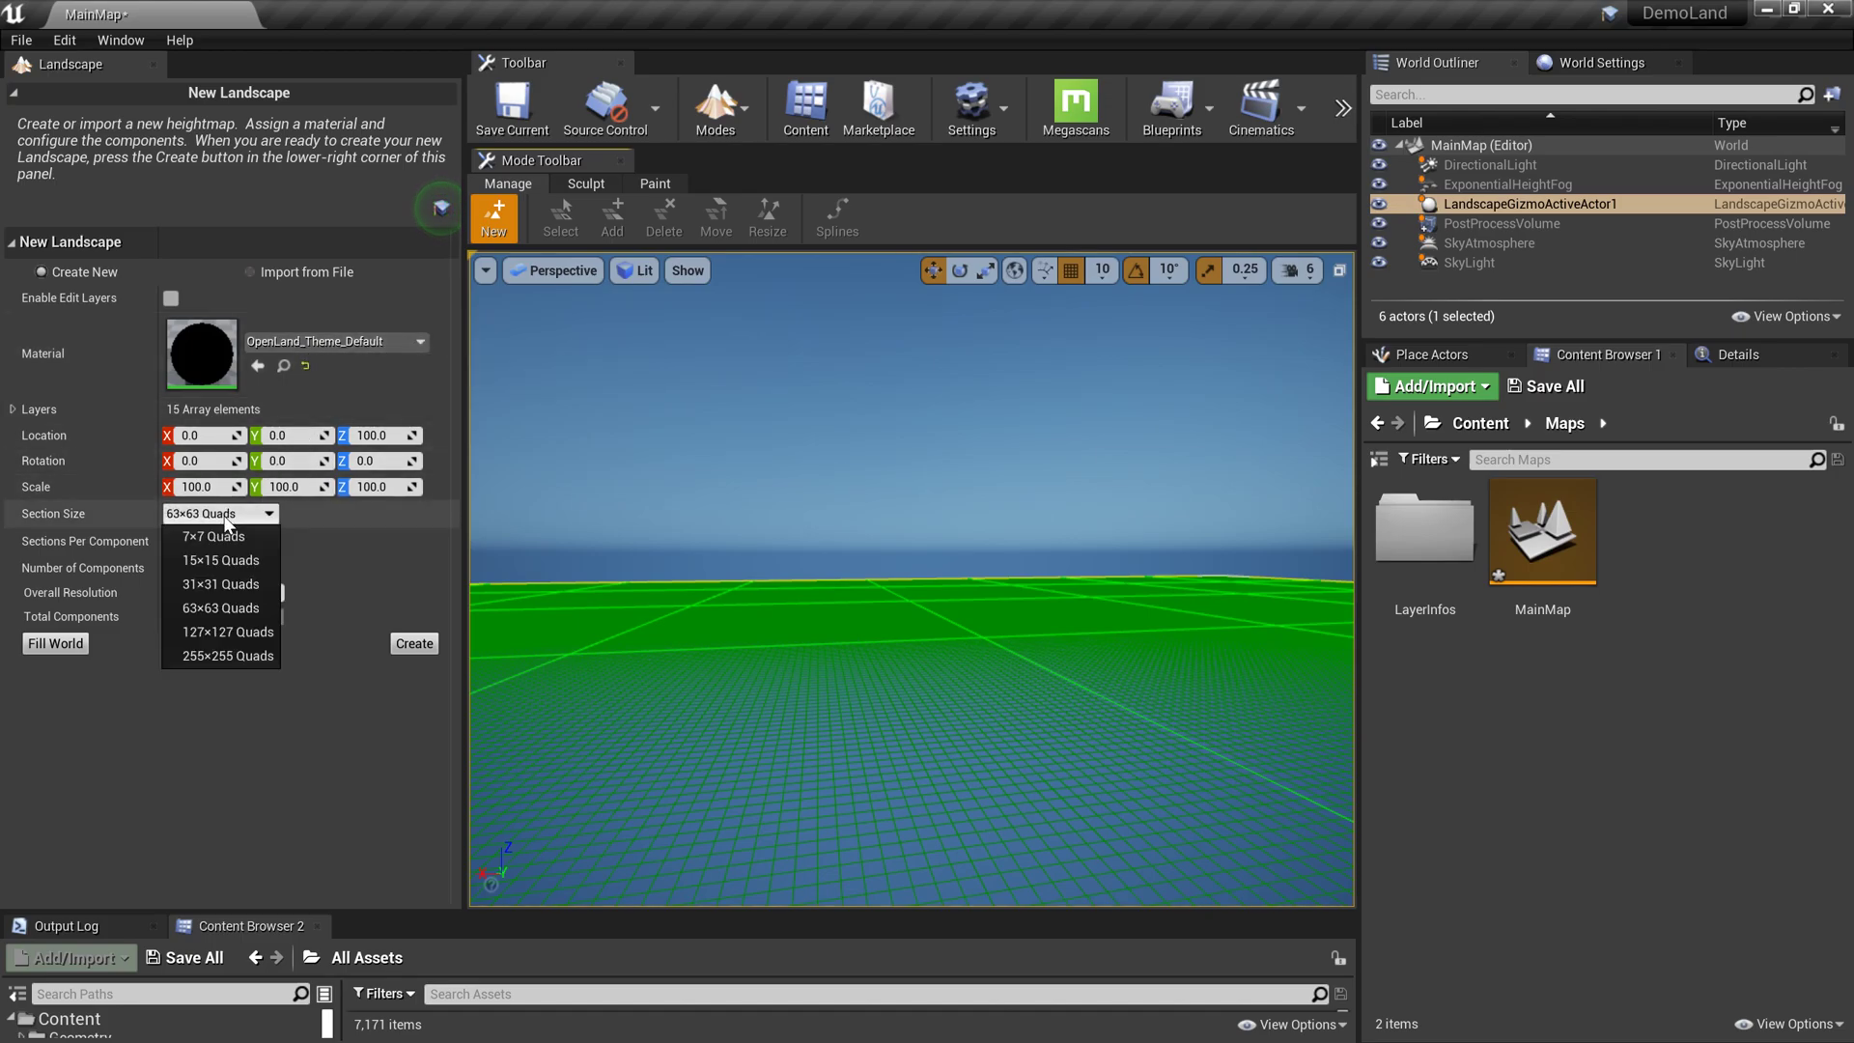
click(234, 633)
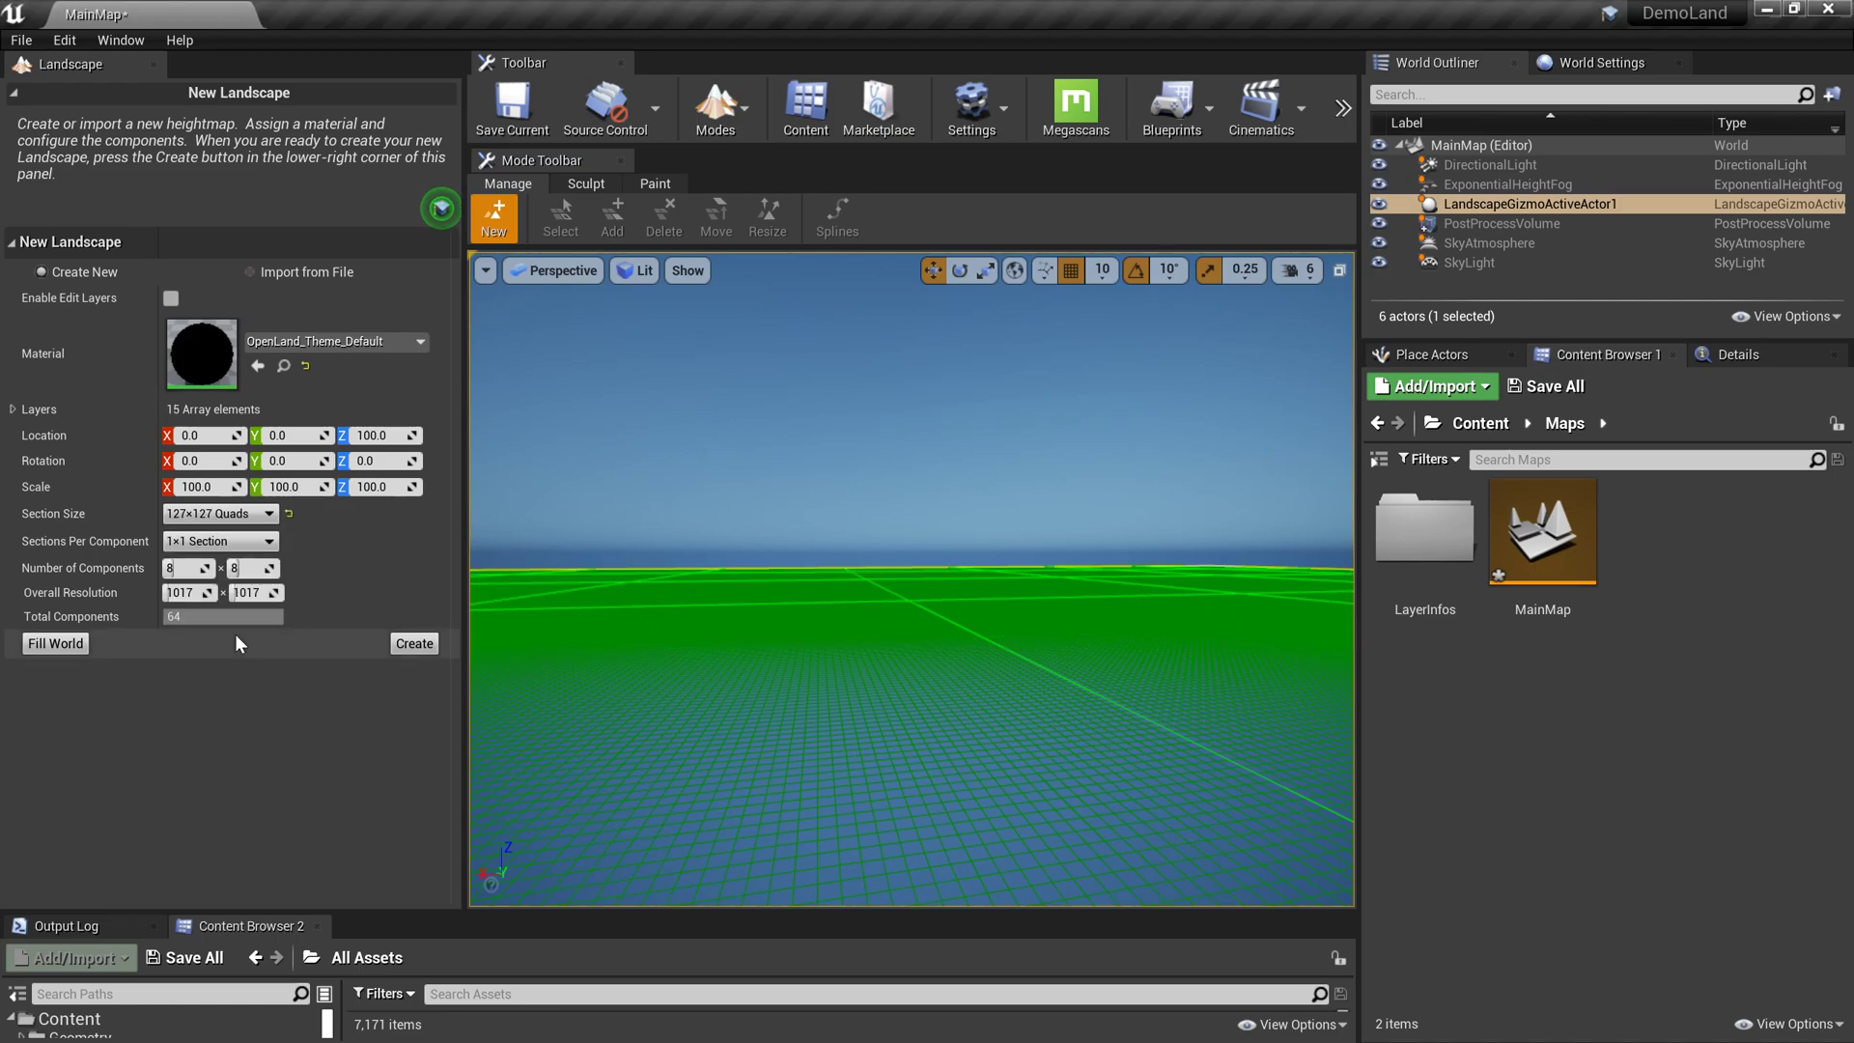
click(220, 540)
click(234, 589)
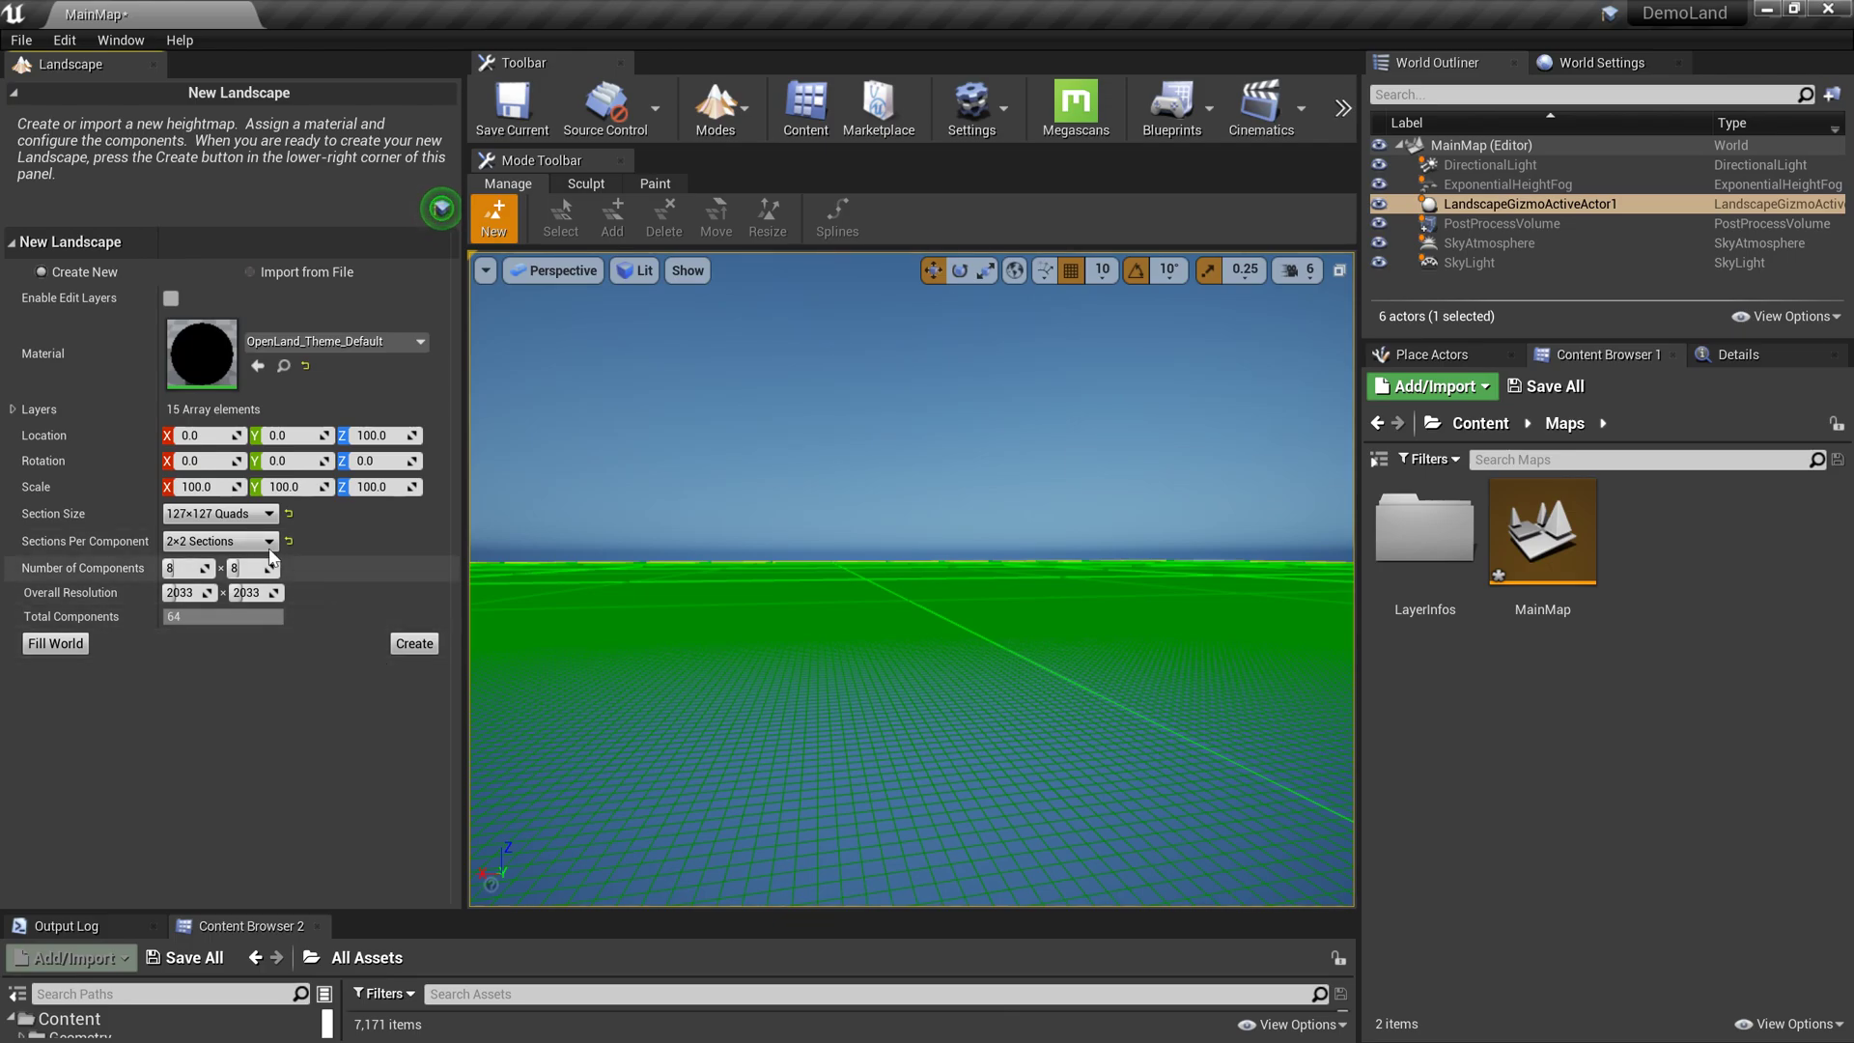
right_drag(629, 616, 773, 599)
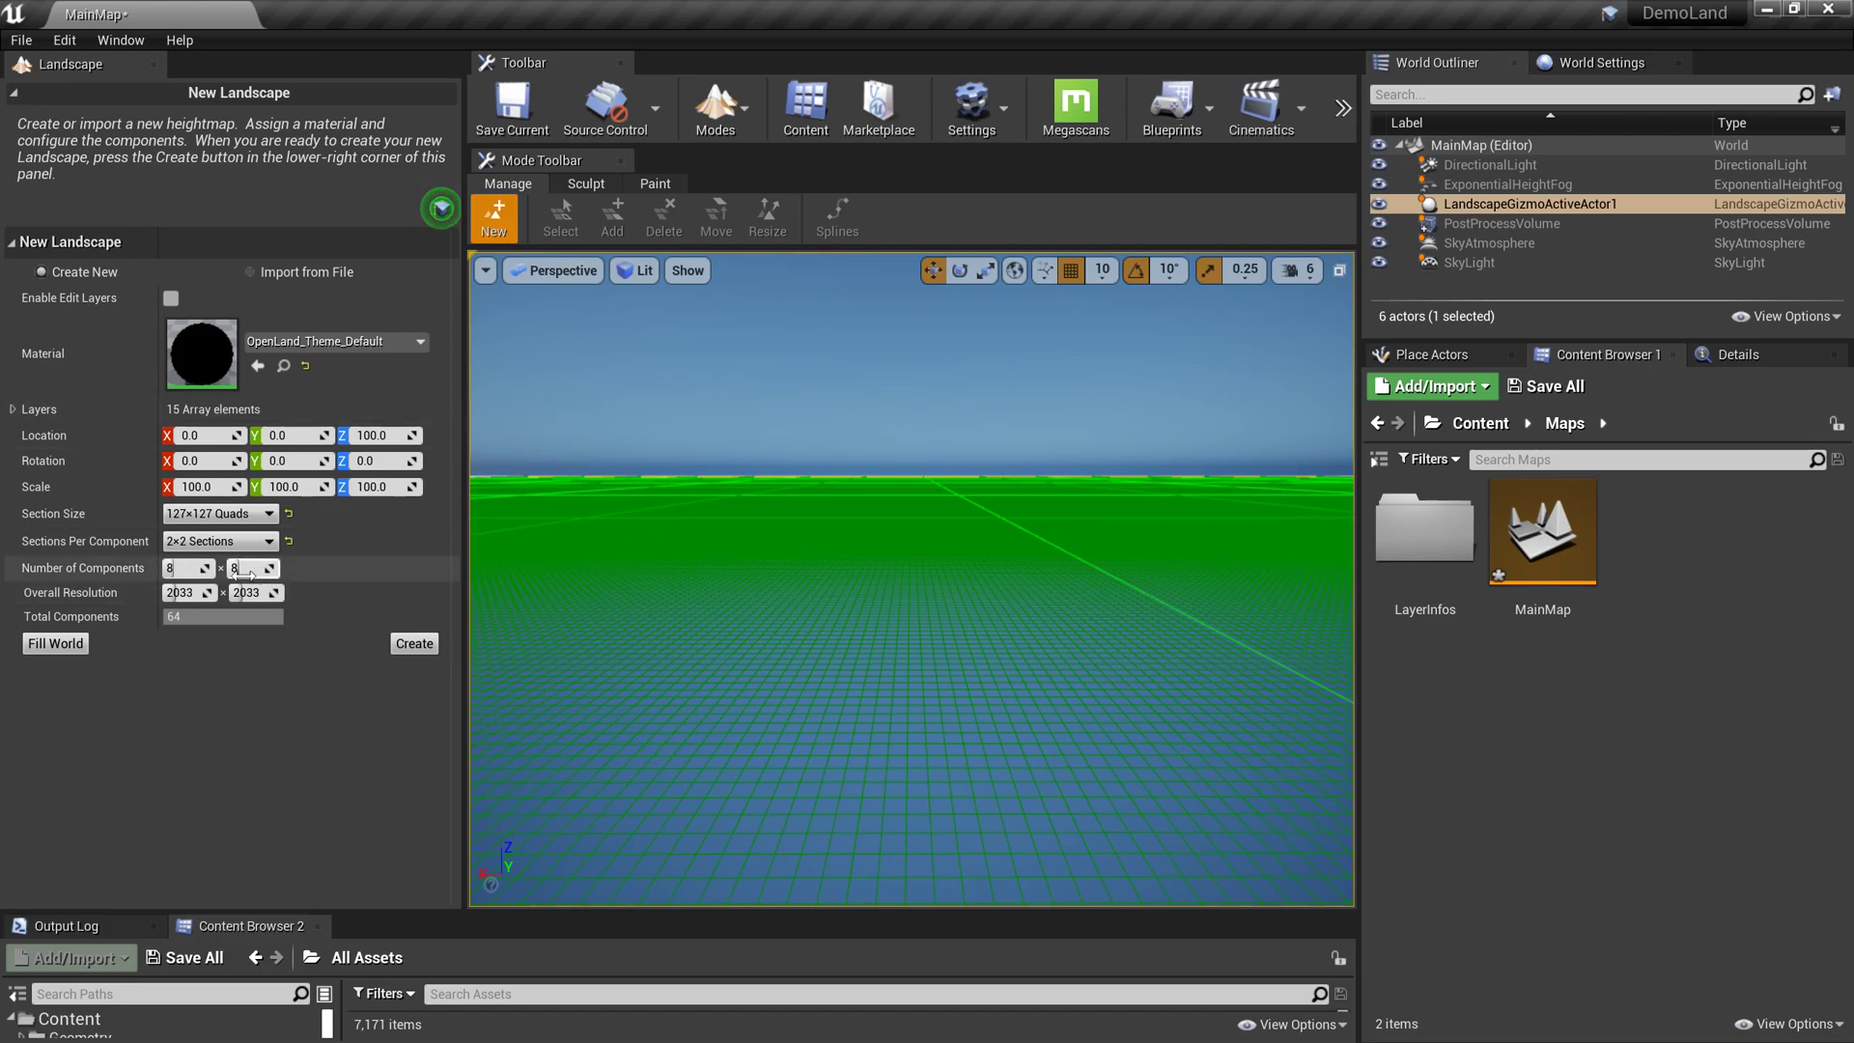
click(414, 643)
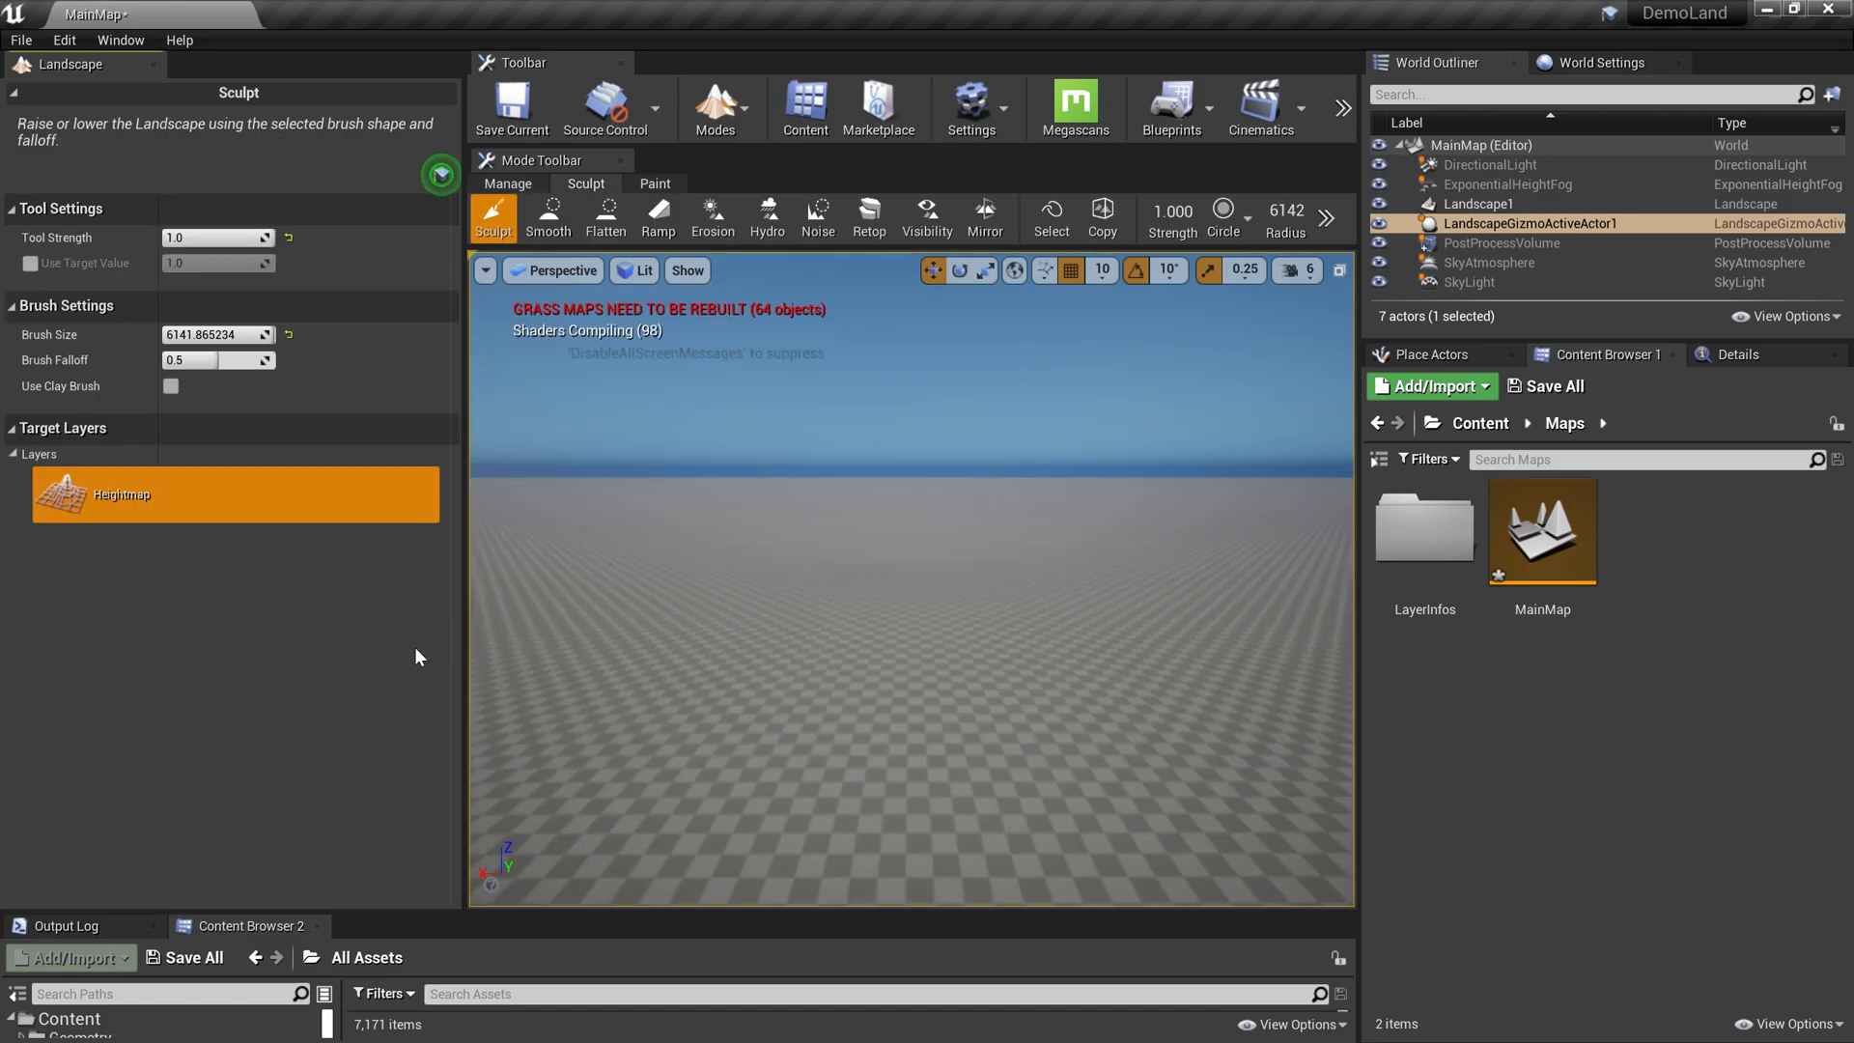
- Assign Auto_LayerInfo to the new landscape's Auto paint layer and leave Landscape mode
right_drag(786, 512, 638, 526)
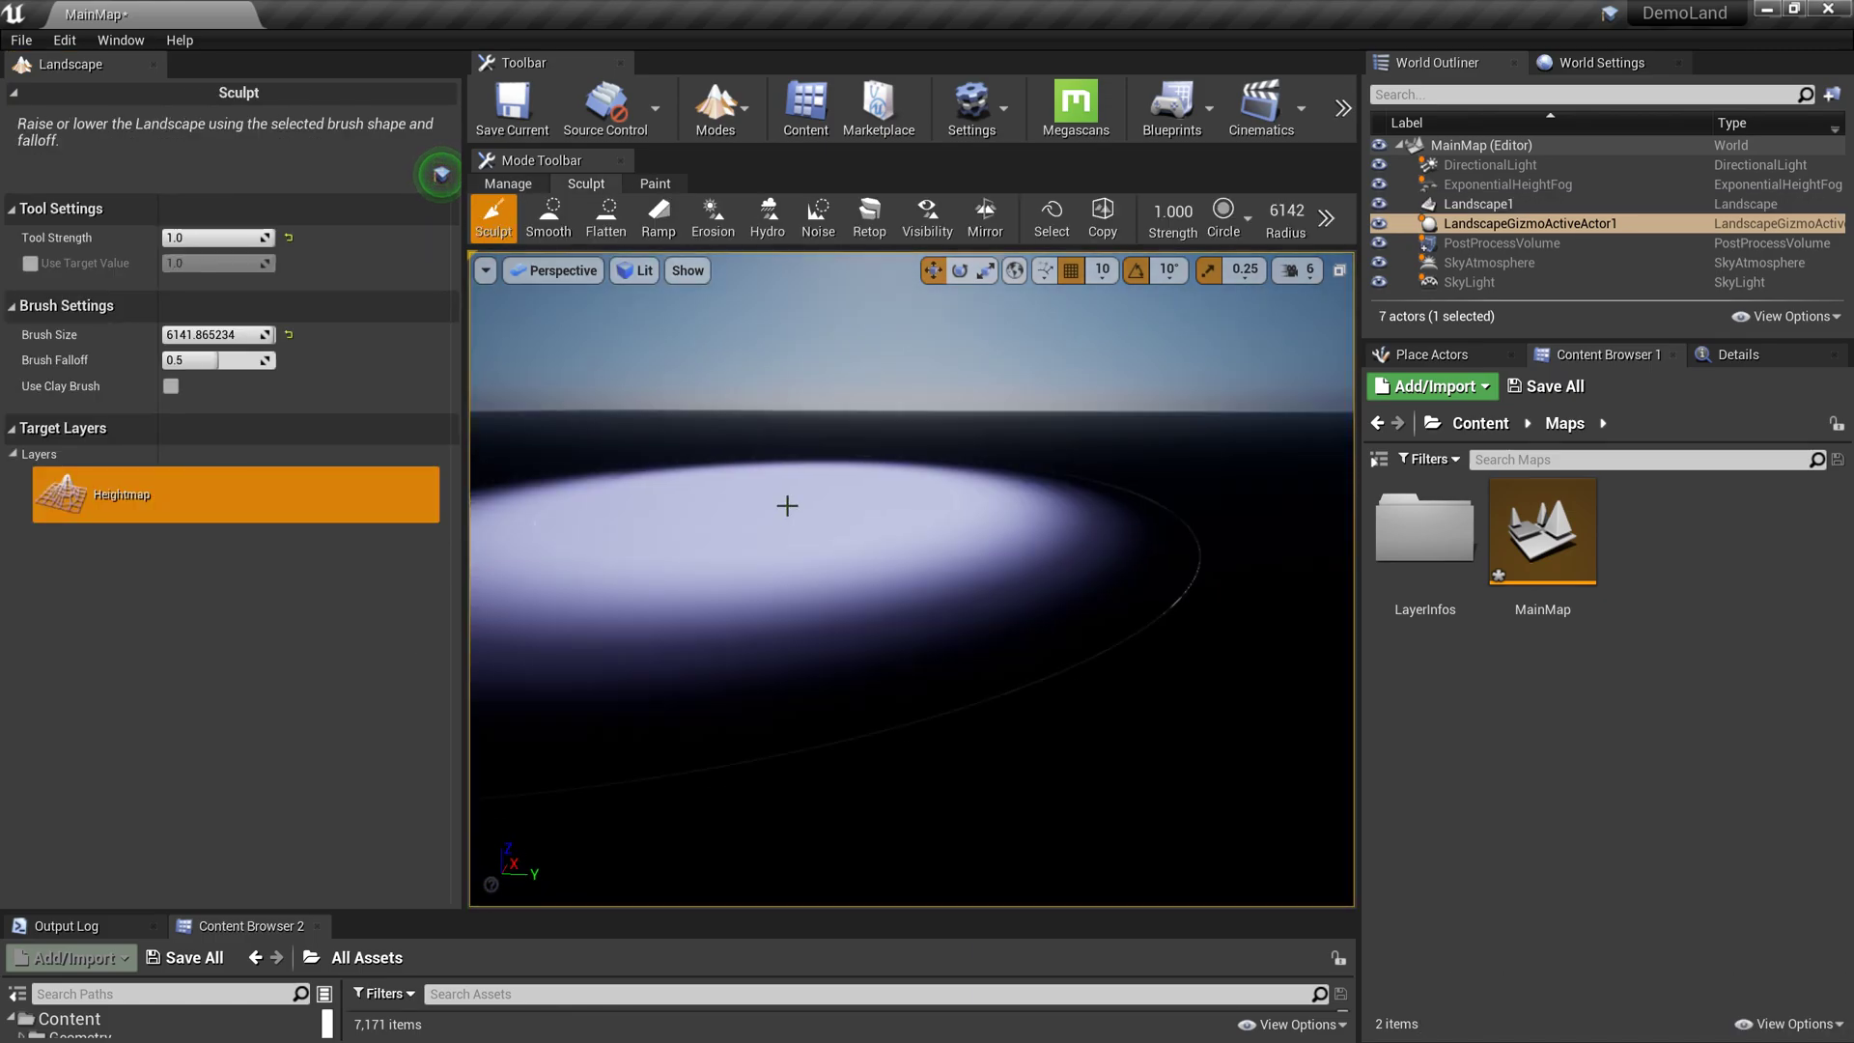
click(655, 185)
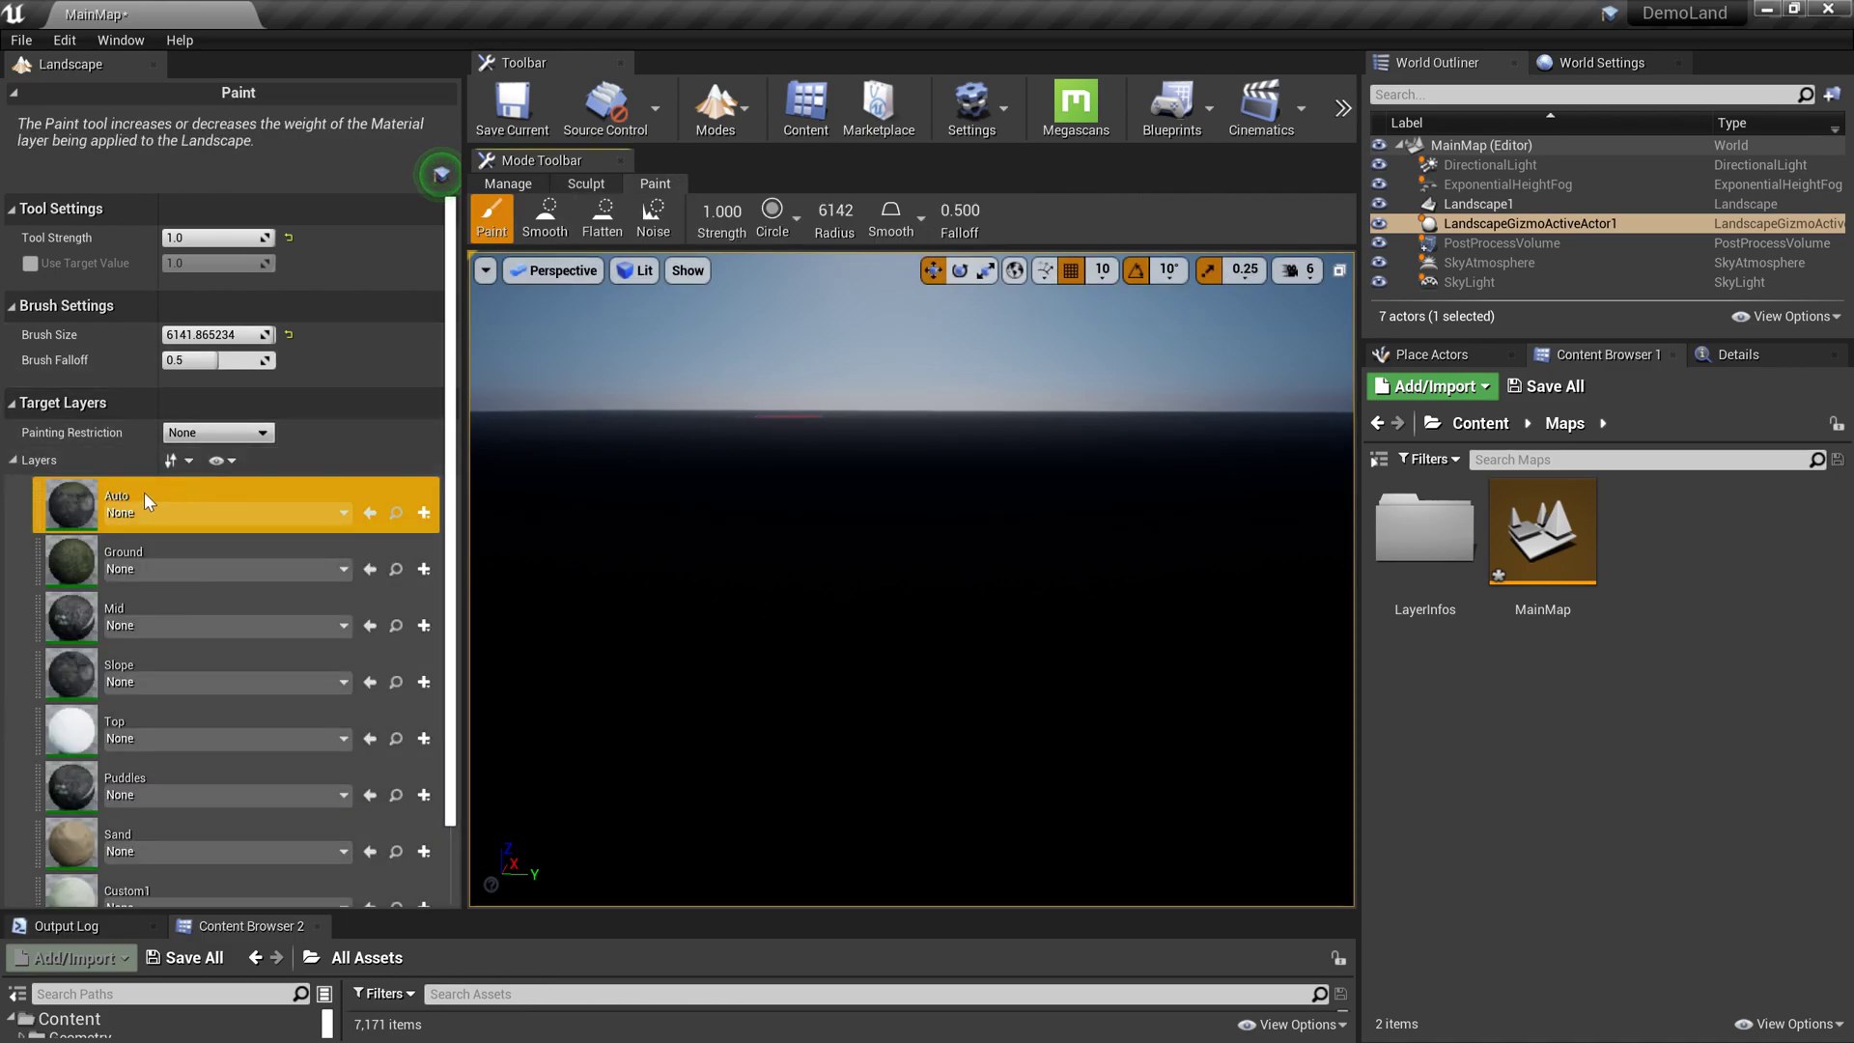
click(289, 512)
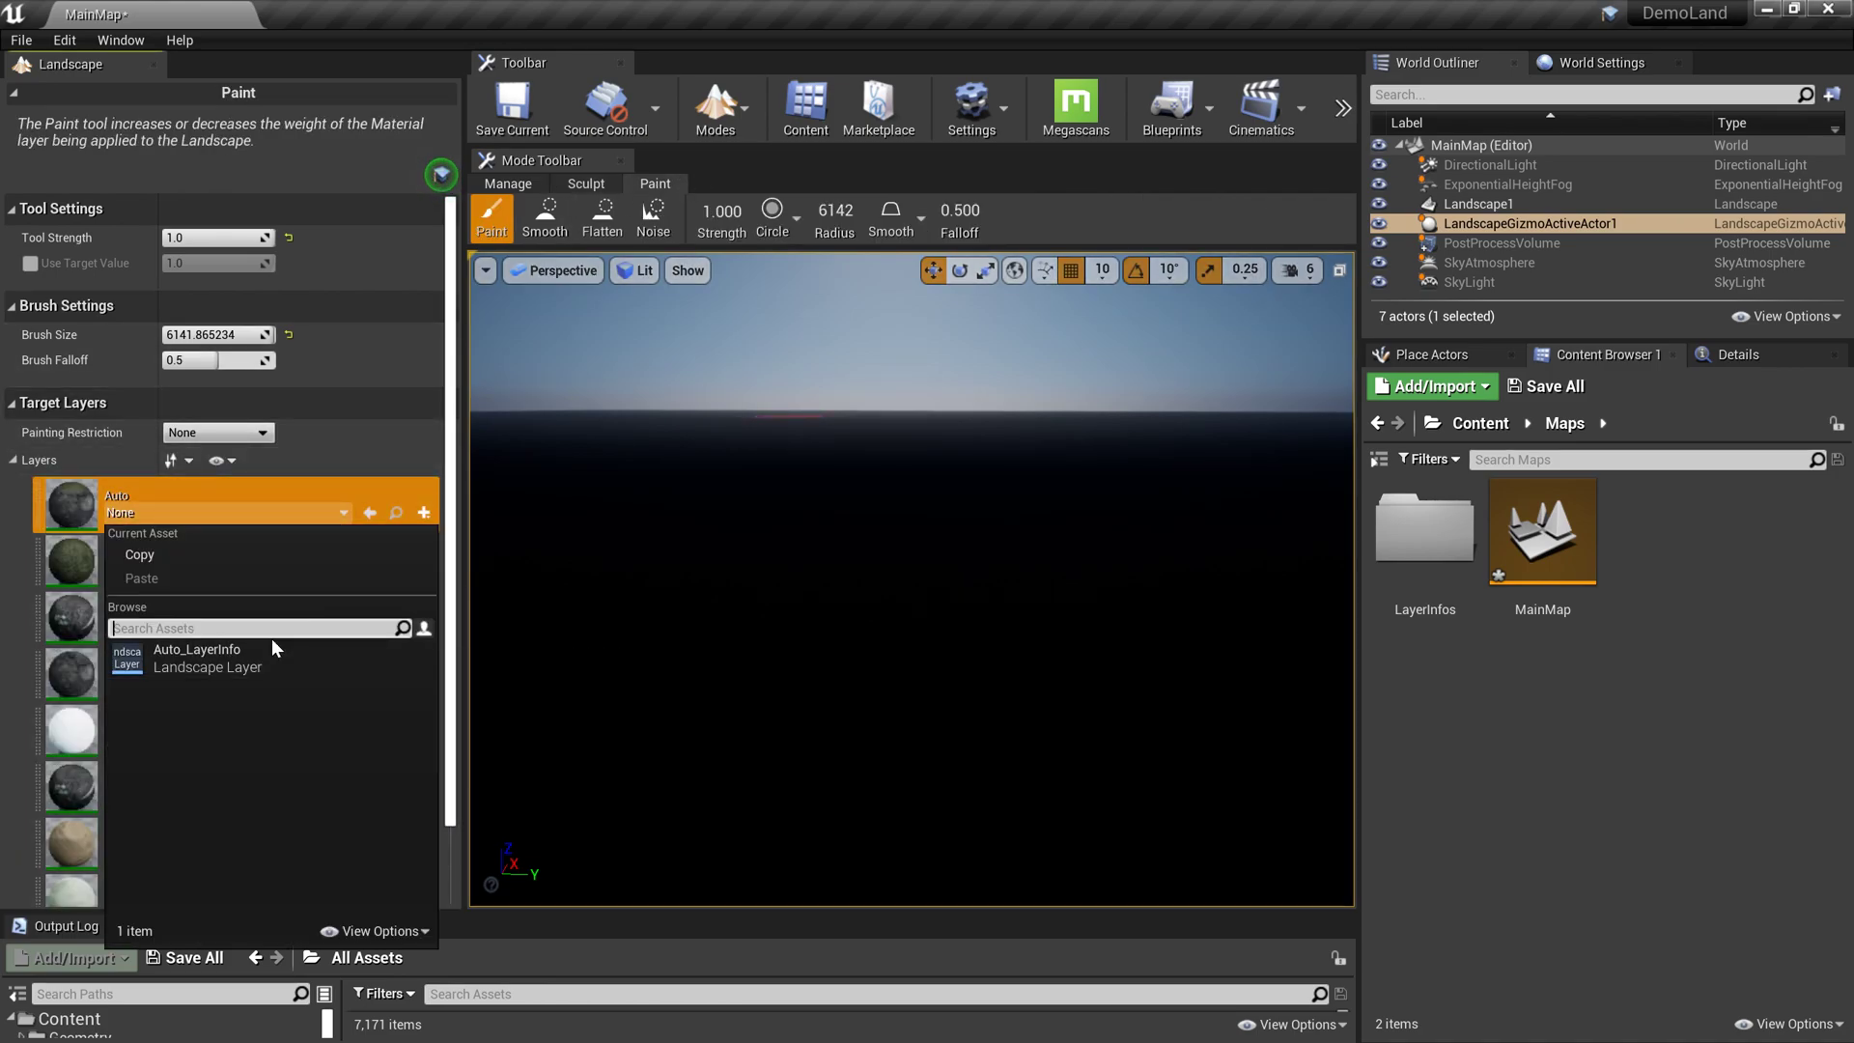
click(251, 656)
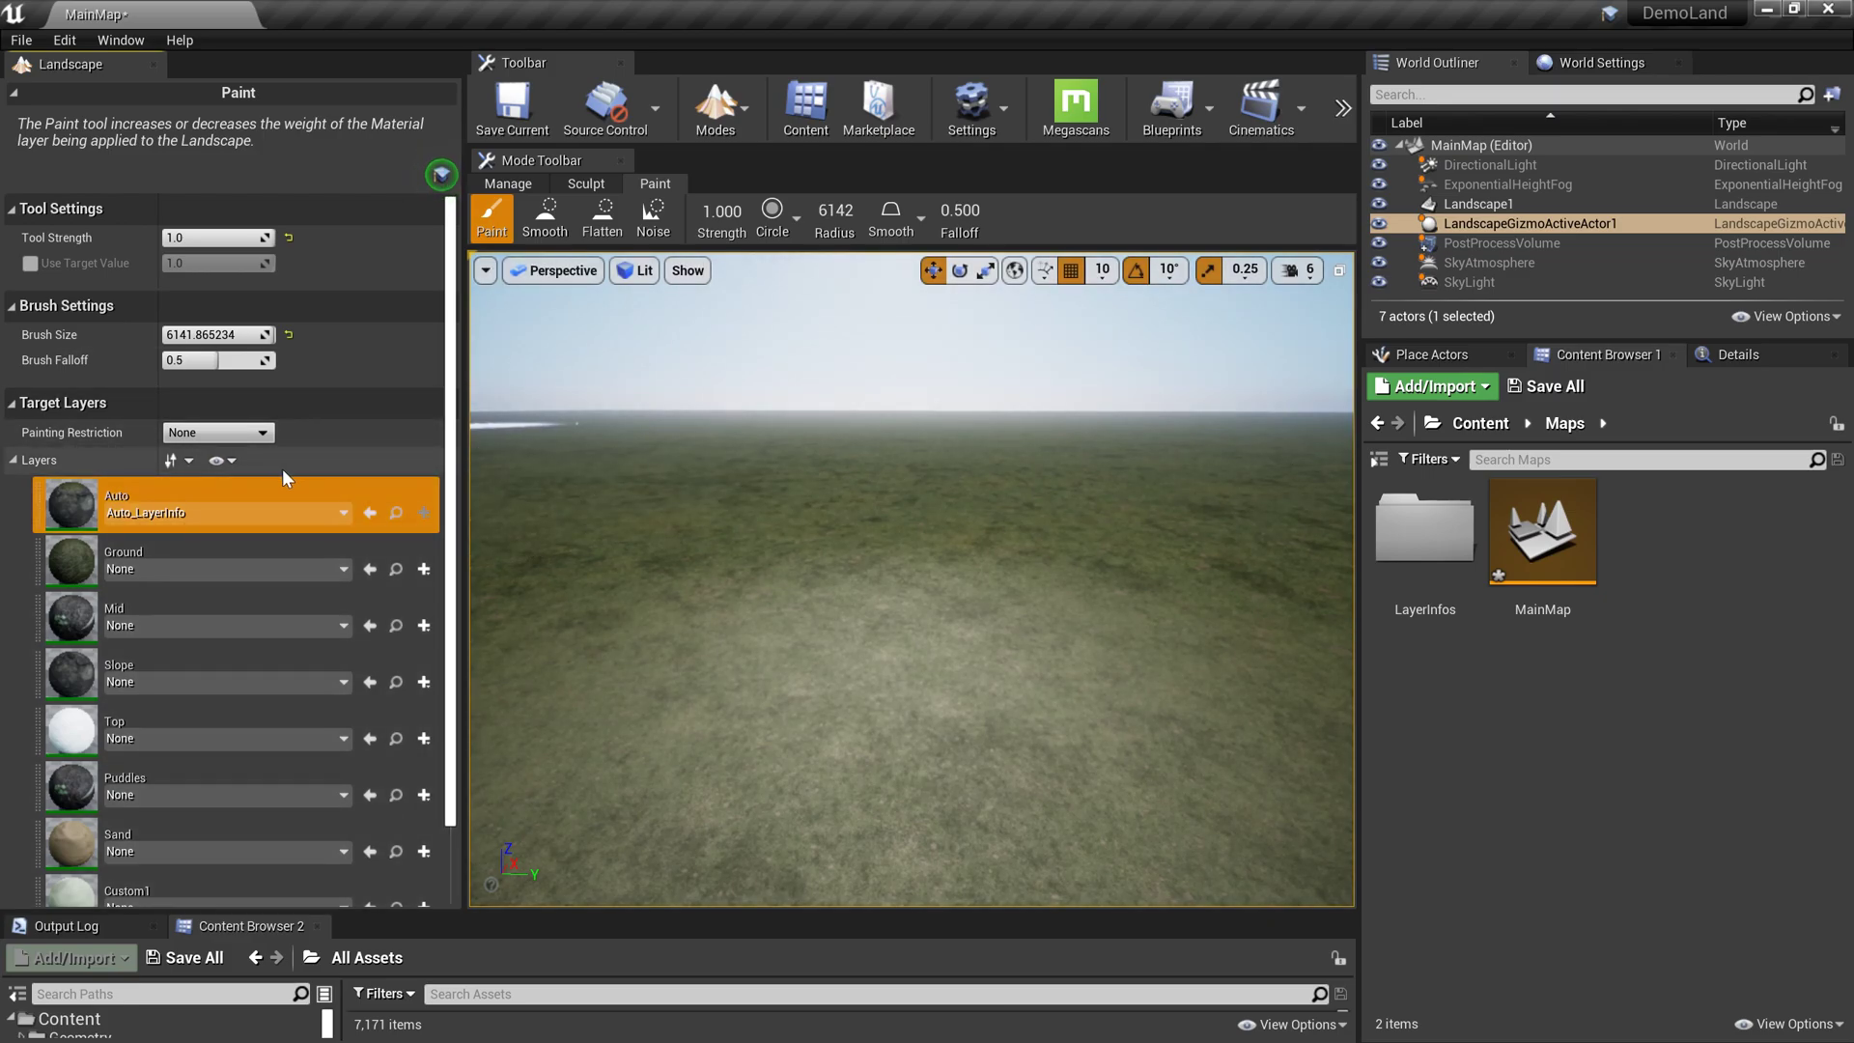
click(152, 64)
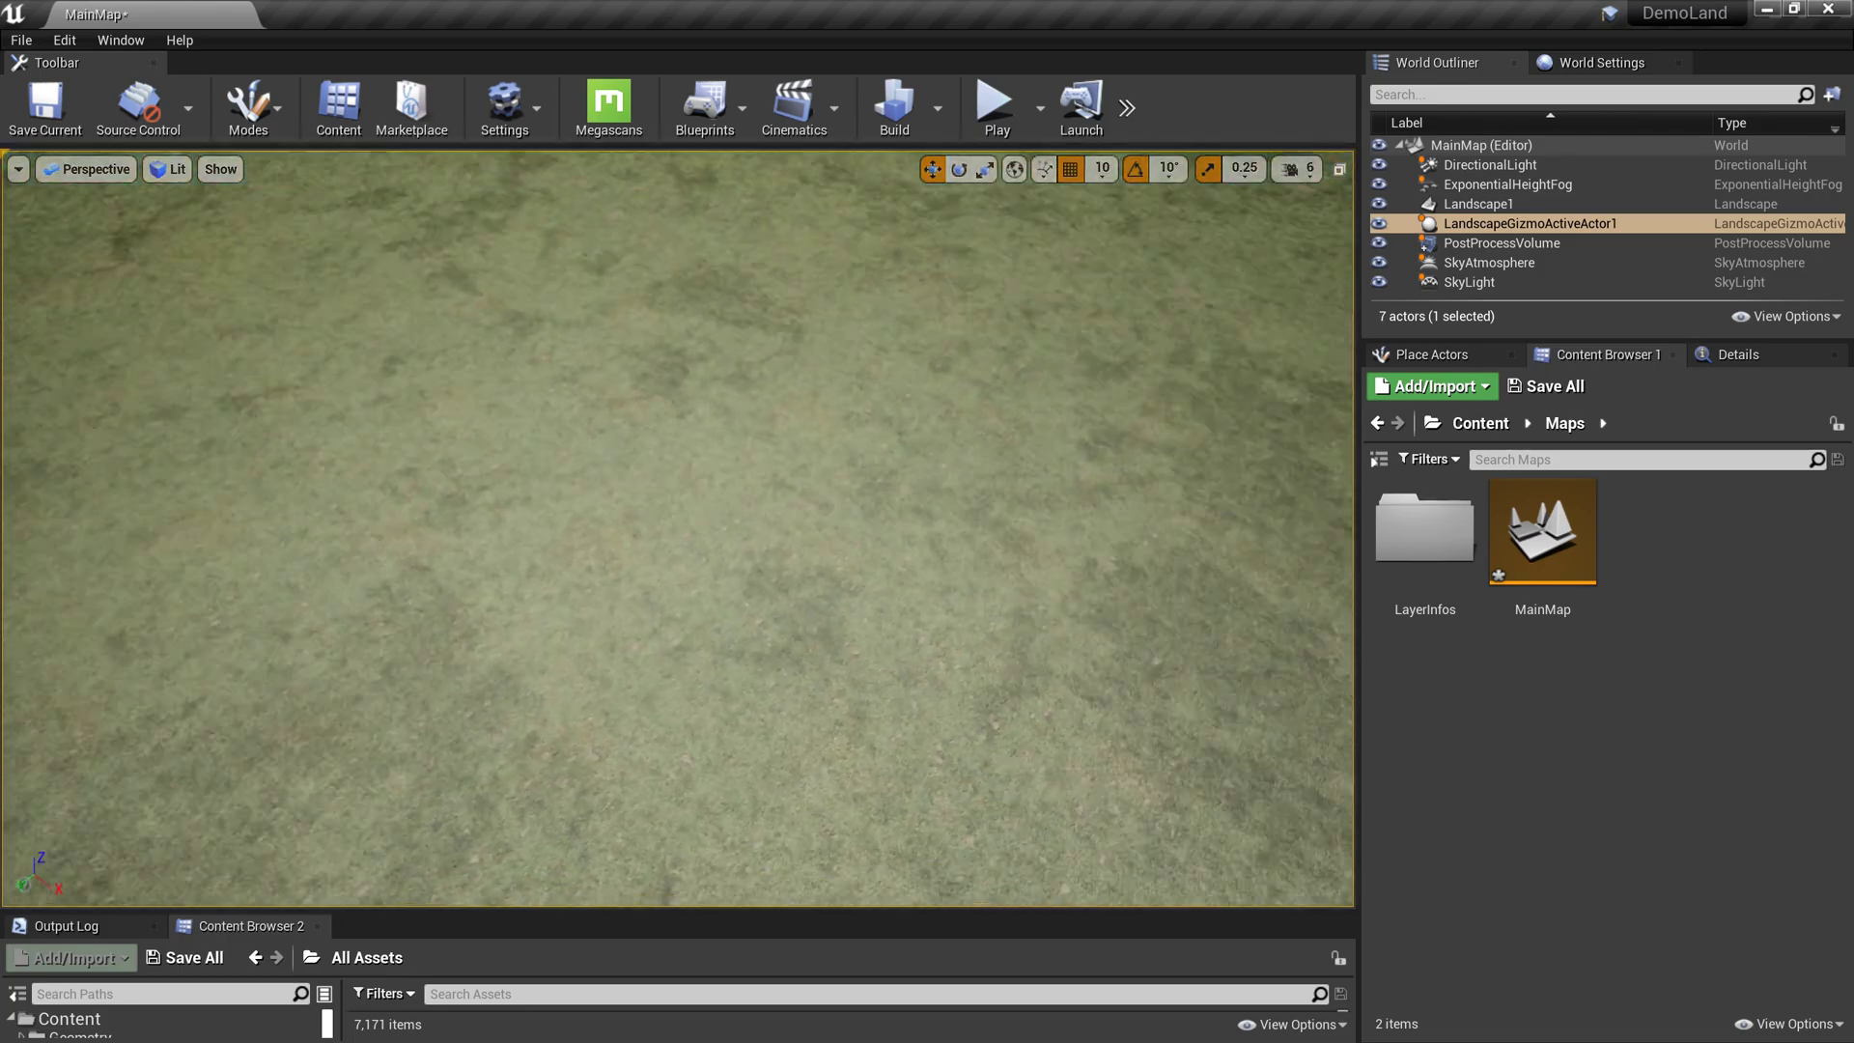
- Enable edit layers on the Landscape1 actor, accepting the cleared undo buffer, and save the level
right_drag(675, 528, 555, 423)
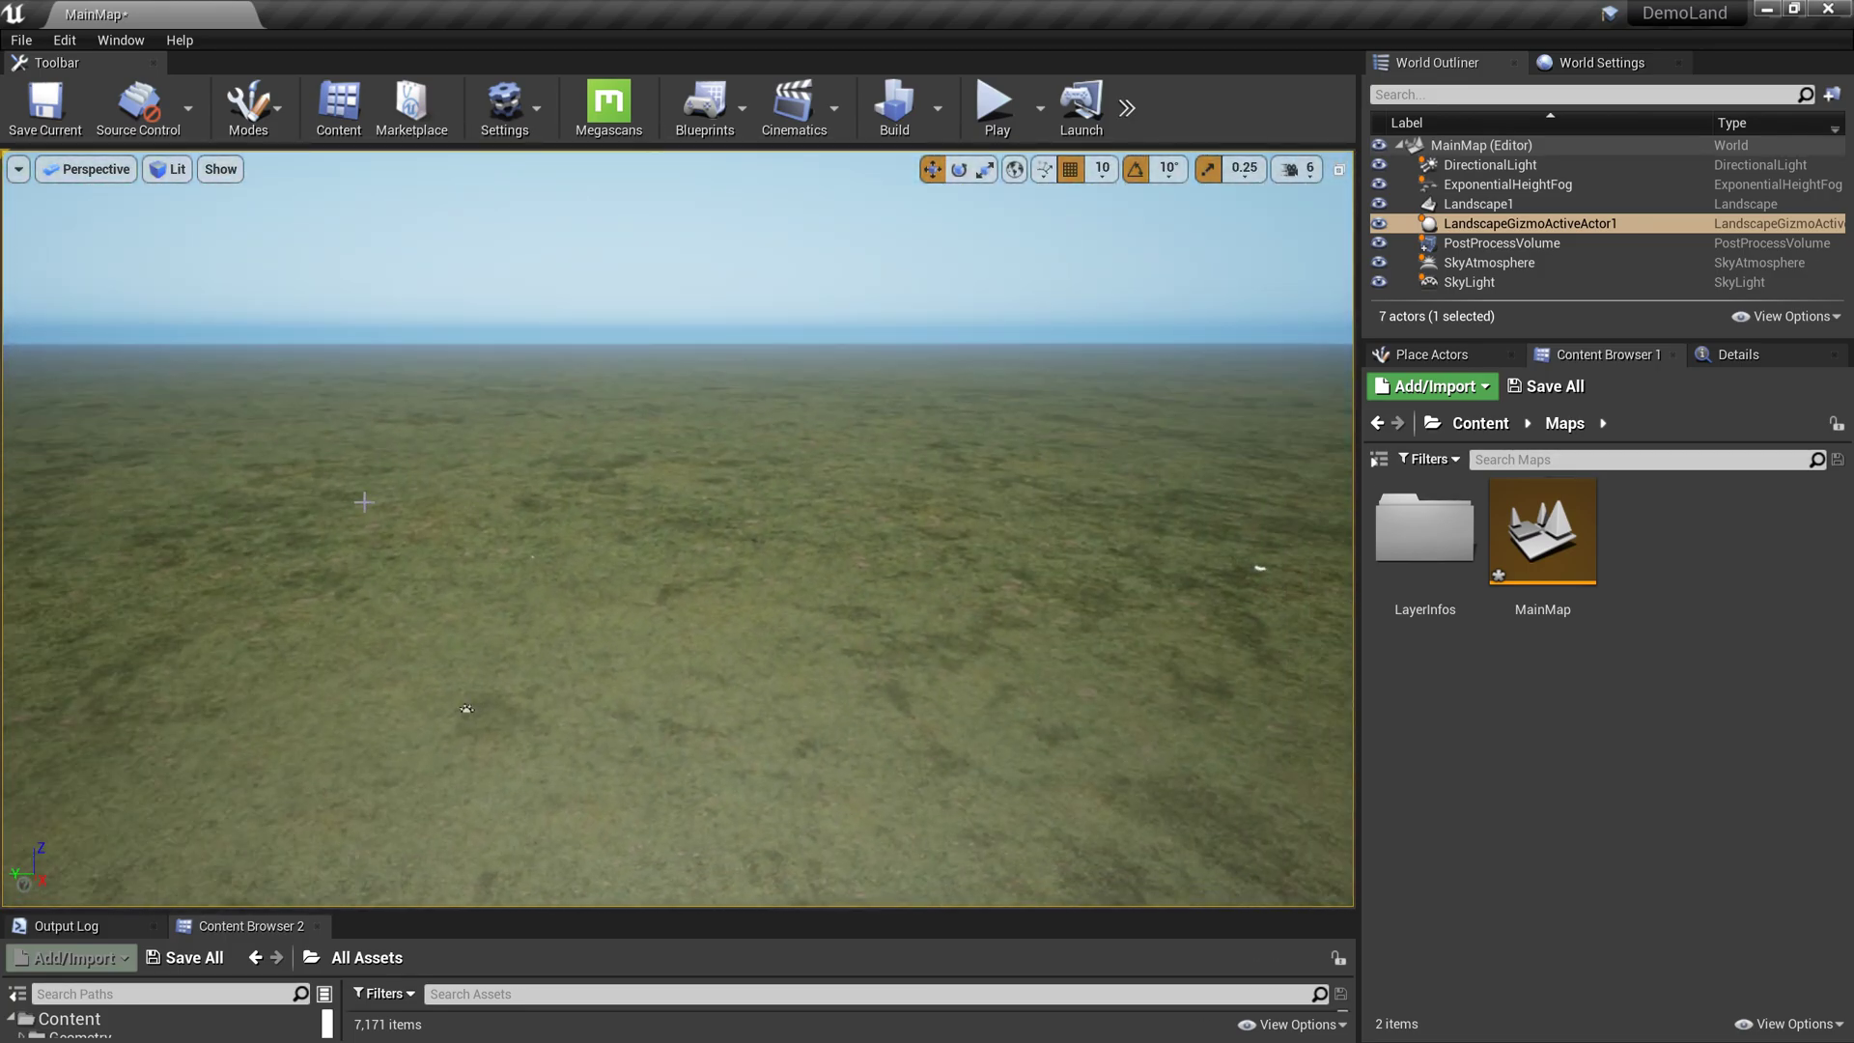
click(1480, 205)
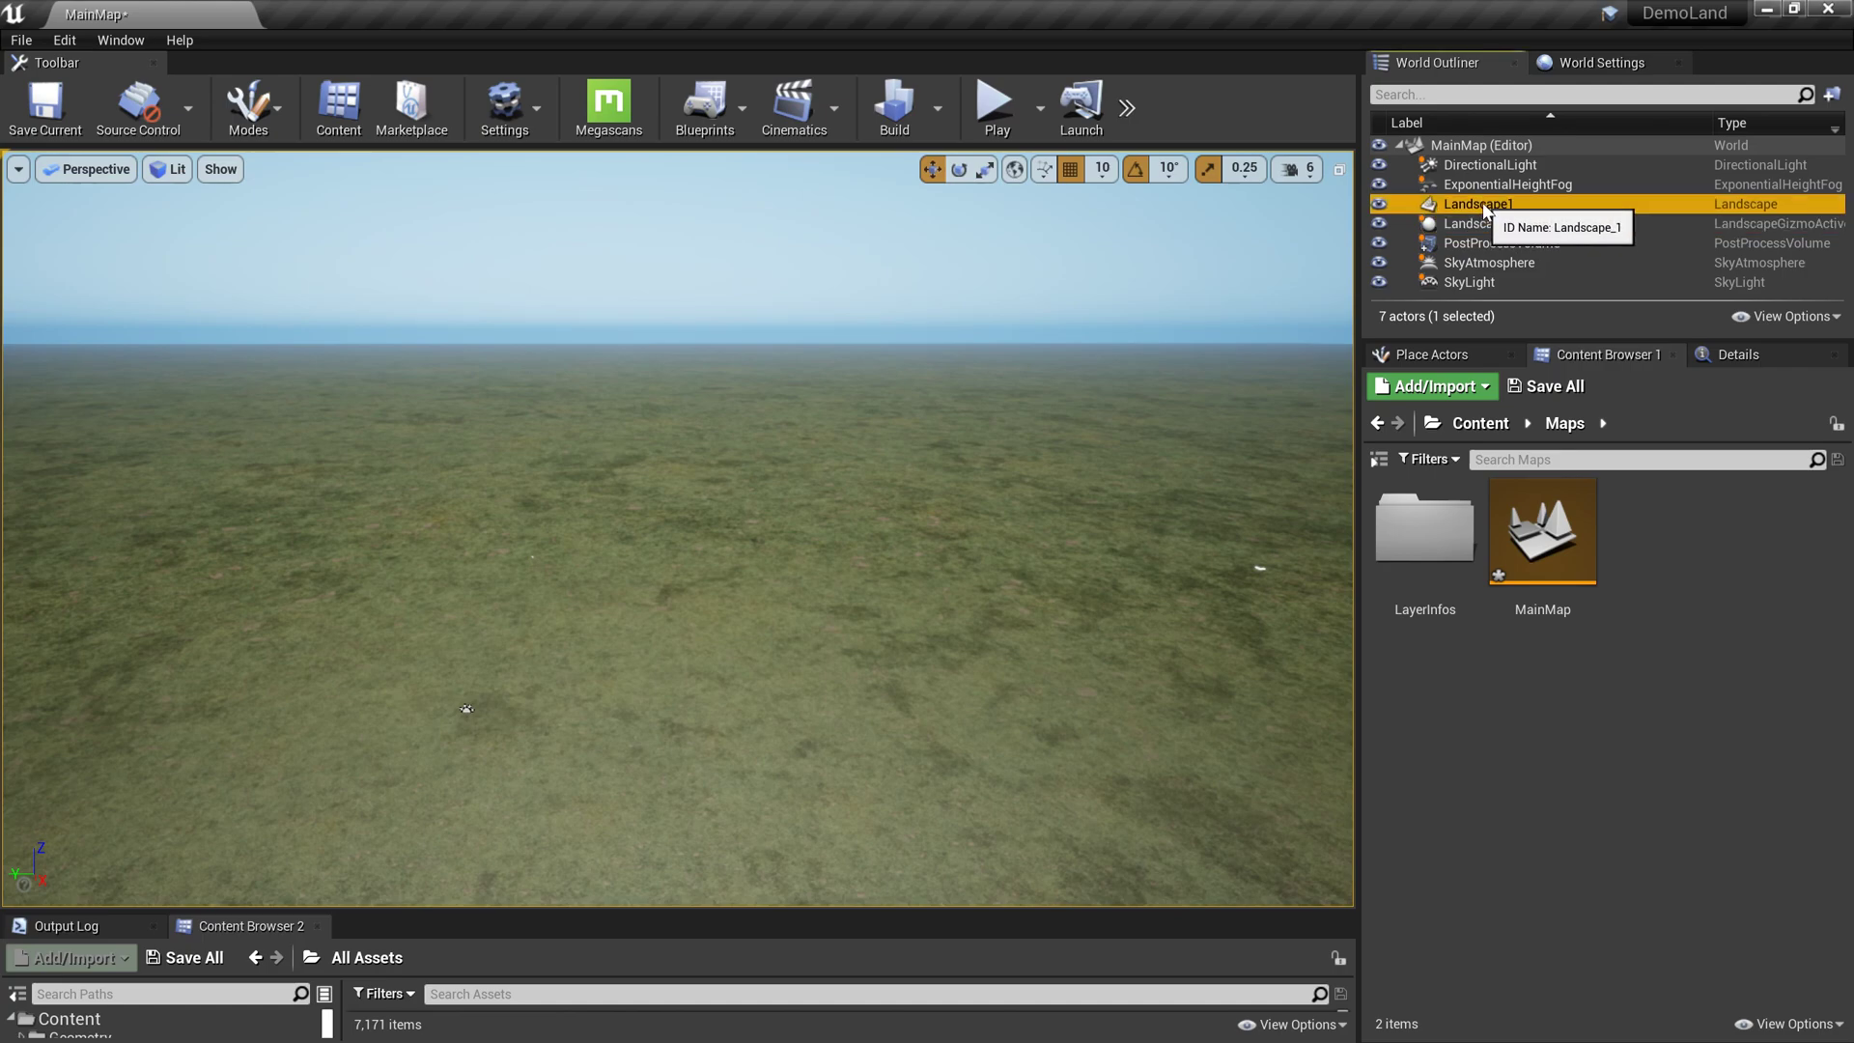
click(1738, 355)
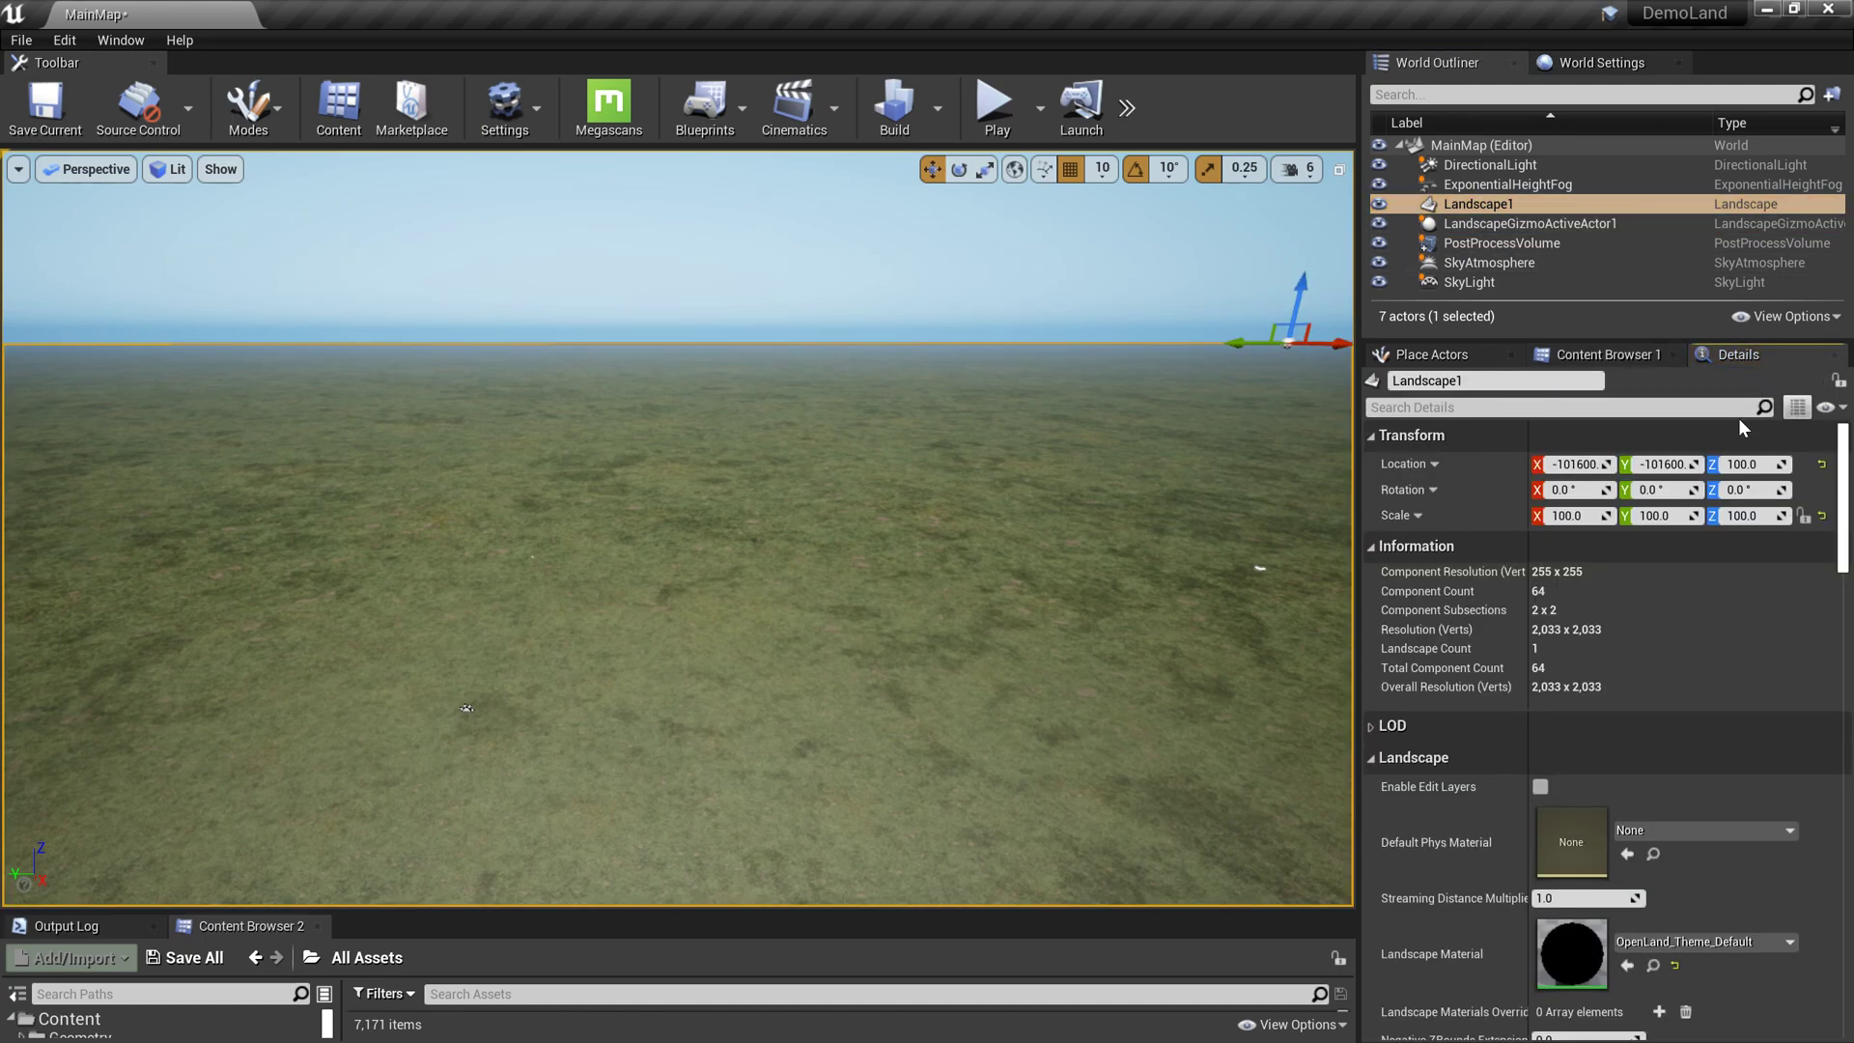
click(1539, 787)
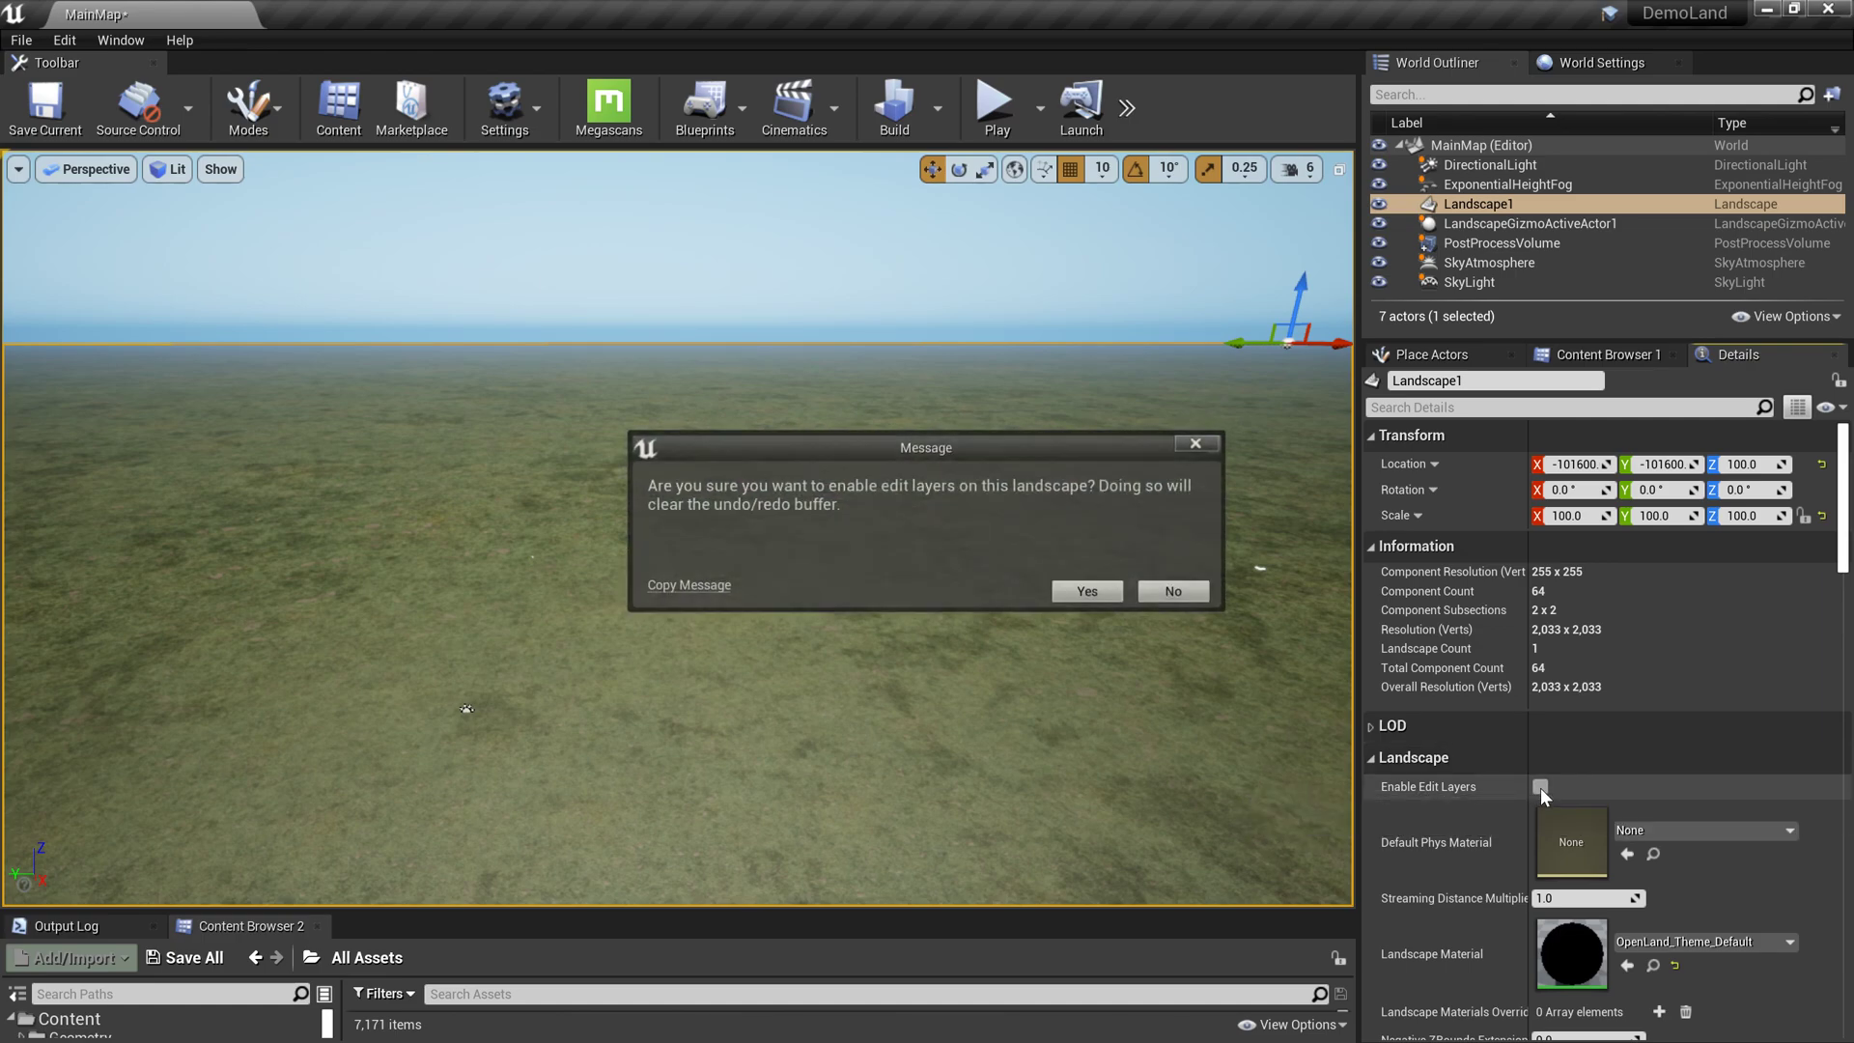
click(1089, 589)
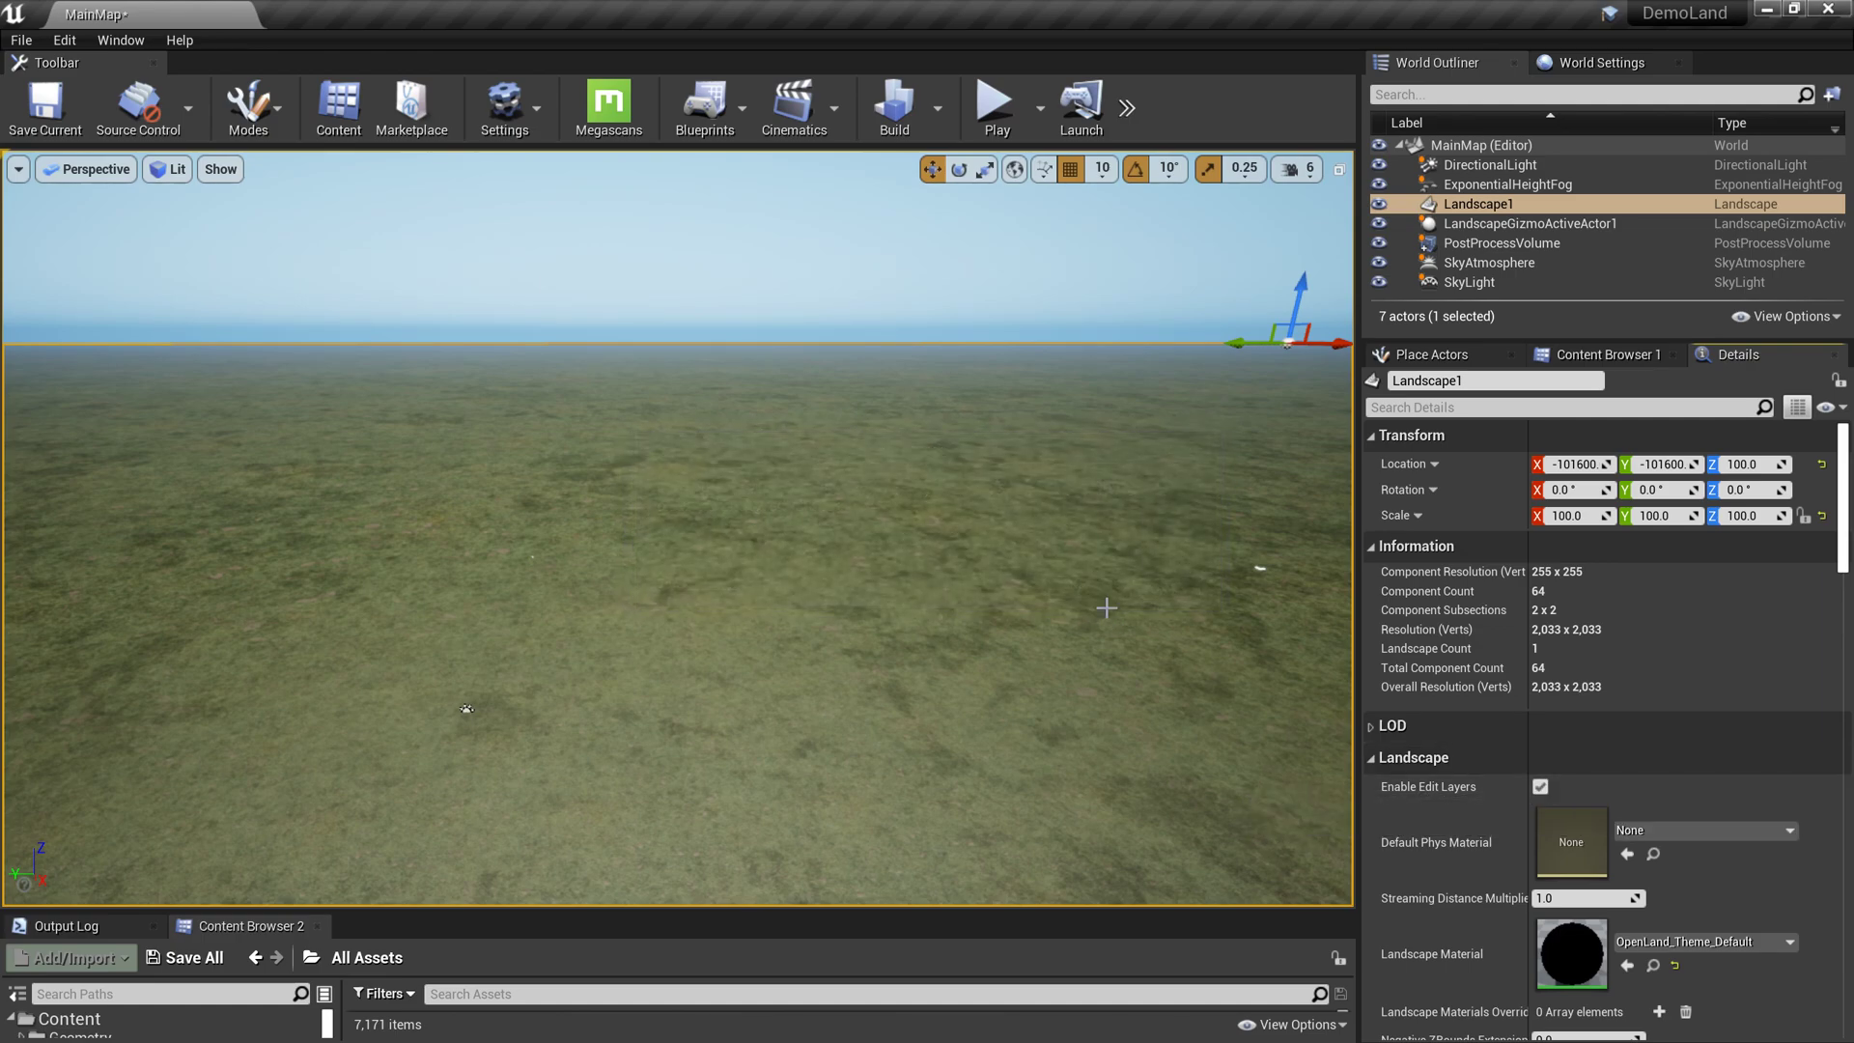
key(ctrl+s)
- Return to Landscape mode and activate the Blueprint brush tool for sculpting
click(247, 108)
click(307, 194)
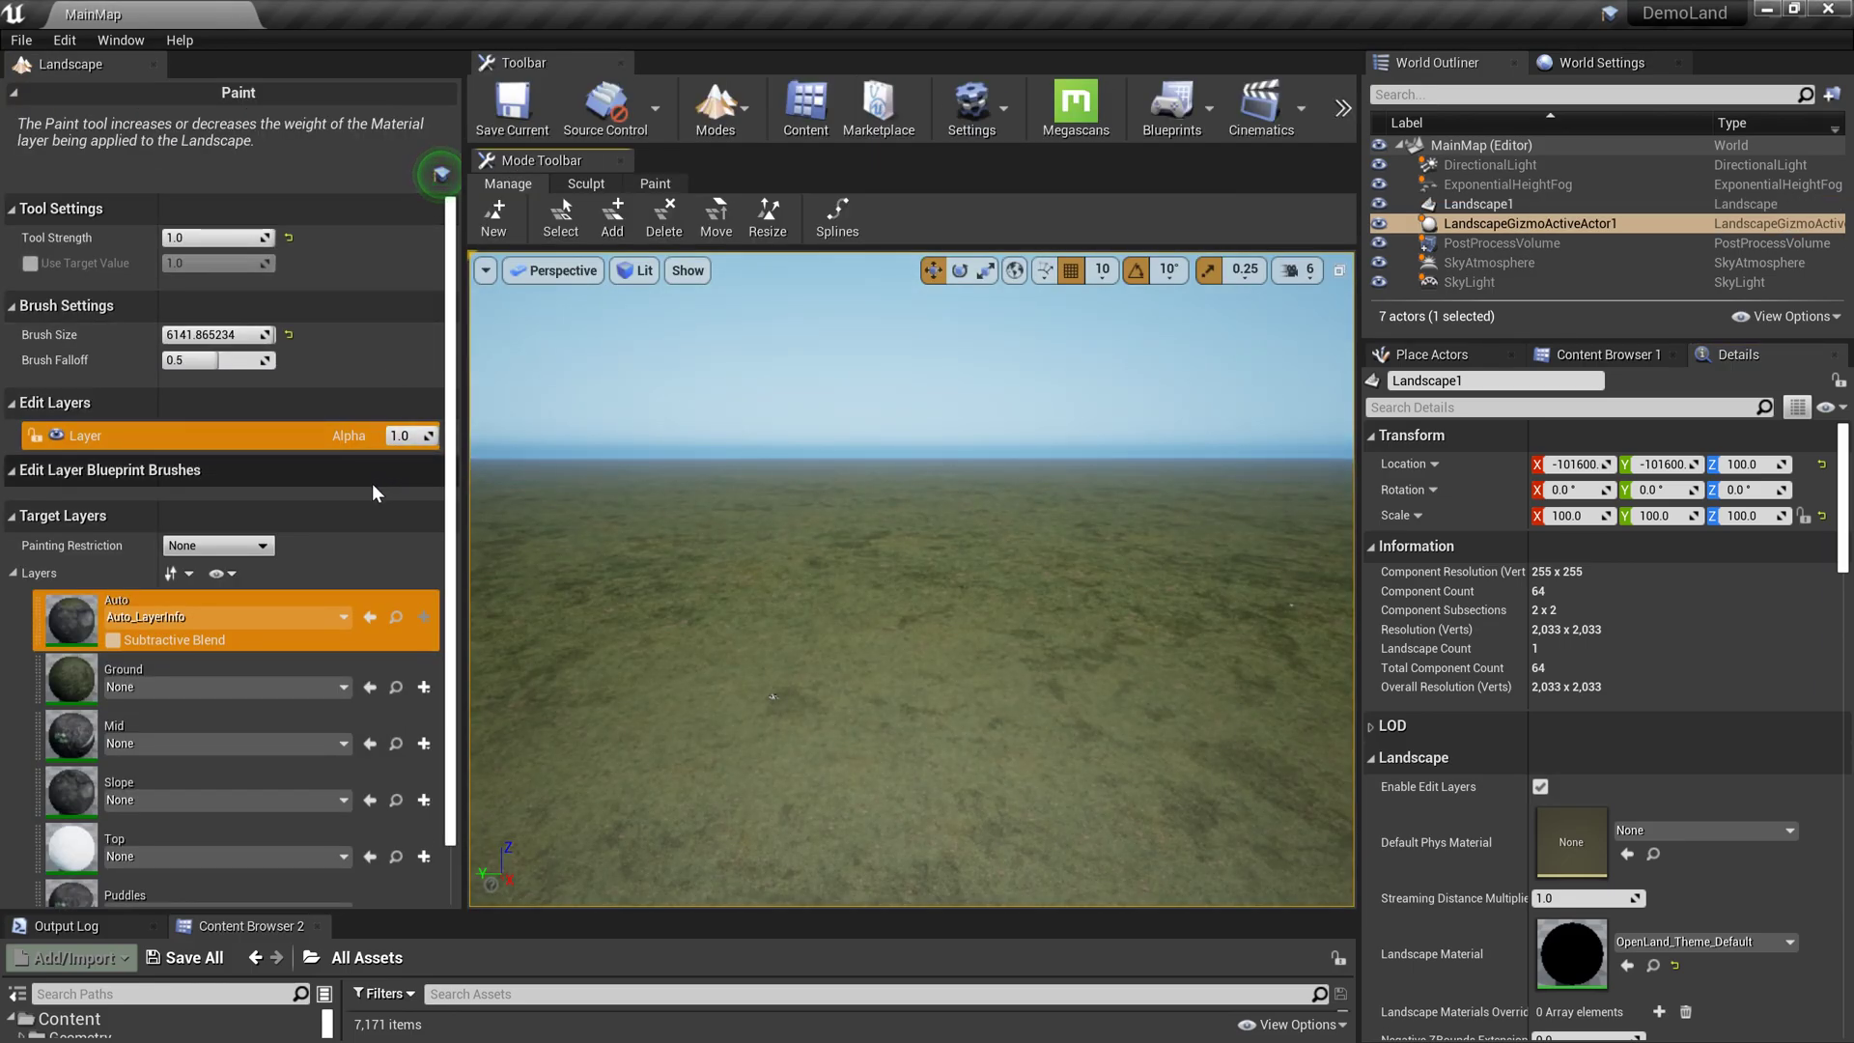
click(586, 184)
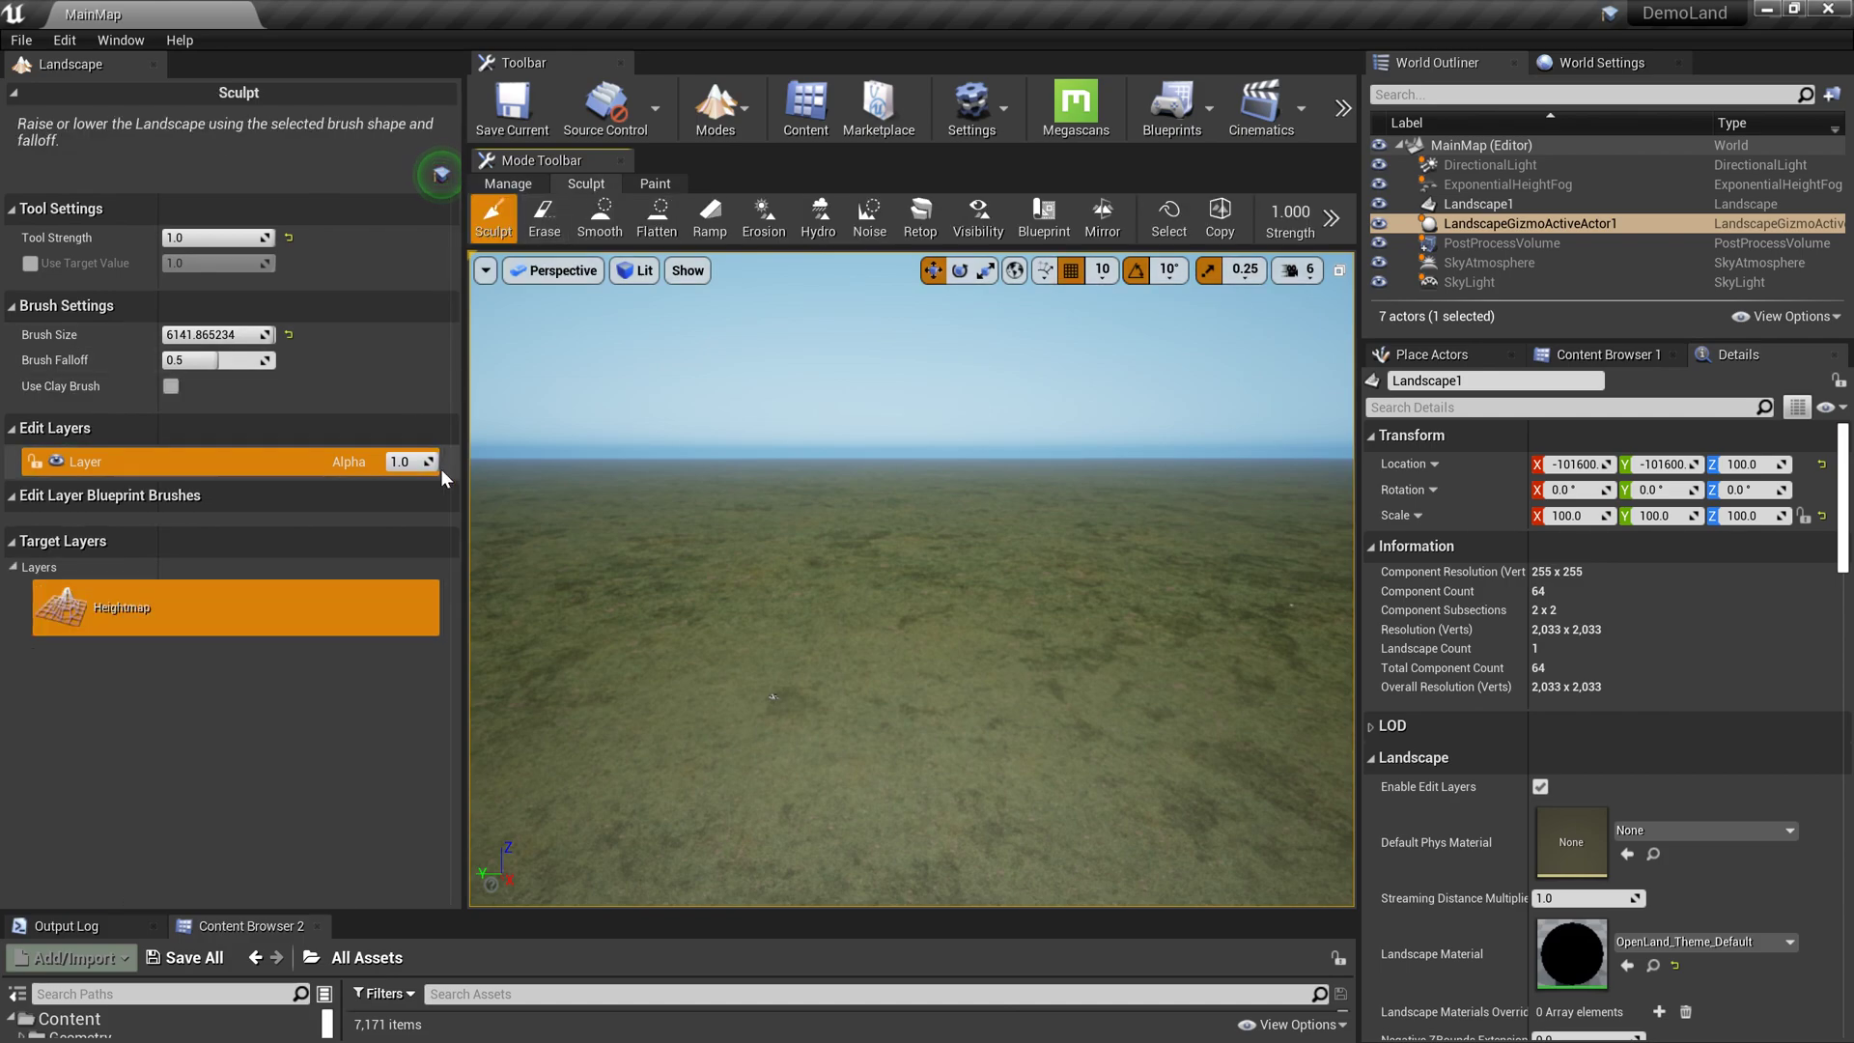
click(1045, 227)
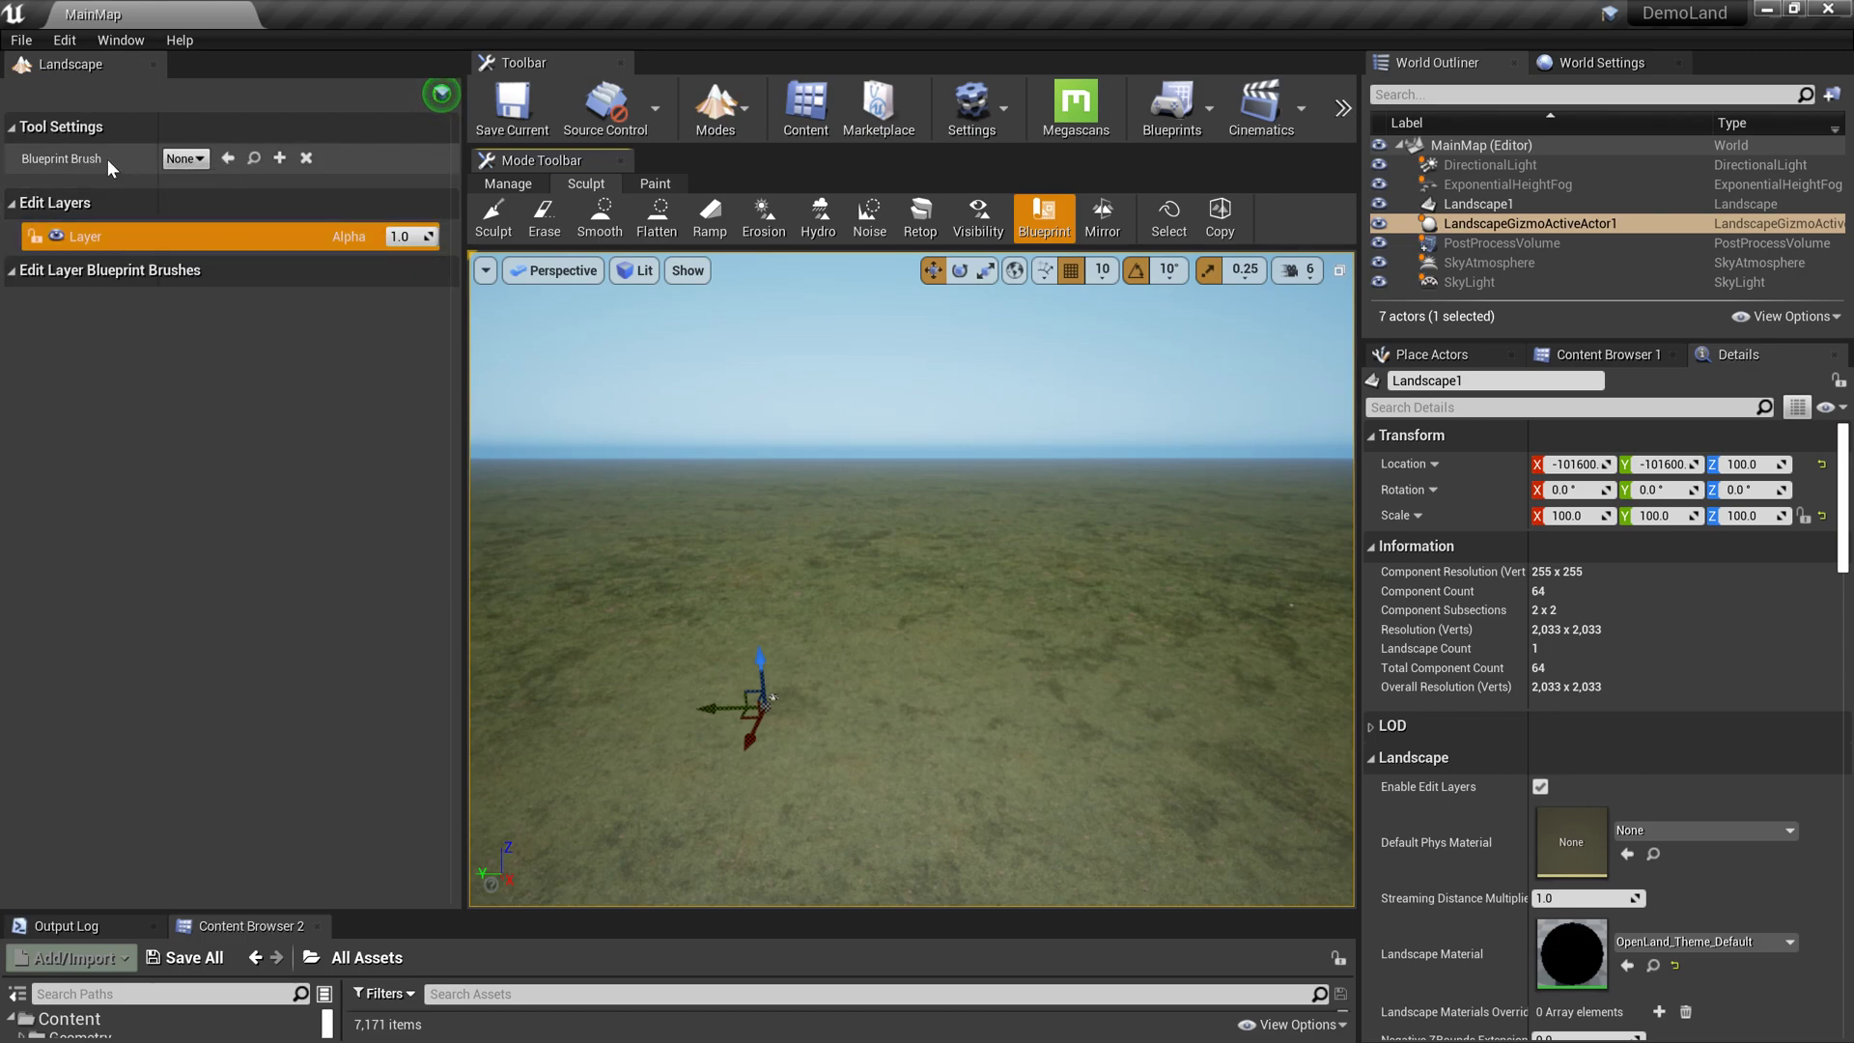
- Choose CustomBrush_Landmass as the Blueprint brush and place it on the landscape to raise a pyramid-shaped mountain
click(199, 159)
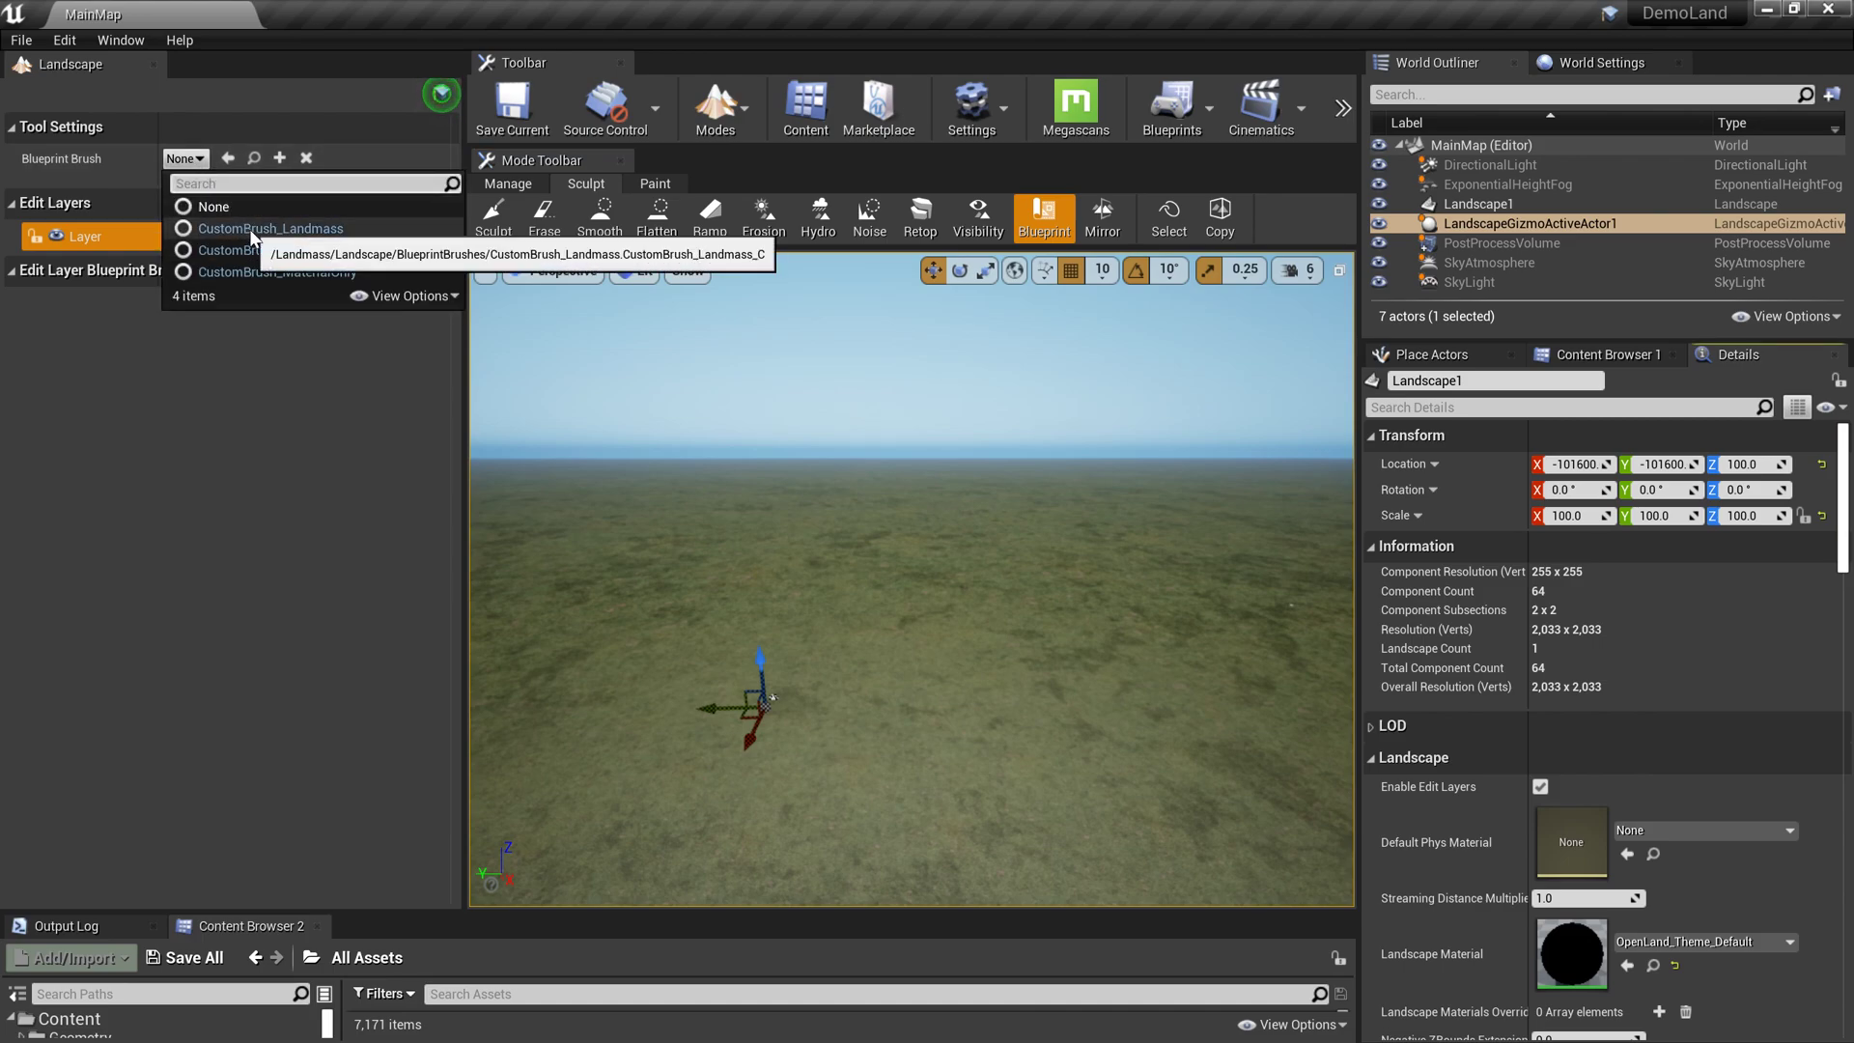
click(293, 229)
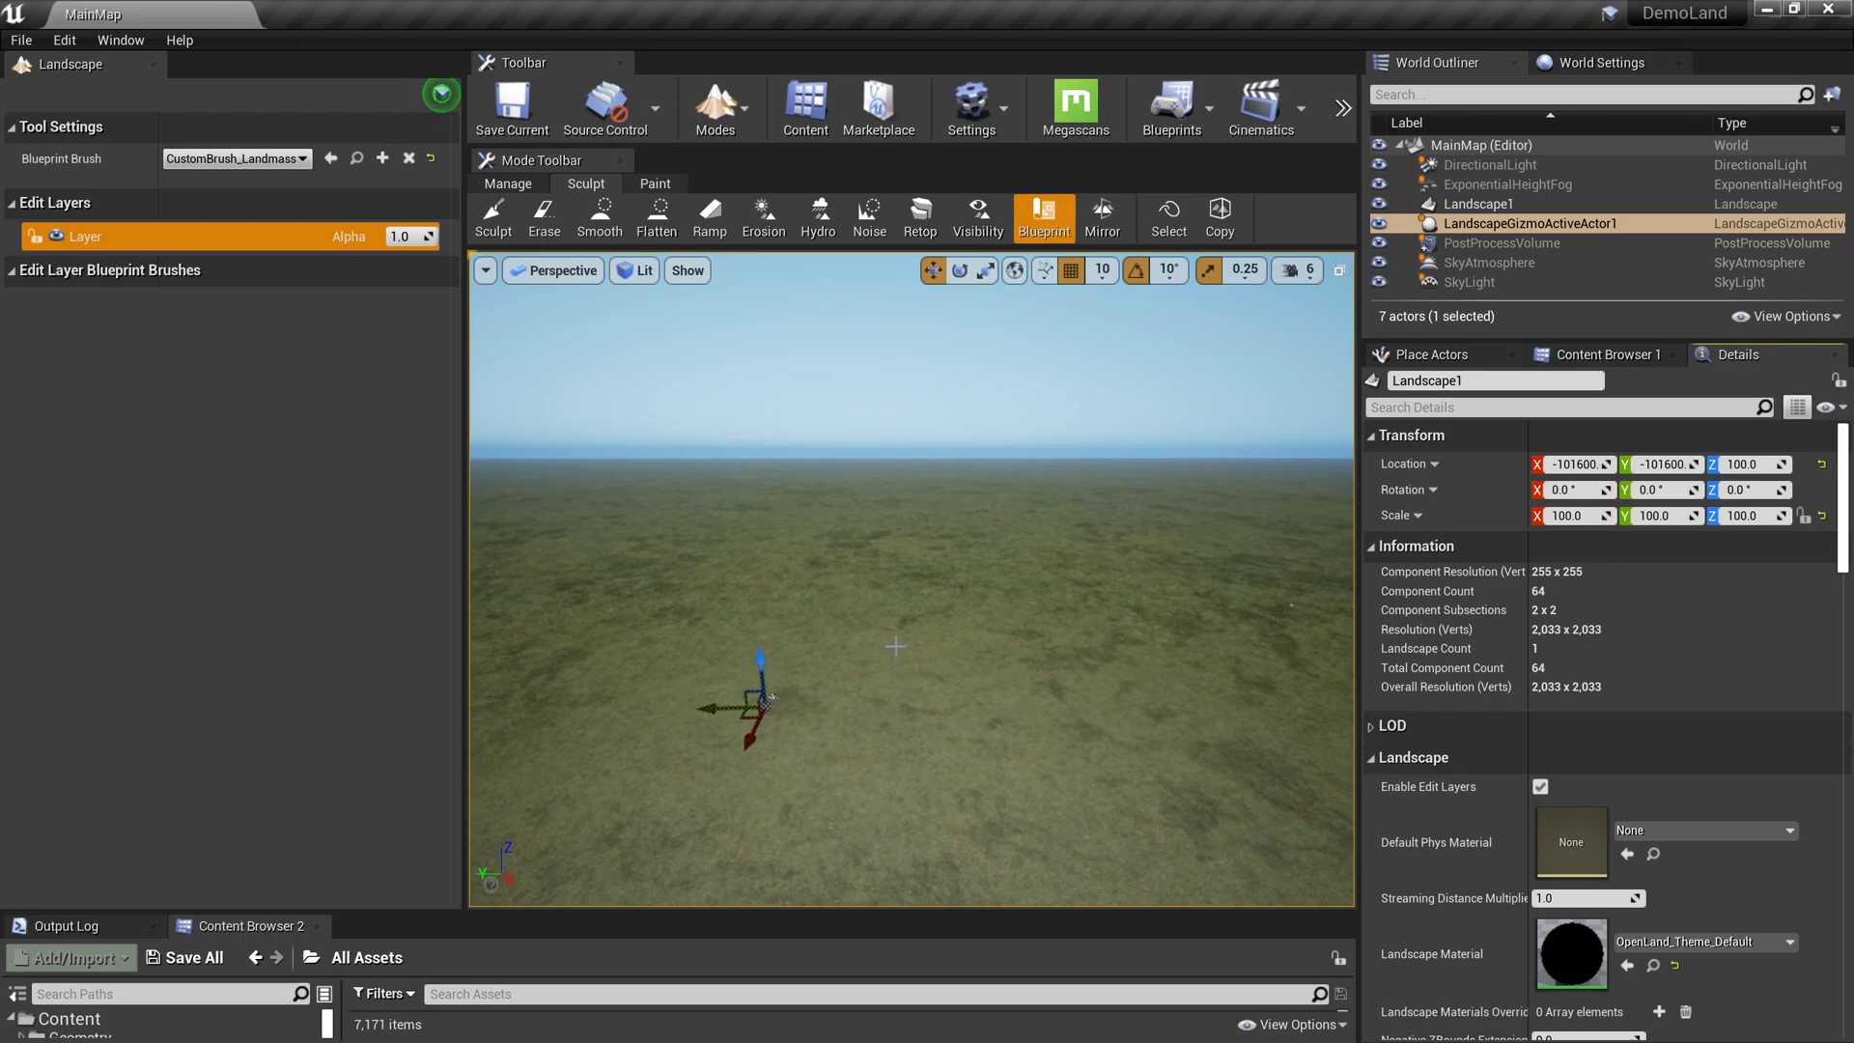
click(770, 695)
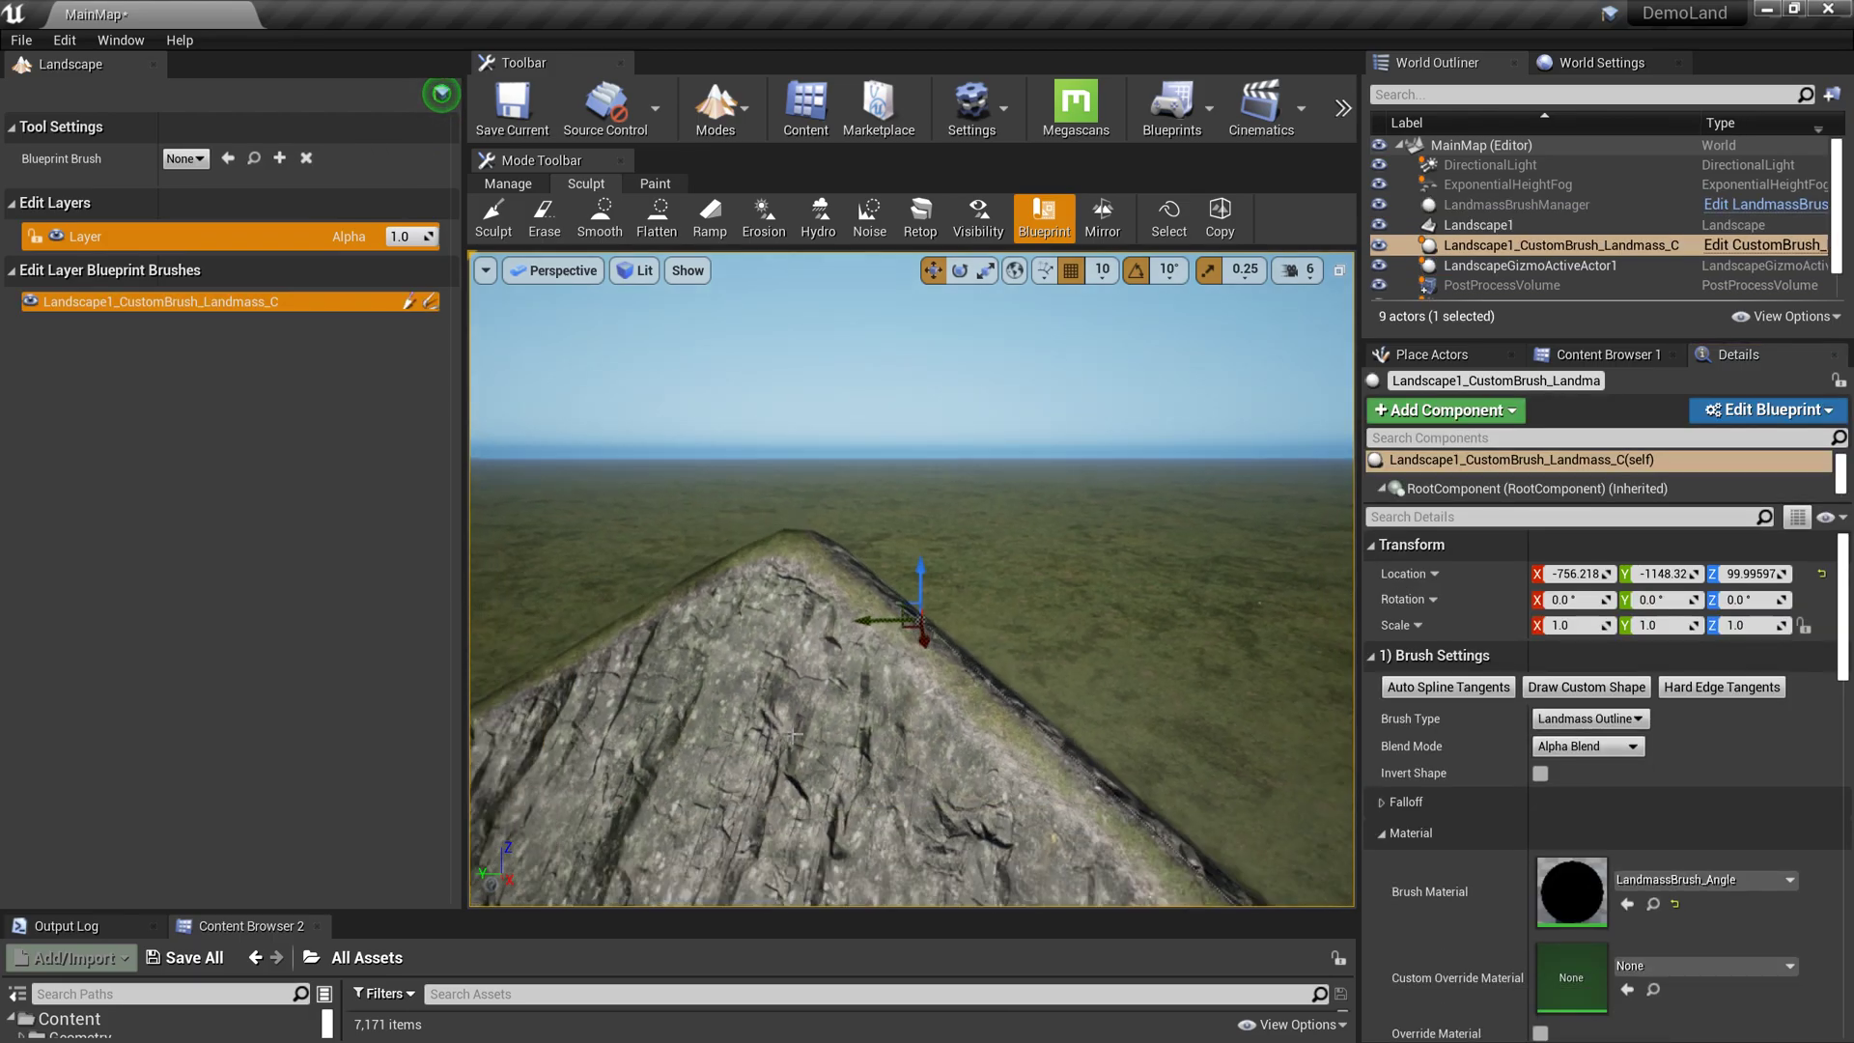
- Rename the new Landmass brush actor to Mountain
mouse_move(837, 731)
right_down()
mouse_move(769, 855)
mouse_move(884, 869)
mouse_move(888, 845)
mouse_move(1033, 838)
mouse_move(1135, 751)
mouse_move(1115, 741)
mouse_move(1130, 873)
right_up()
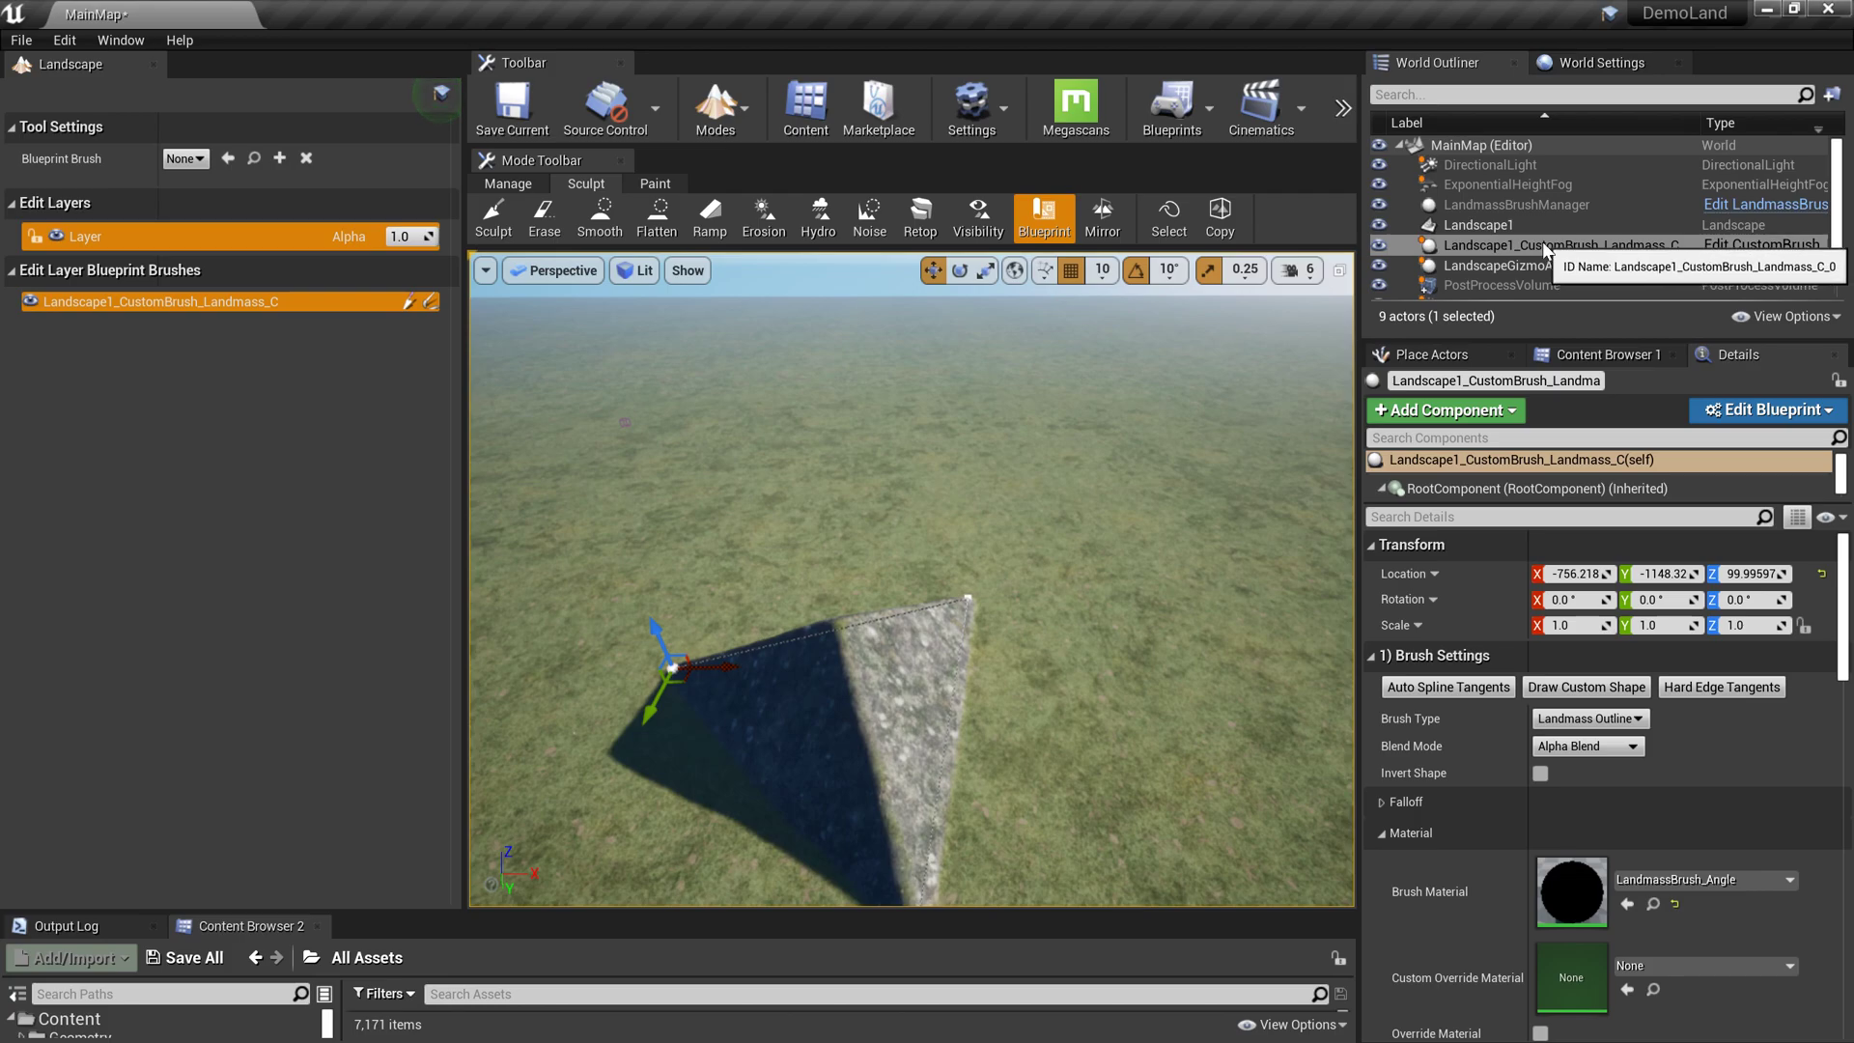
click(1485, 249)
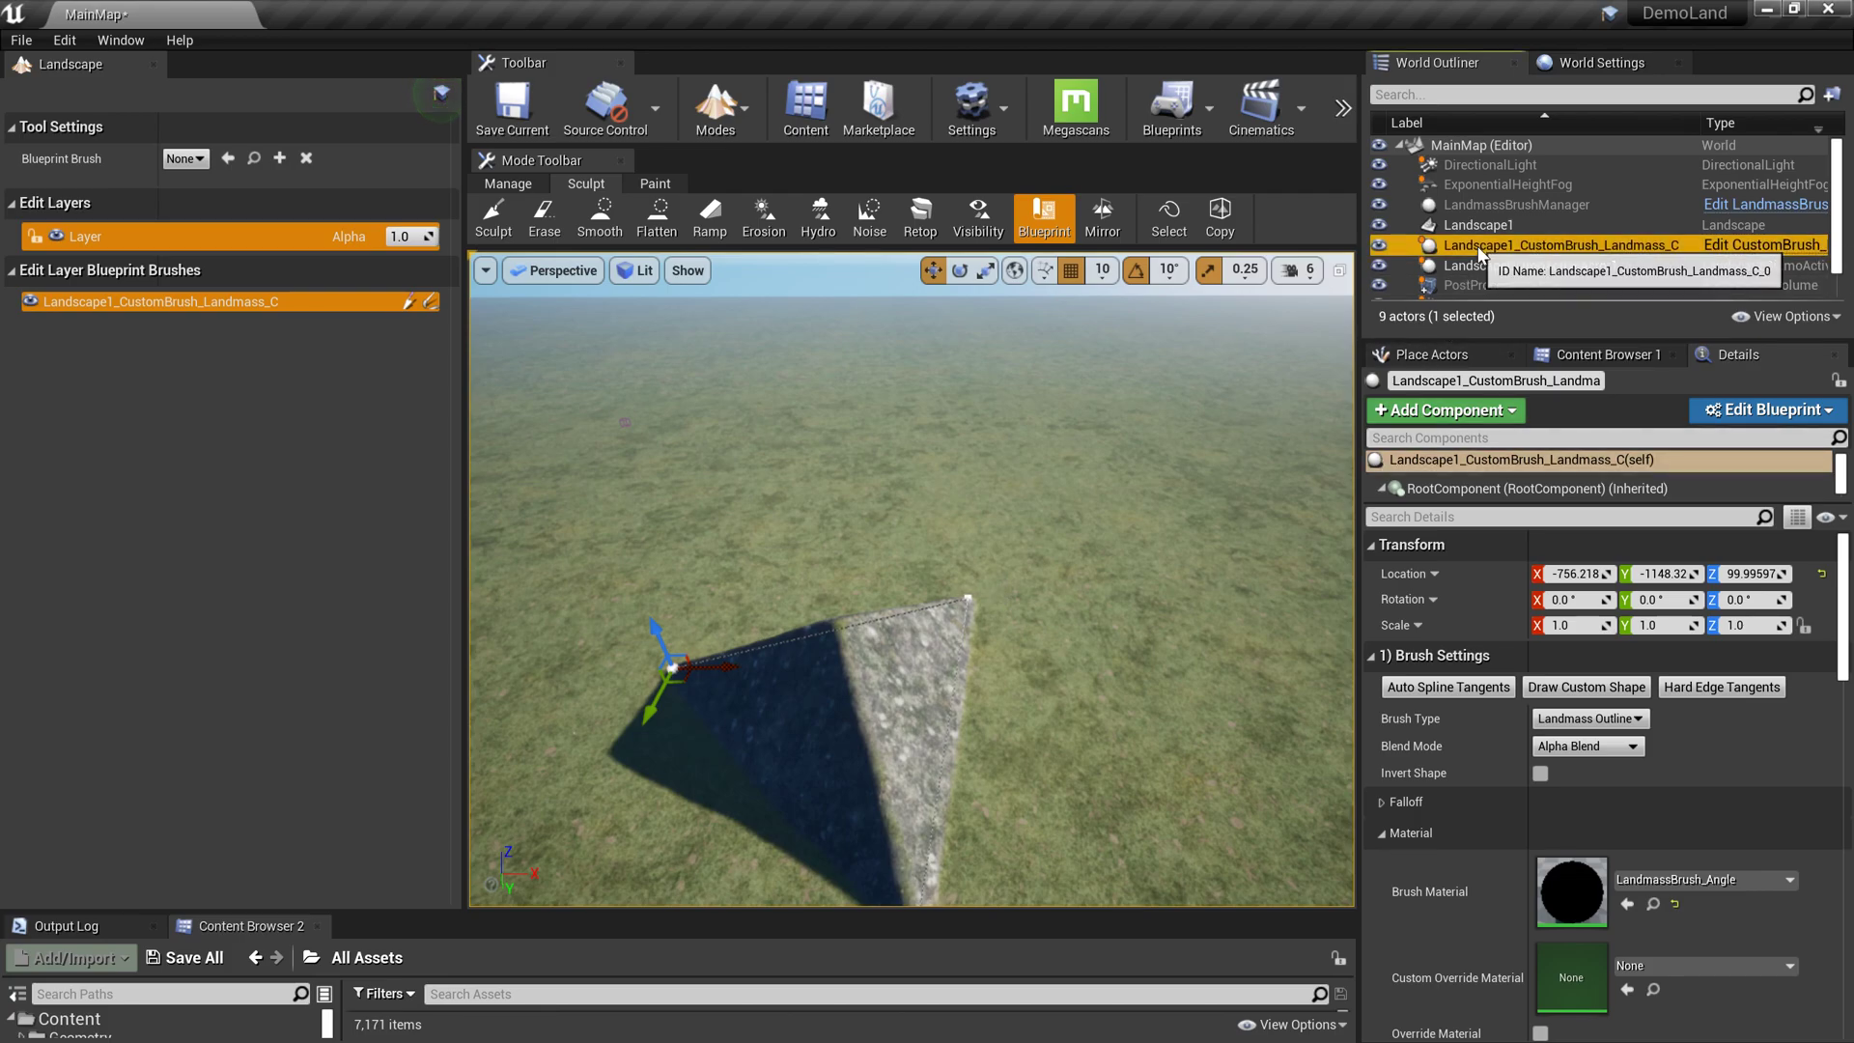
key(F2)
text(Mountain)
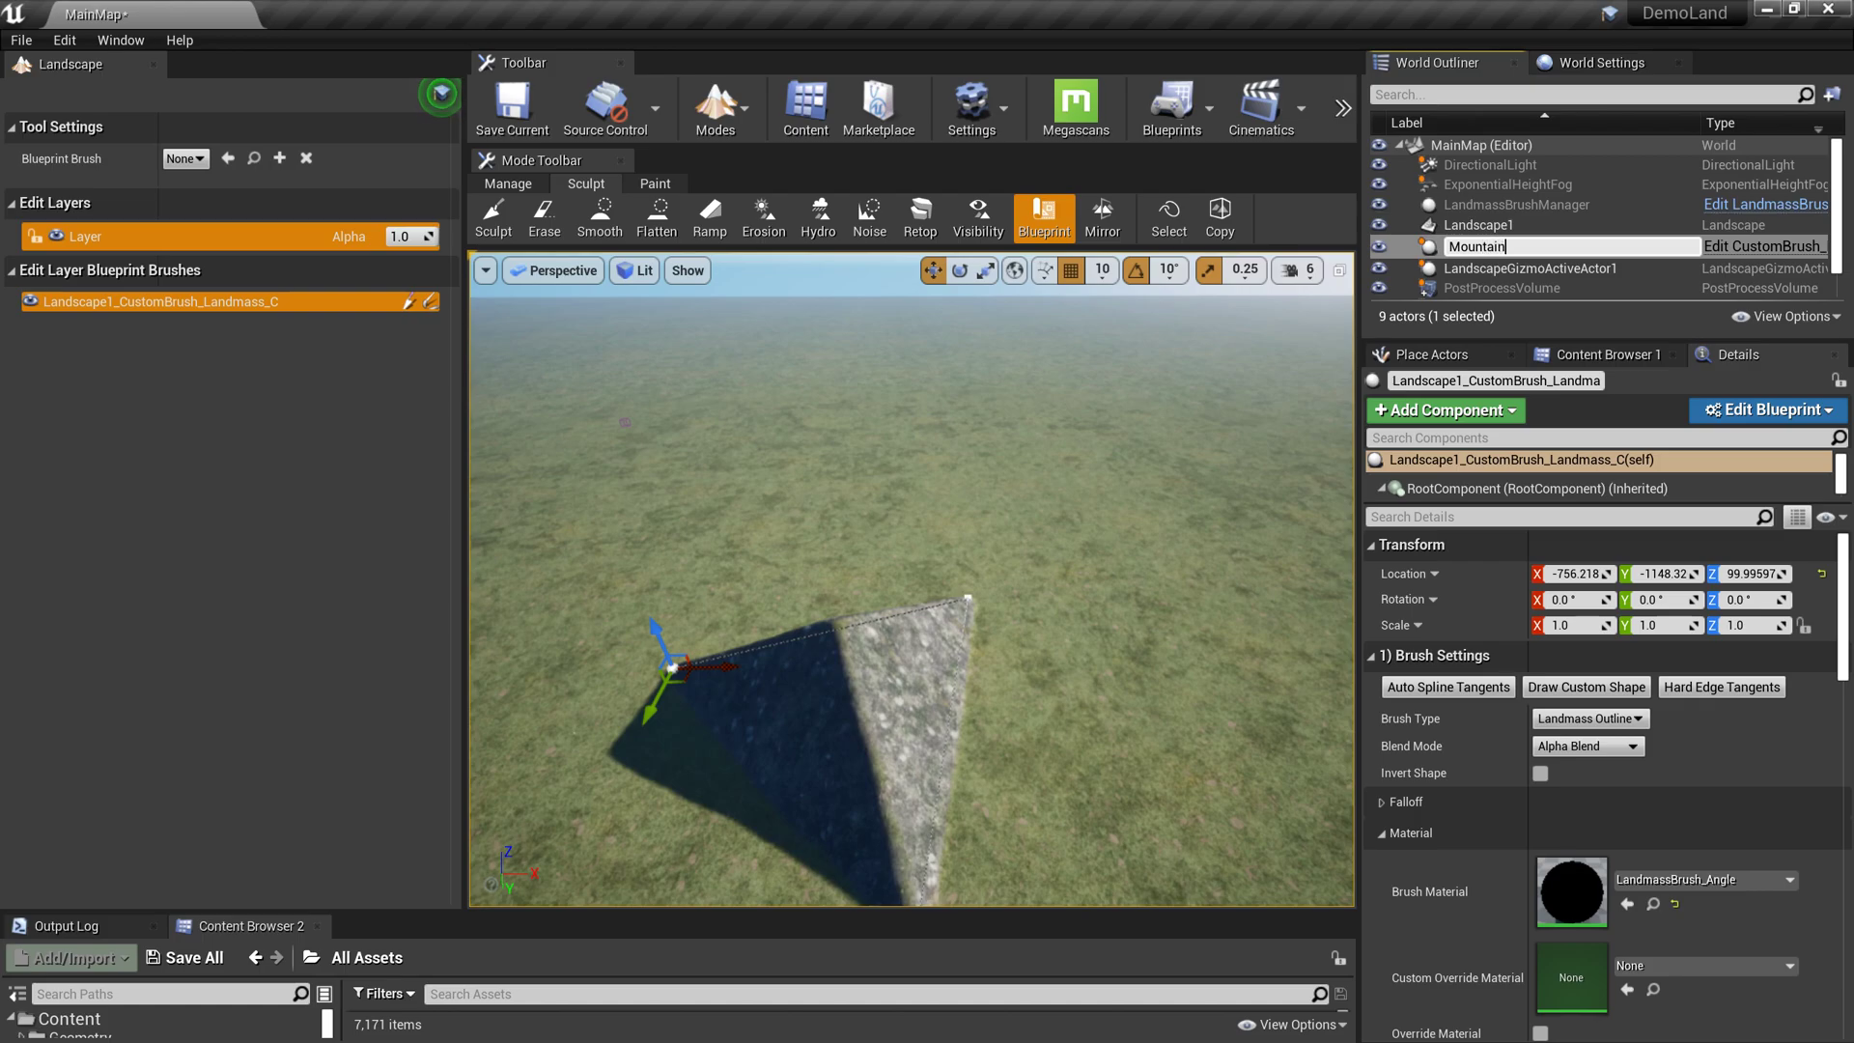
key(Return)
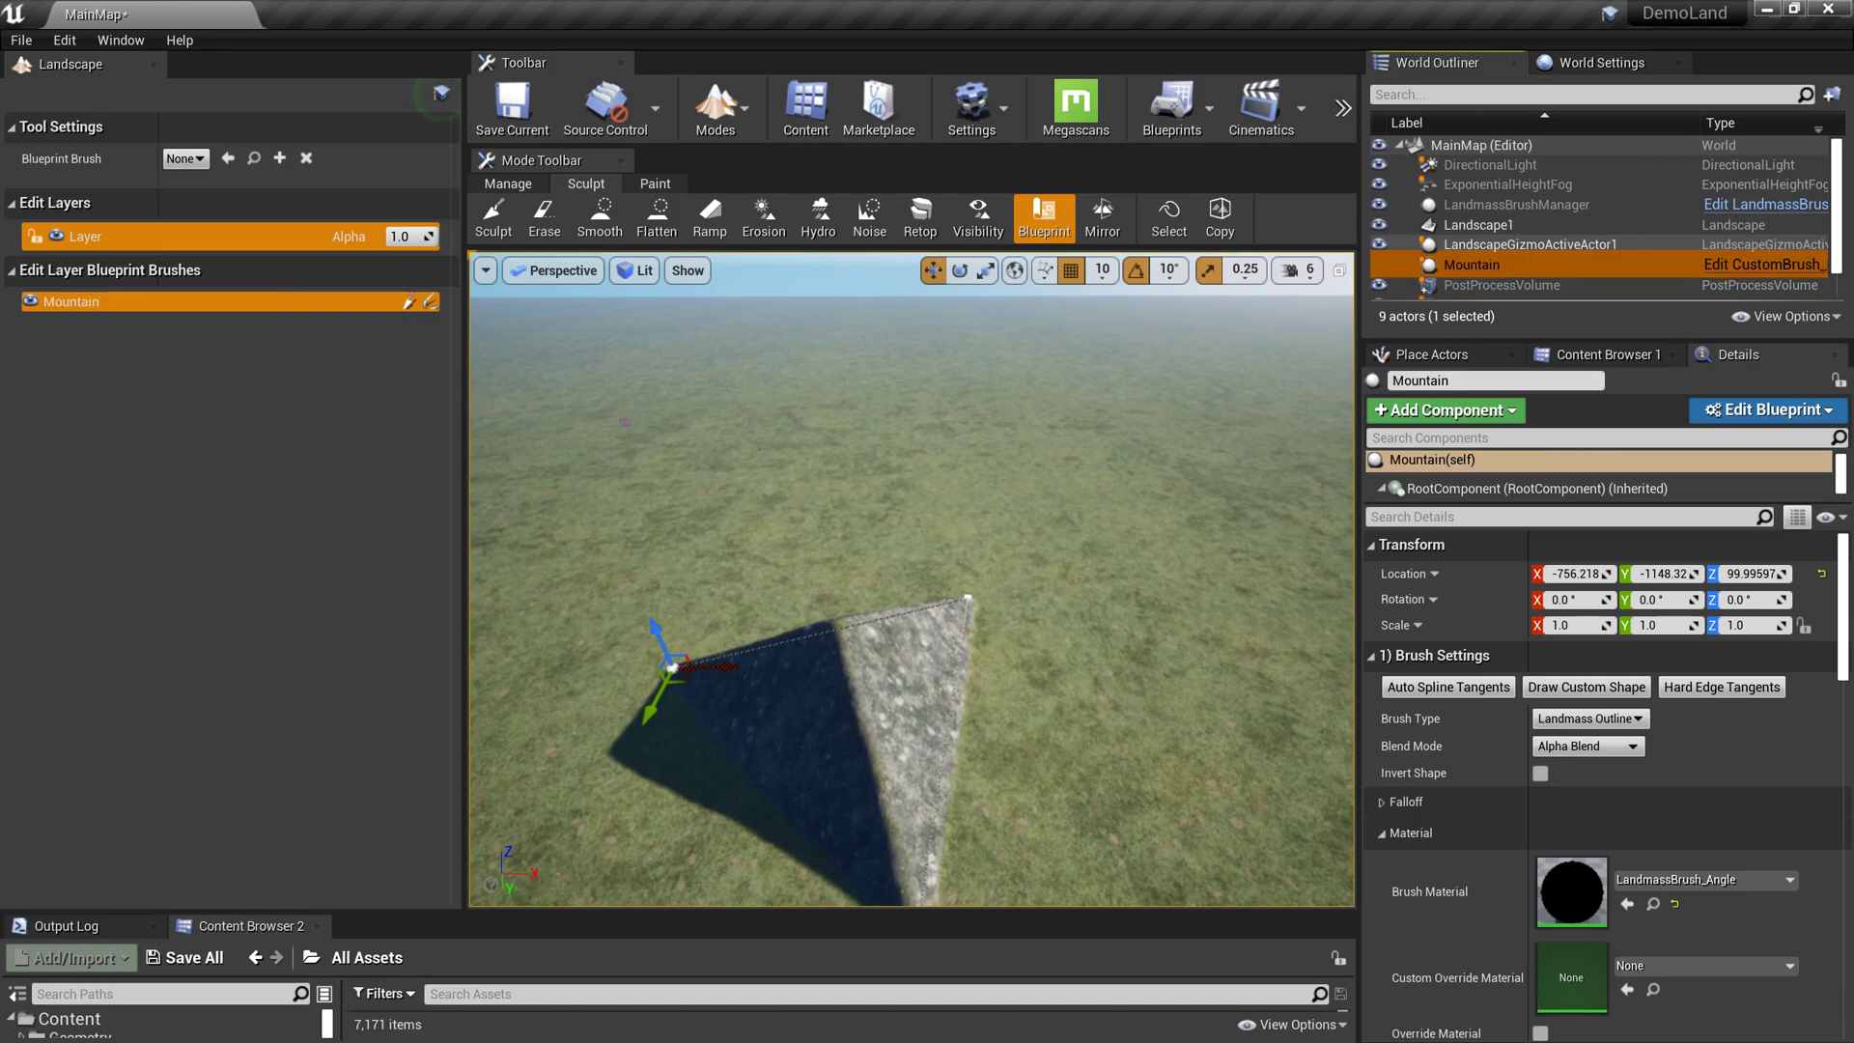
- Pull the near corner spline point of the Mountain brush outward to stretch the mountain's outline
key(f)
mouse_move(911, 580)
right_down()
mouse_move(913, 553)
mouse_move(913, 618)
mouse_move(951, 579)
right_up()
right_drag(1240, 610, 1275, 612)
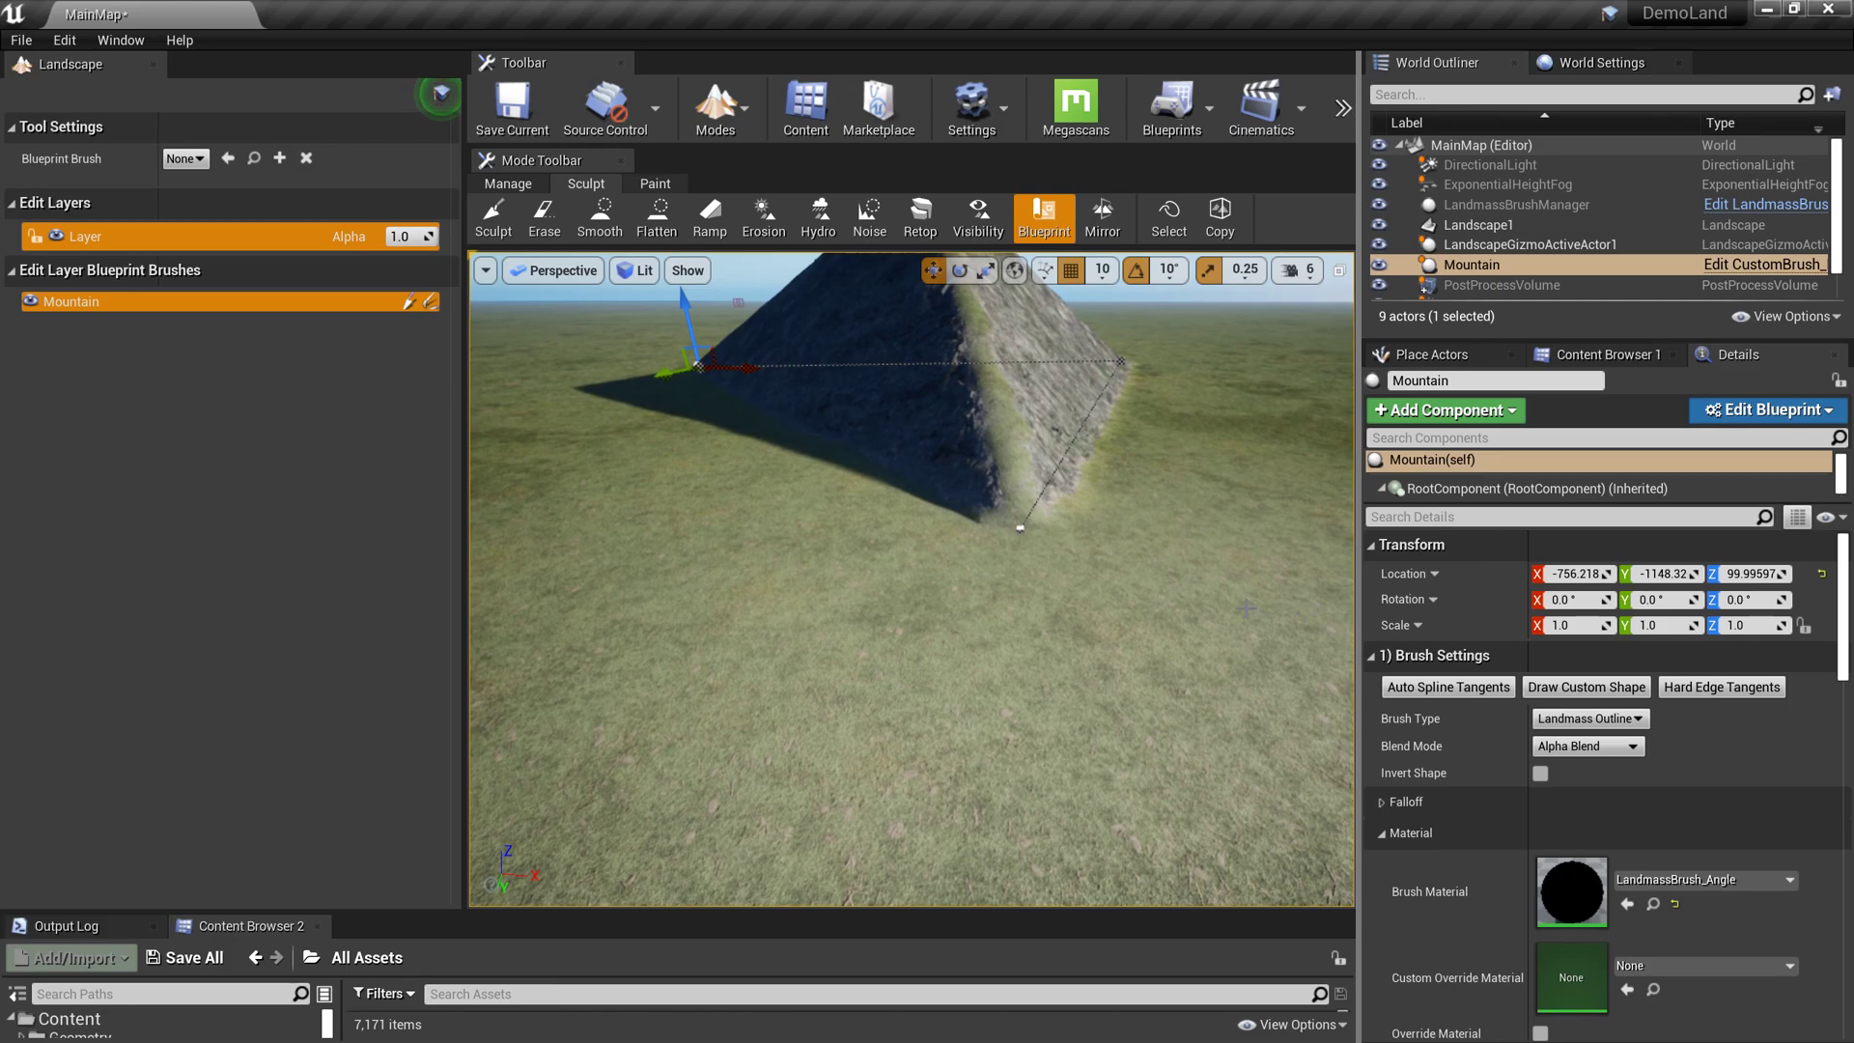
click(1019, 527)
drag(1094, 551, 1350, 562)
mouse_move(1008, 607)
right_down()
mouse_move(1042, 560)
mouse_move(1062, 565)
mouse_move(1062, 604)
mouse_move(1008, 607)
right_up()
right_drag(638, 577, 963, 501)
- Reselect the Mountain brush and reposition it at about X 1344, Y -978 on the landscape
click(1472, 264)
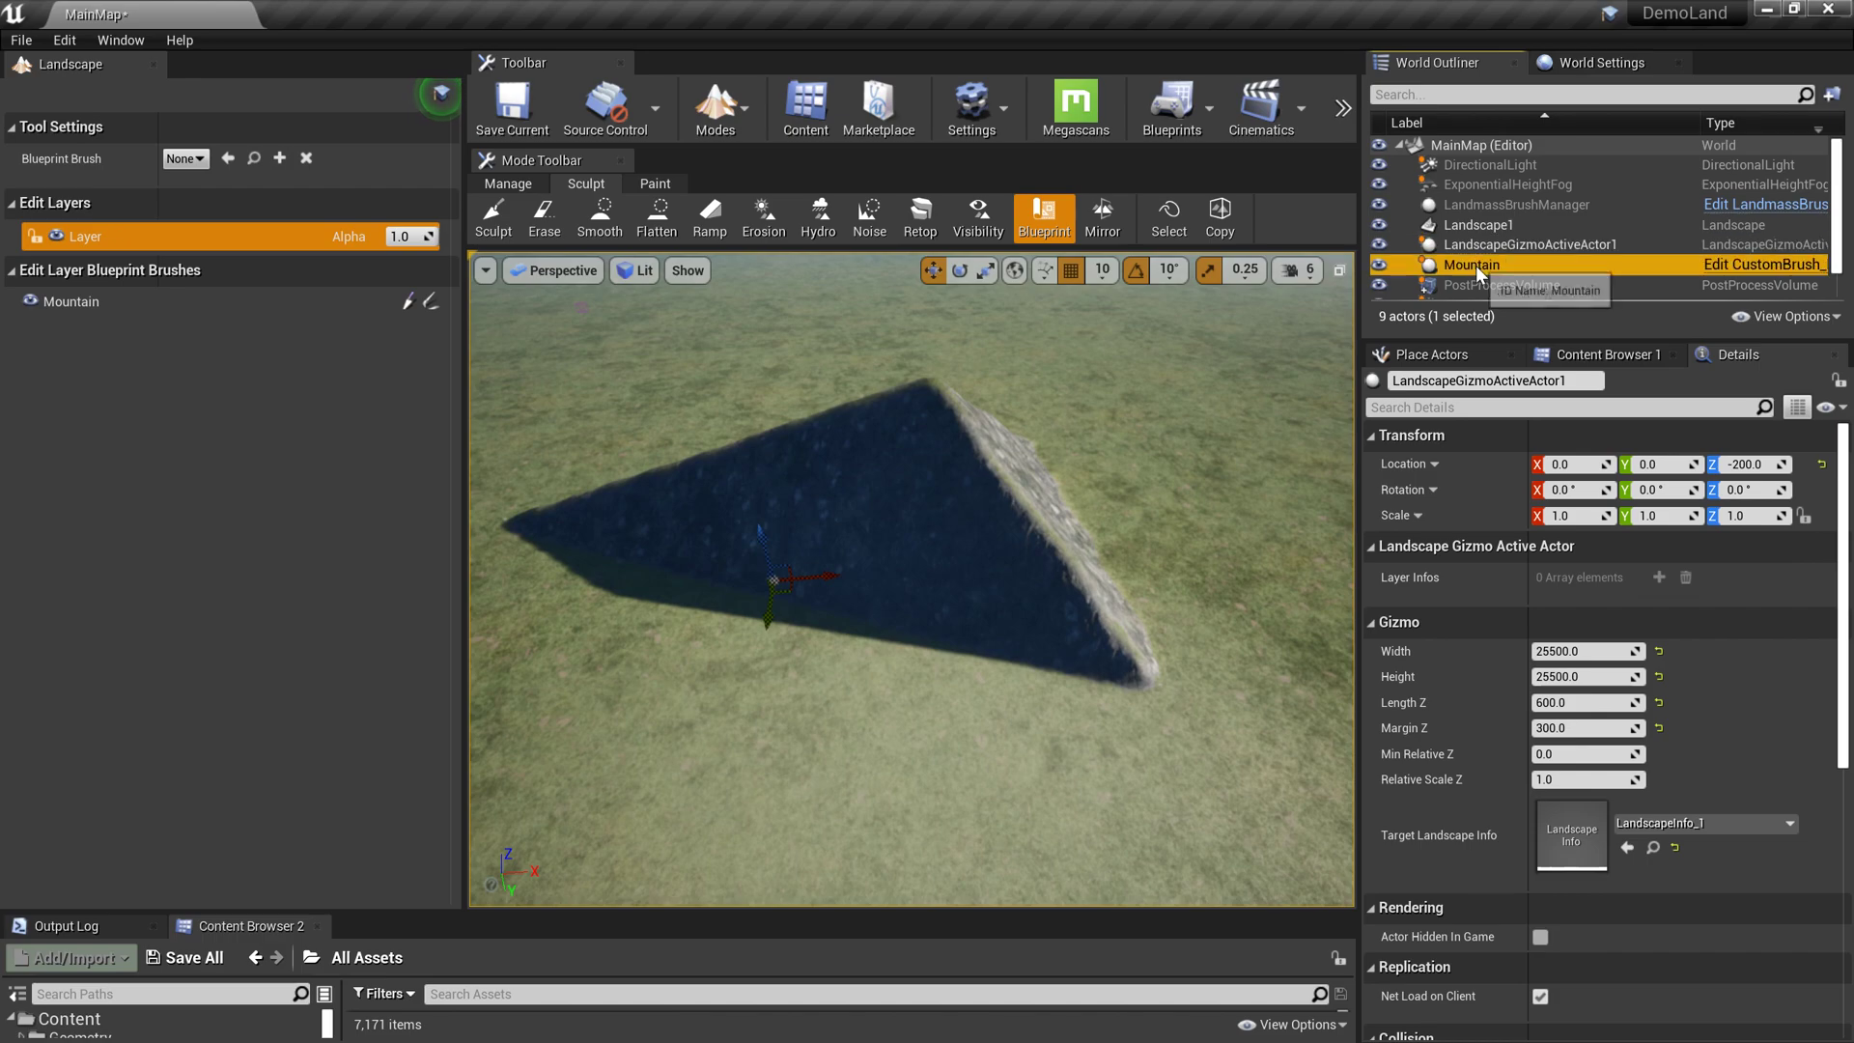
mouse_move(770, 514)
mouse_down()
mouse_move(975, 512)
mouse_move(907, 541)
mouse_move(860, 356)
mouse_move(896, 539)
mouse_up()
right_drag(973, 576, 1231, 575)
right_drag(816, 512, 832, 512)
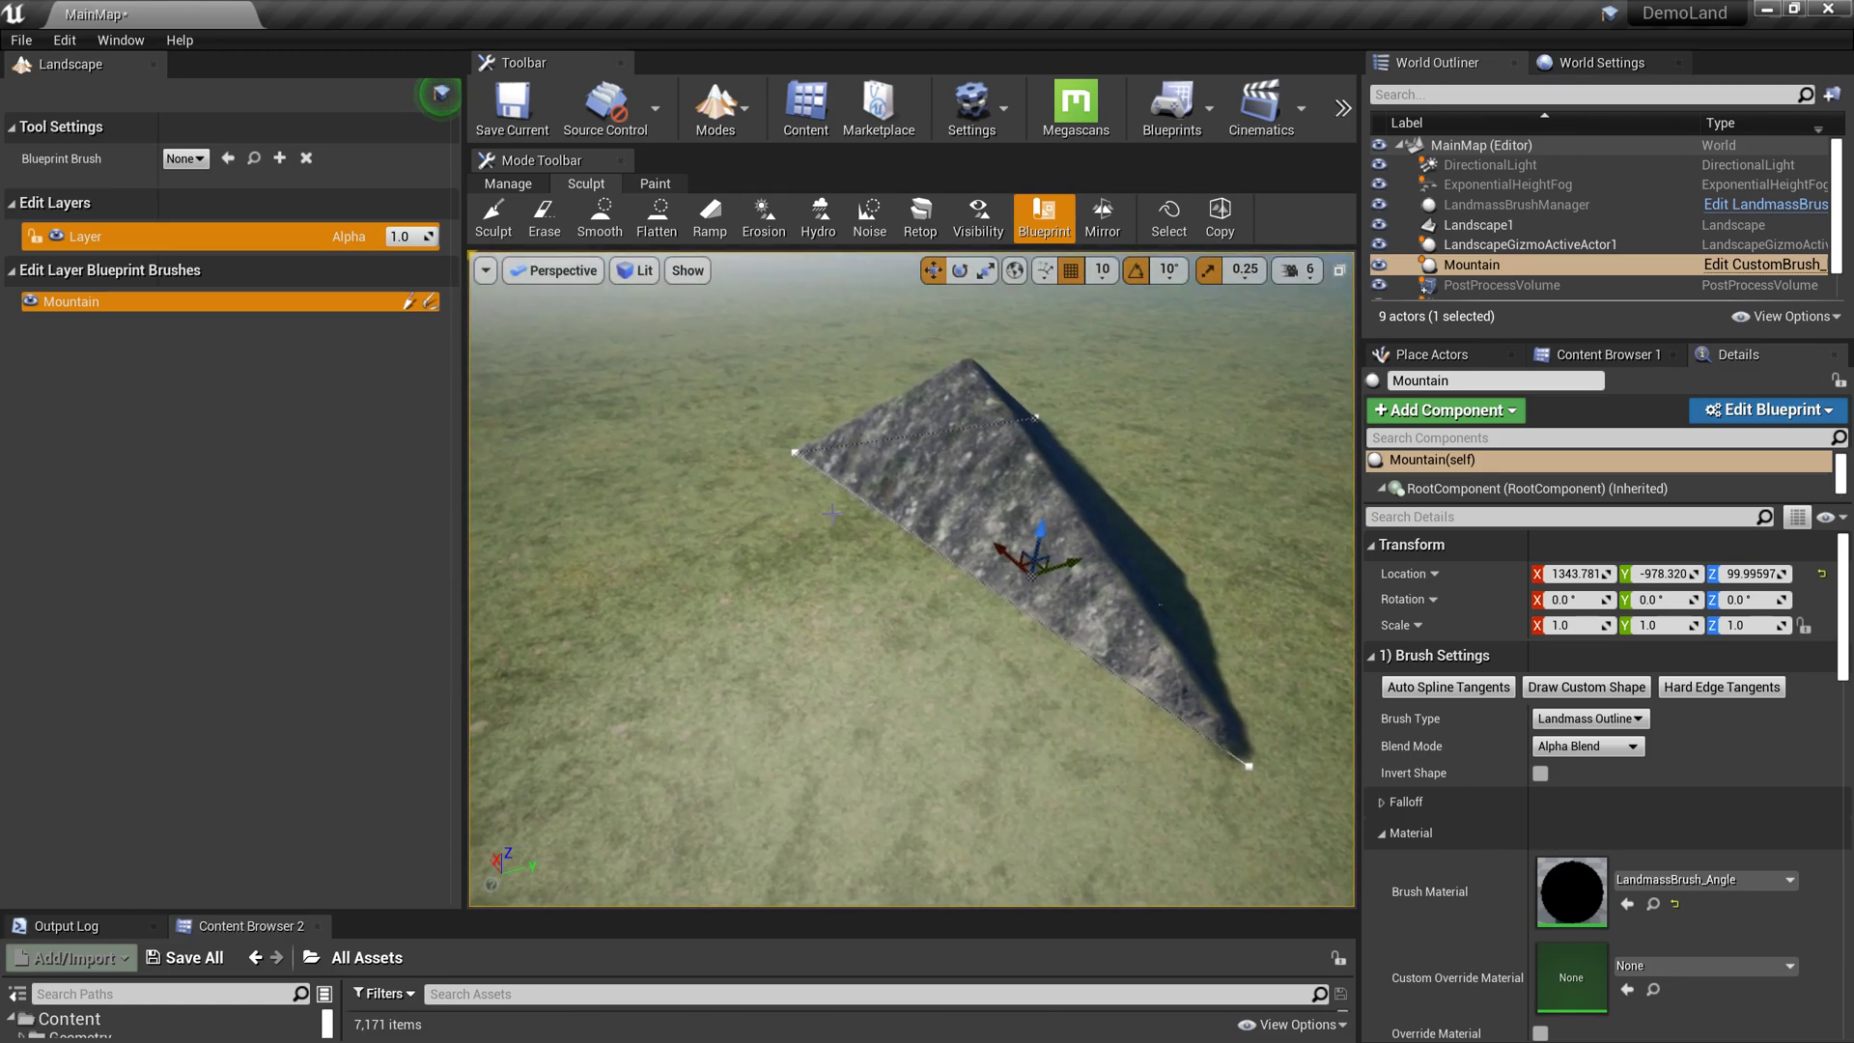
- Add a spline point on the mountain's long front edge and pull it outward to reshape the outline
right_click(959, 569)
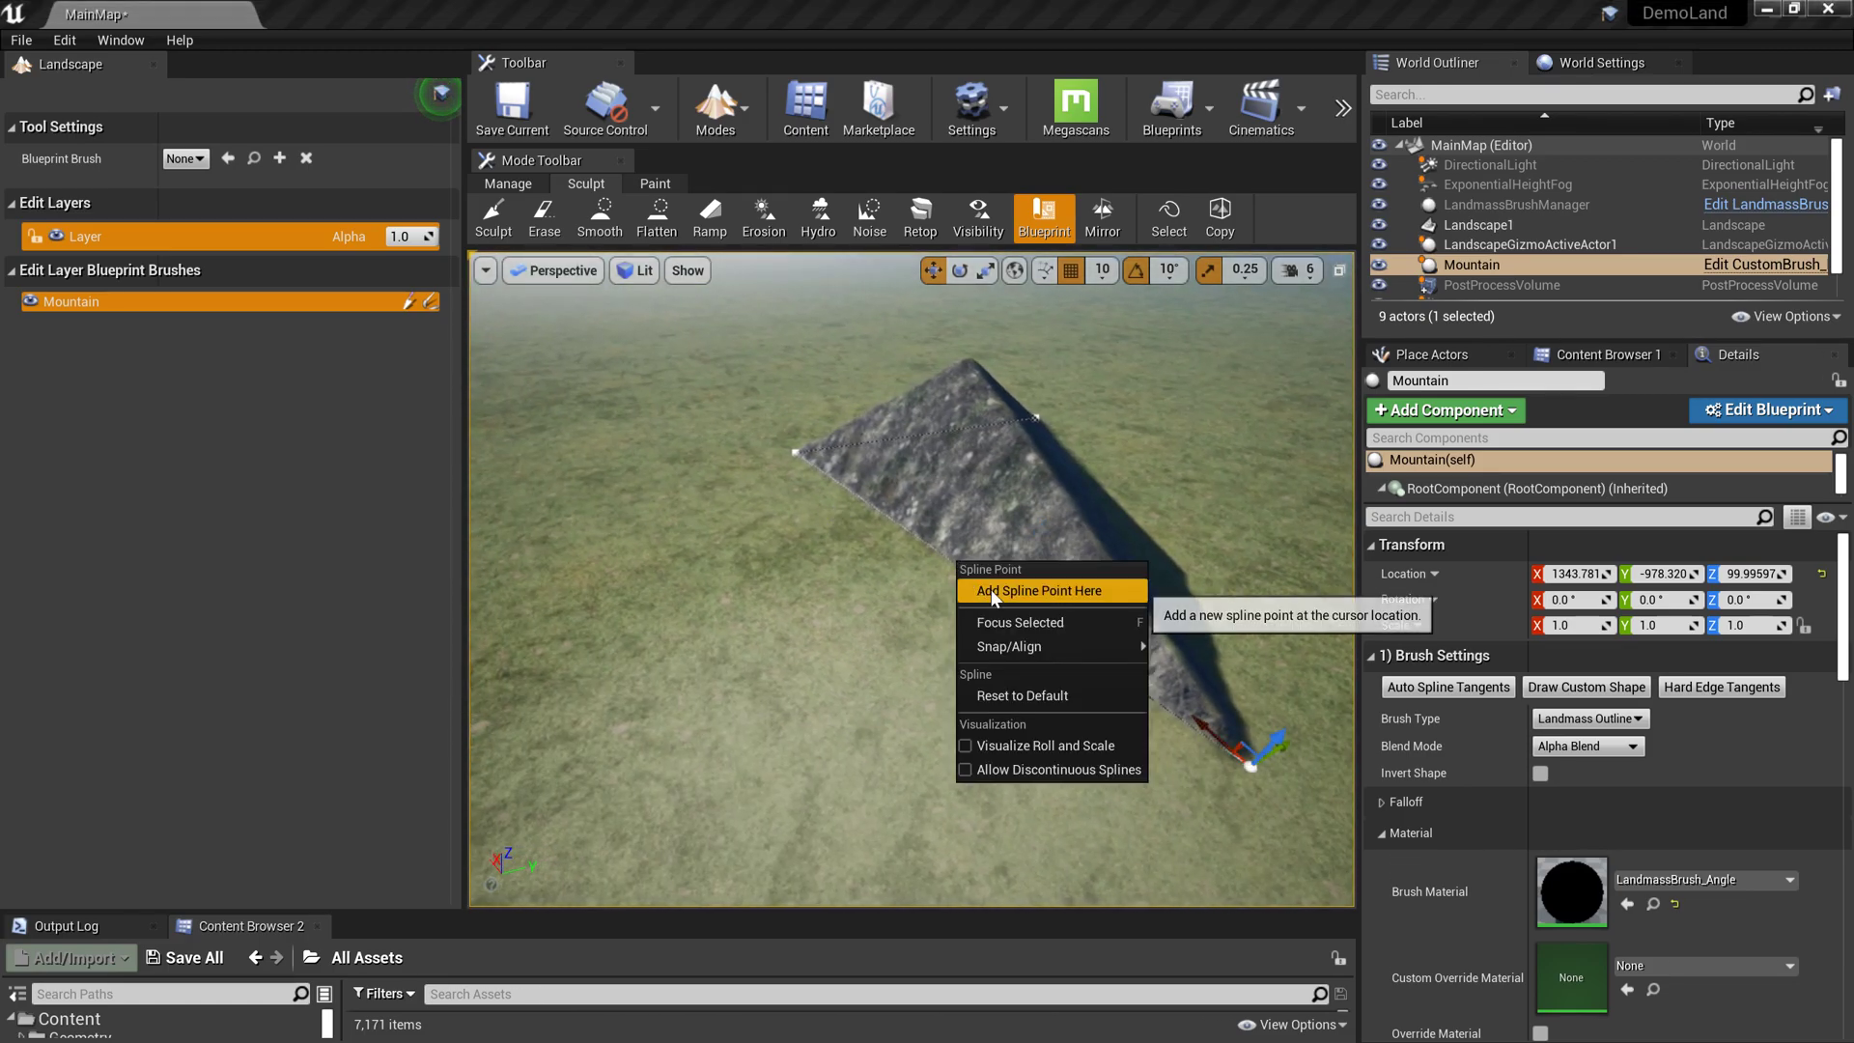
click(1023, 590)
drag(1001, 569, 860, 731)
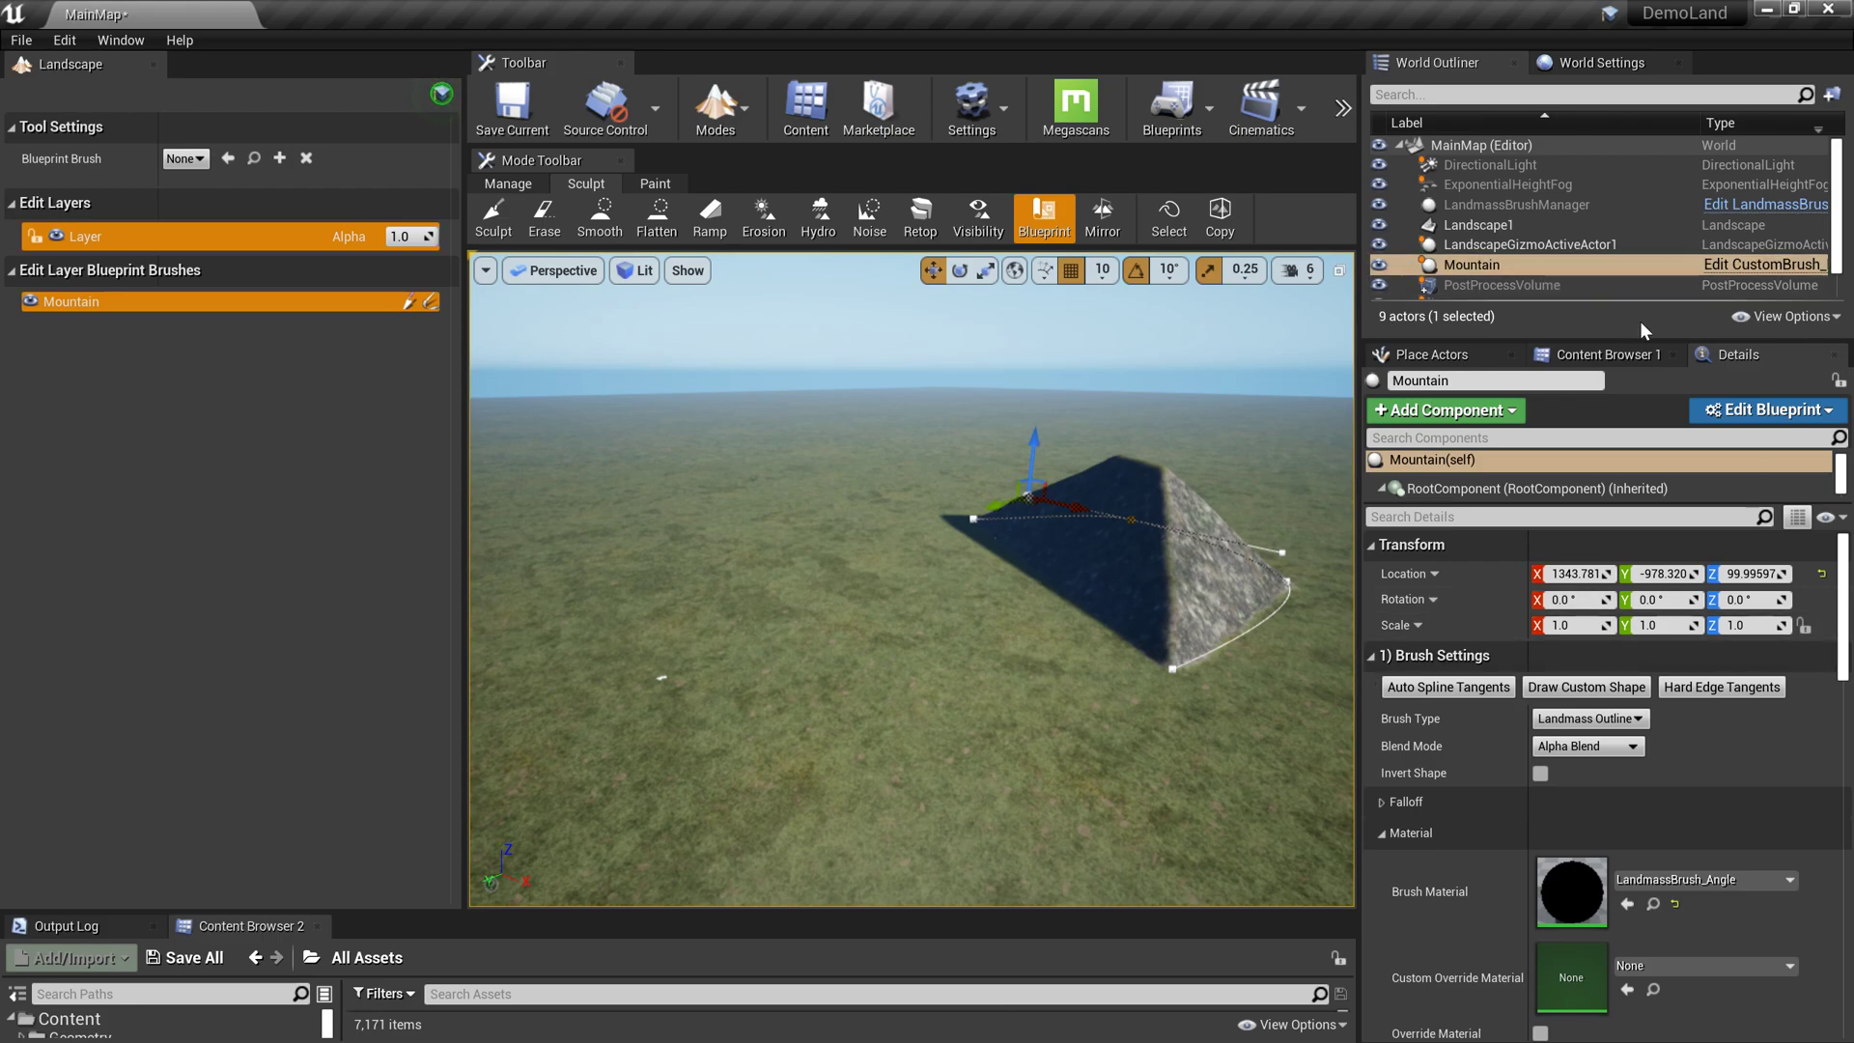
- Set the Mountain brush's curl noise strengths to about 0.59 and 0.32 and its tilings to about 16.26 and 5.6
scroll(1472, 734, down, 3)
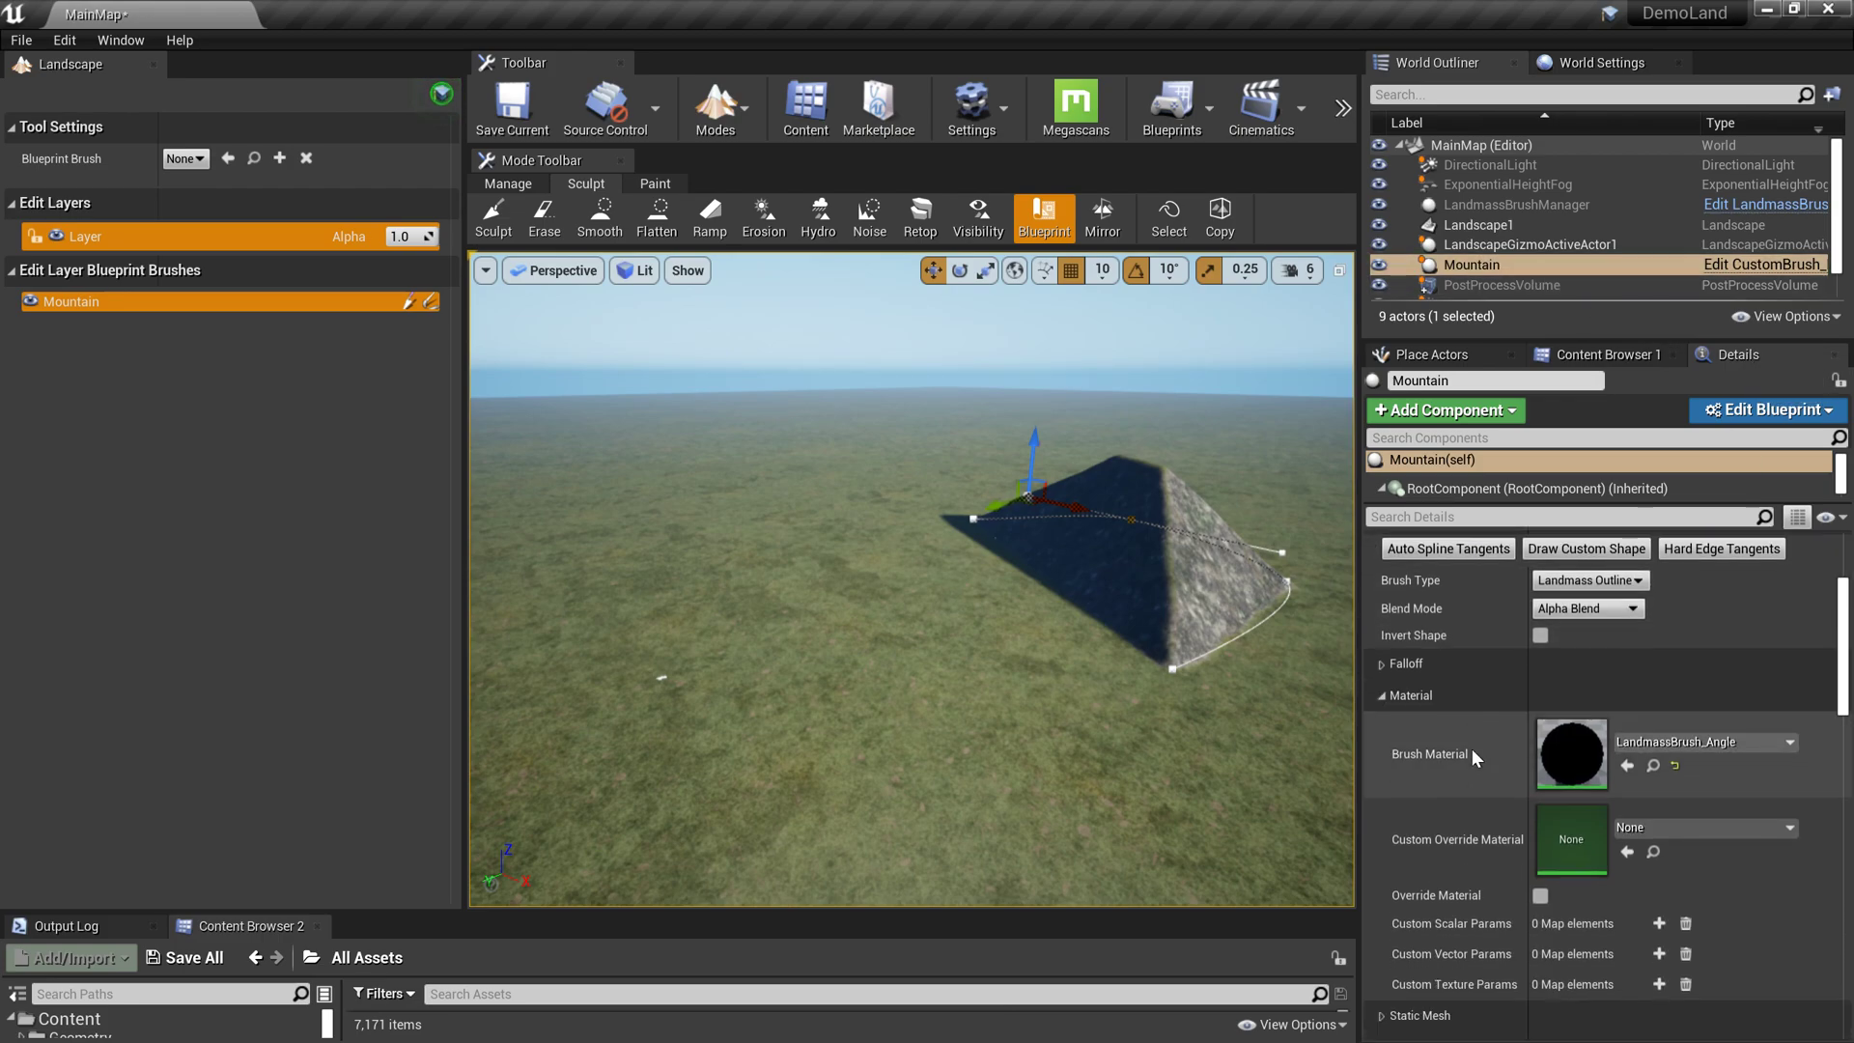
click(1393, 701)
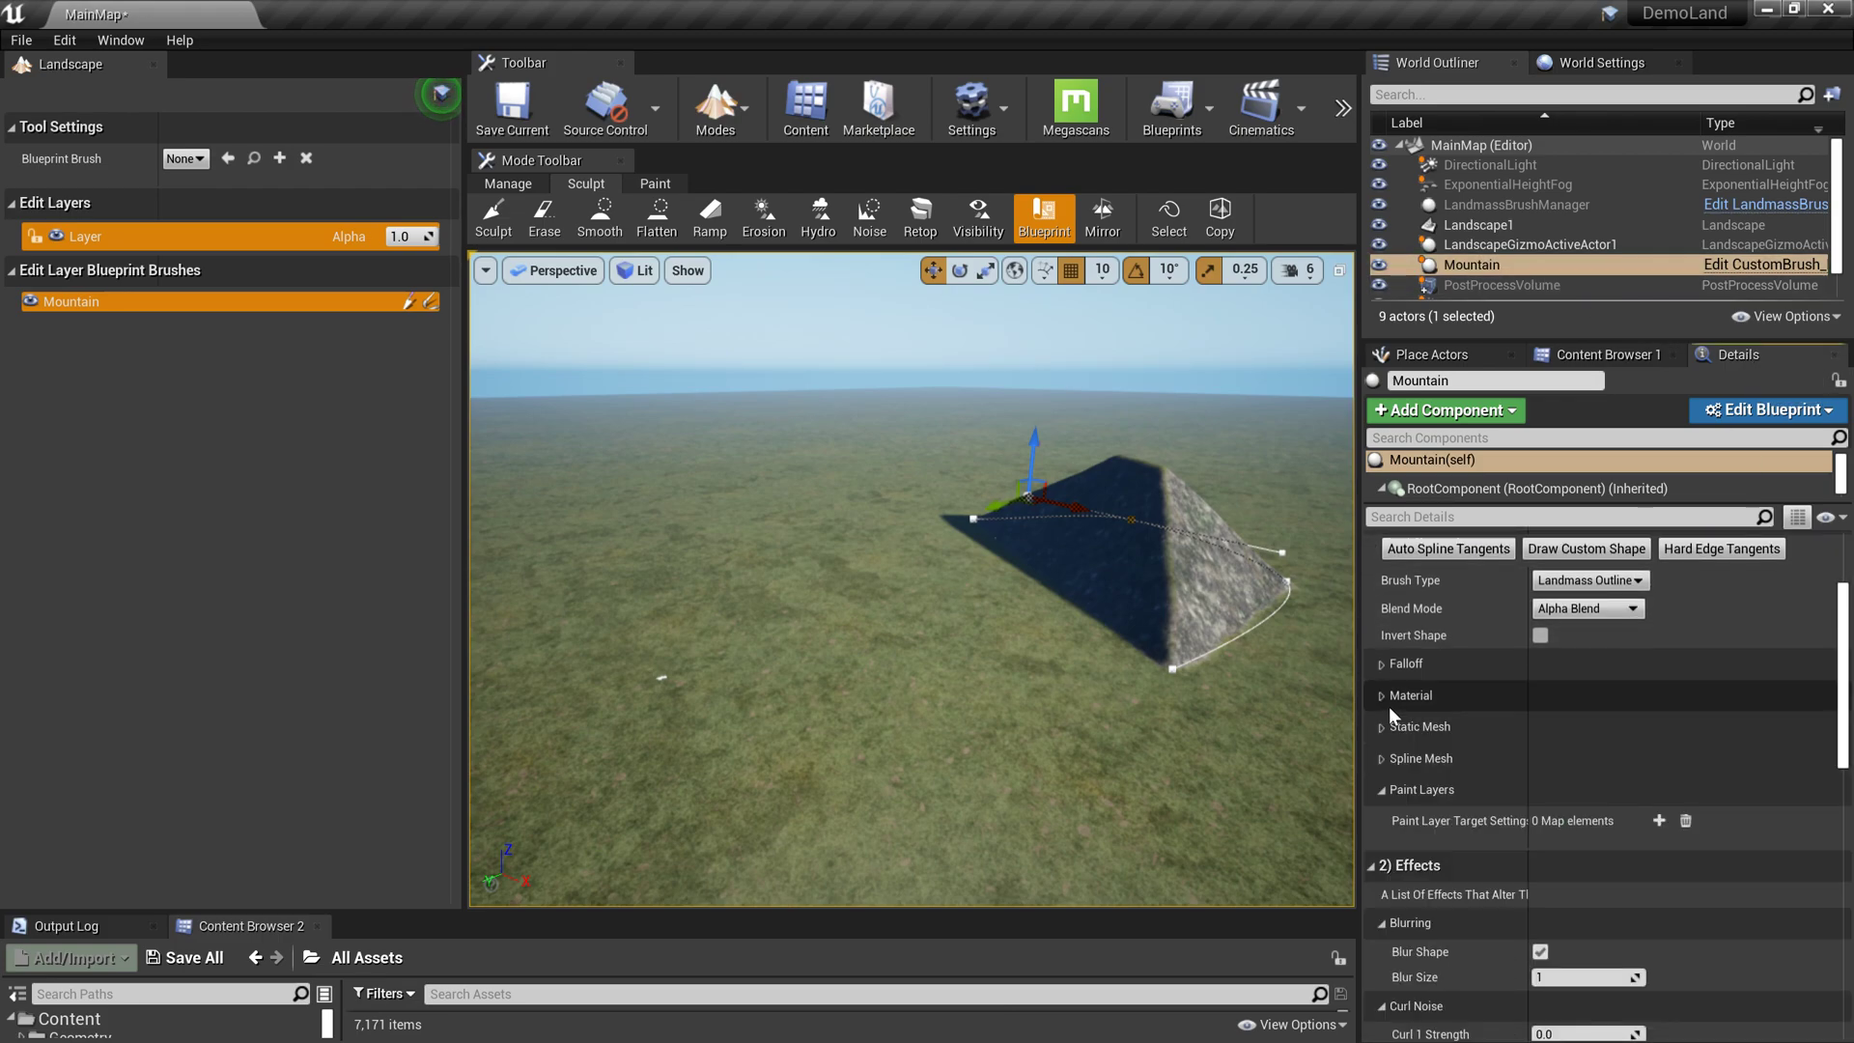
click(1386, 786)
scroll(1396, 832, down, 2)
scroll(1396, 832, down, 2)
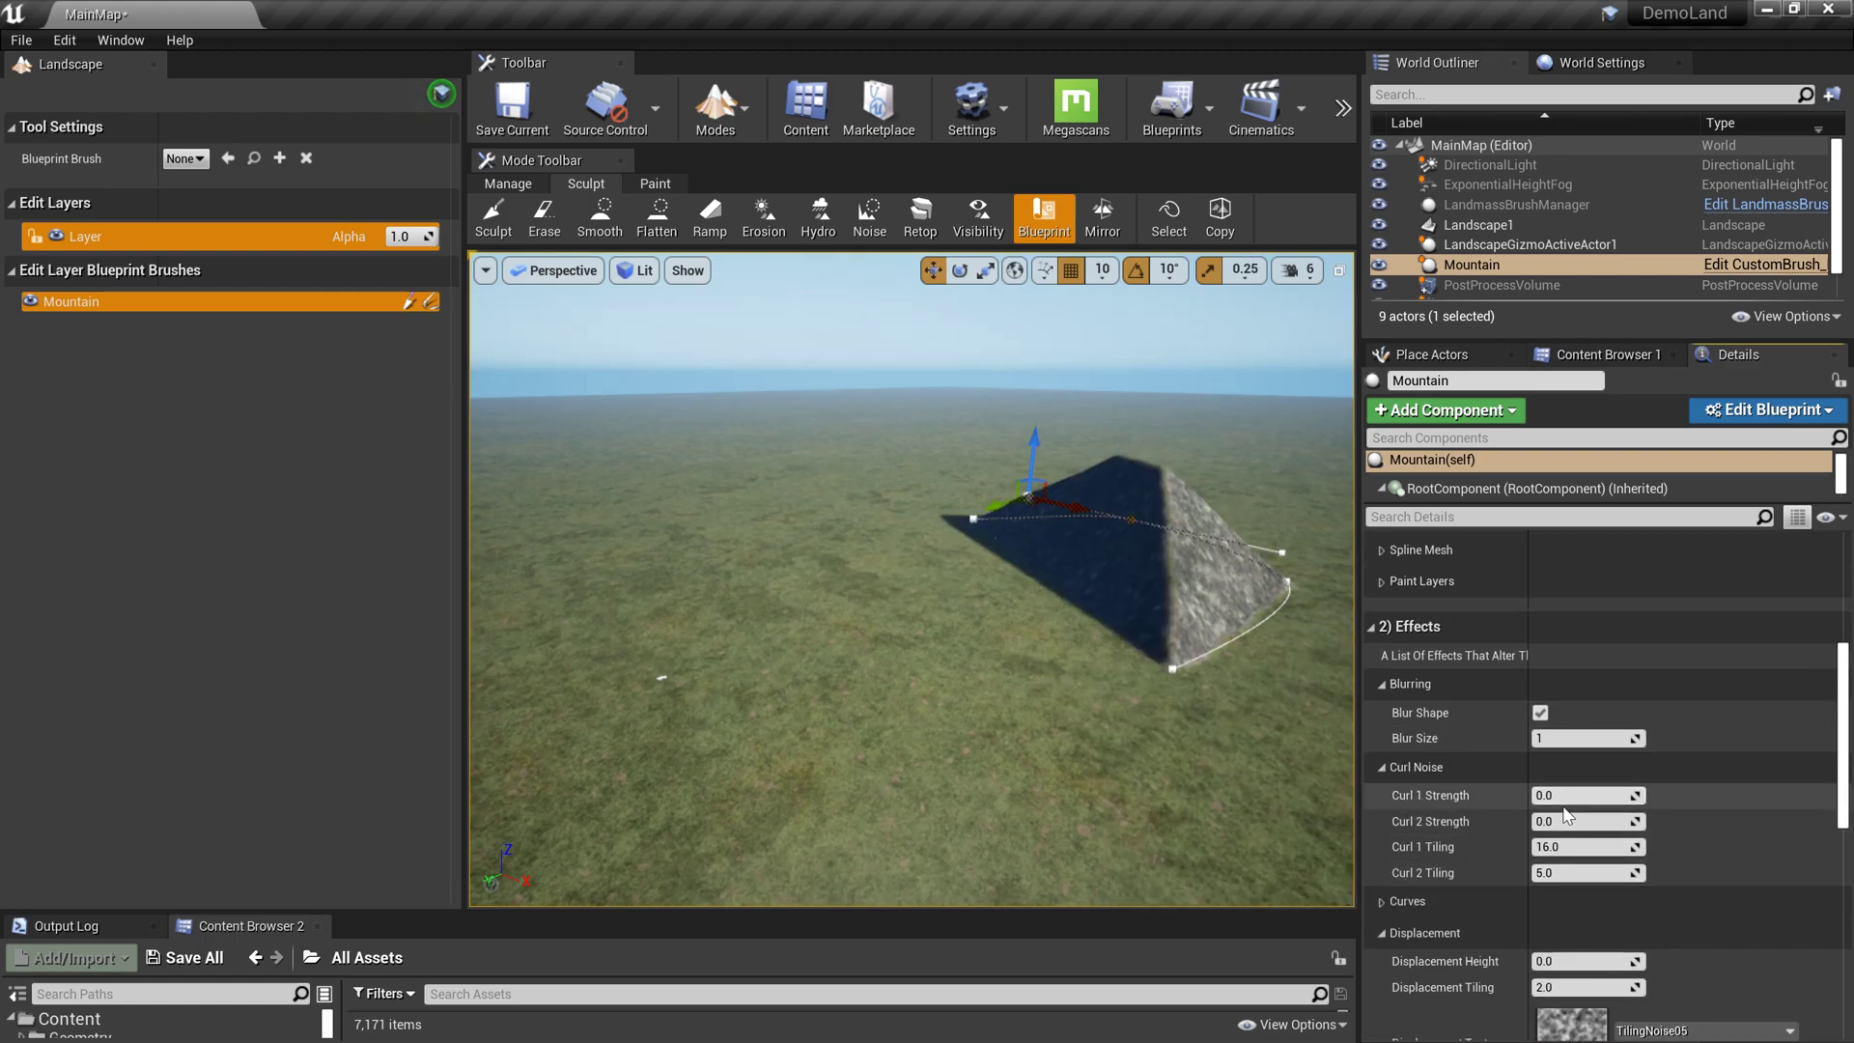
right_drag(1192, 771, 1256, 786)
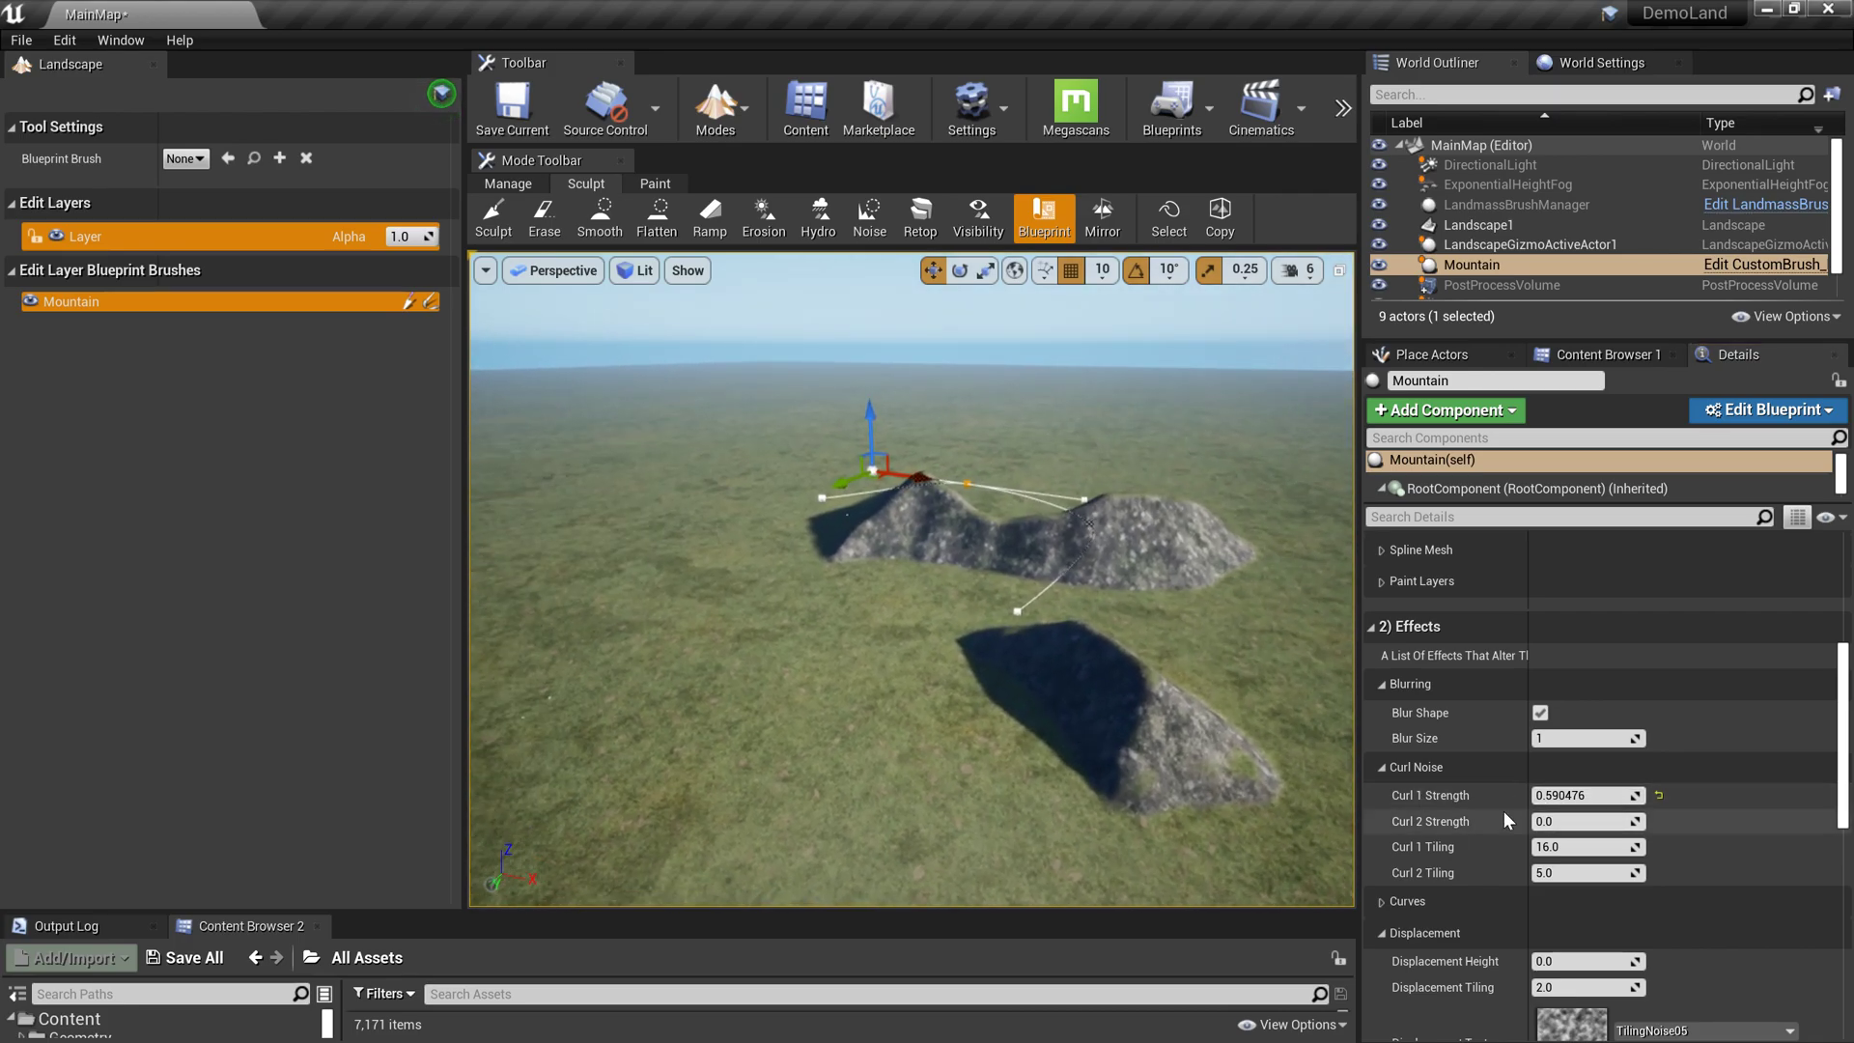
drag(1548, 828, 1583, 846)
drag(1591, 871, 1603, 872)
- Move a Mountain spline point sideways away from the slope to widen the outline into a long curve
key(a)
right_drag(1110, 666, 1265, 657)
right_drag(1139, 787, 1179, 777)
key(w)
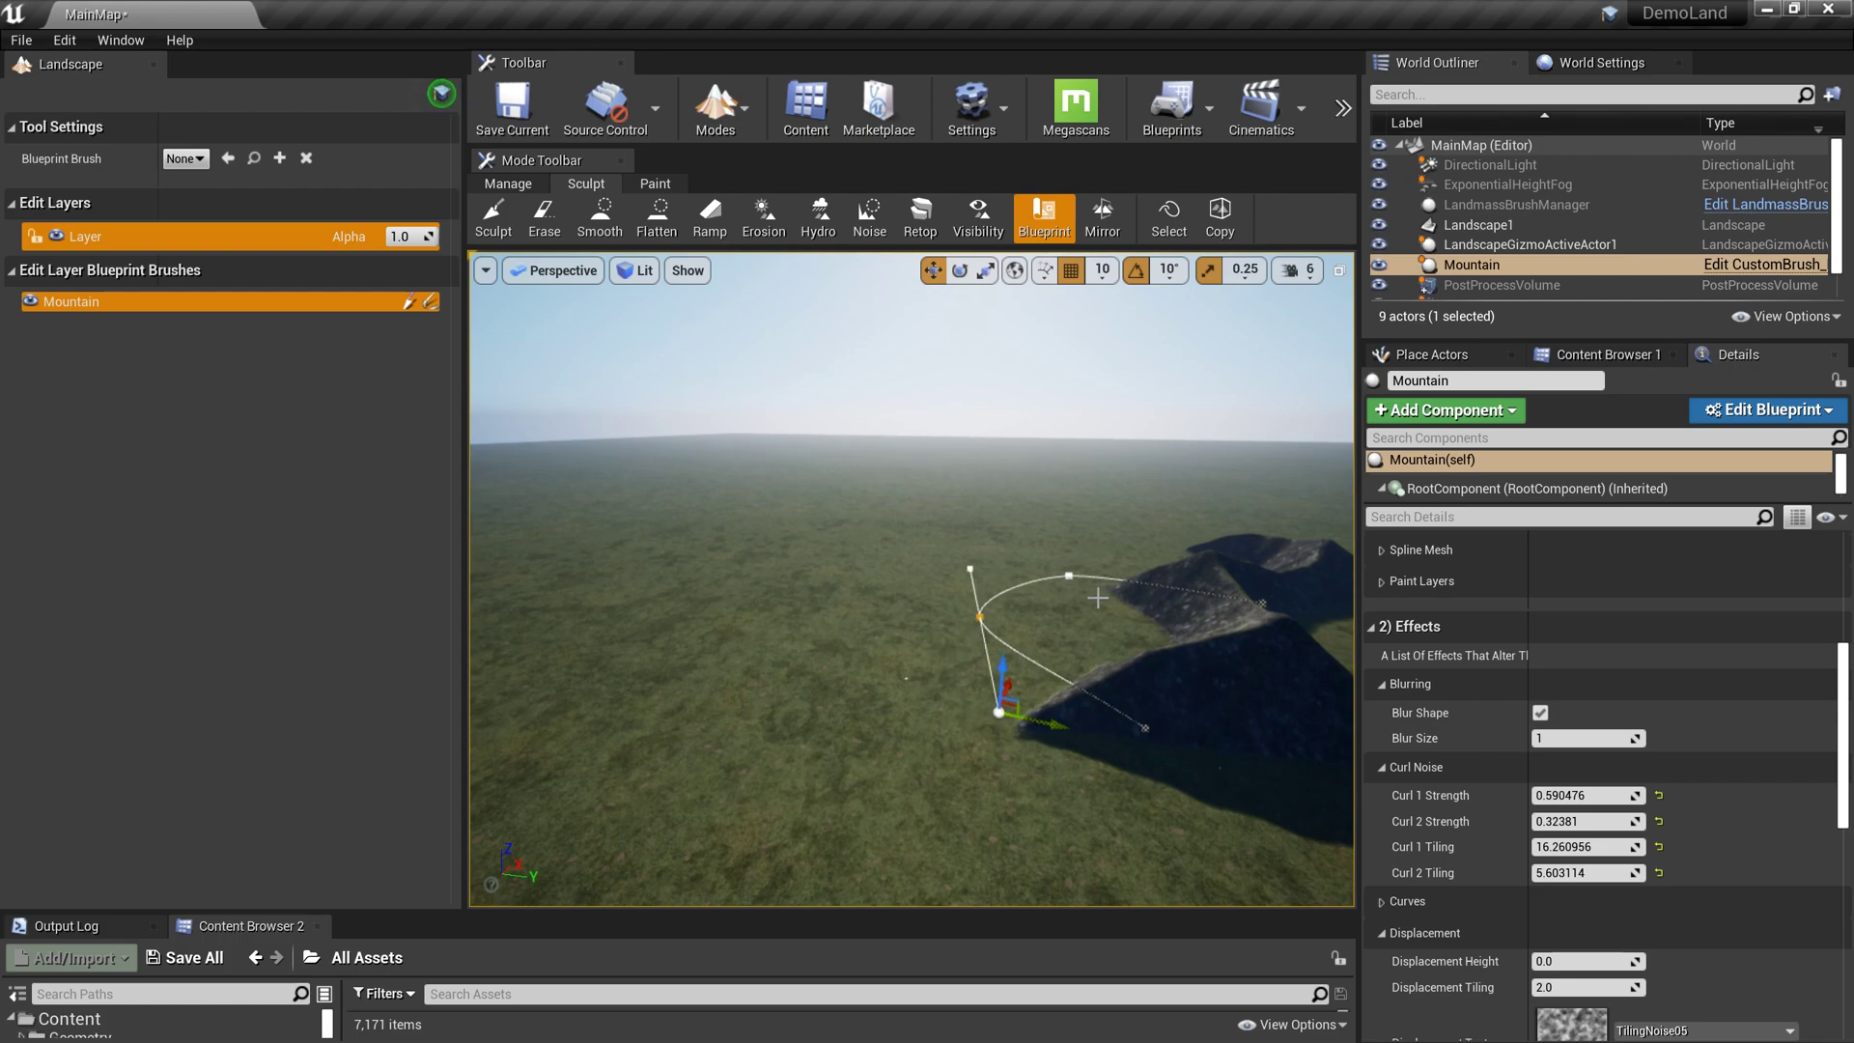
right_drag(992, 624, 986, 629)
key(s)
right_drag(848, 621, 859, 620)
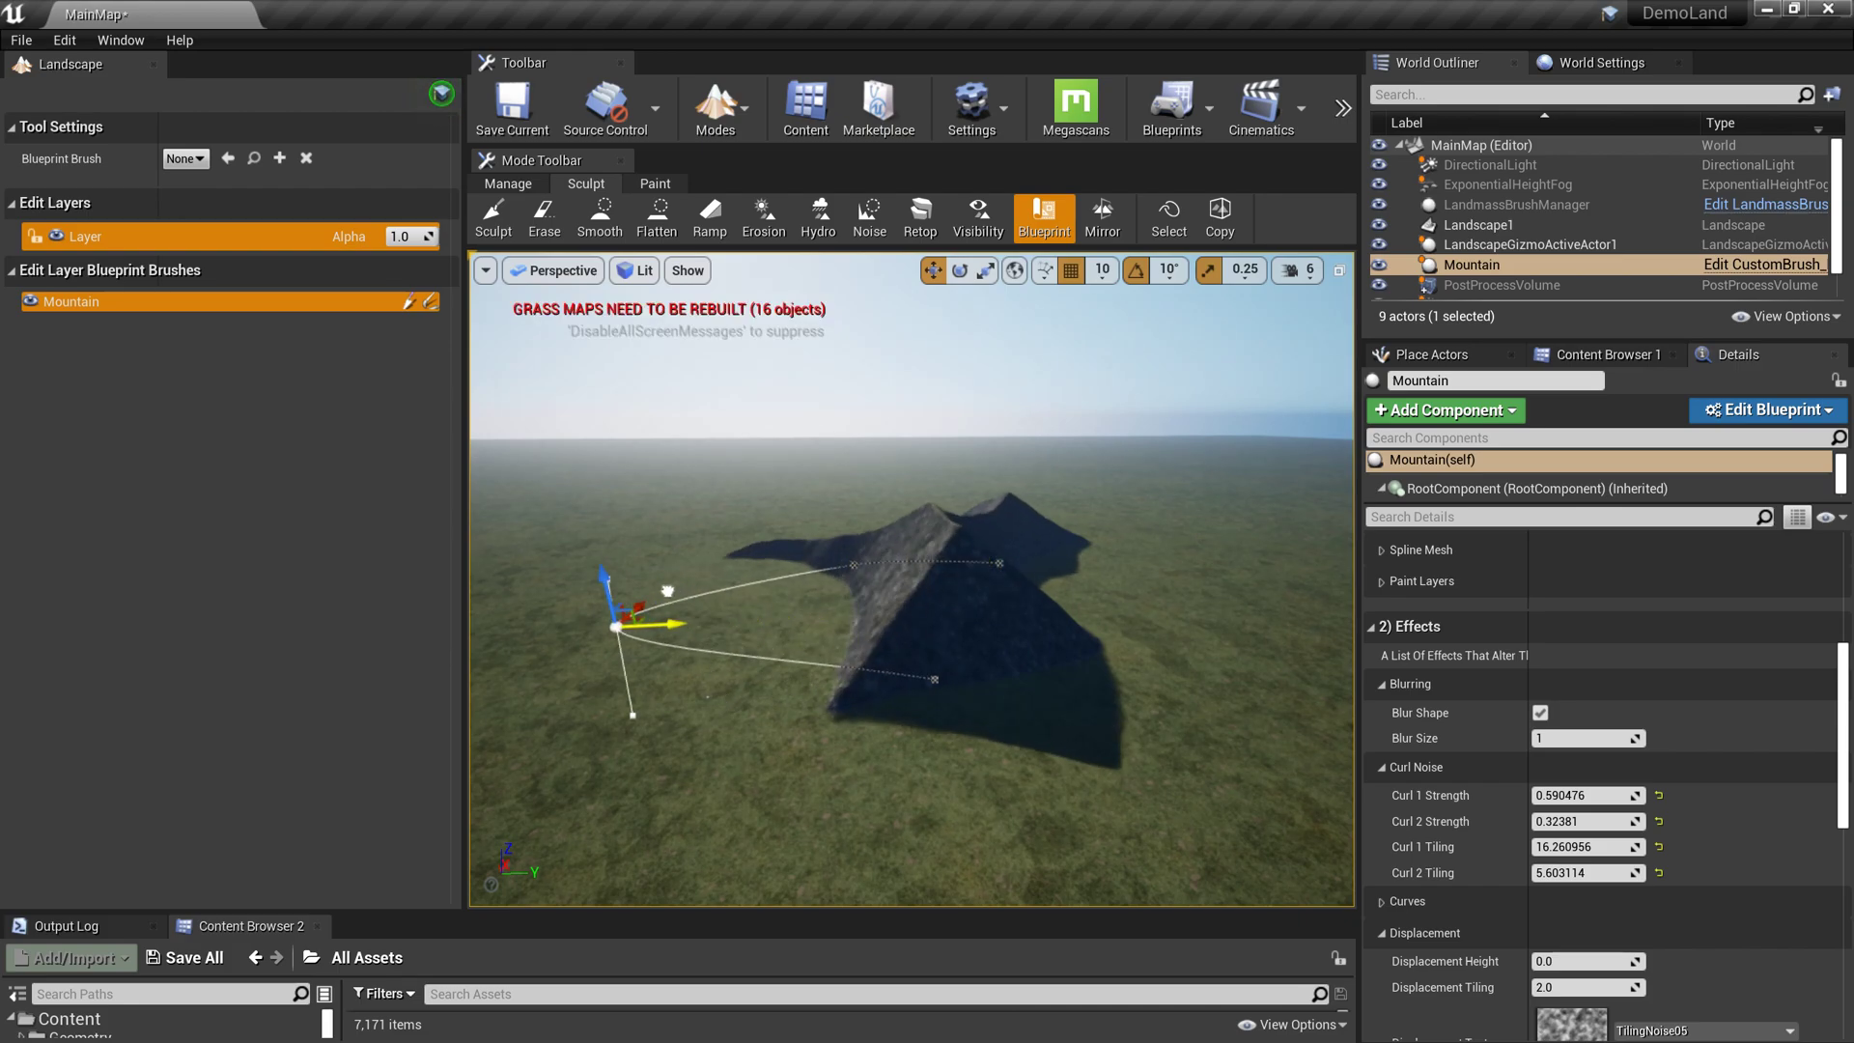
right_drag(811, 666, 801, 707)
click(851, 688)
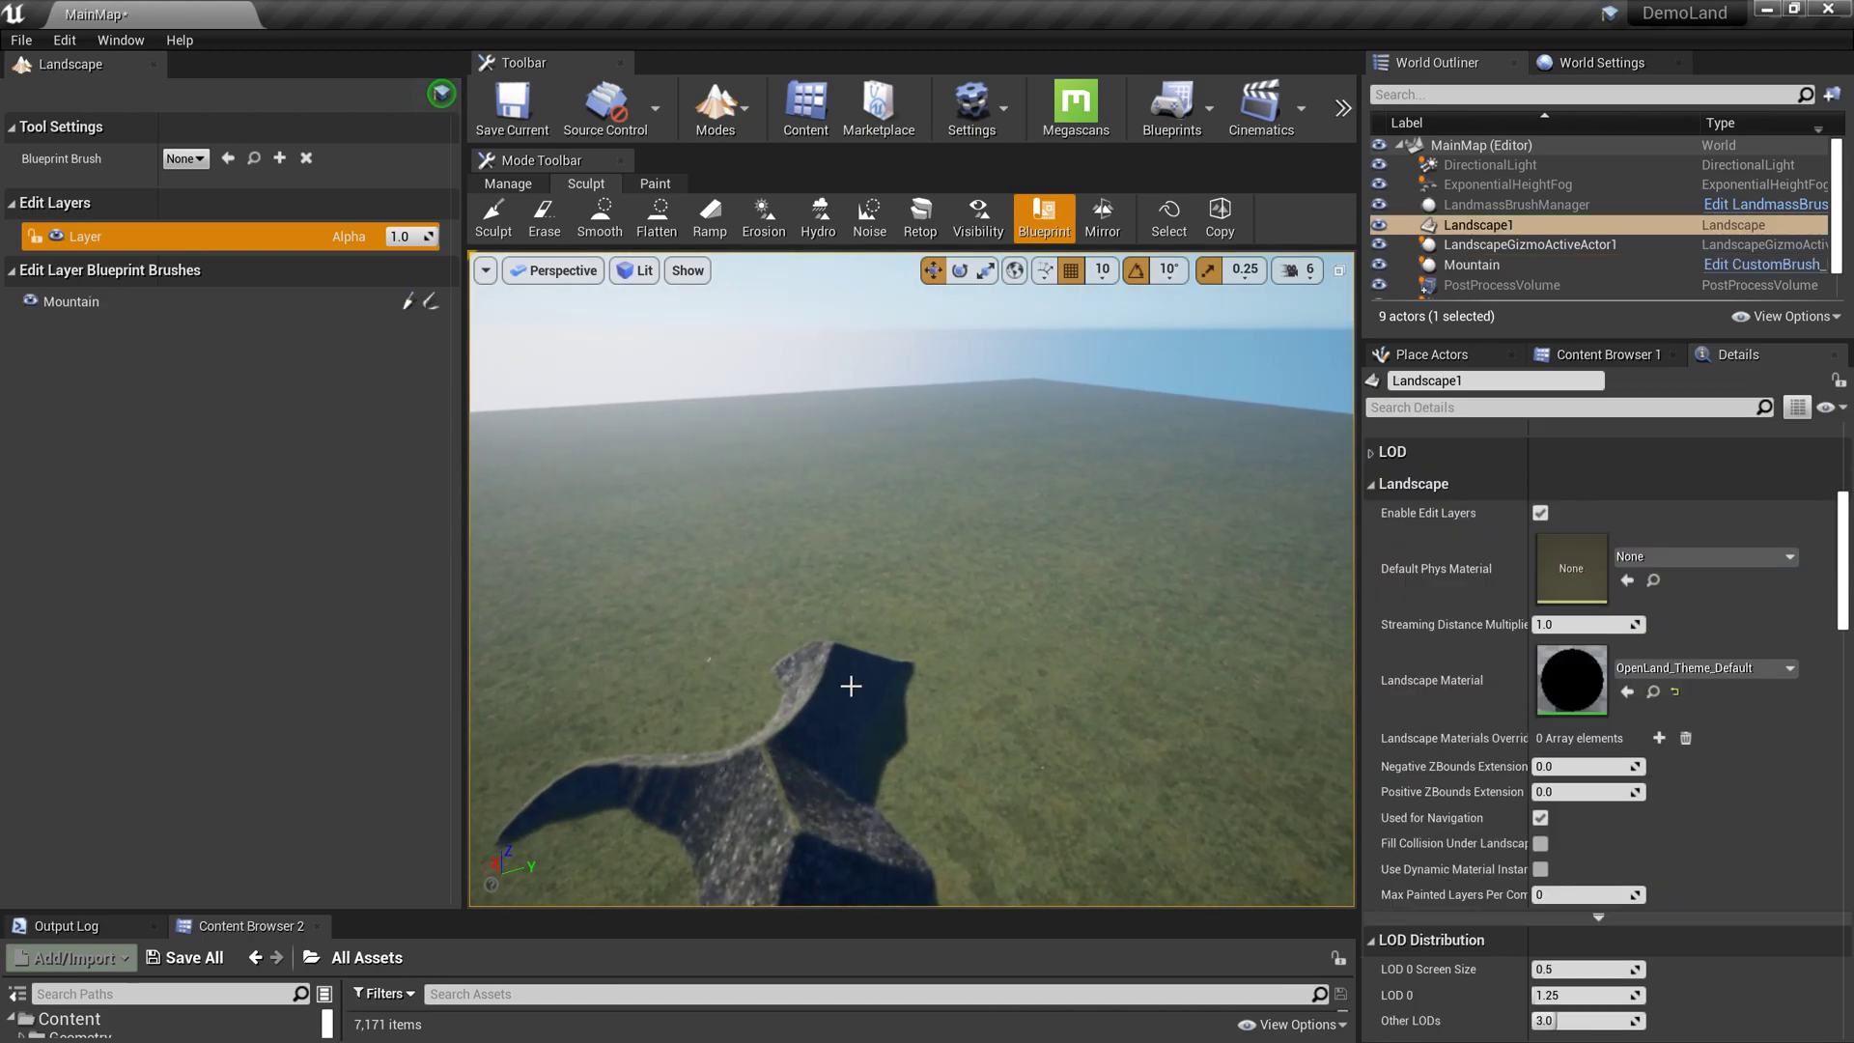
- Set the Mountain brush's inner and outer smooth thresholds to 1000 and fine-tune the outer threshold
click(1456, 266)
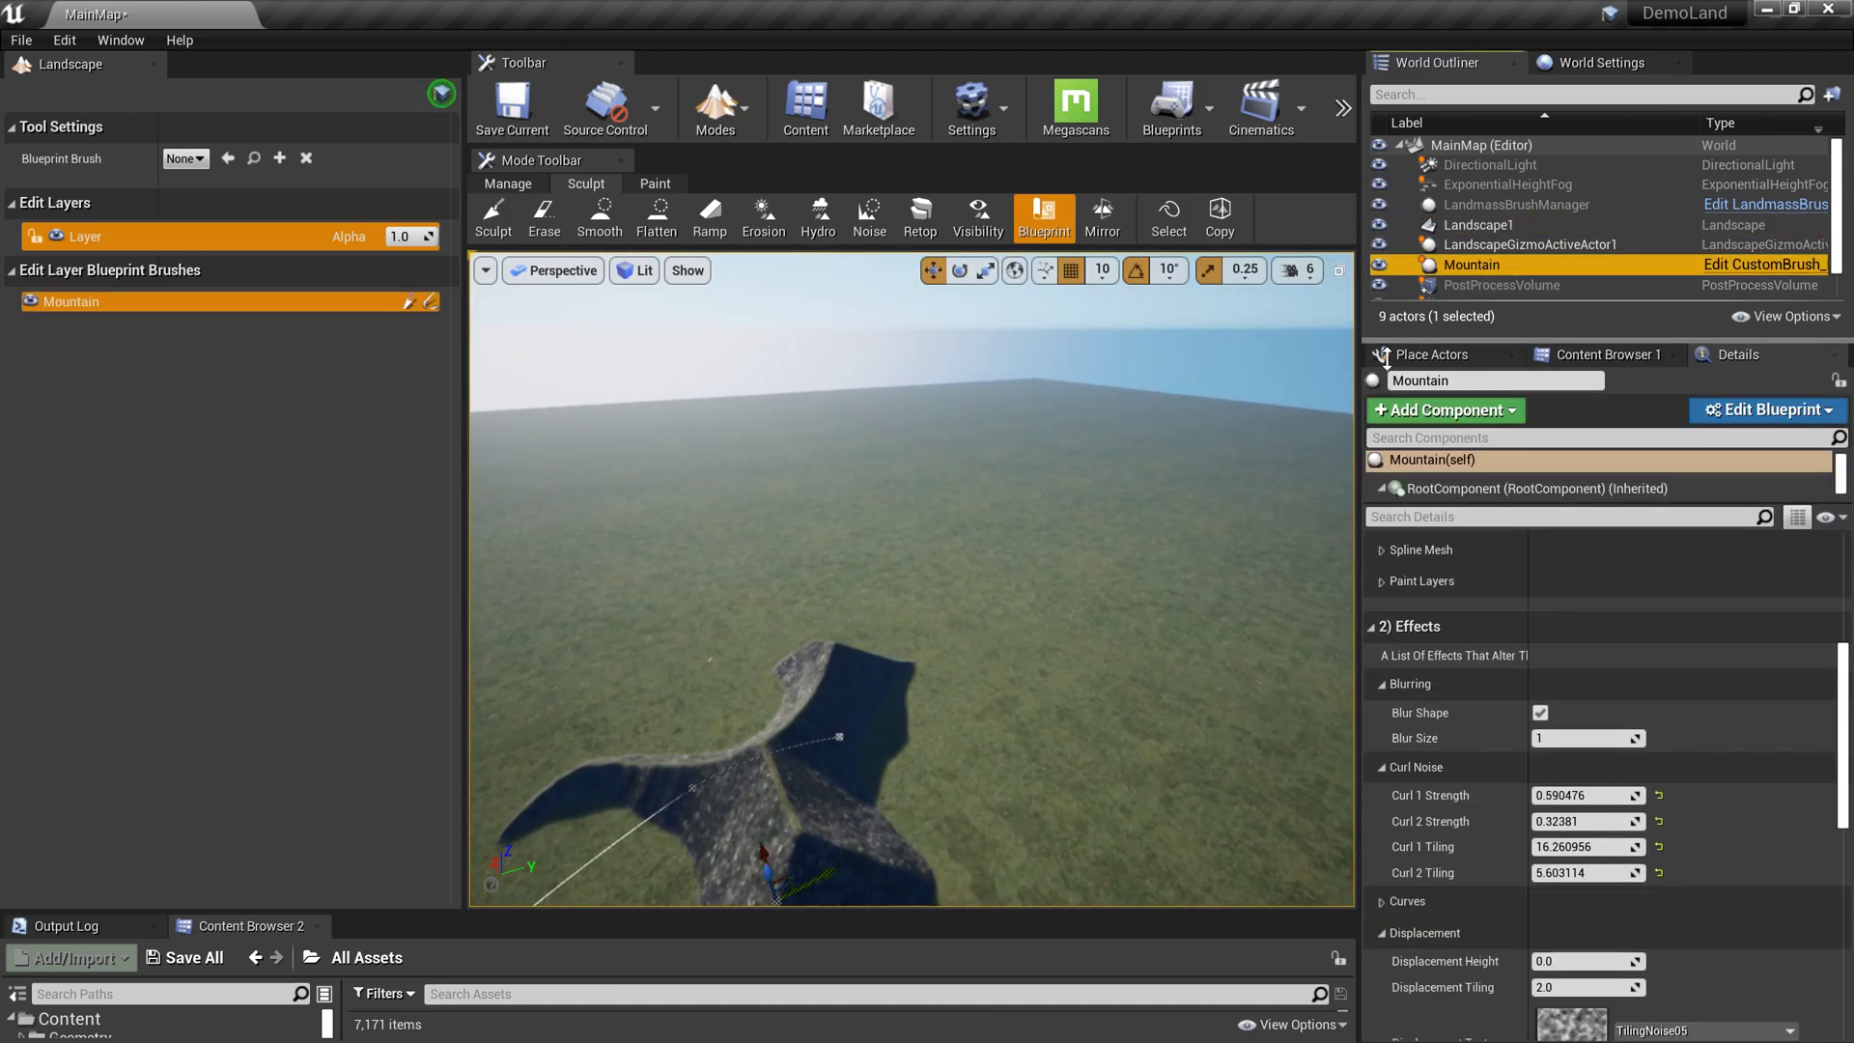
right_drag(1022, 737, 869, 705)
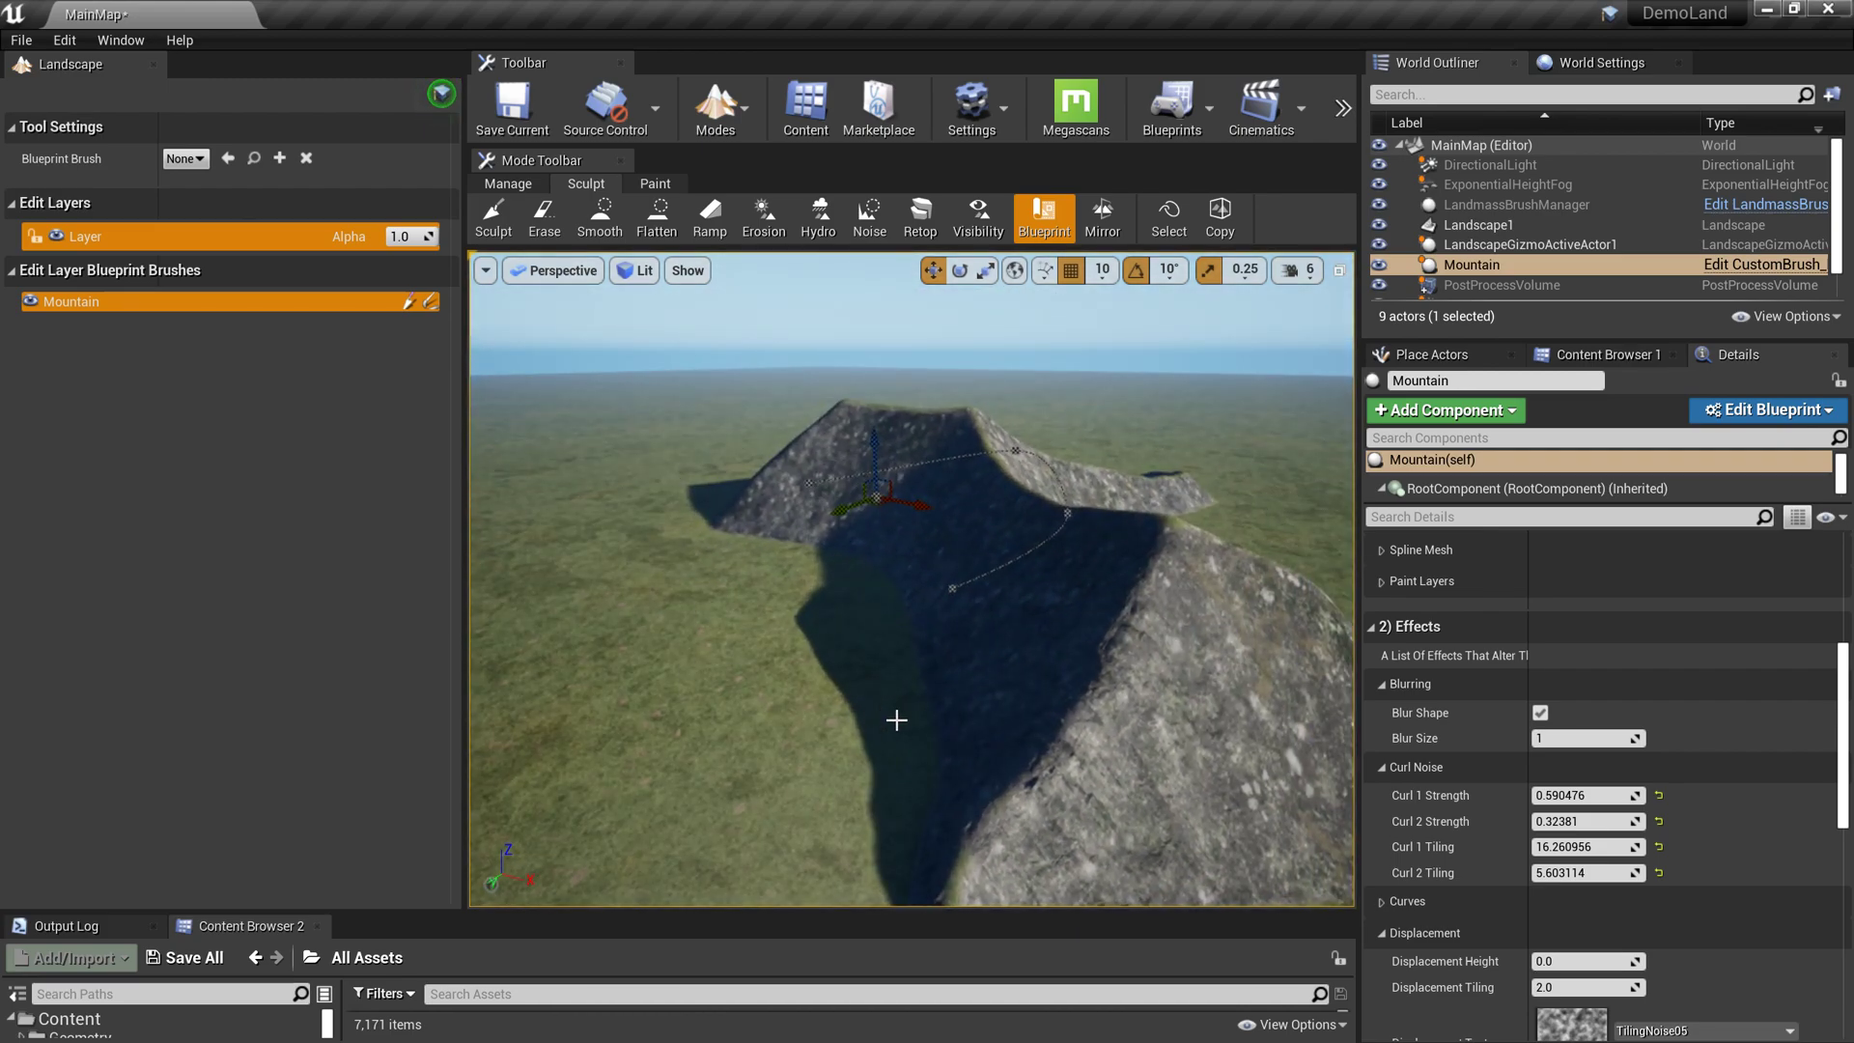
scroll(1381, 774, down, 3)
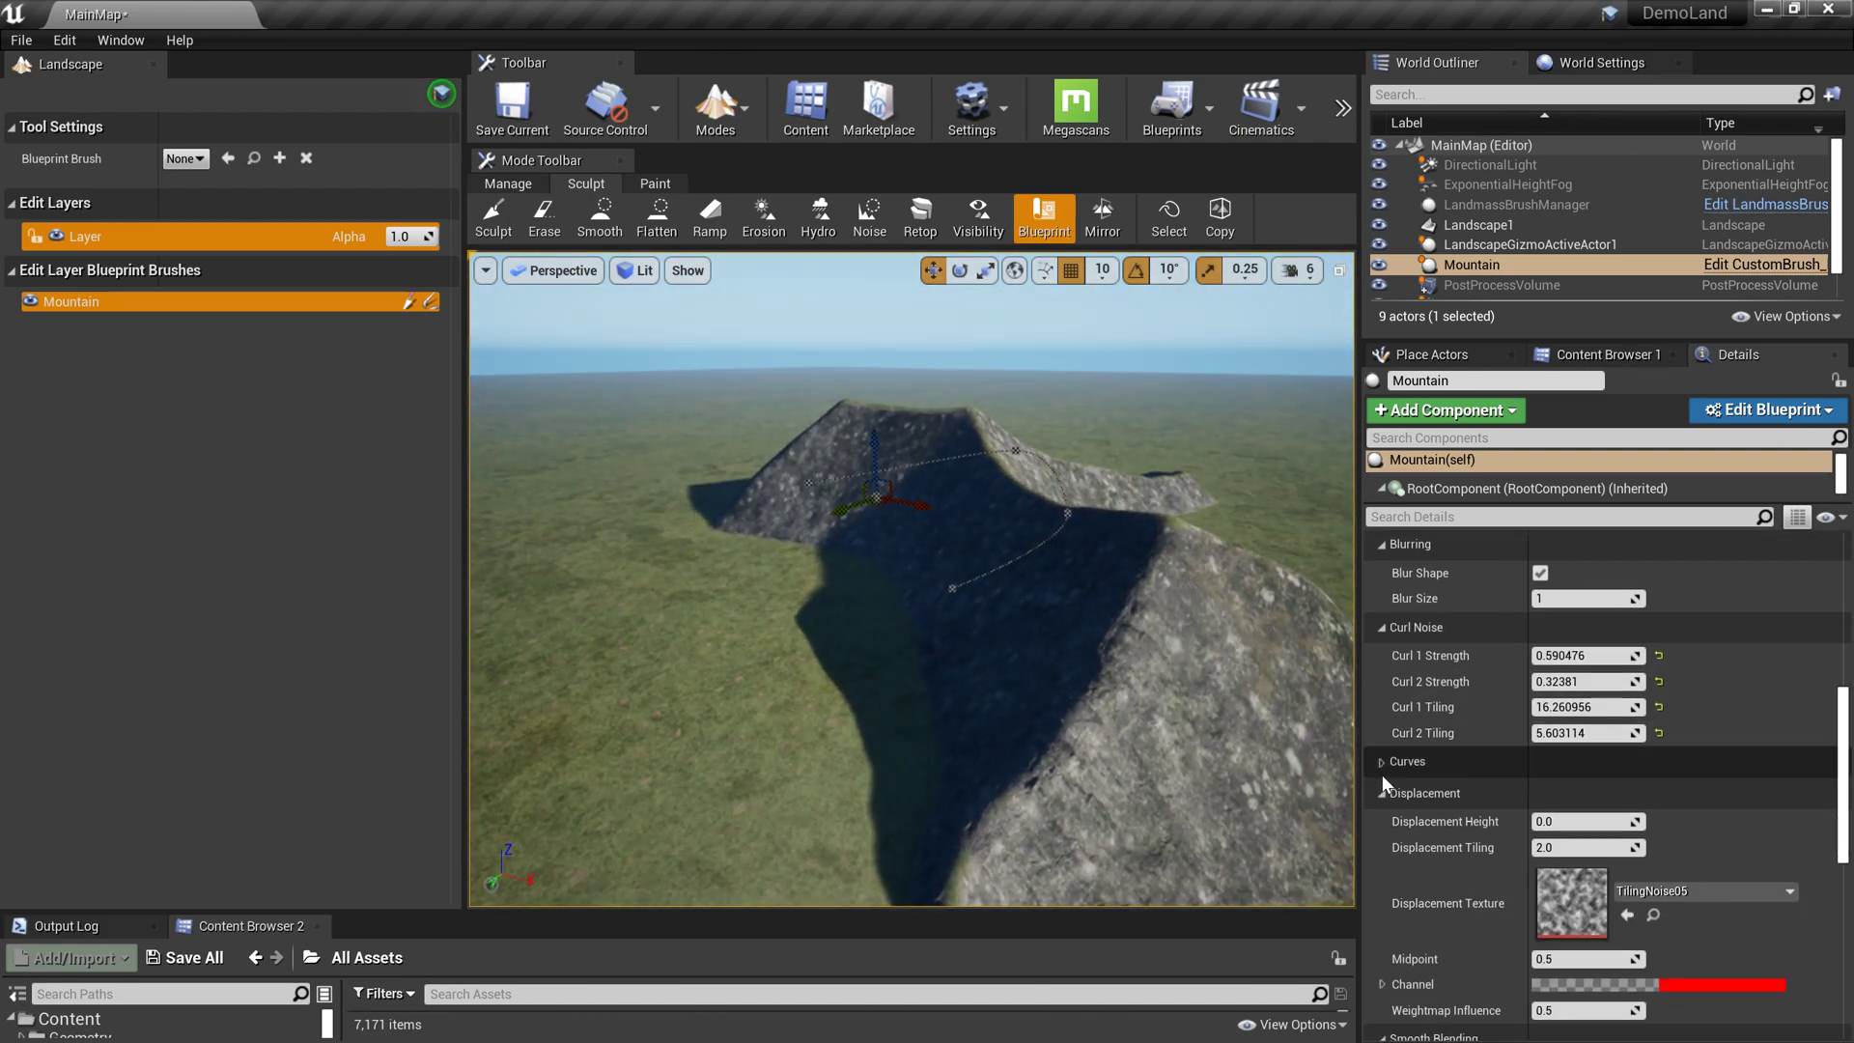
scroll(1377, 772, down, 4)
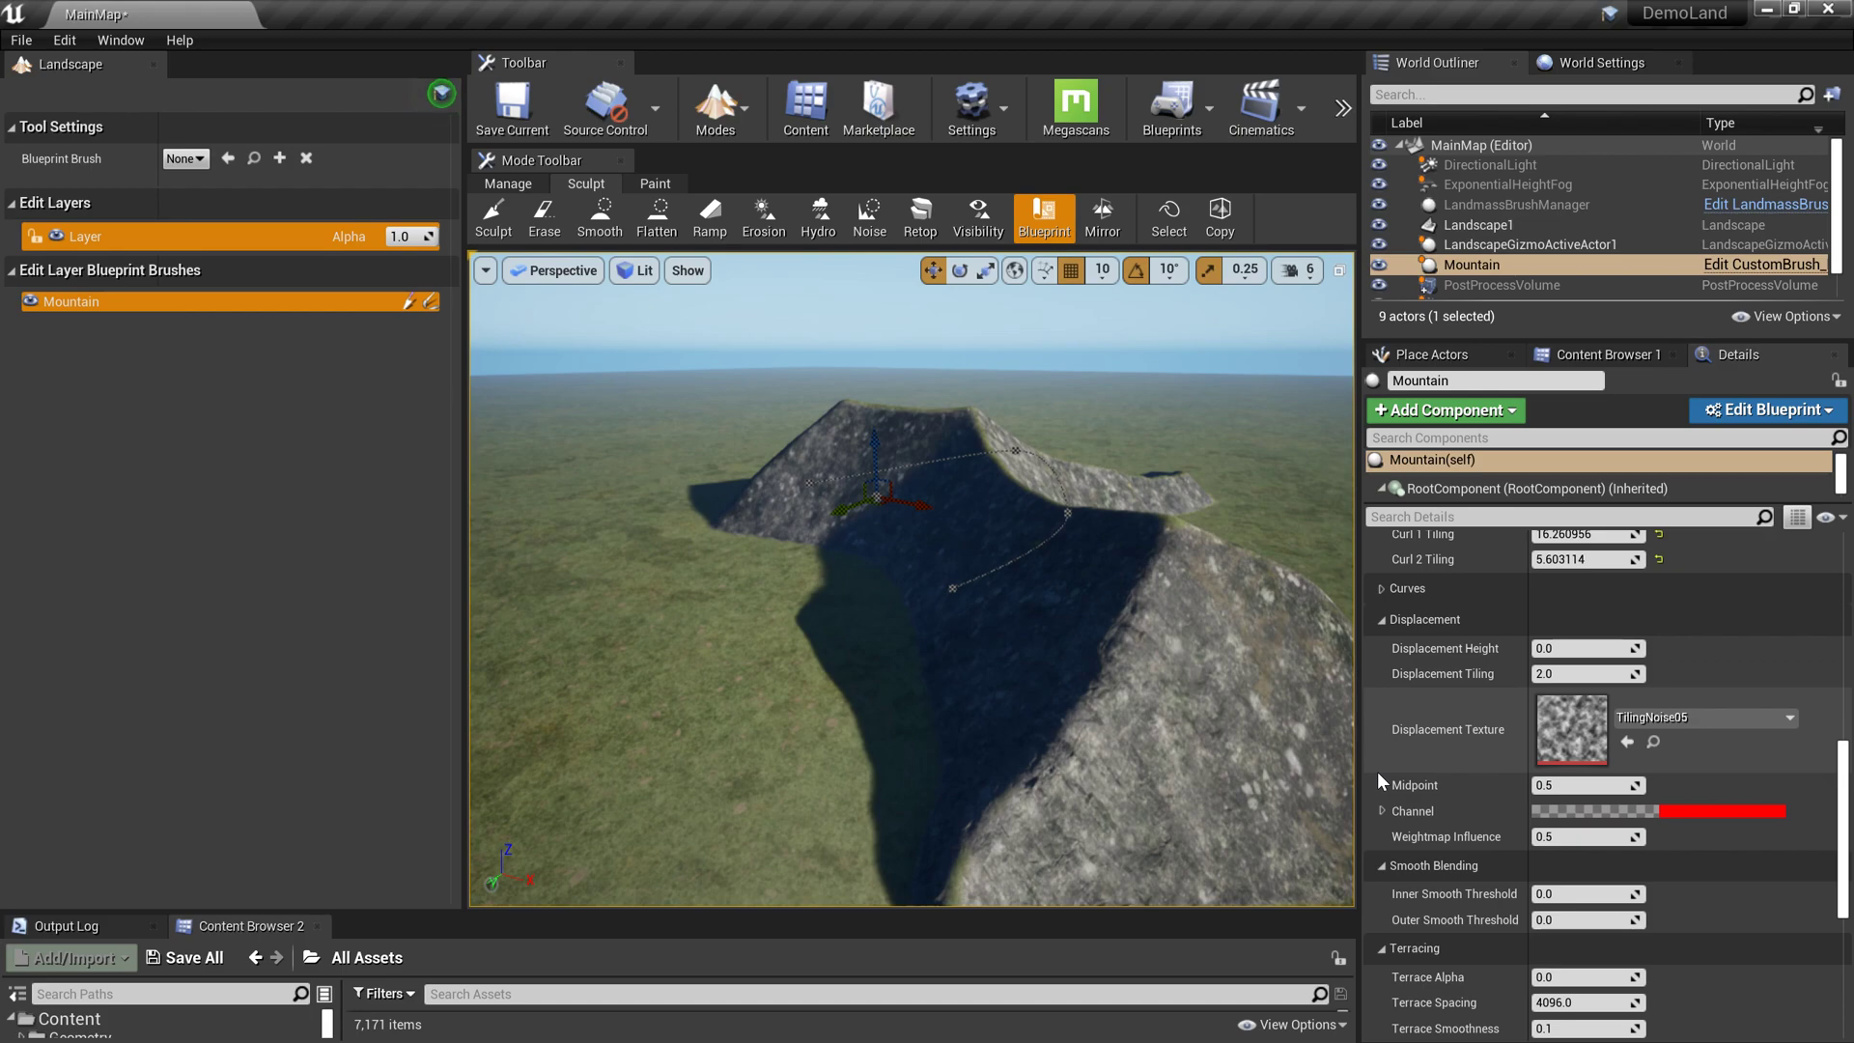
scroll(1463, 834, down, 1)
scroll(1501, 854, down, 2)
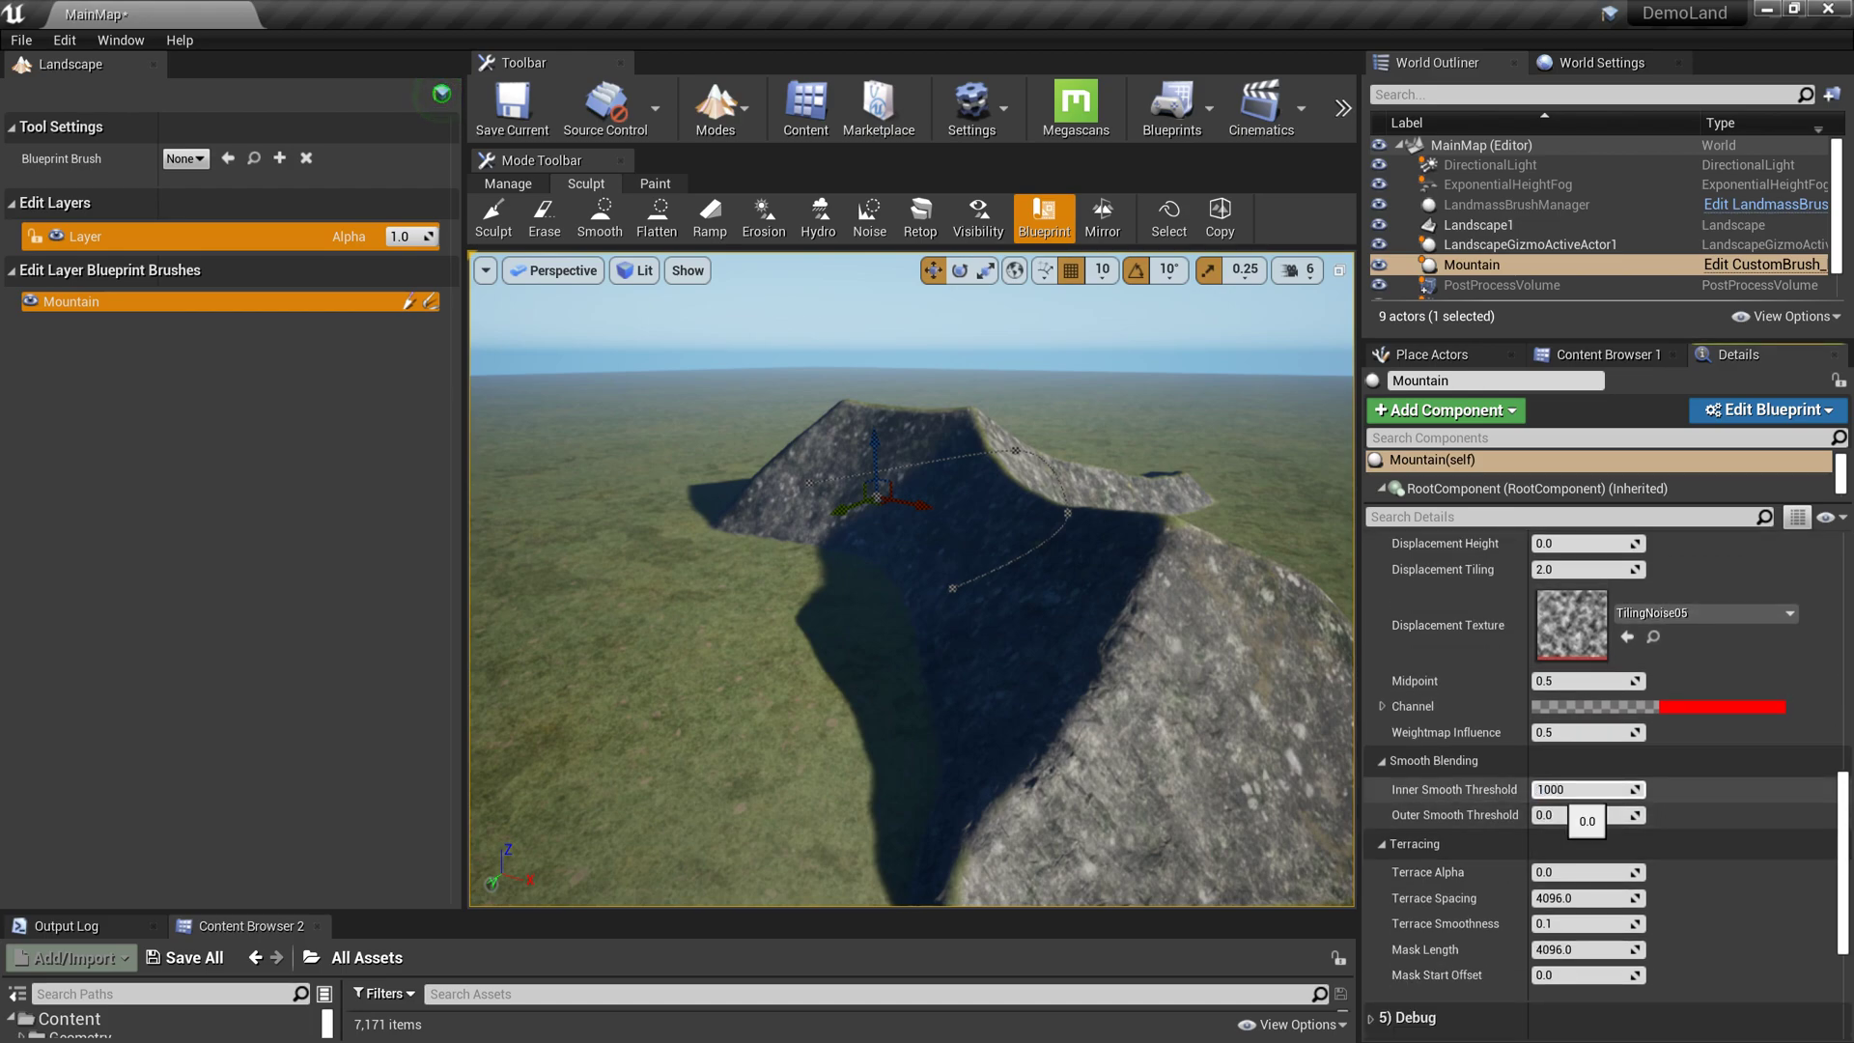
click(1566, 815)
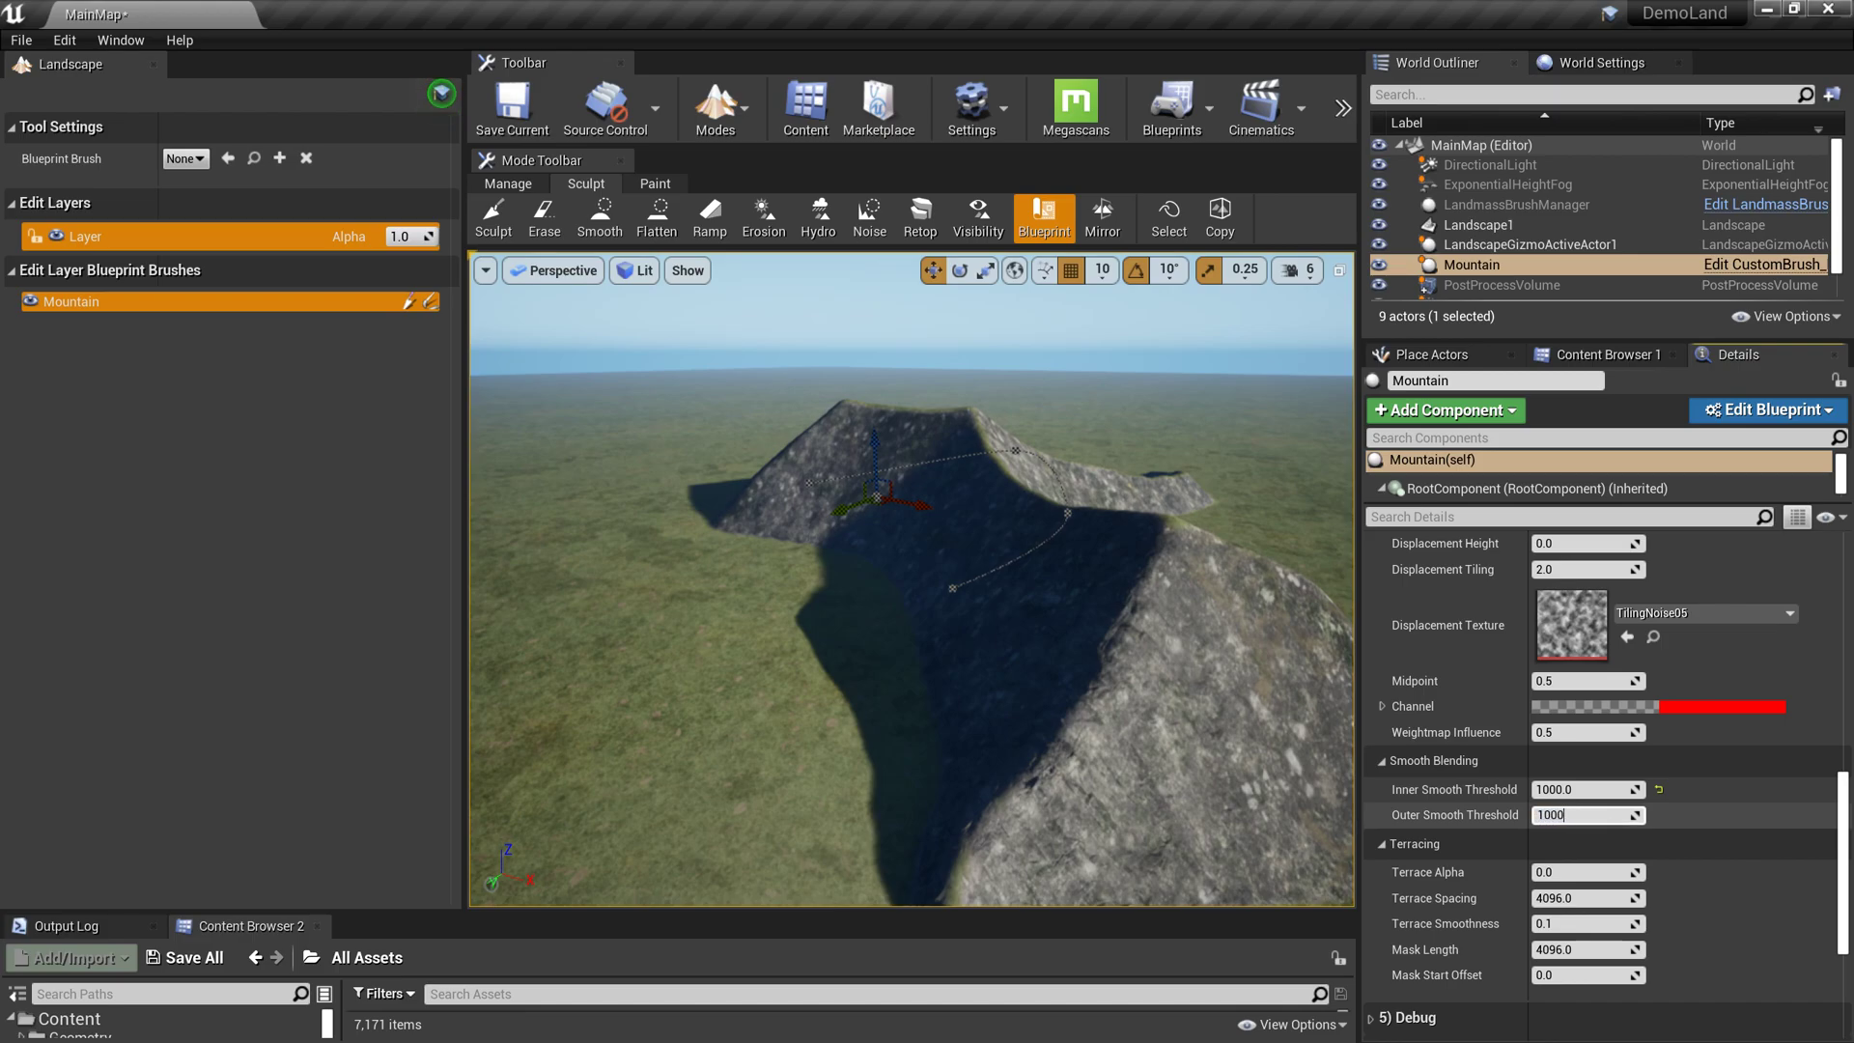
text(1000)
key(Return)
right_drag(1212, 850, 1122, 727)
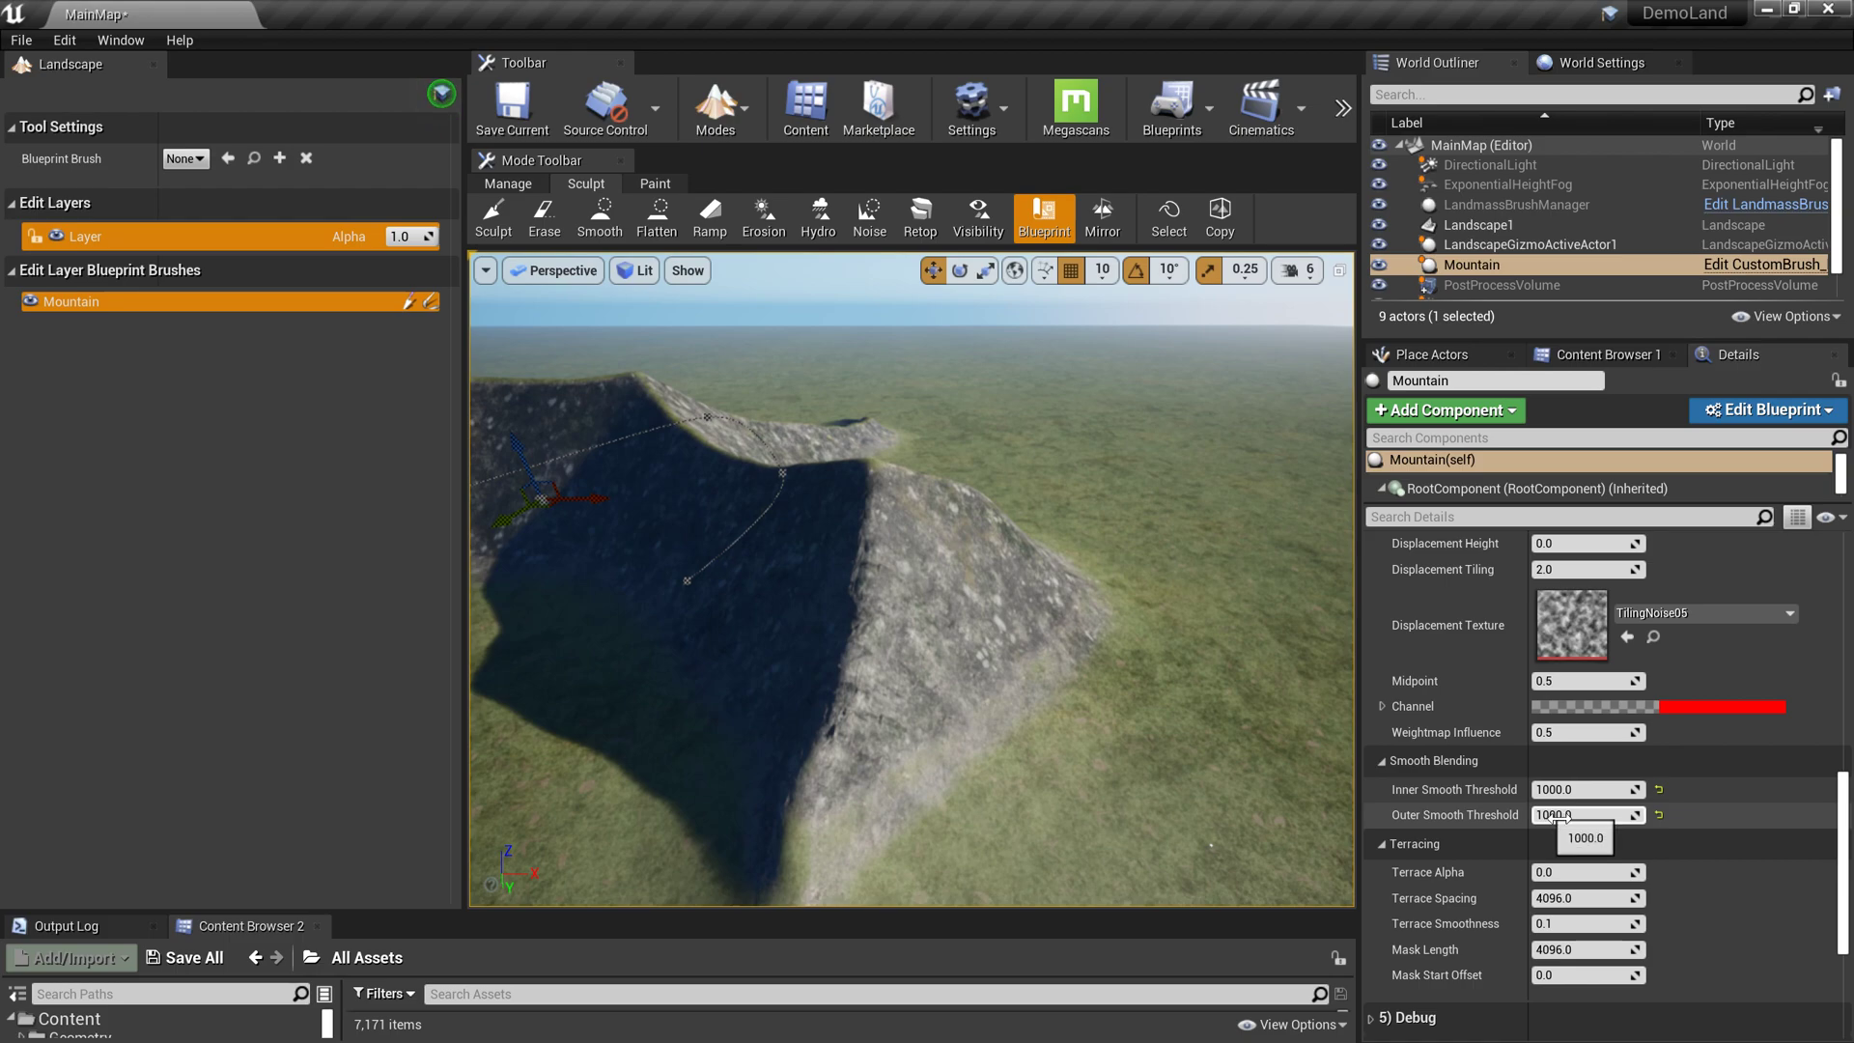
mouse_move(1584, 815)
mouse_down()
mouse_move(1636, 815)
mouse_move(1569, 814)
mouse_move(1564, 789)
mouse_move(1589, 815)
mouse_up()
- Set the Mountain brush's blur size to 5 and inspect the slopes from several angles
right_drag(1158, 580, 1109, 670)
scroll(1598, 787, up, 5)
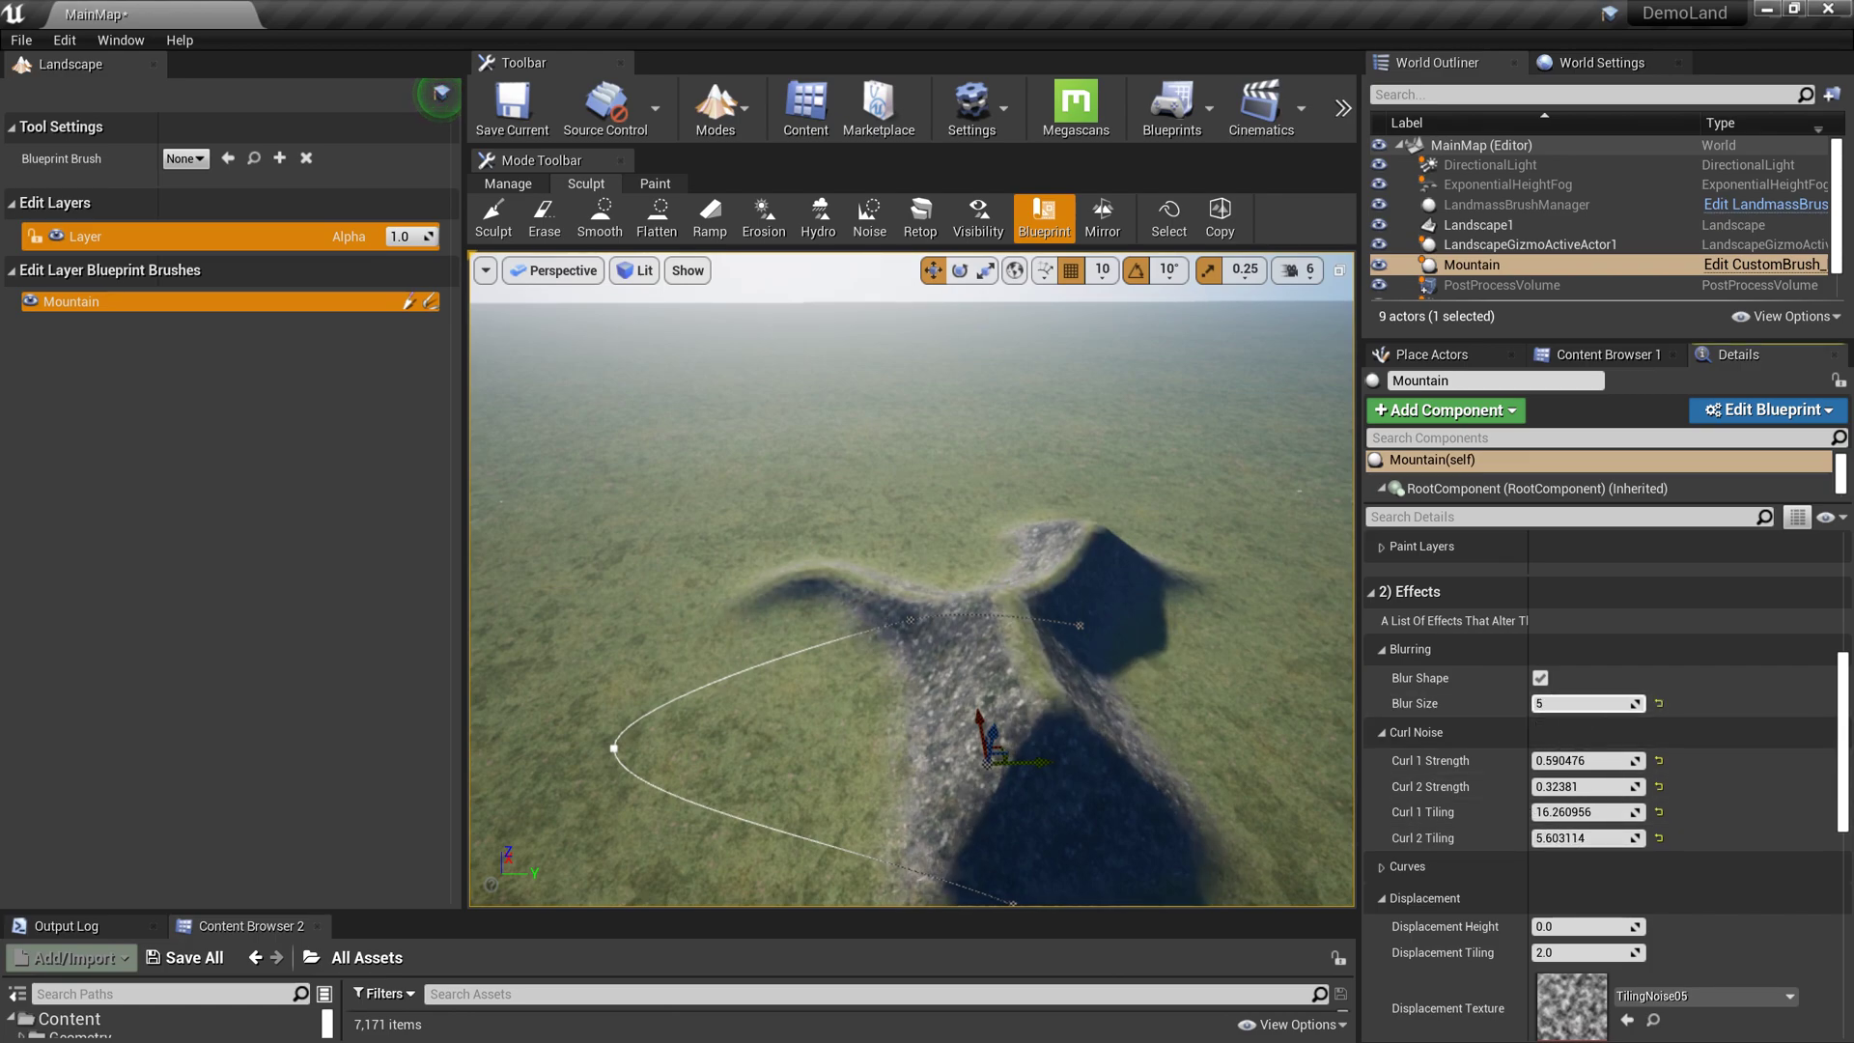
mouse_move(1207, 618)
right_down()
mouse_move(1207, 656)
mouse_move(1125, 609)
mouse_move(1144, 579)
mouse_move(1182, 578)
mouse_move(1260, 645)
mouse_move(1255, 618)
mouse_move(1221, 617)
mouse_move(1222, 647)
mouse_move(1197, 618)
right_up()
right_drag(1149, 781, 1206, 769)
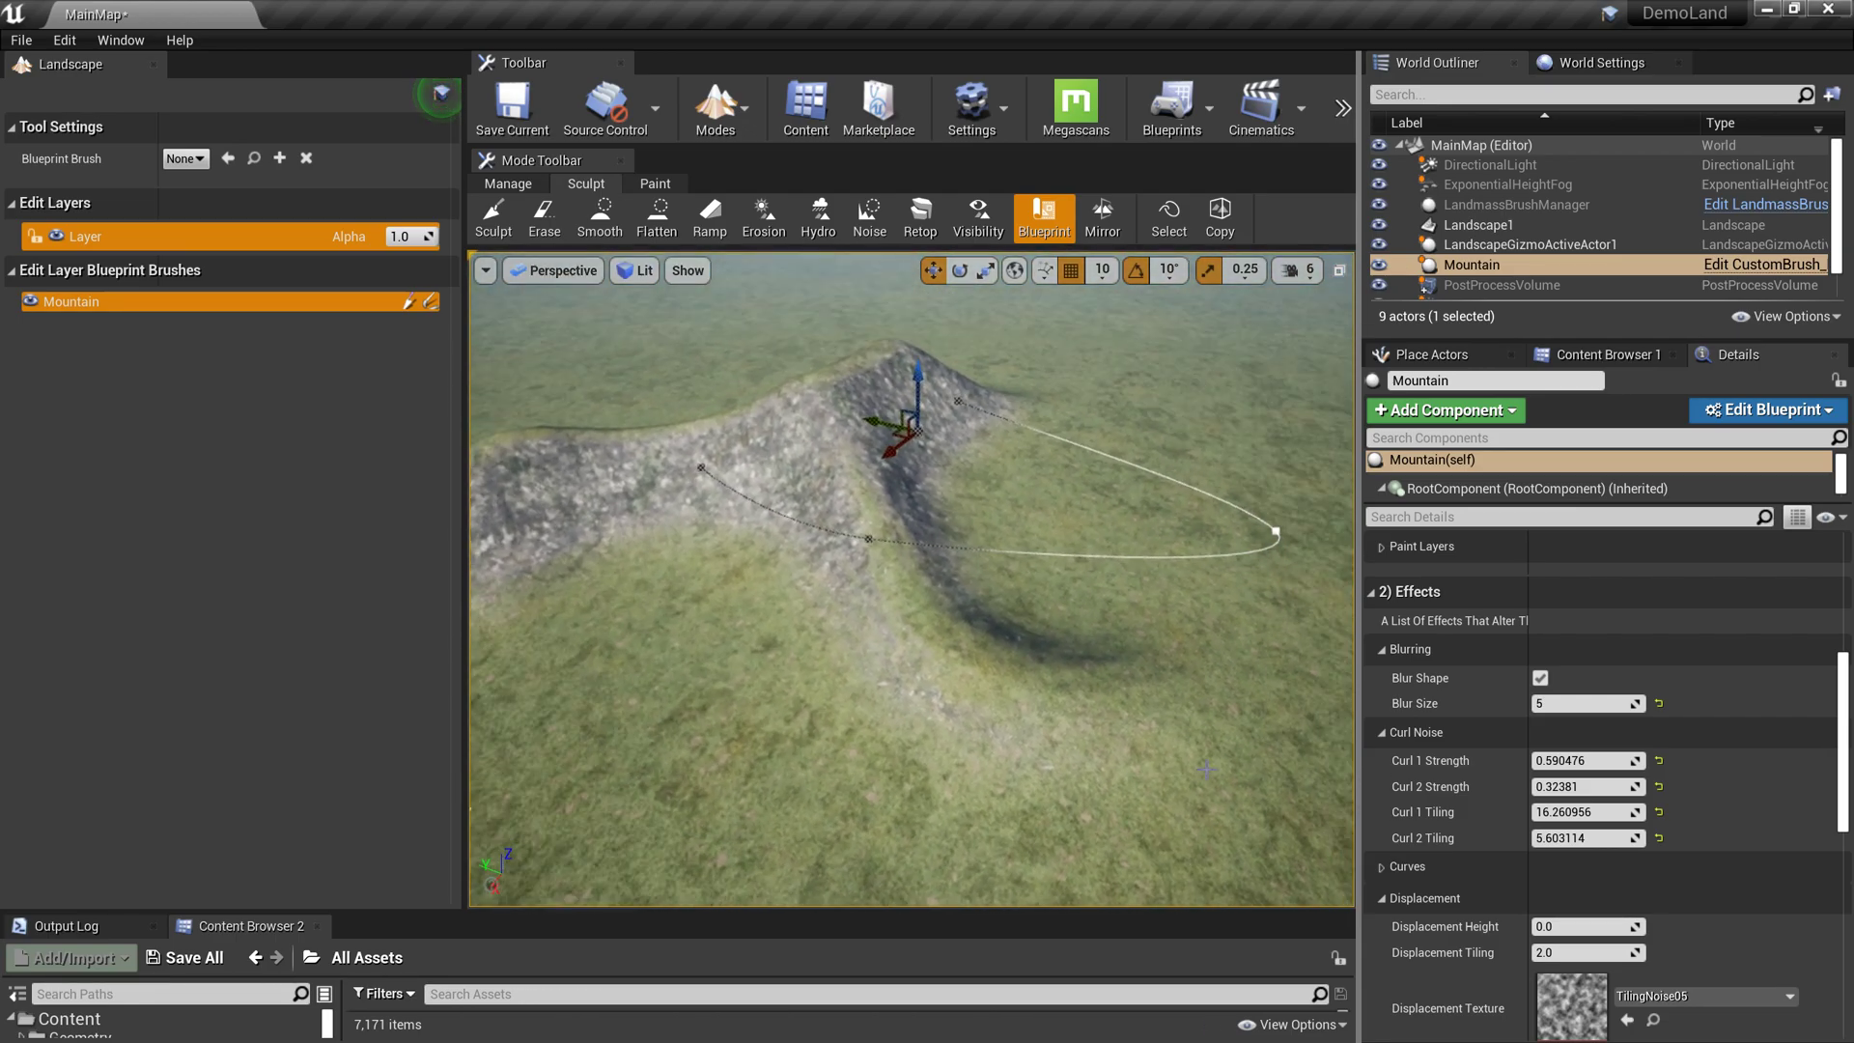
right_drag(1114, 695, 1049, 689)
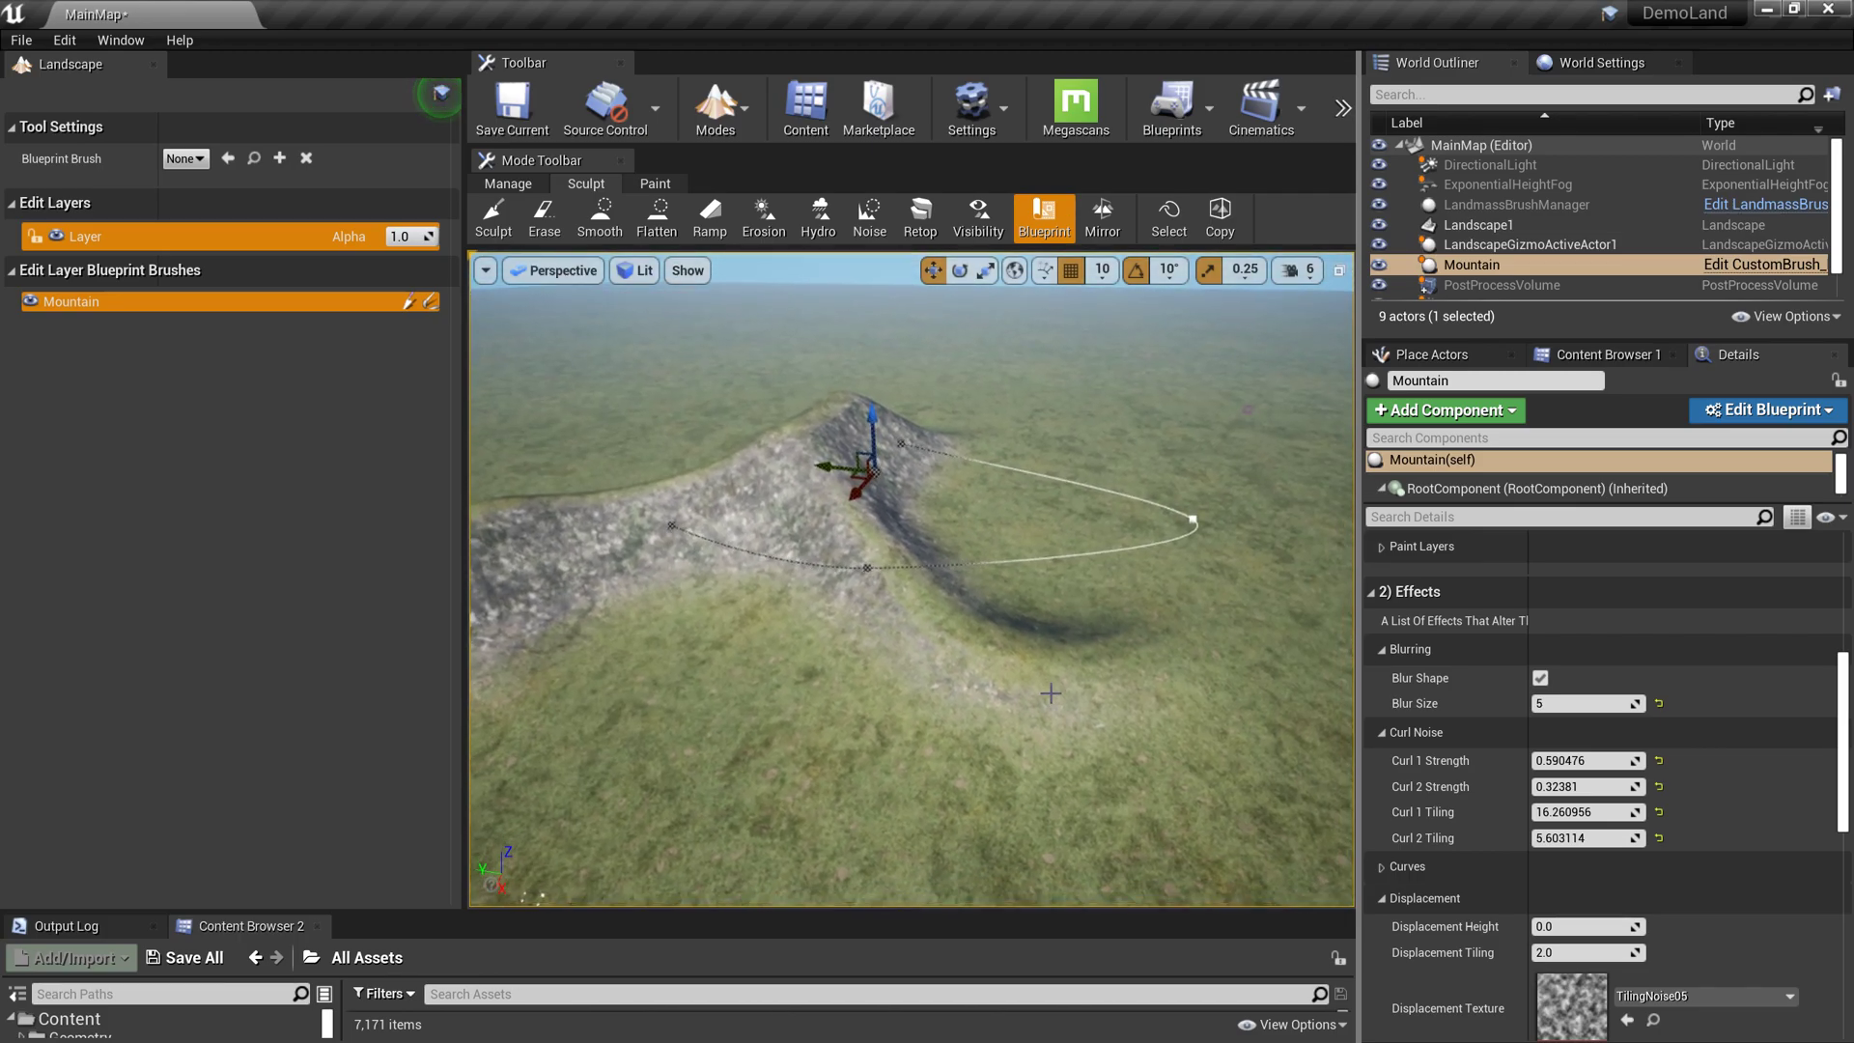
- Set the Mountain brush's displacement height to about 281 and its displacement tiling to about 25.3
scroll(1556, 895, down, 3)
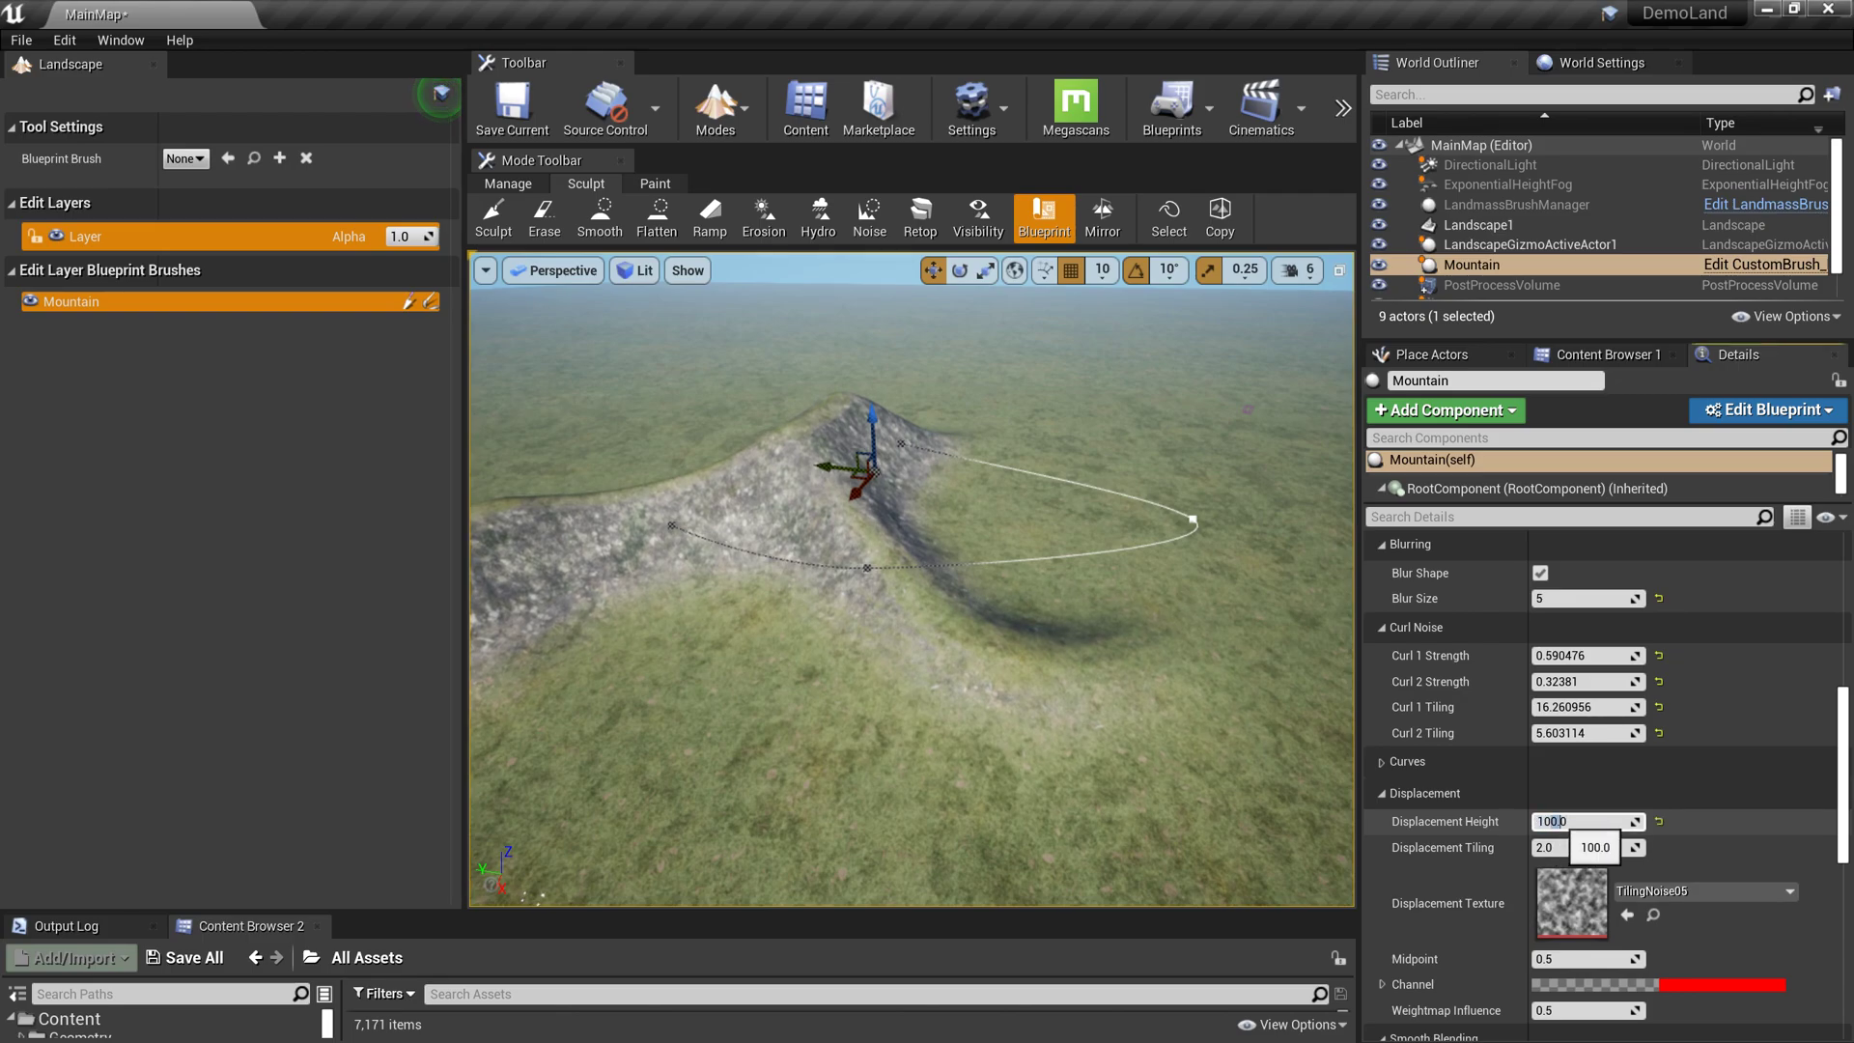
click(1673, 836)
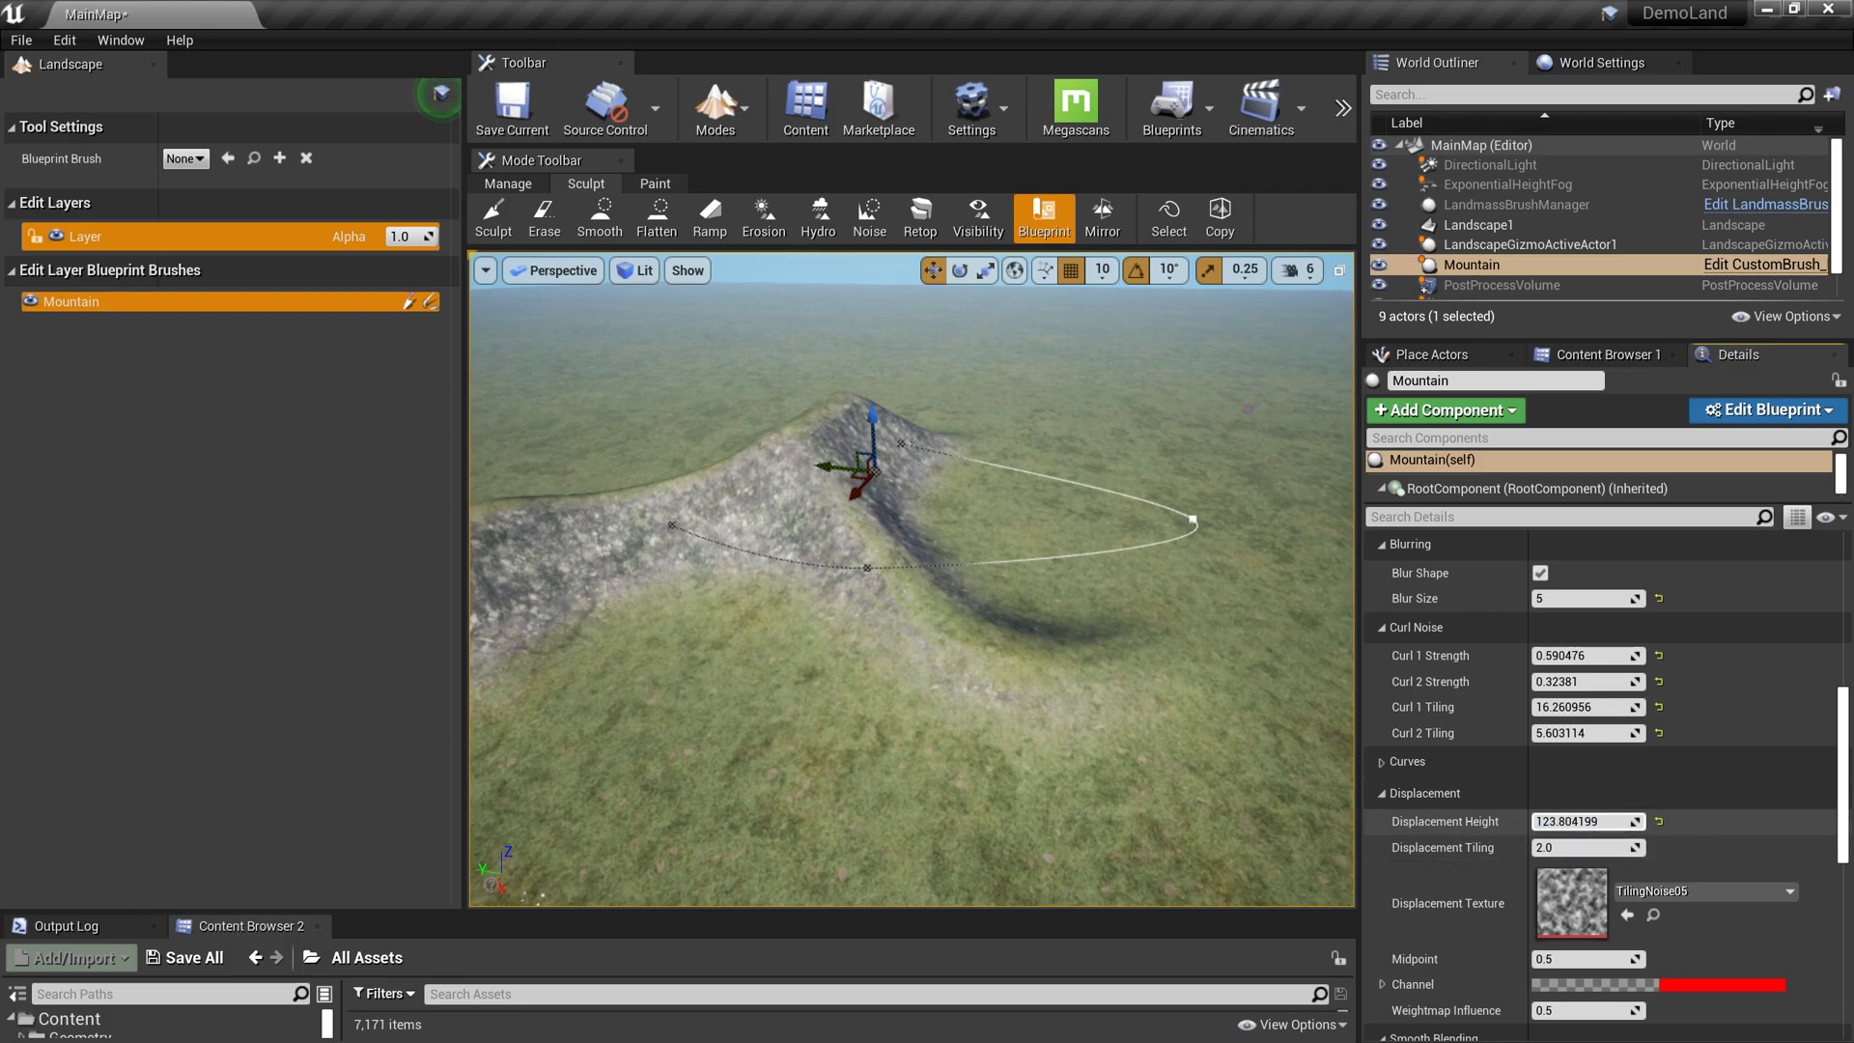
mouse_move(1583, 822)
mouse_down()
mouse_move(1603, 823)
mouse_move(1558, 845)
mouse_move(1581, 847)
mouse_up()
right_drag(1158, 734, 715, 701)
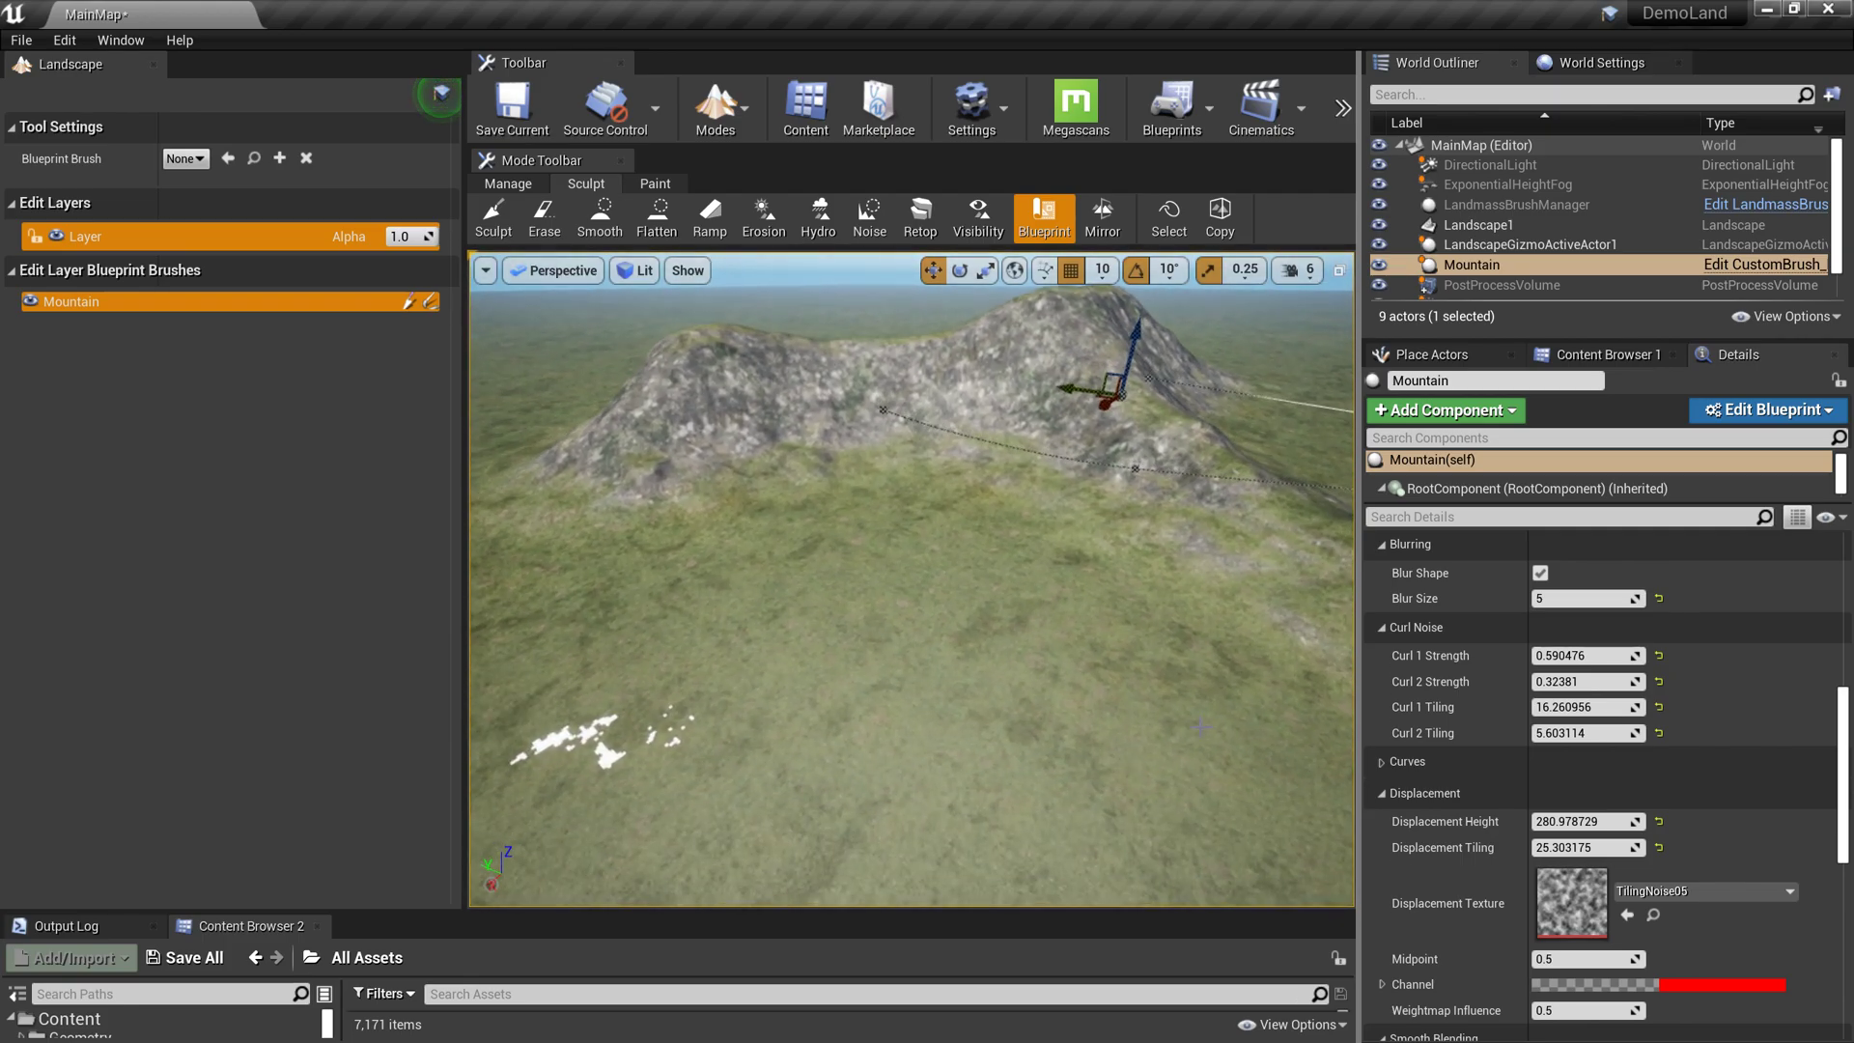
- Play the level in the editor, run the character toward the mountain, and stop the play session
key(alt+p)
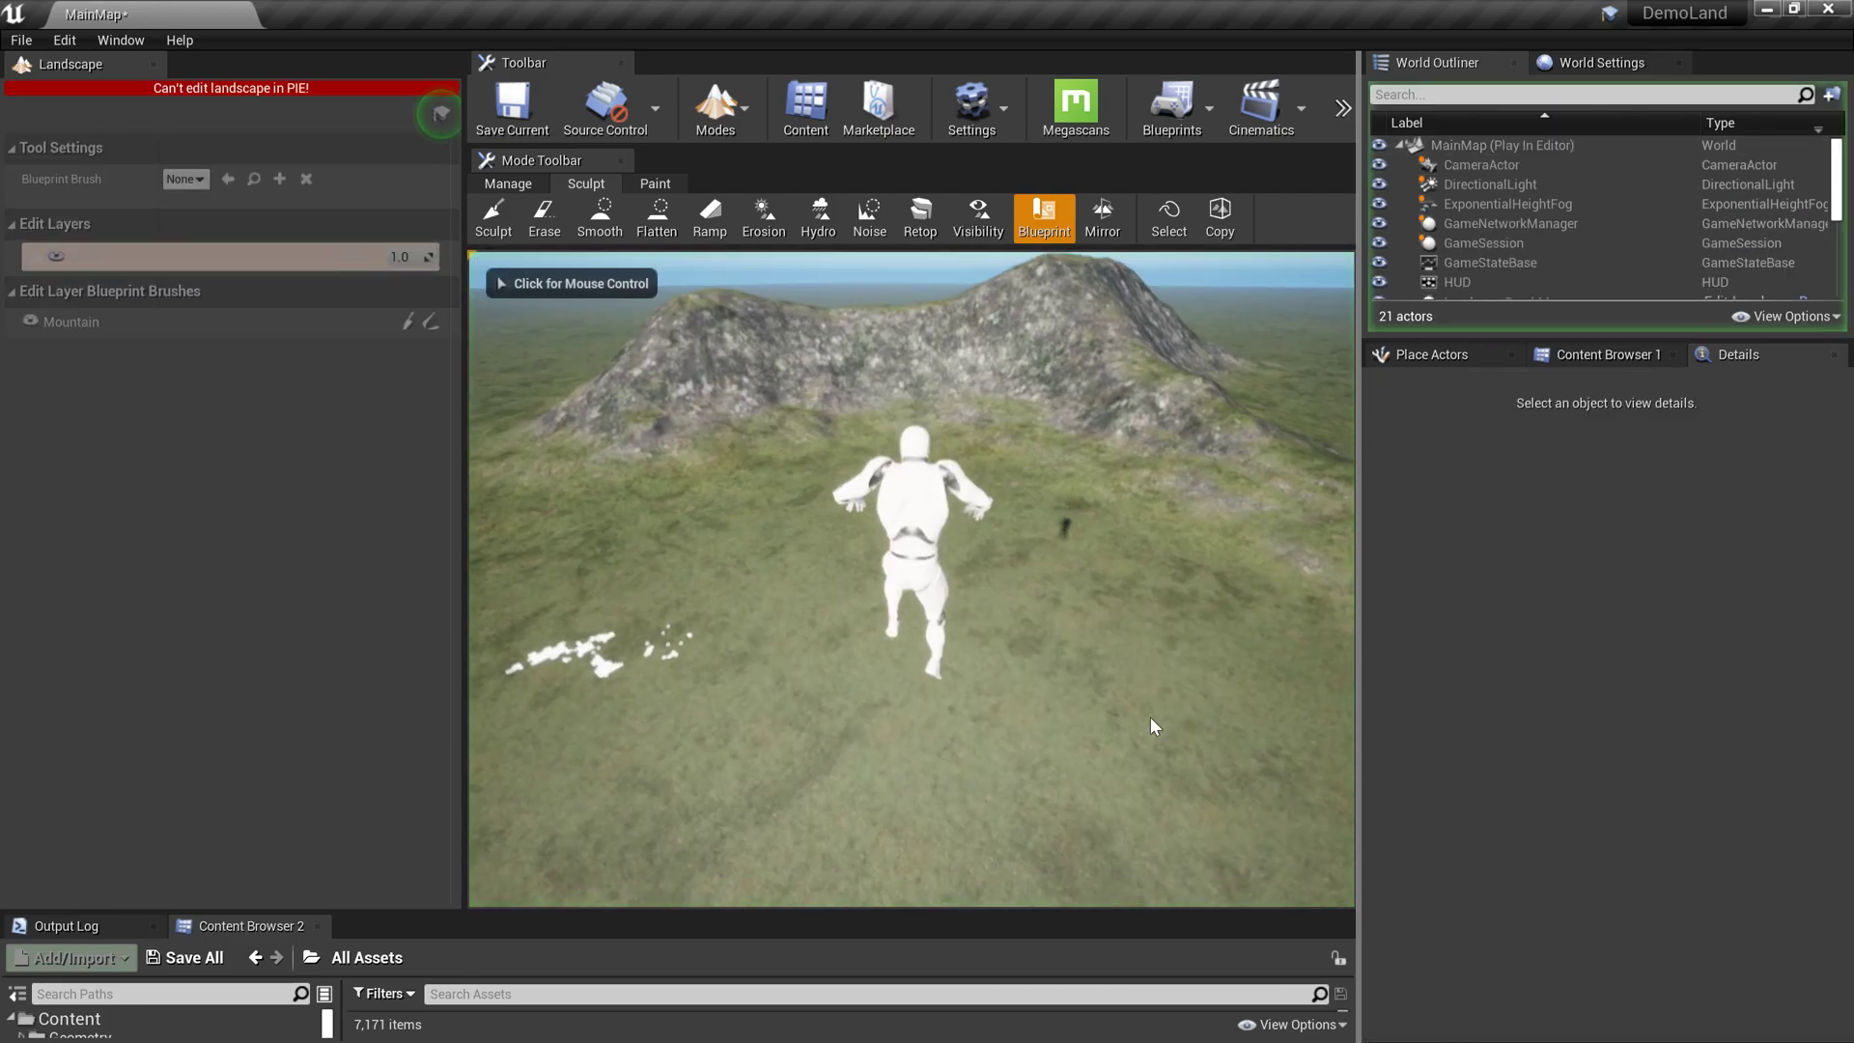
key(w)
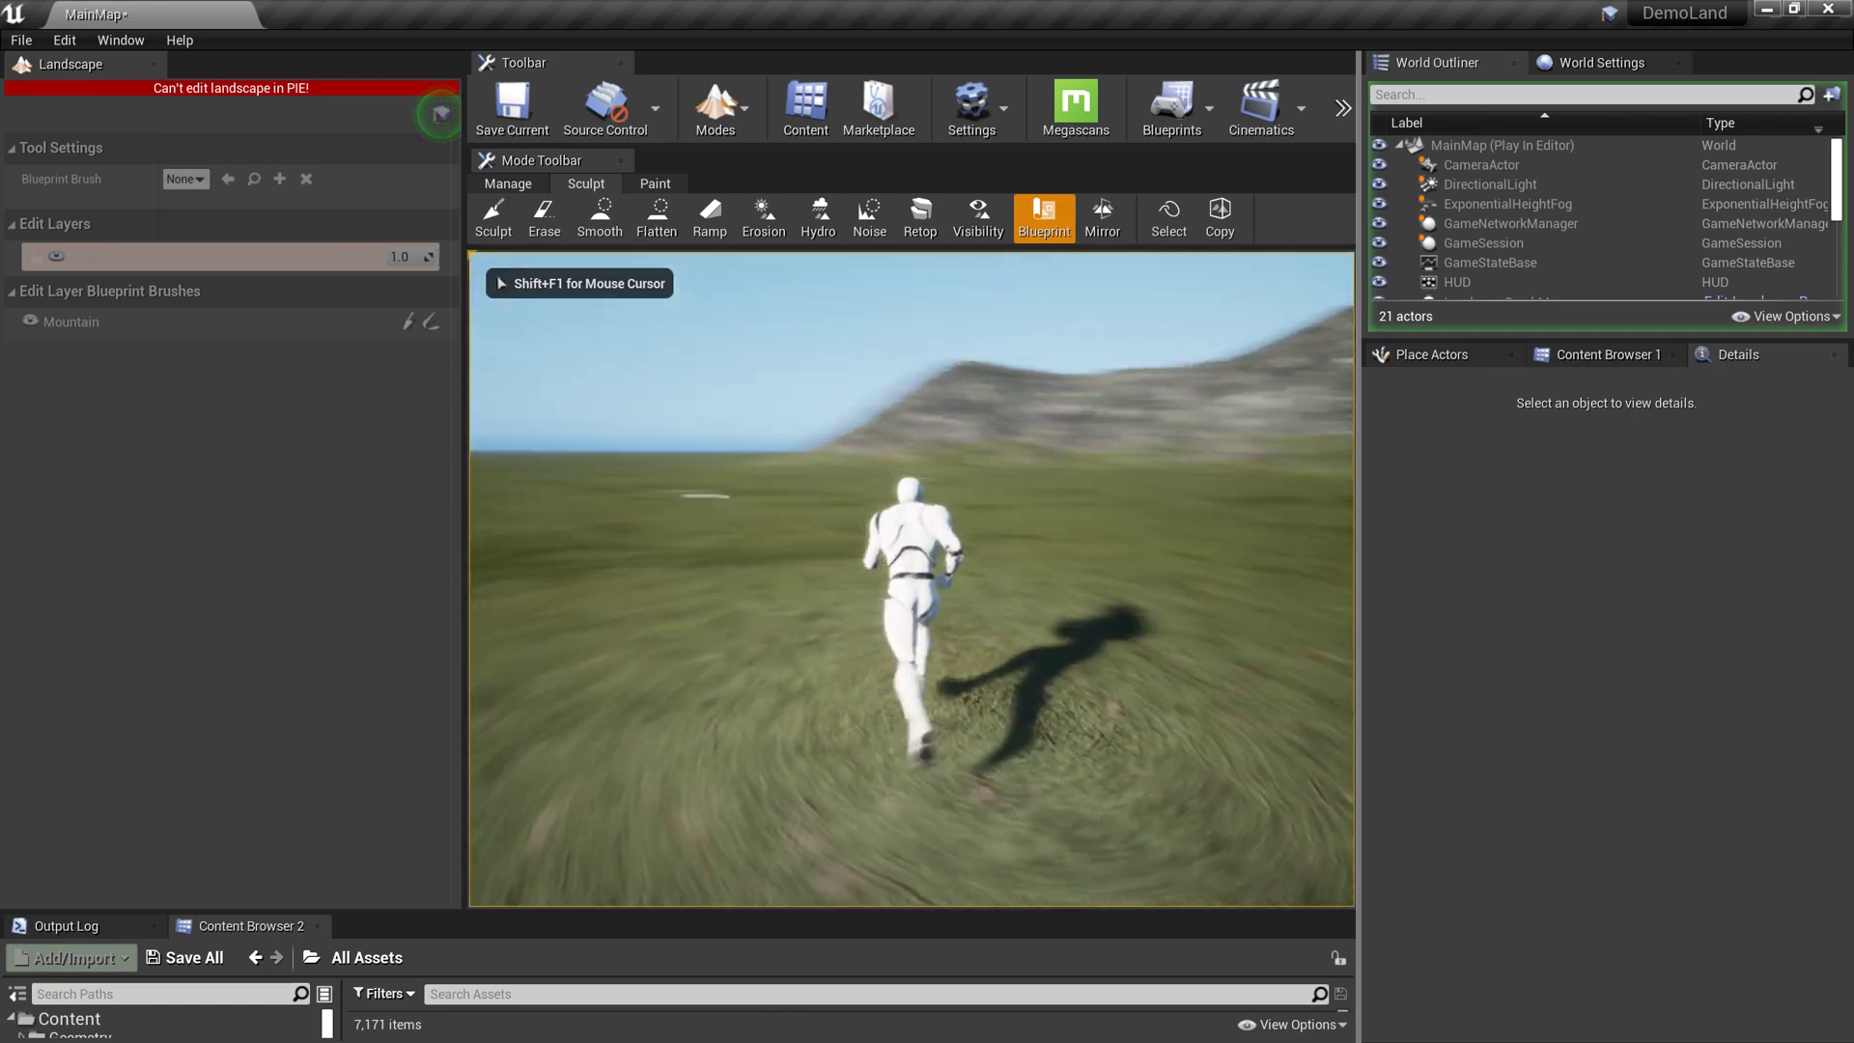
key(Escape)
right_drag(715, 701, 709, 705)
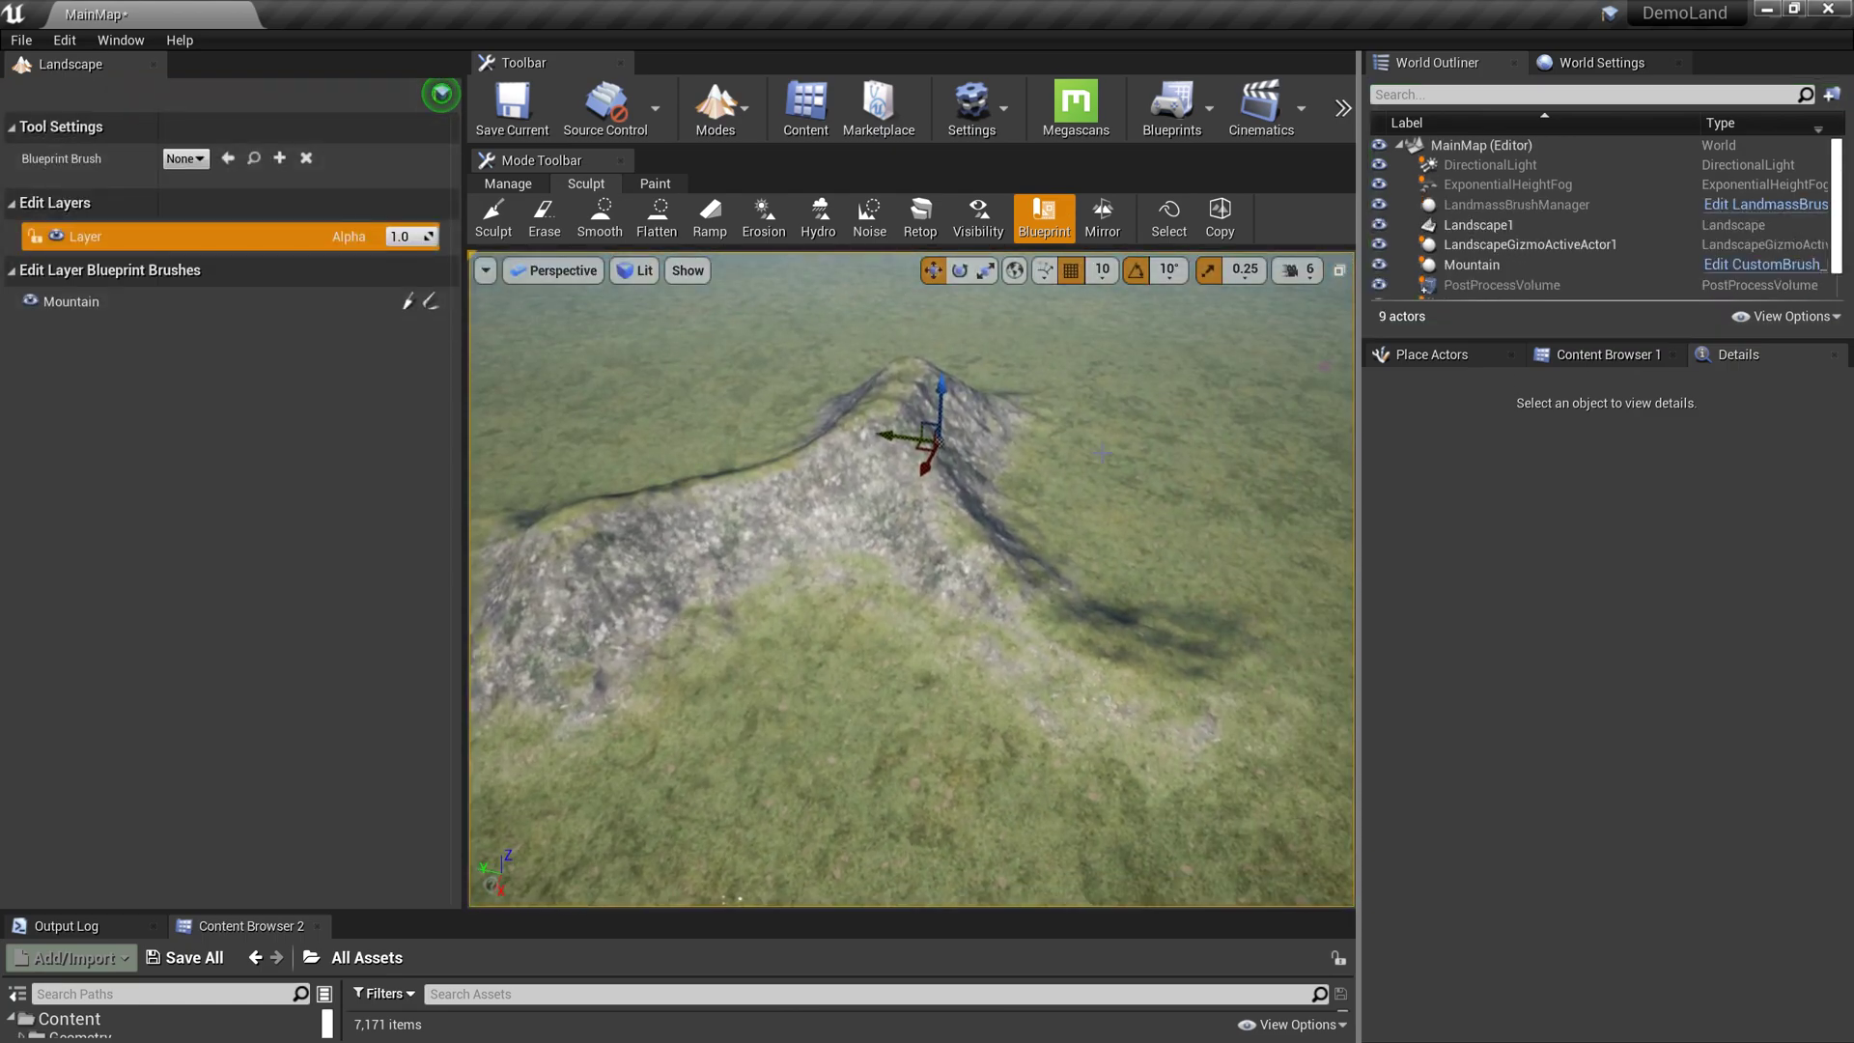
- Select the Mountain brush and collapse its blurring, curl noise, displacement and smooth blending settings to expose Terracing
click(1508, 264)
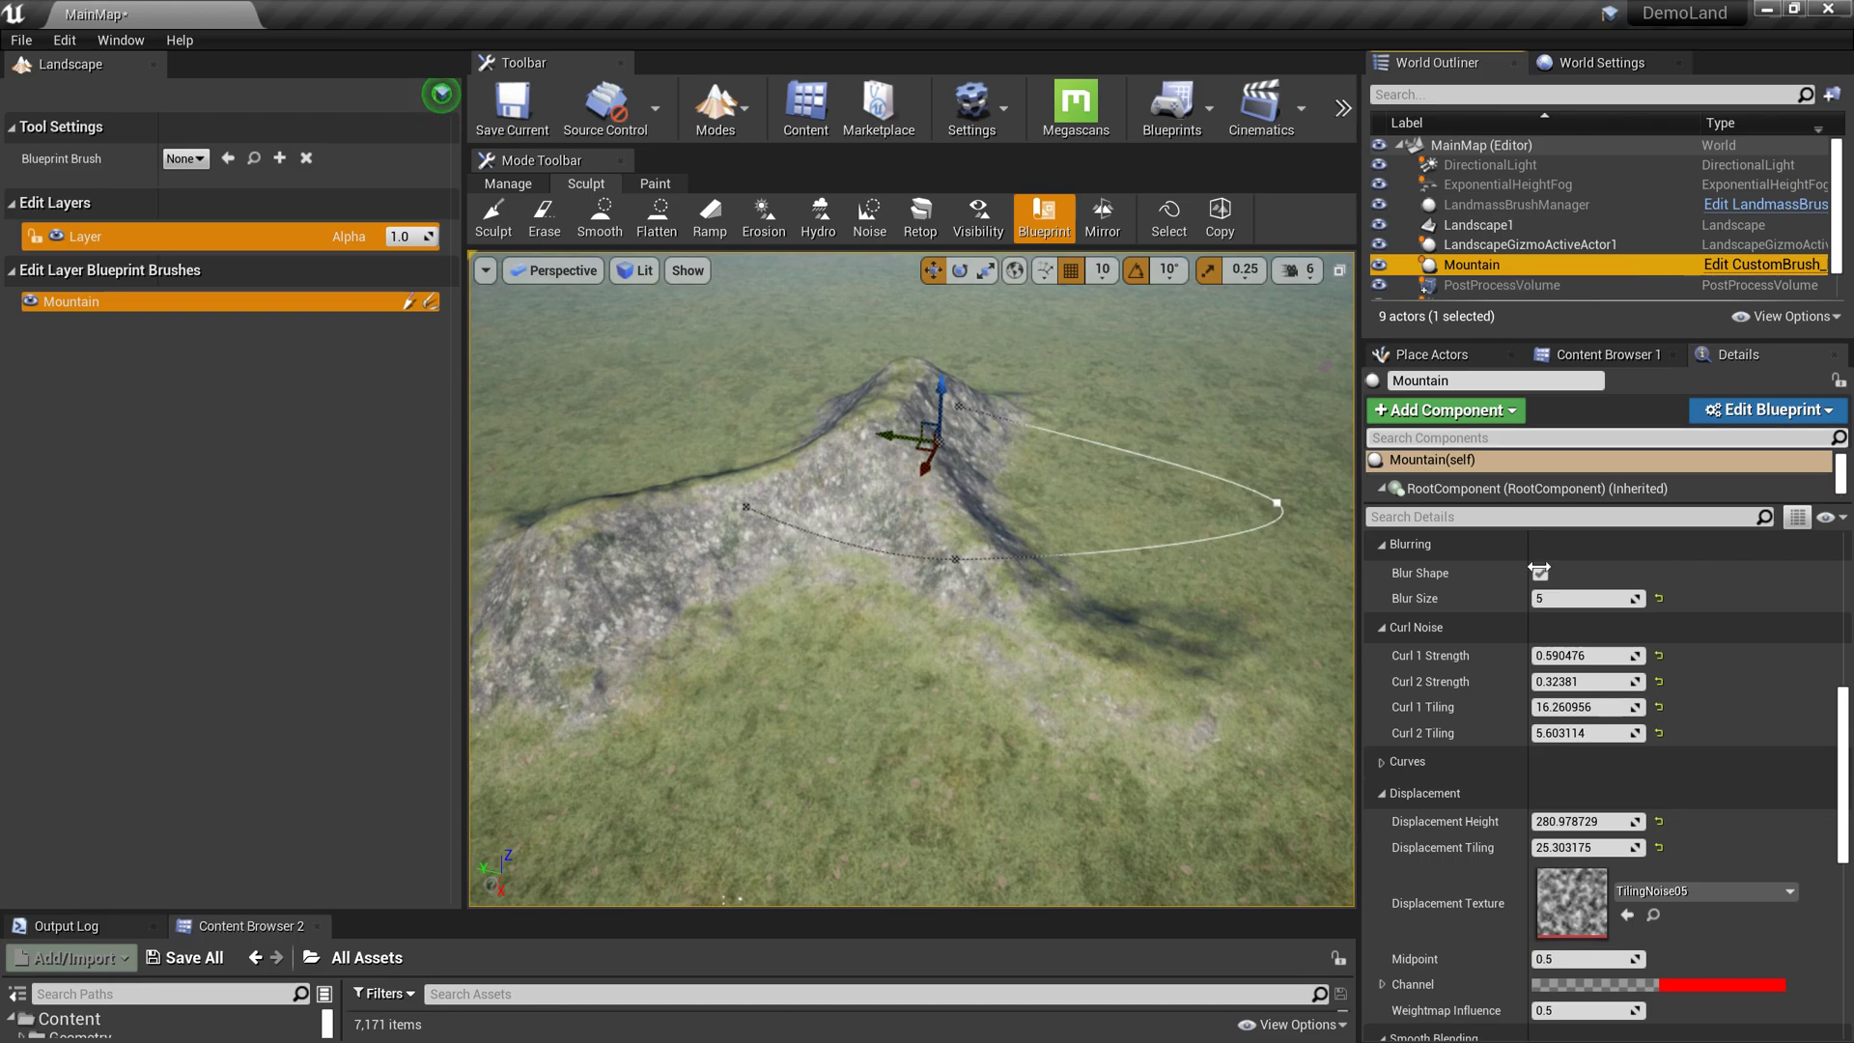
scroll(1550, 738, down, 3)
scroll(1548, 741, up, 5)
scroll(1547, 746, up, 1)
click(1381, 686)
click(1383, 715)
click(1384, 779)
click(1382, 809)
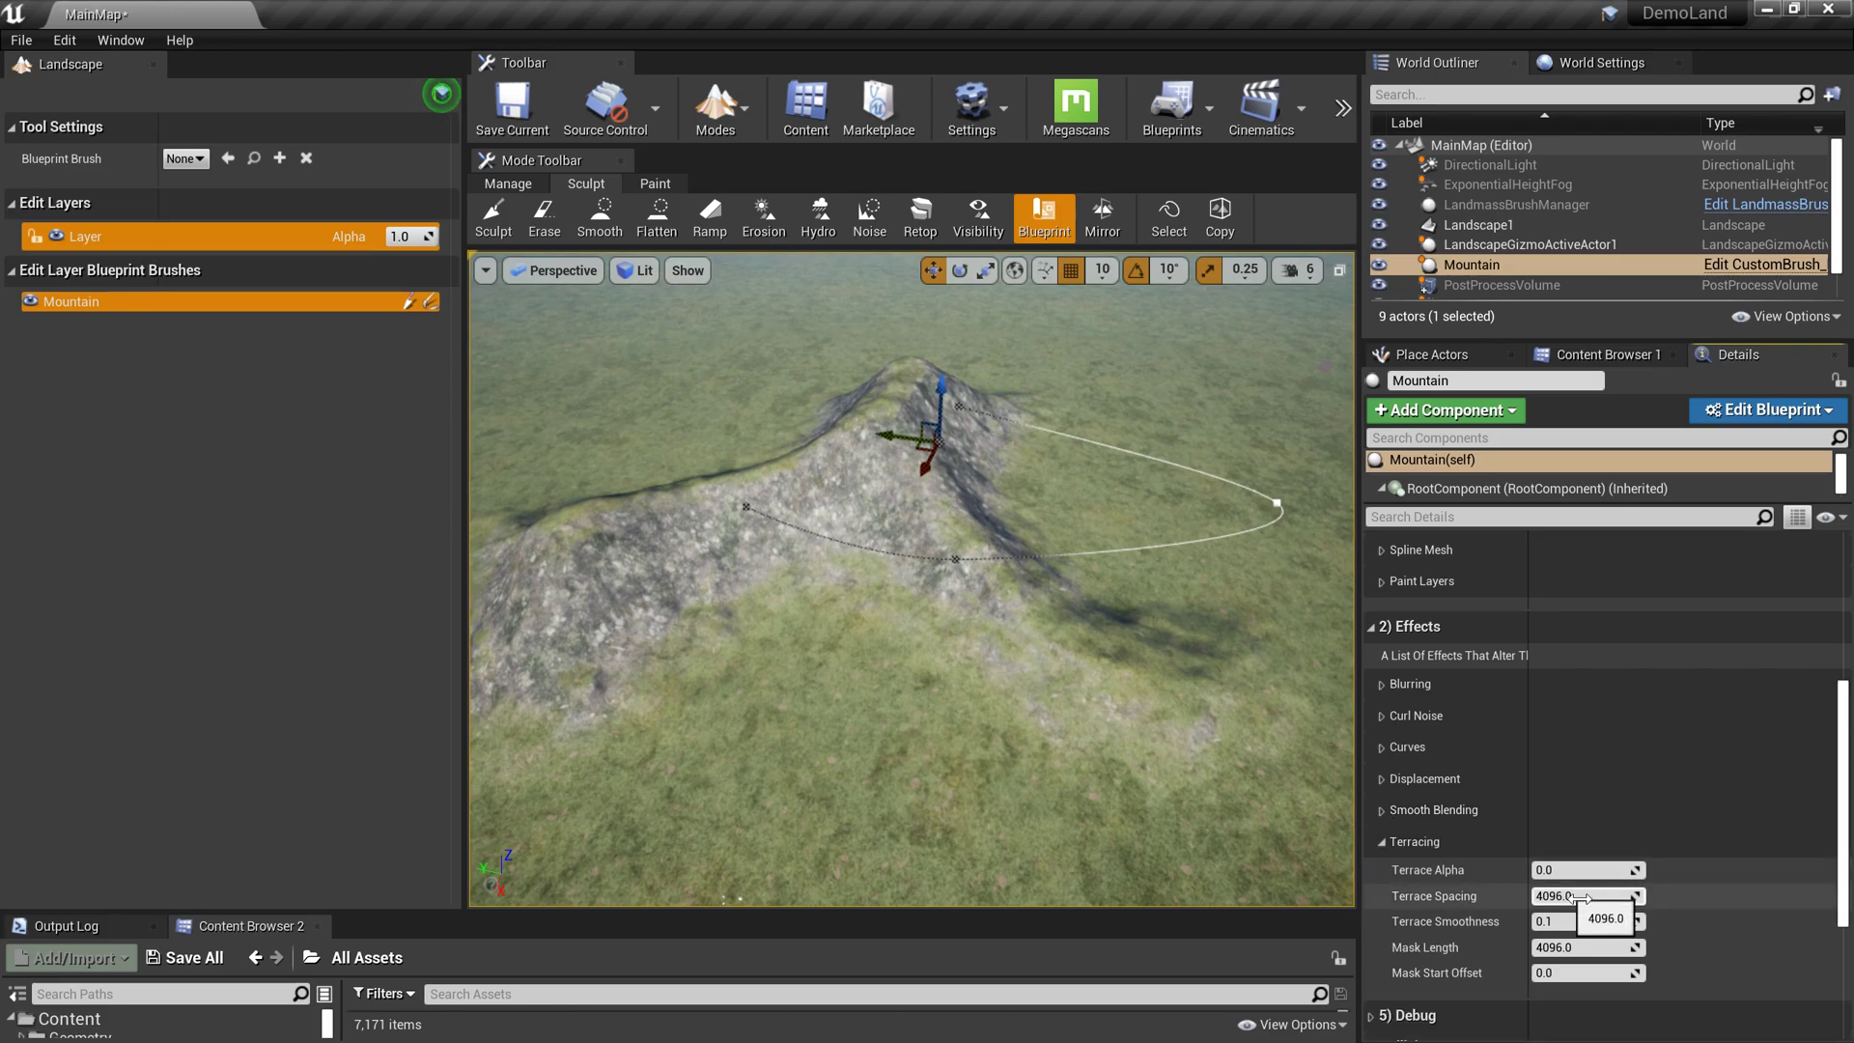
- Set the Mountain brush's terrace alpha to about 1.19 and terrace spacing to about 5361, and inspect the slopes
mouse_move(924, 426)
mouse_down()
mouse_move(1120, 424)
mouse_move(1030, 463)
mouse_up()
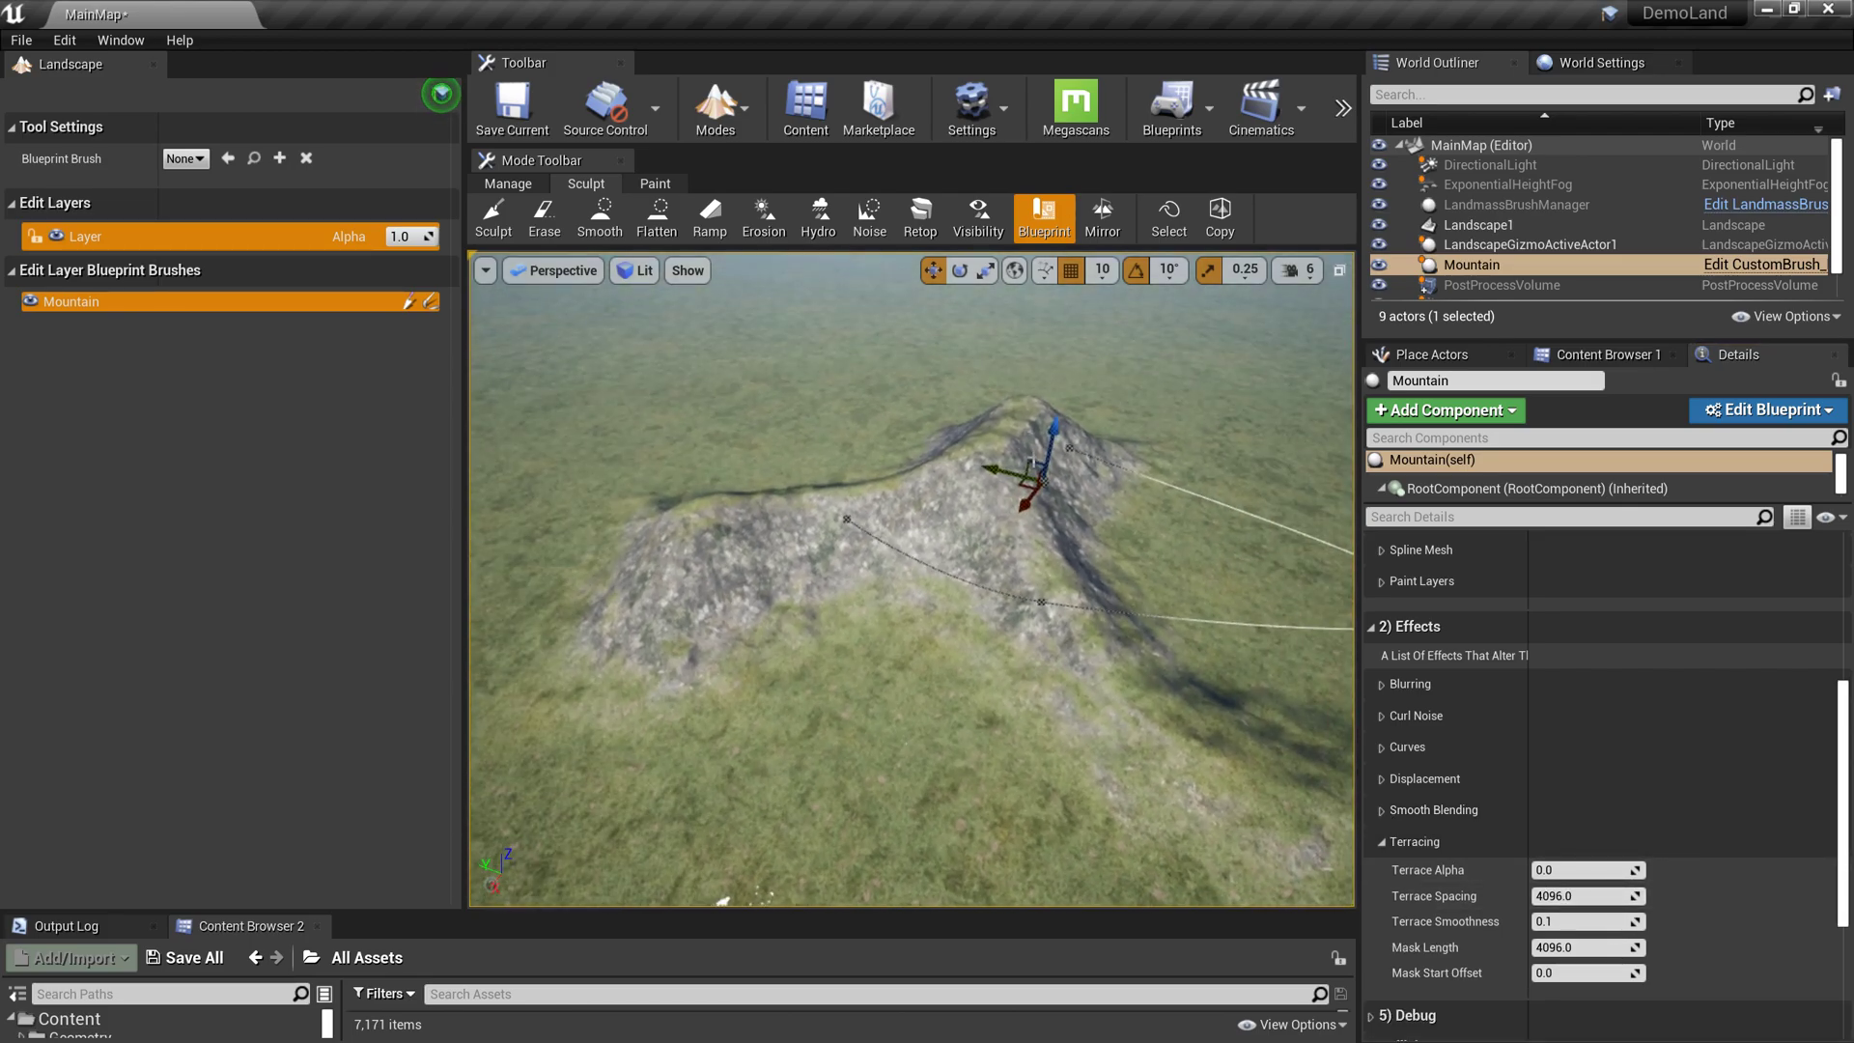
mouse_move(1622, 869)
mouse_down()
mouse_move(1622, 885)
mouse_move(1633, 869)
mouse_up()
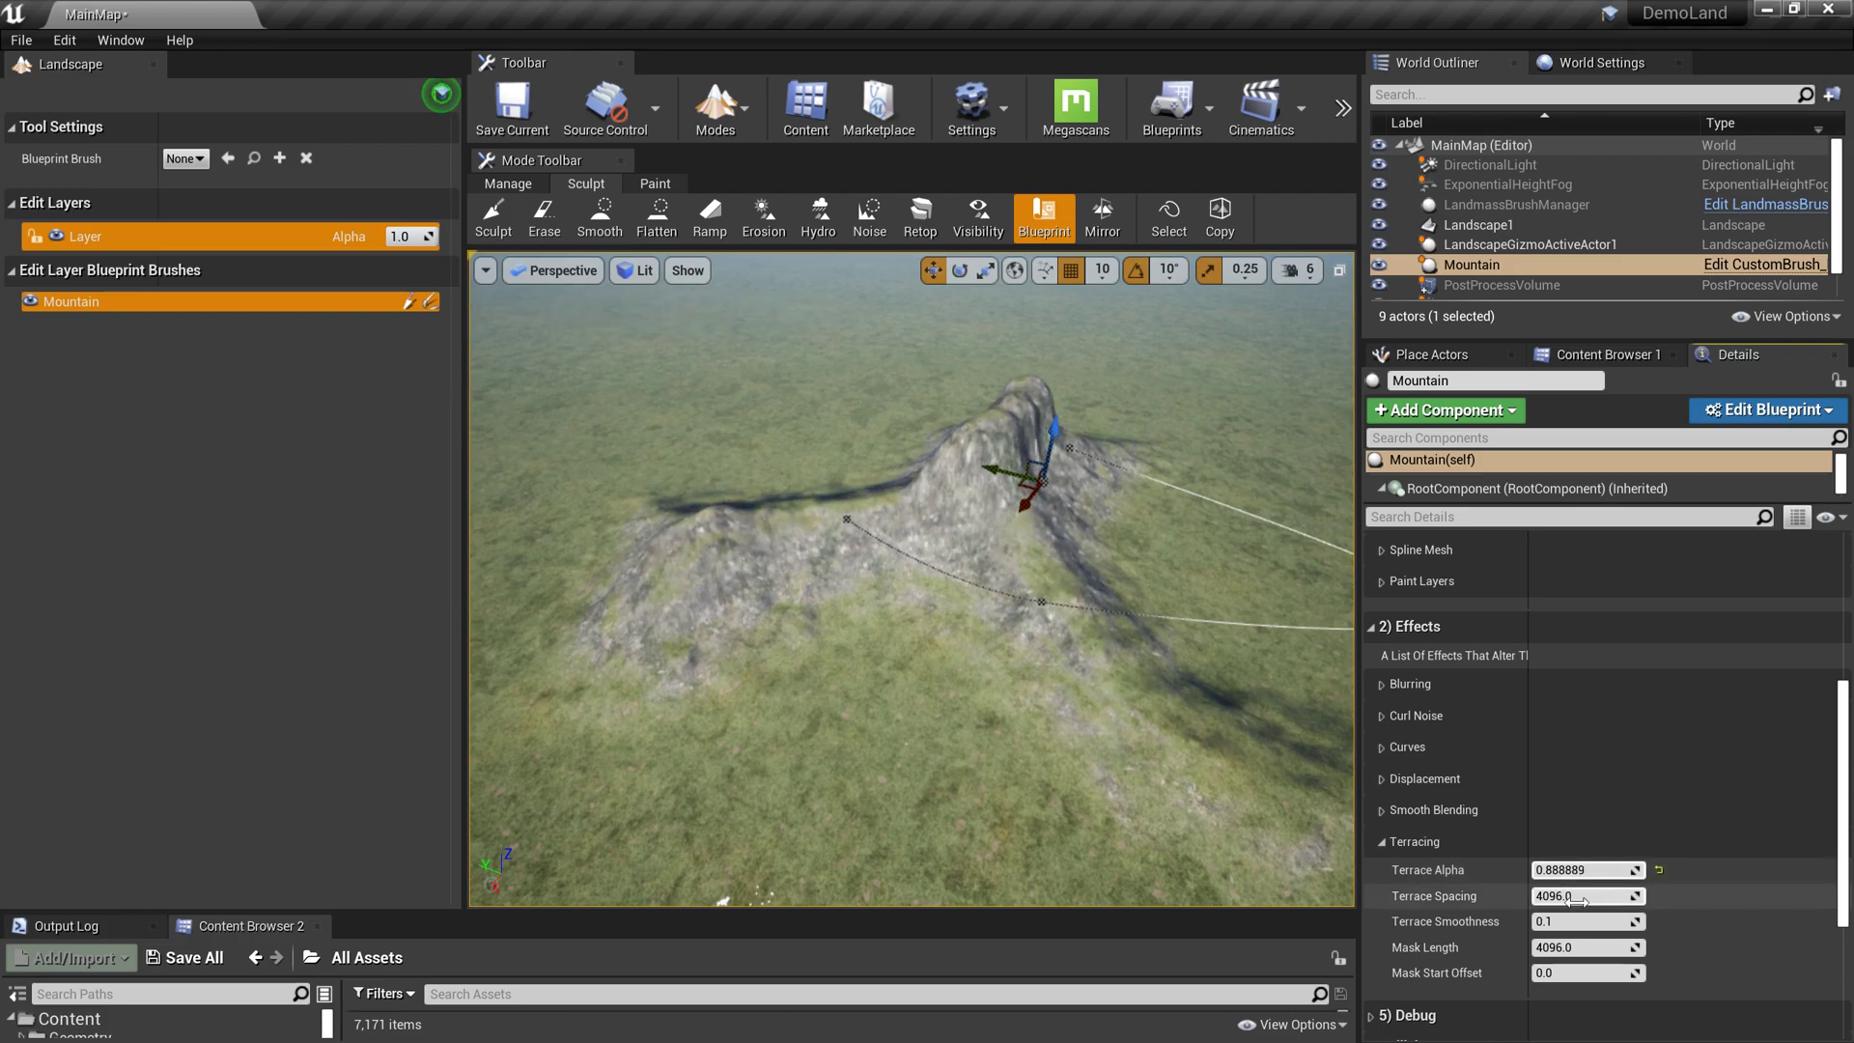
right_drag(1178, 656, 1198, 753)
drag(1583, 870, 1622, 895)
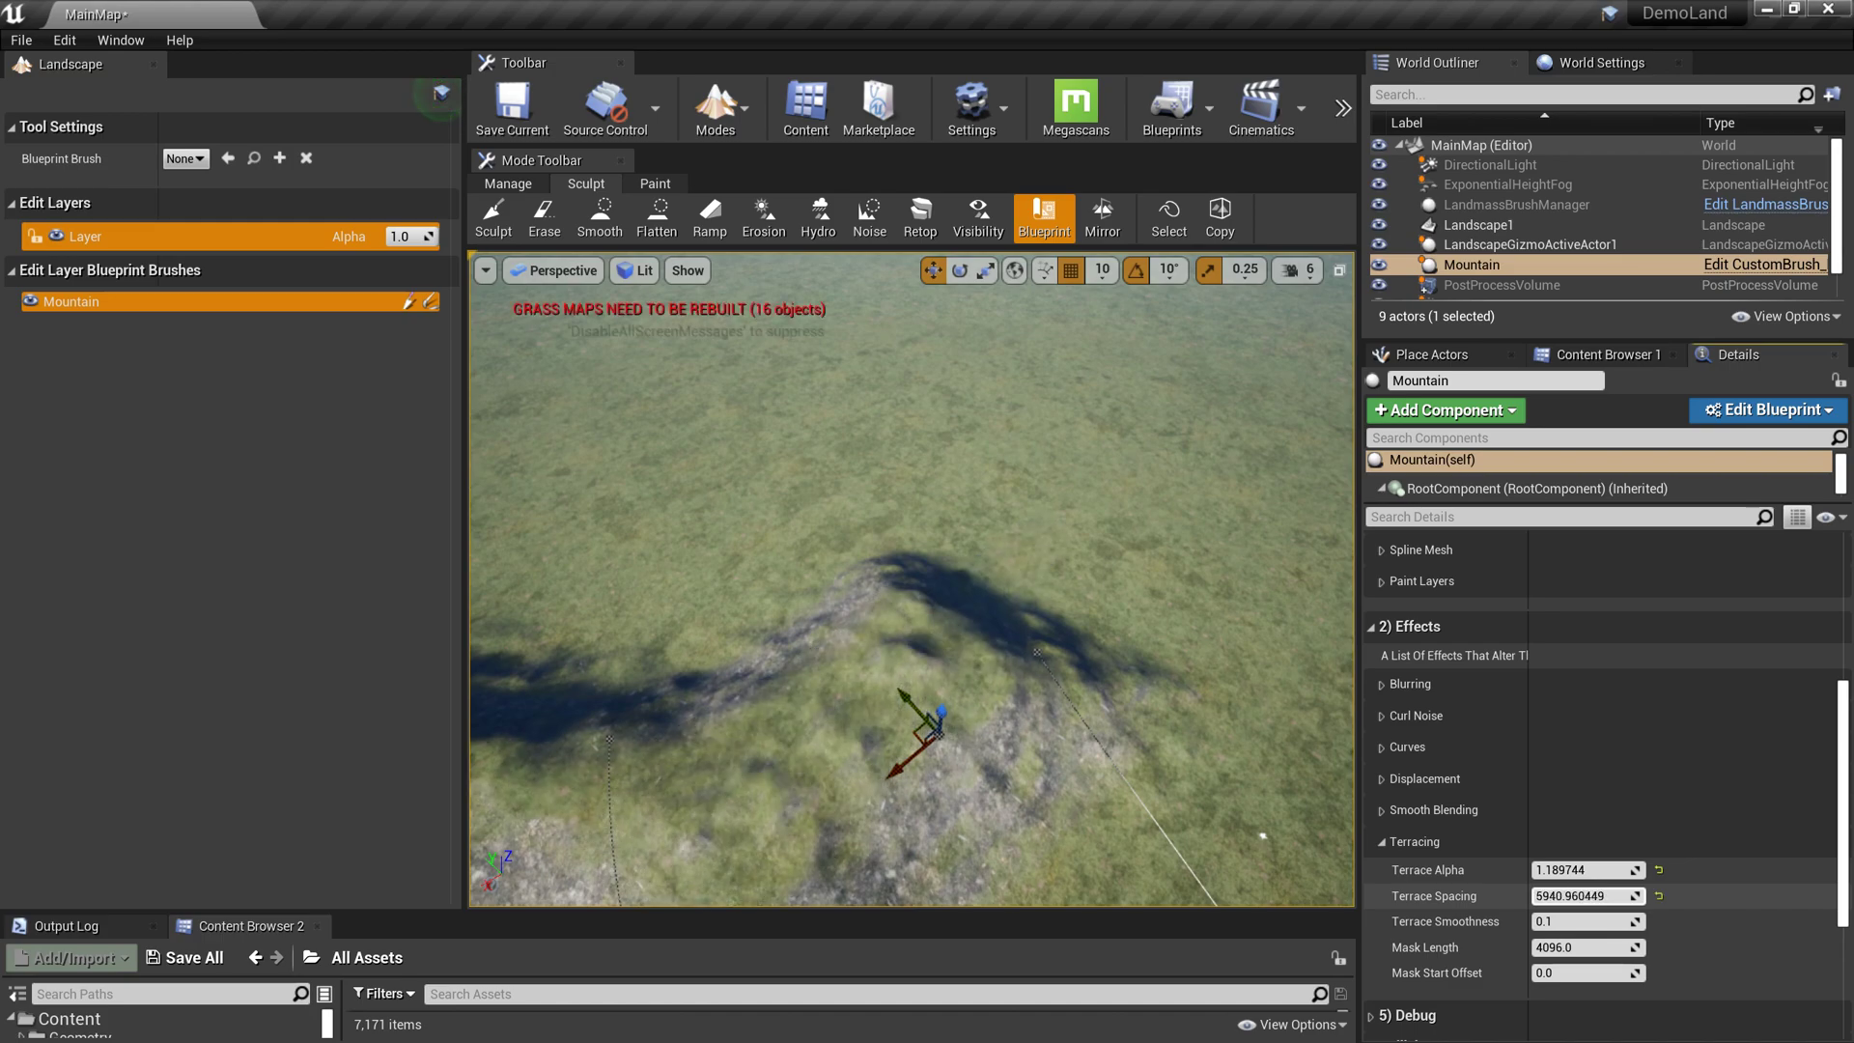
right_drag(1263, 836, 1111, 763)
click(1062, 763)
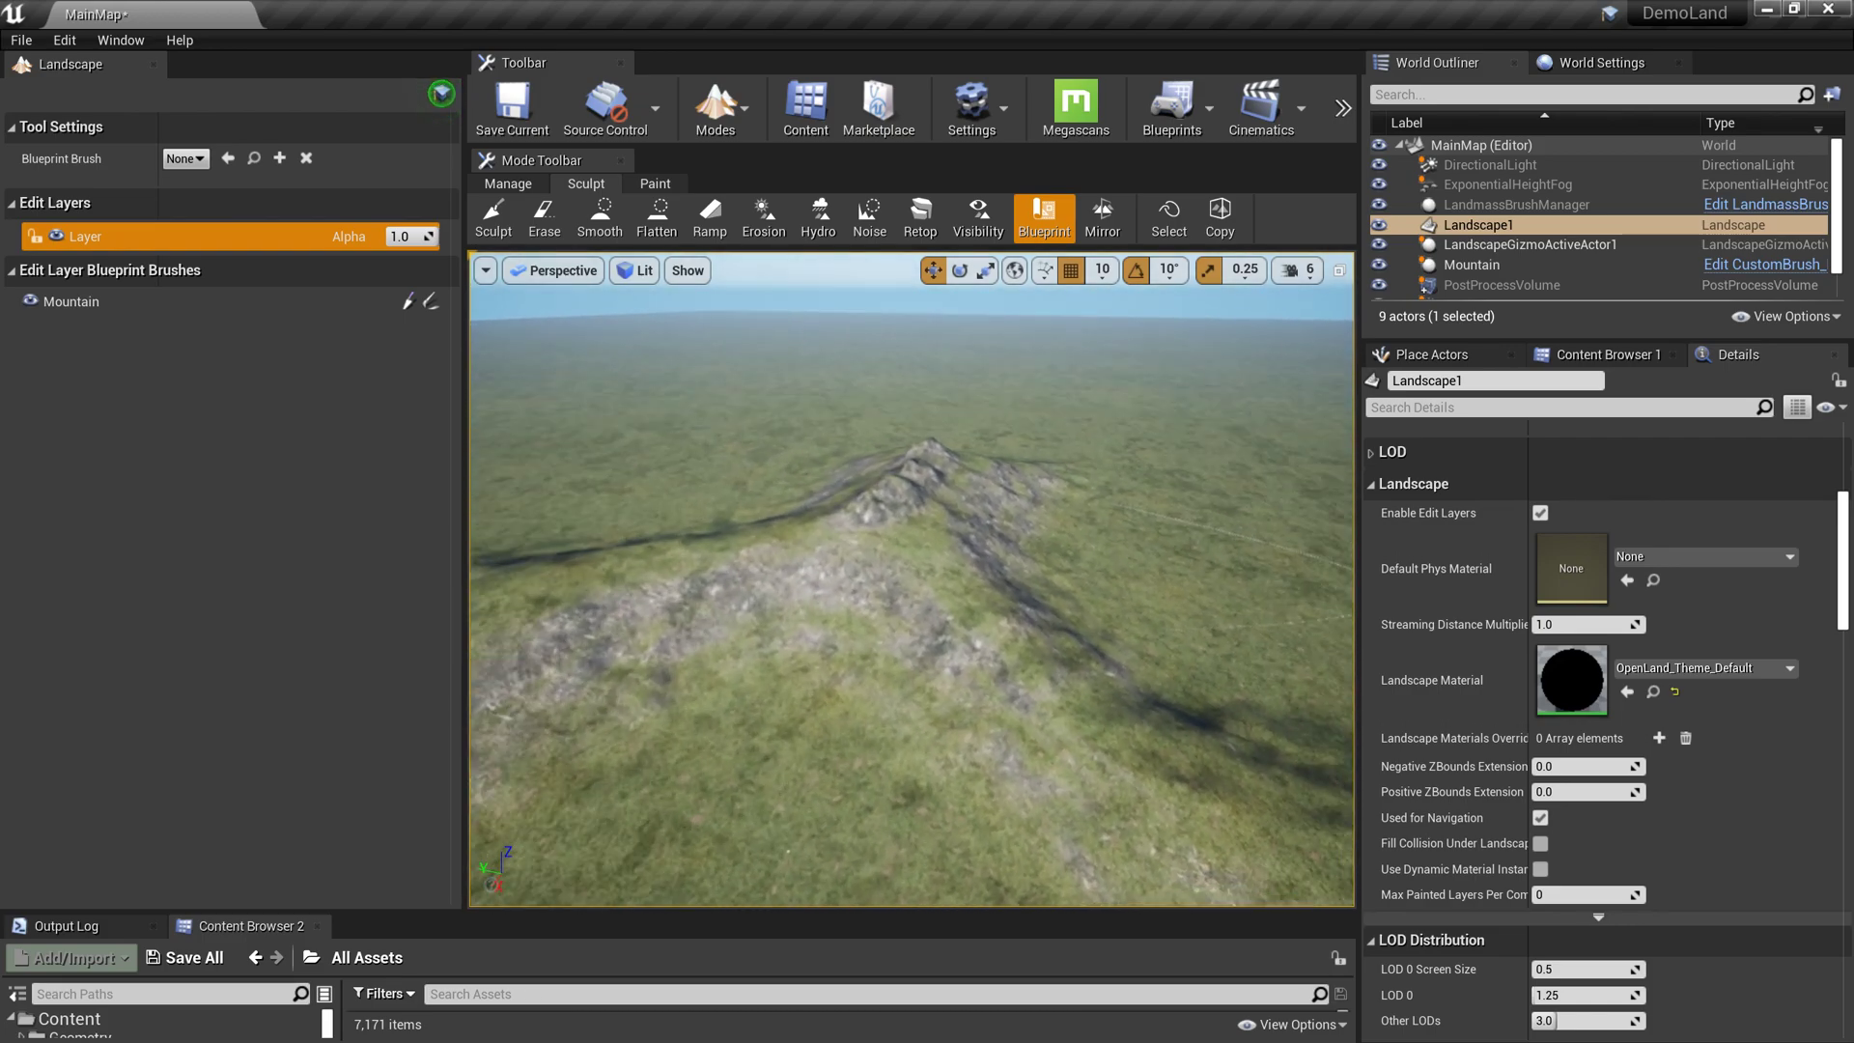
right_drag(912, 579, 753, 584)
right_drag(1118, 753, 1118, 707)
right_drag(953, 616, 1120, 601)
mouse_move(802, 425)
right_down()
mouse_move(787, 415)
mouse_move(797, 488)
mouse_move(817, 446)
mouse_move(776, 434)
right_up()
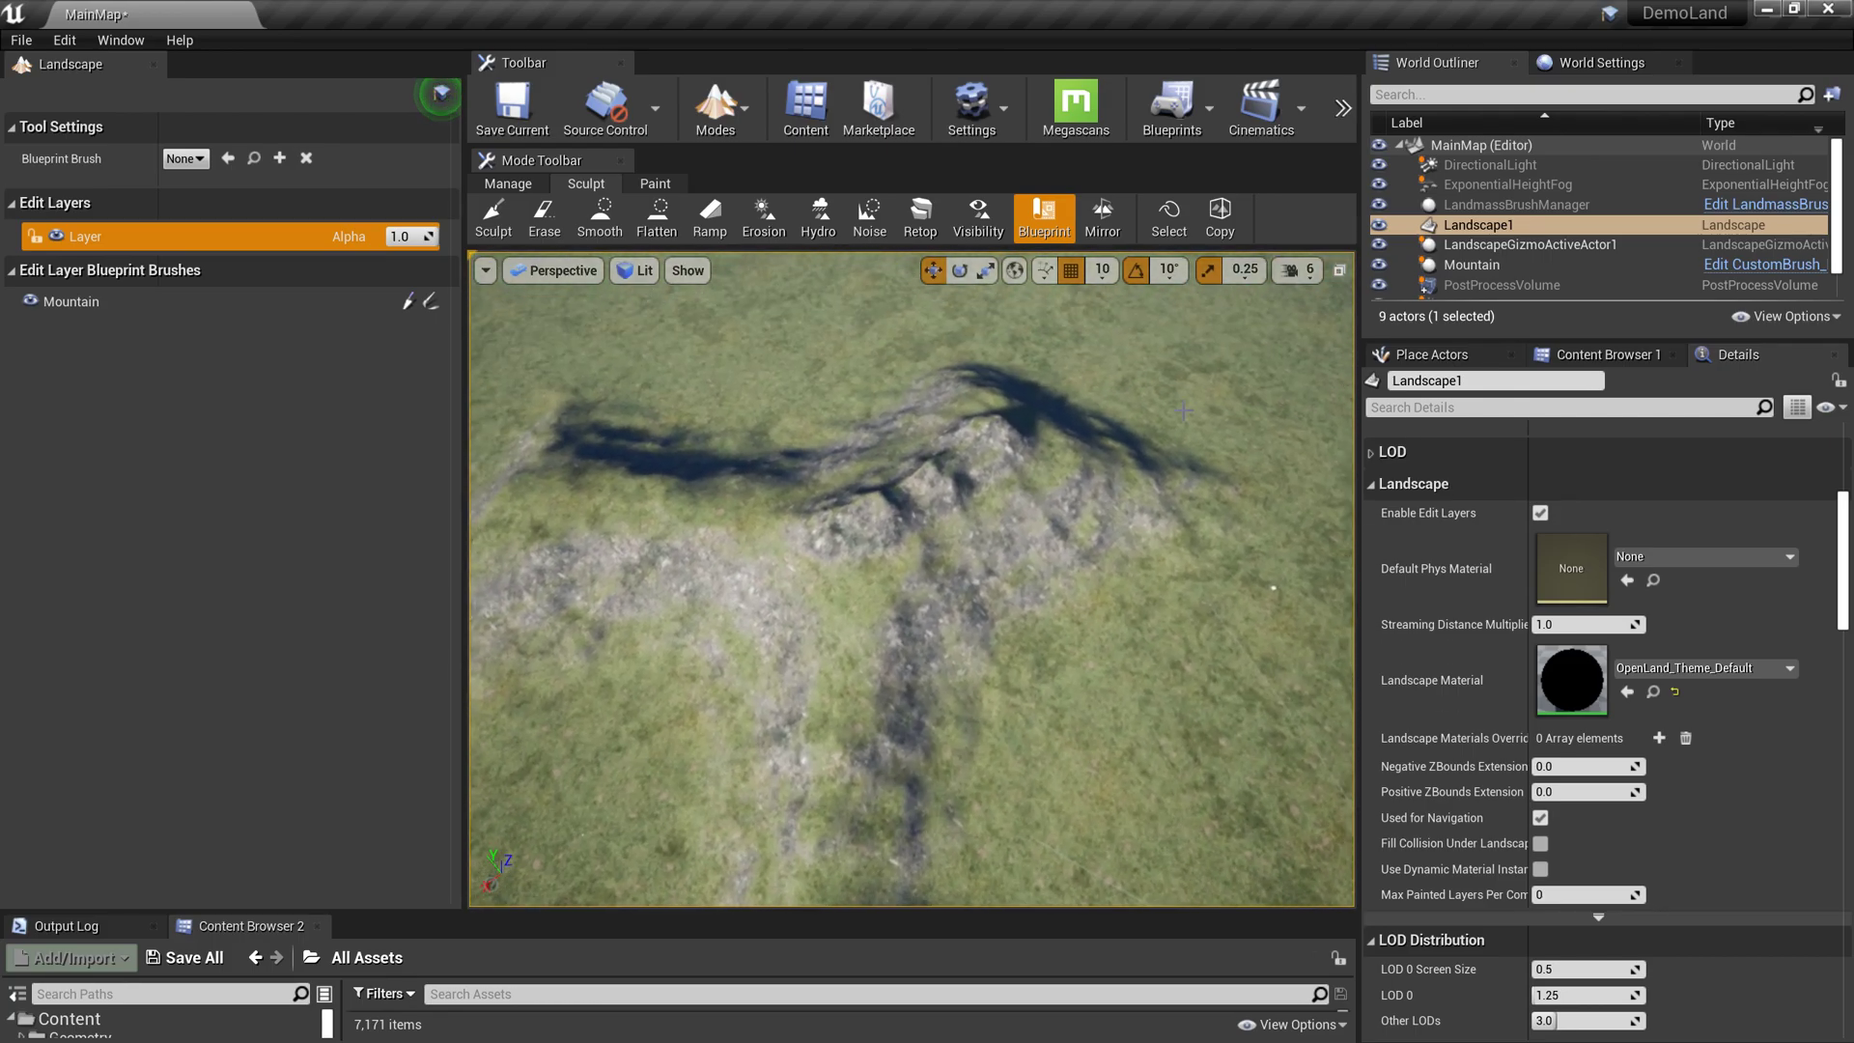
- Duplicate the Mountain brush, place the copy on the open terrain beside the original and raise it
double_click(1472, 263)
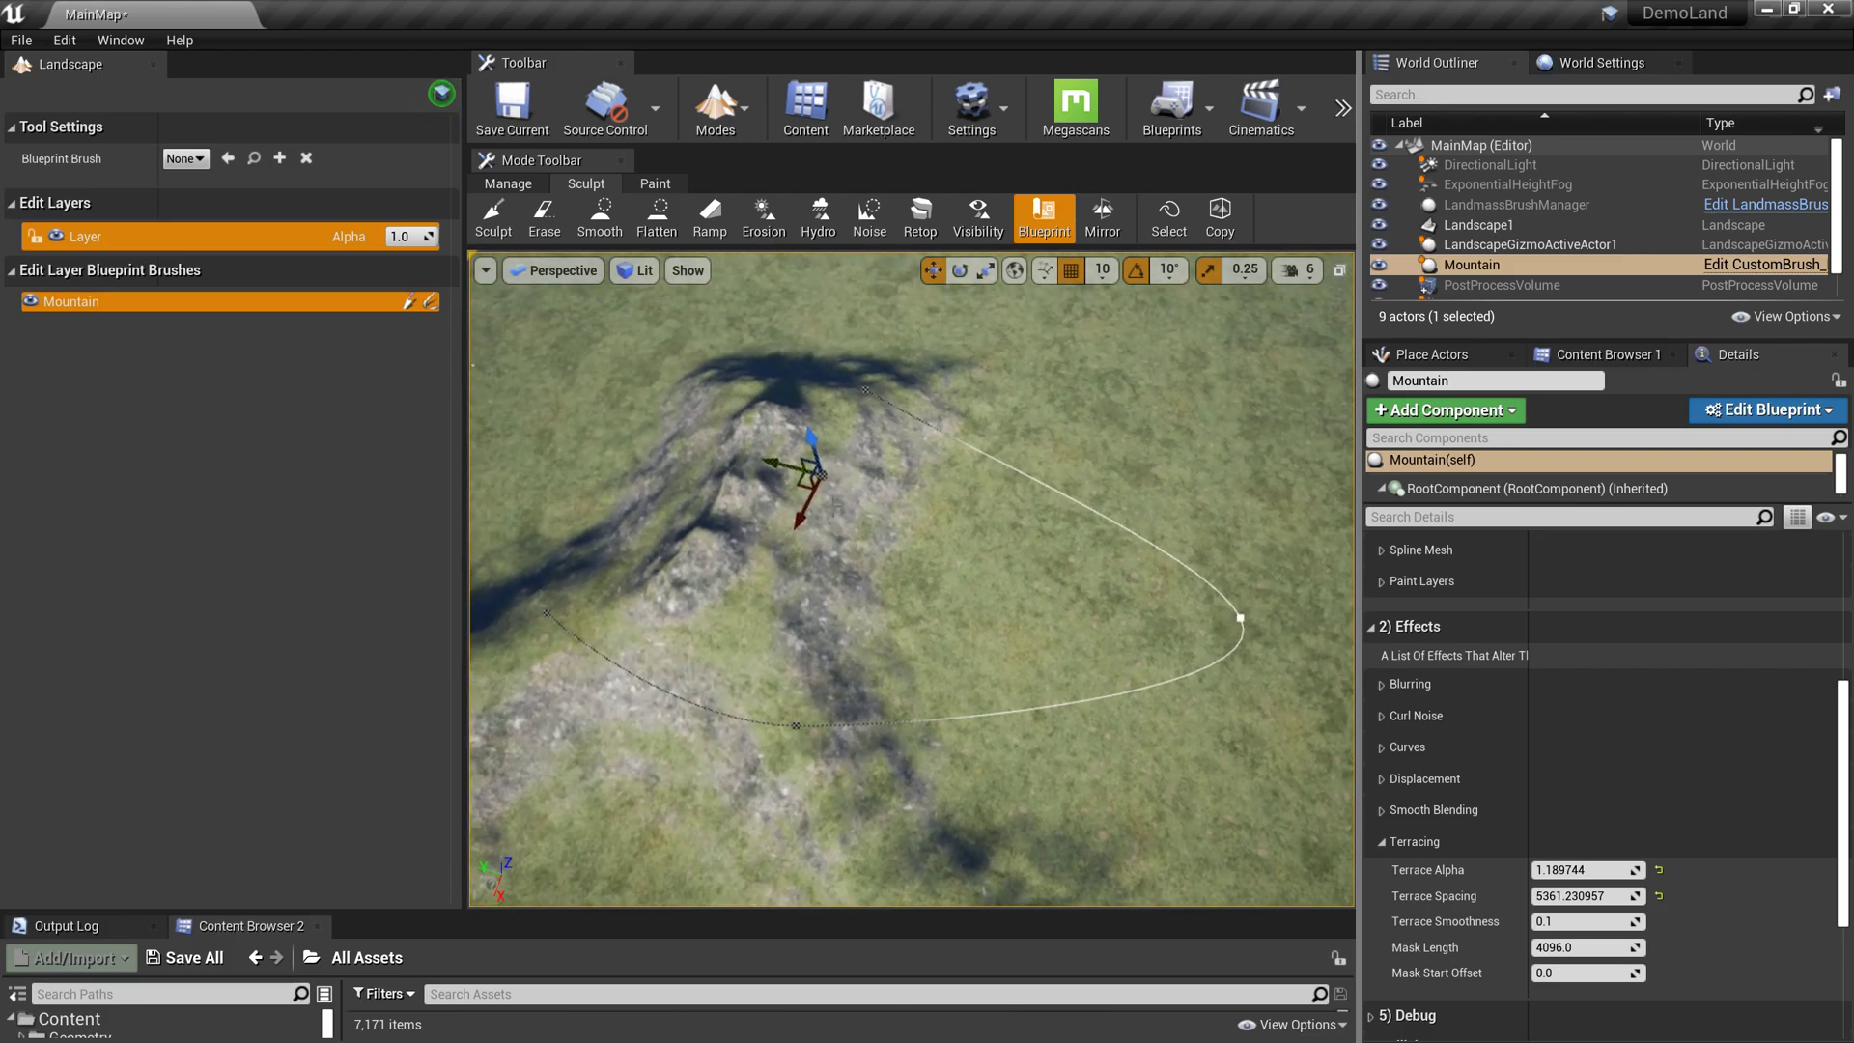
alt+drag(788, 474, 1227, 547)
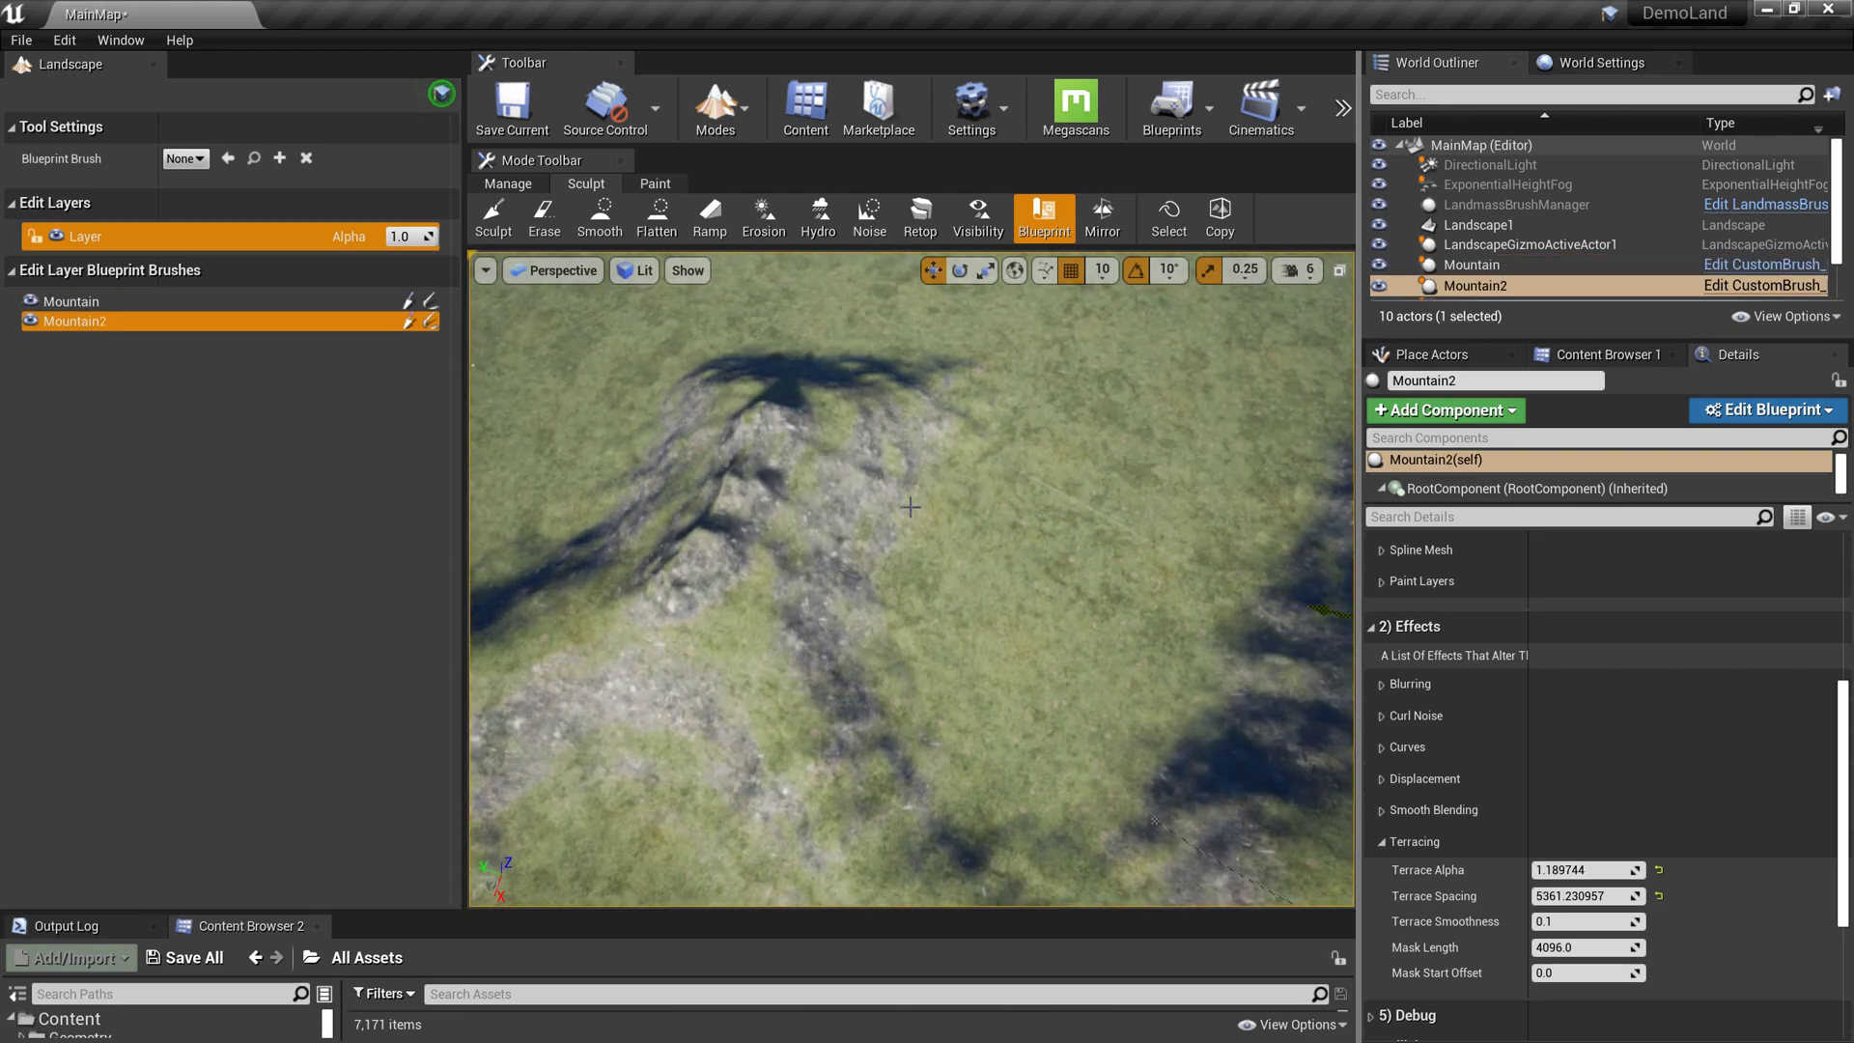
key(f)
drag(841, 541, 937, 529)
right_drag(969, 374, 978, 396)
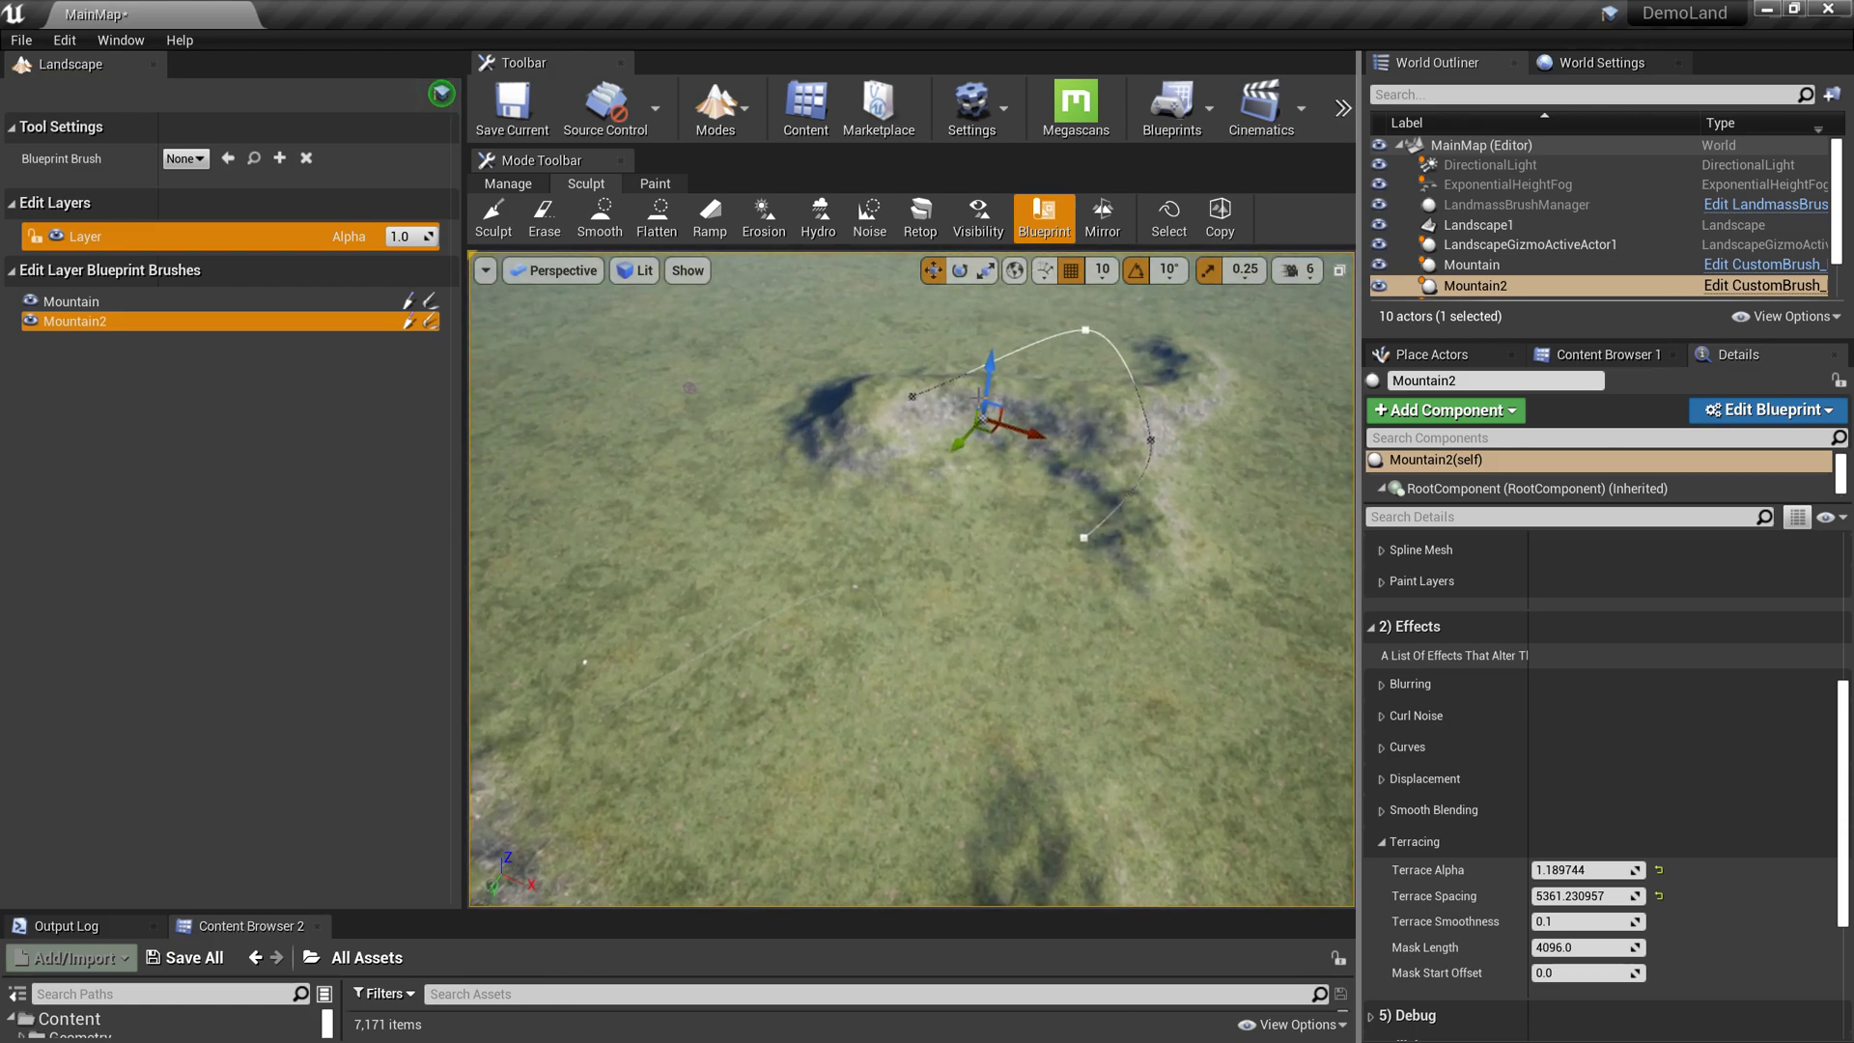
drag(988, 381, 993, 338)
right_drag(997, 351, 978, 402)
- Rotate the duplicated mountain brush so its ridge faces a different direction from the original
key(e)
drag(1053, 431, 1087, 424)
right_drag(1091, 416, 1144, 454)
click(1081, 415)
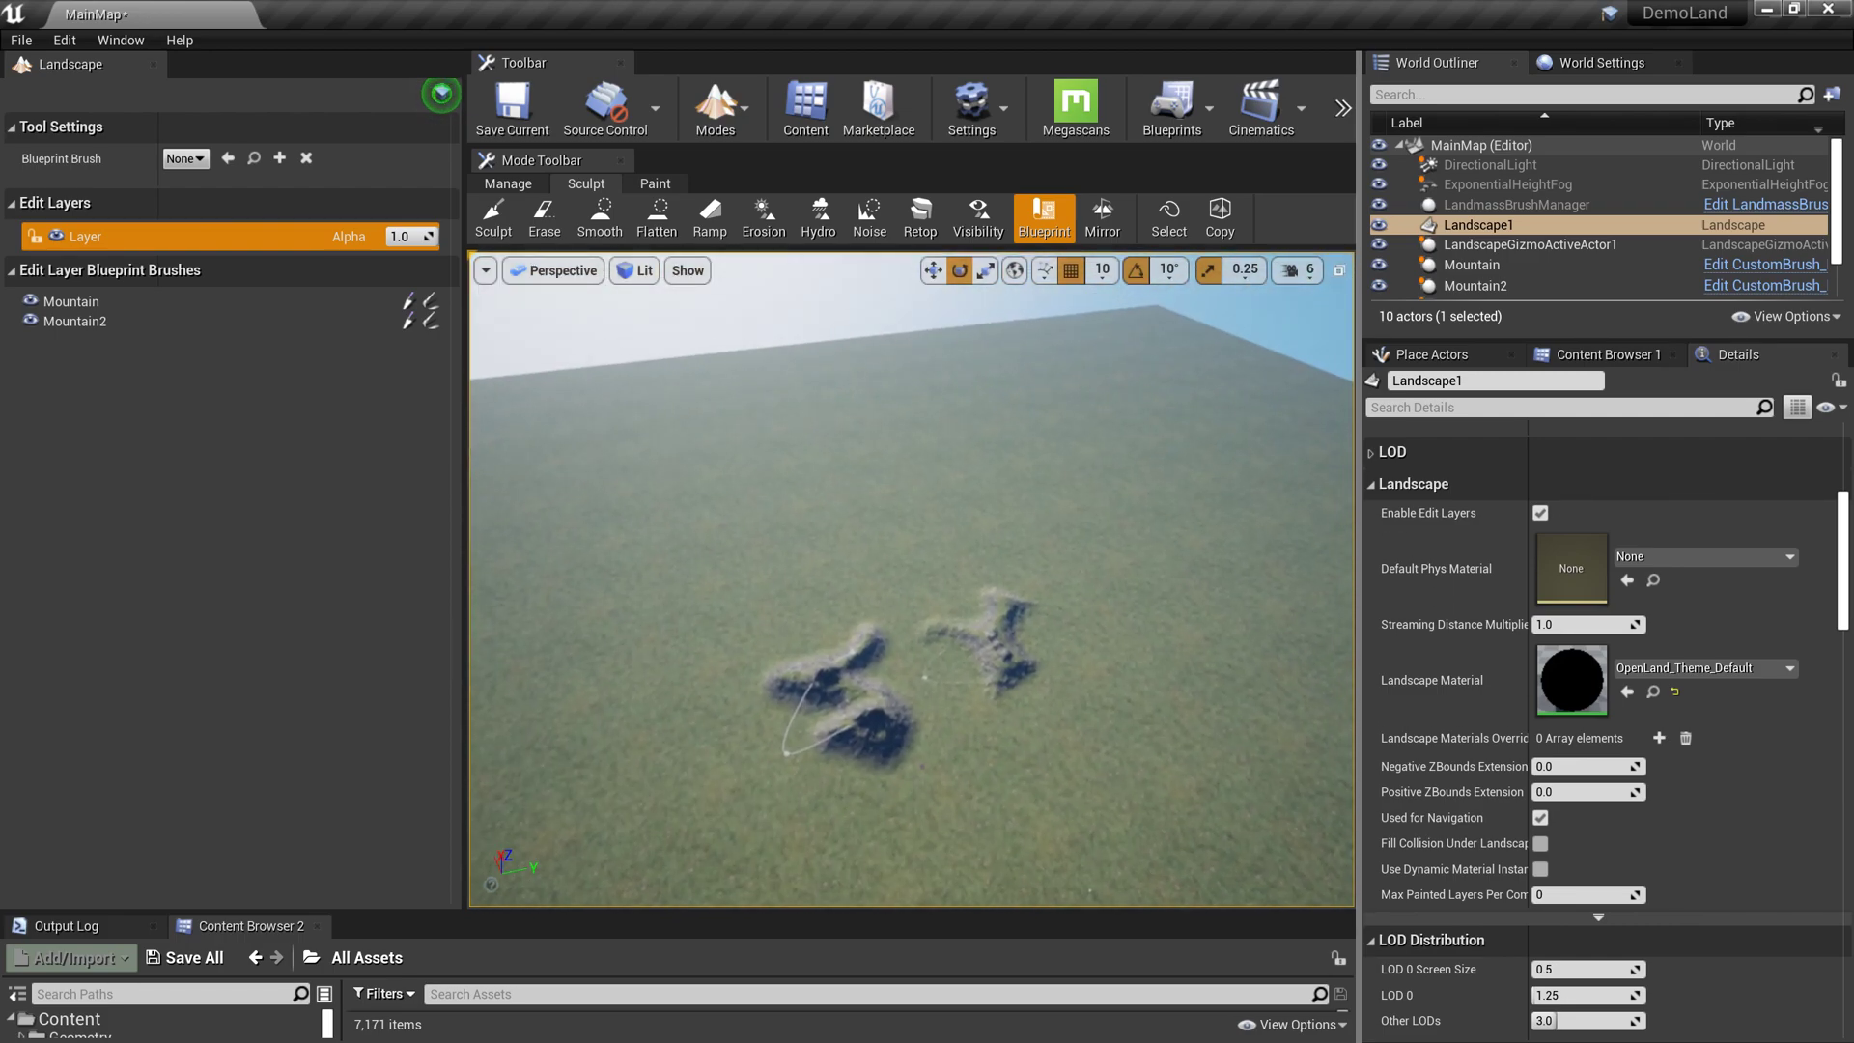
right_drag(1125, 415, 1116, 444)
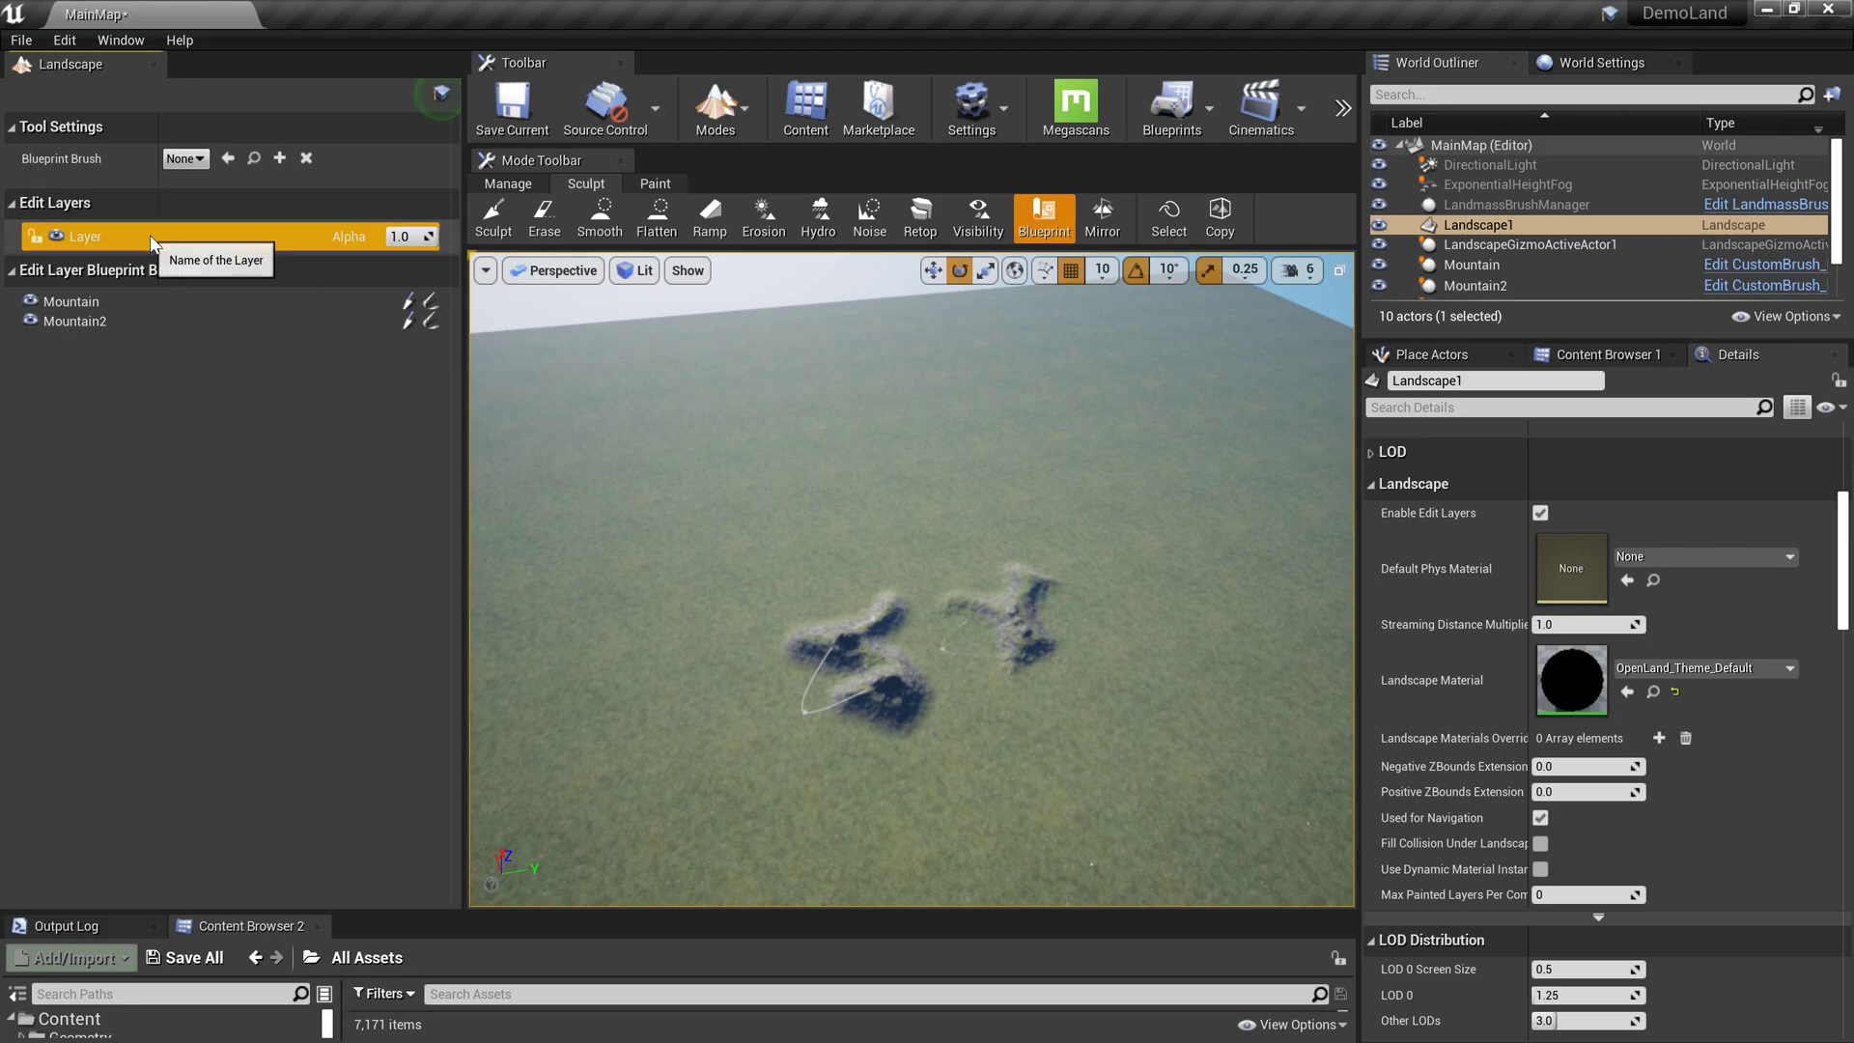
- Create a second landscape edit layer and name it Noise
right_click(180, 241)
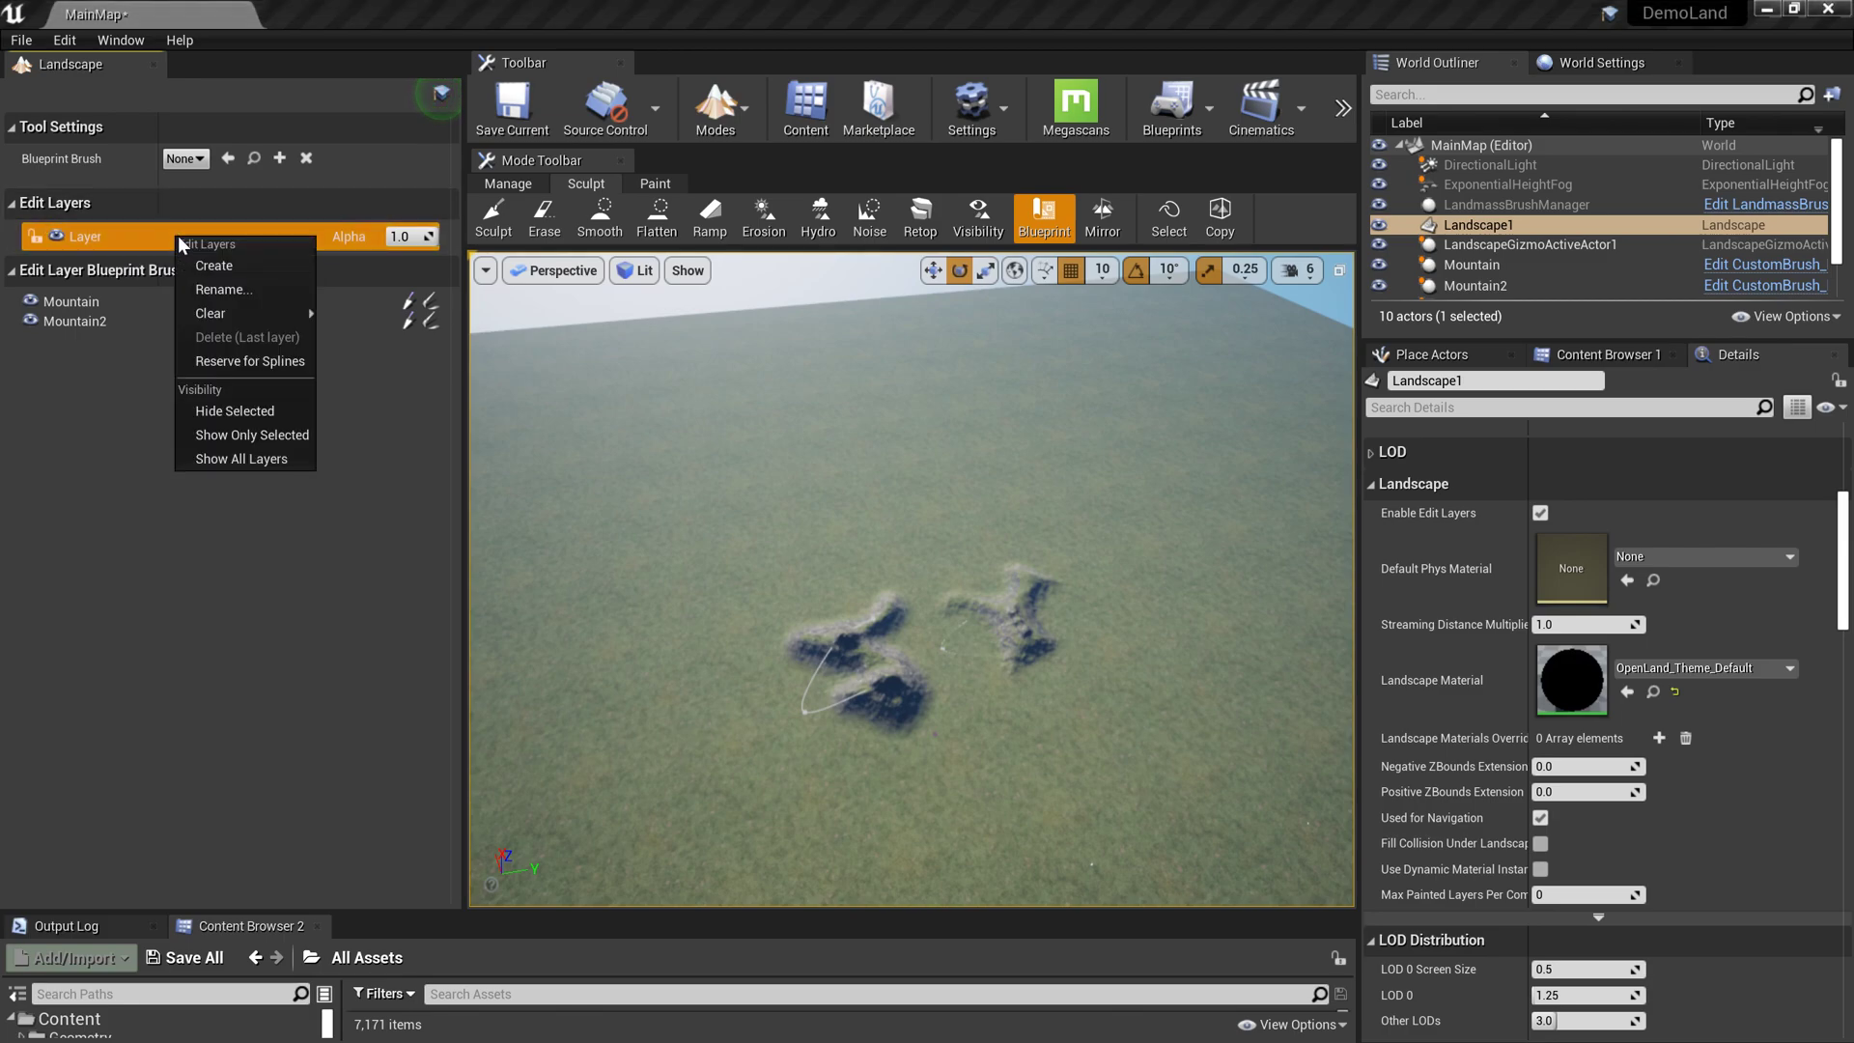
click(212, 264)
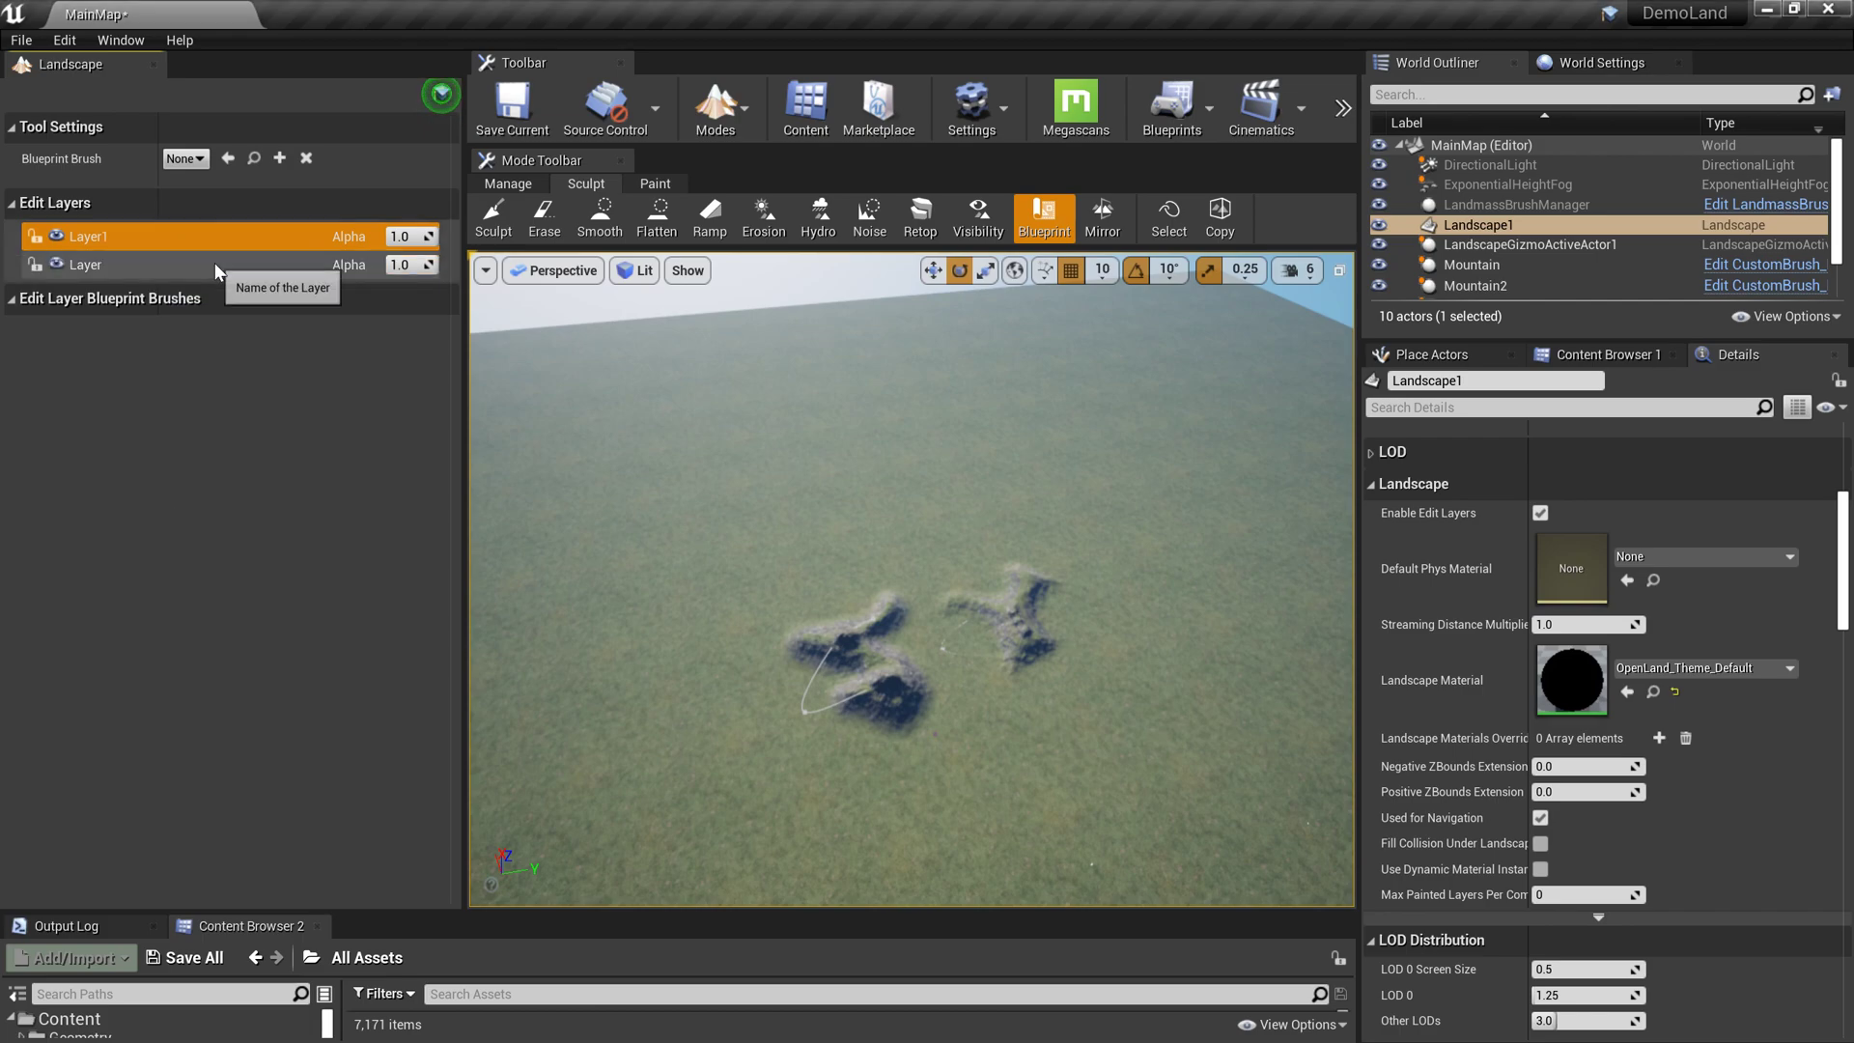
double_click(125, 241)
text(N)
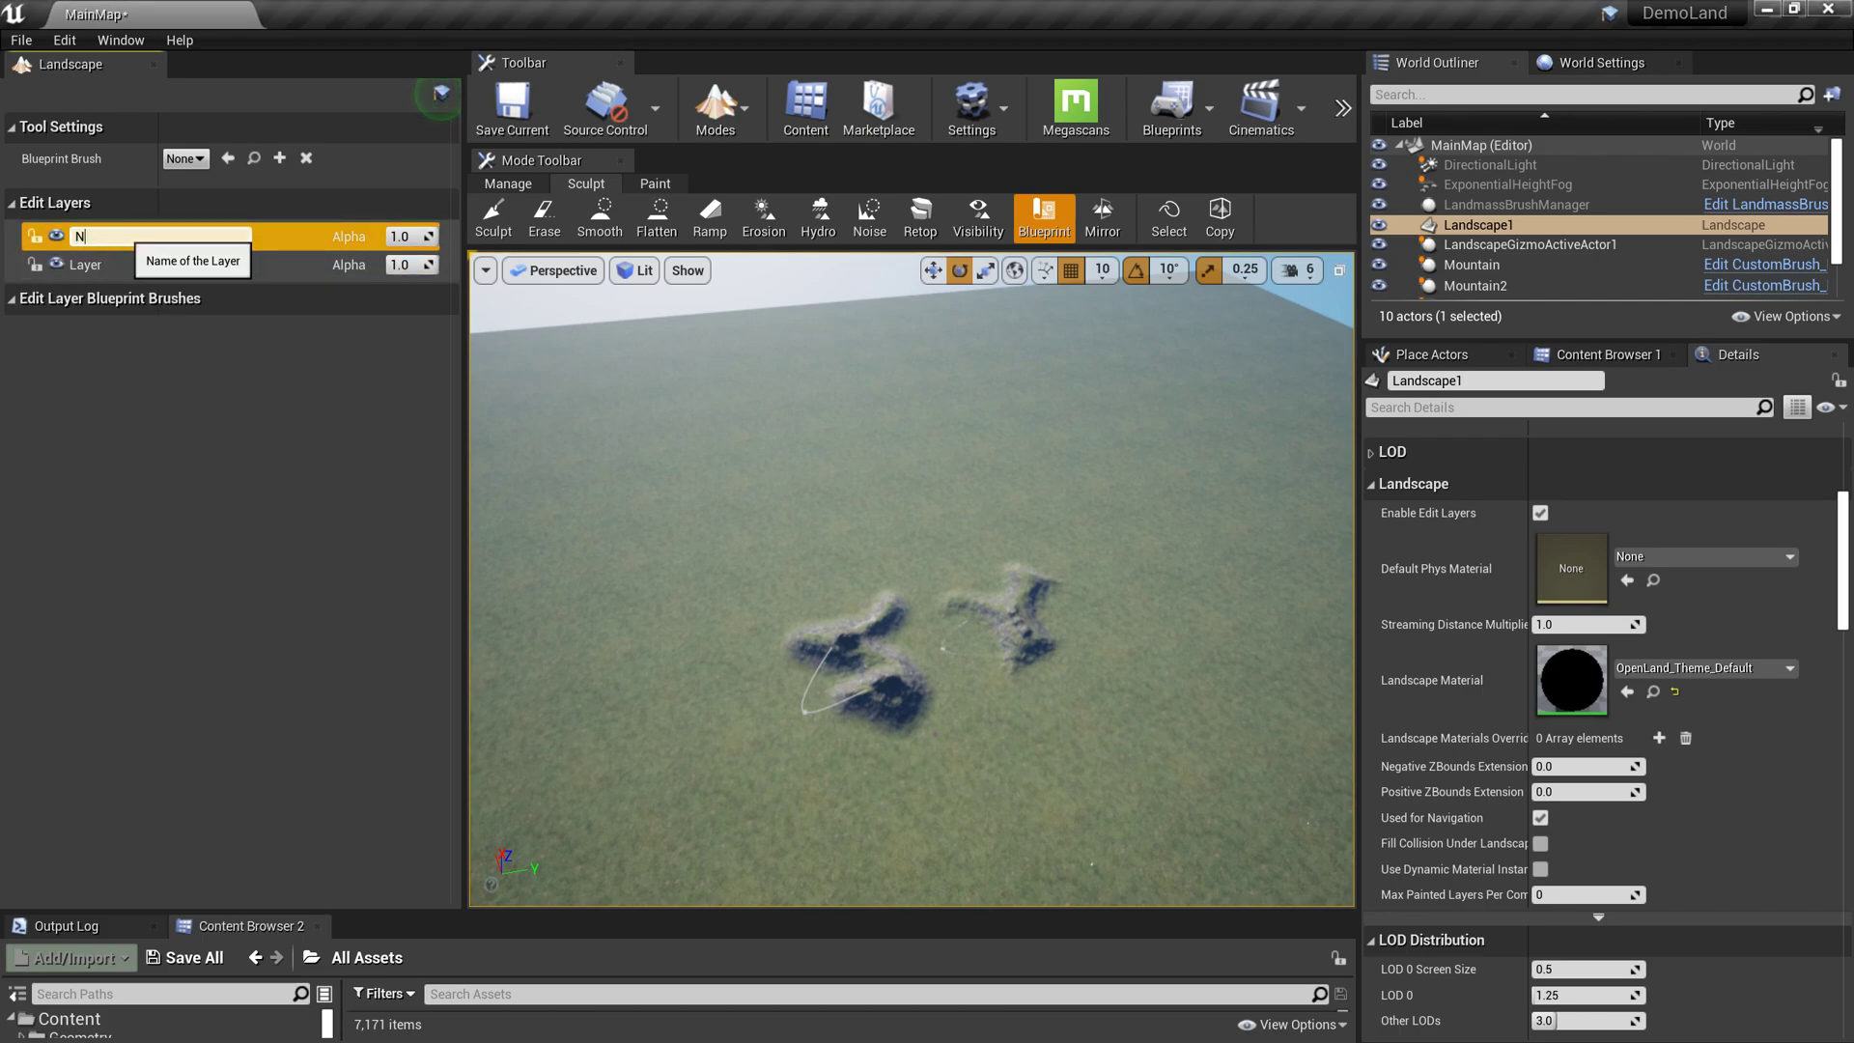
key(Return)
- Rename the original edit layer holding the mountain brushes as Base
click(112, 258)
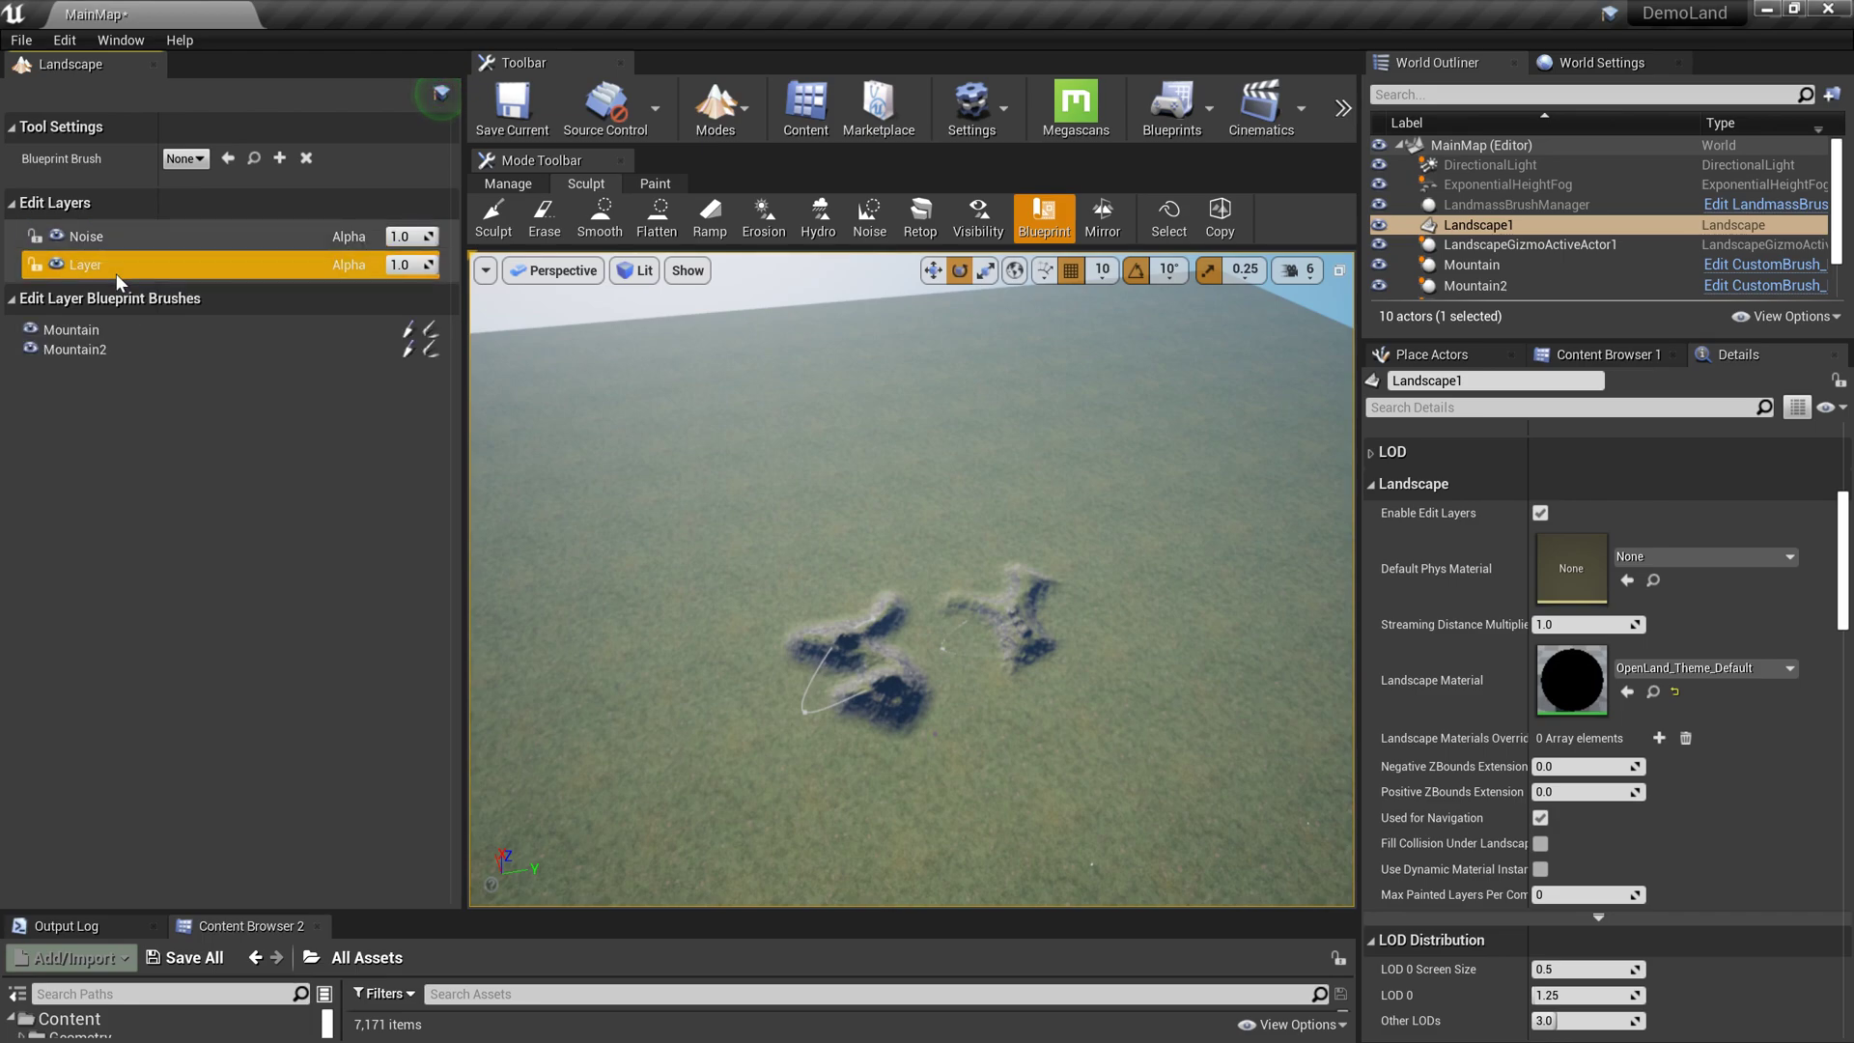
key(F2)
text(2)
double_click(116, 273)
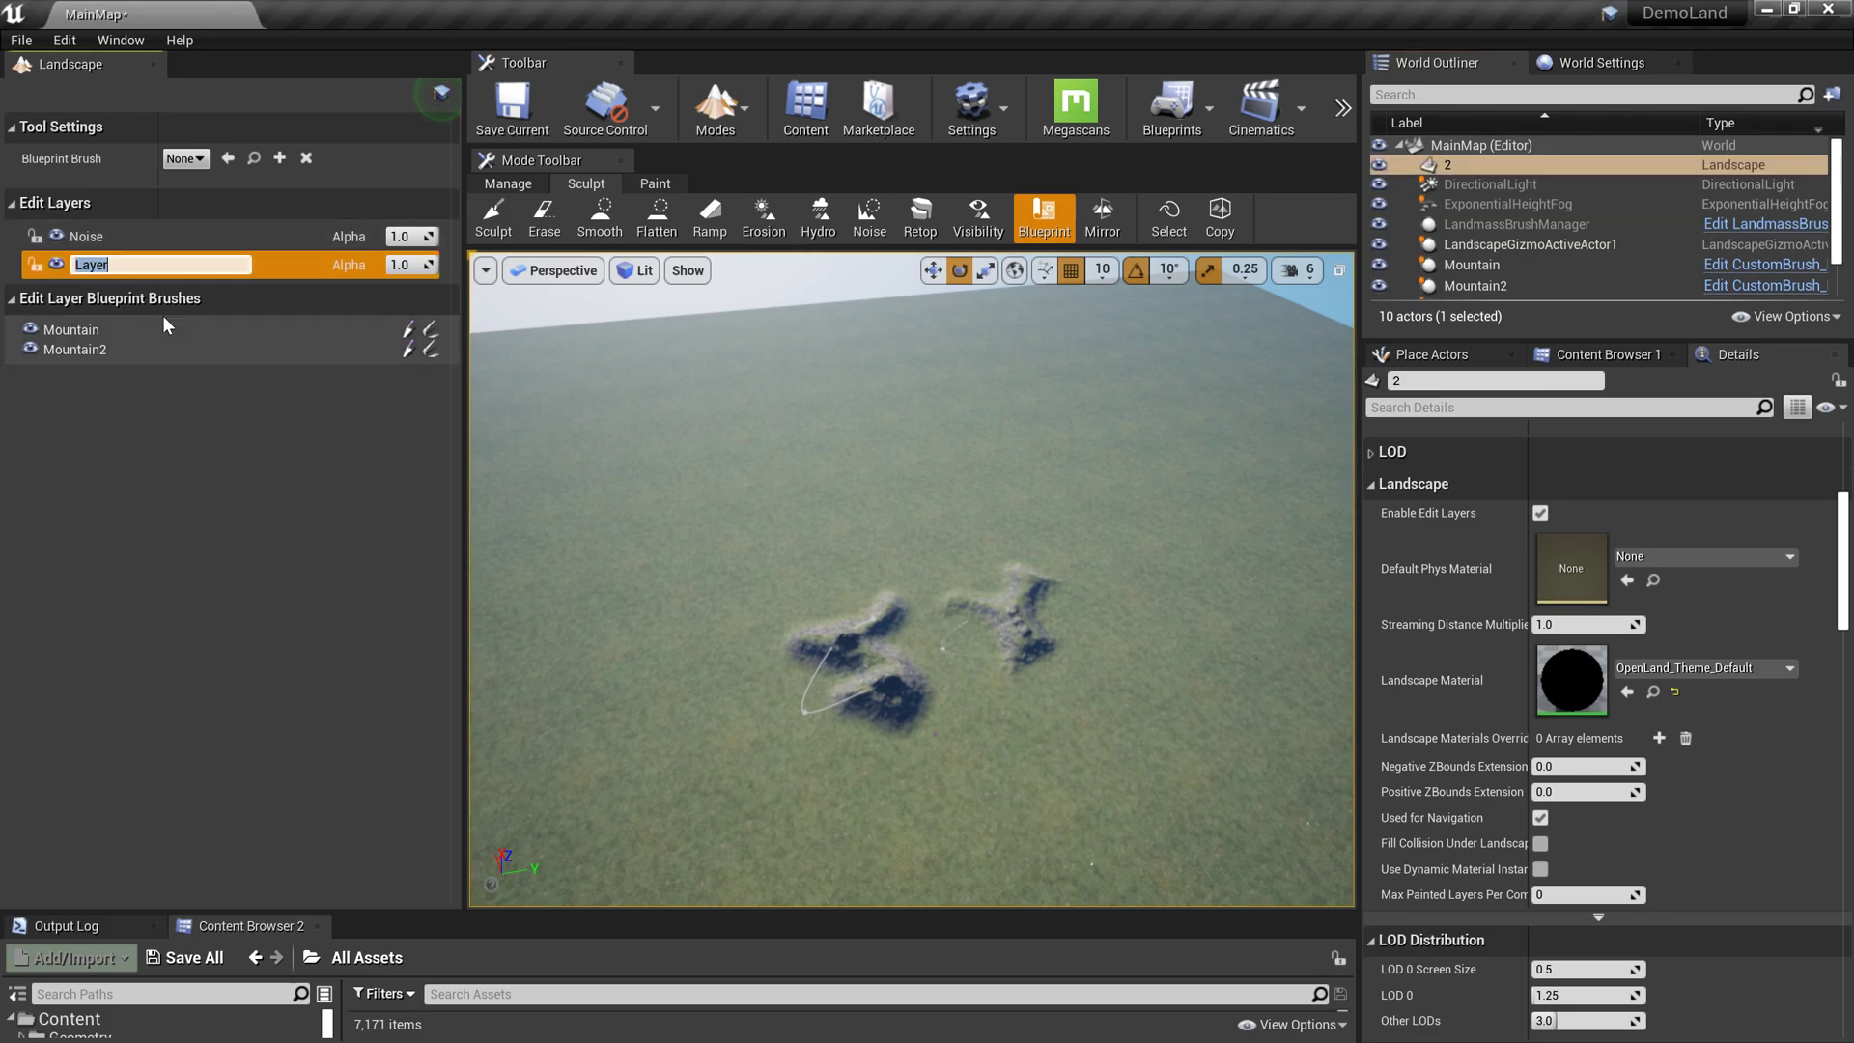
text(Base)
key(Return)
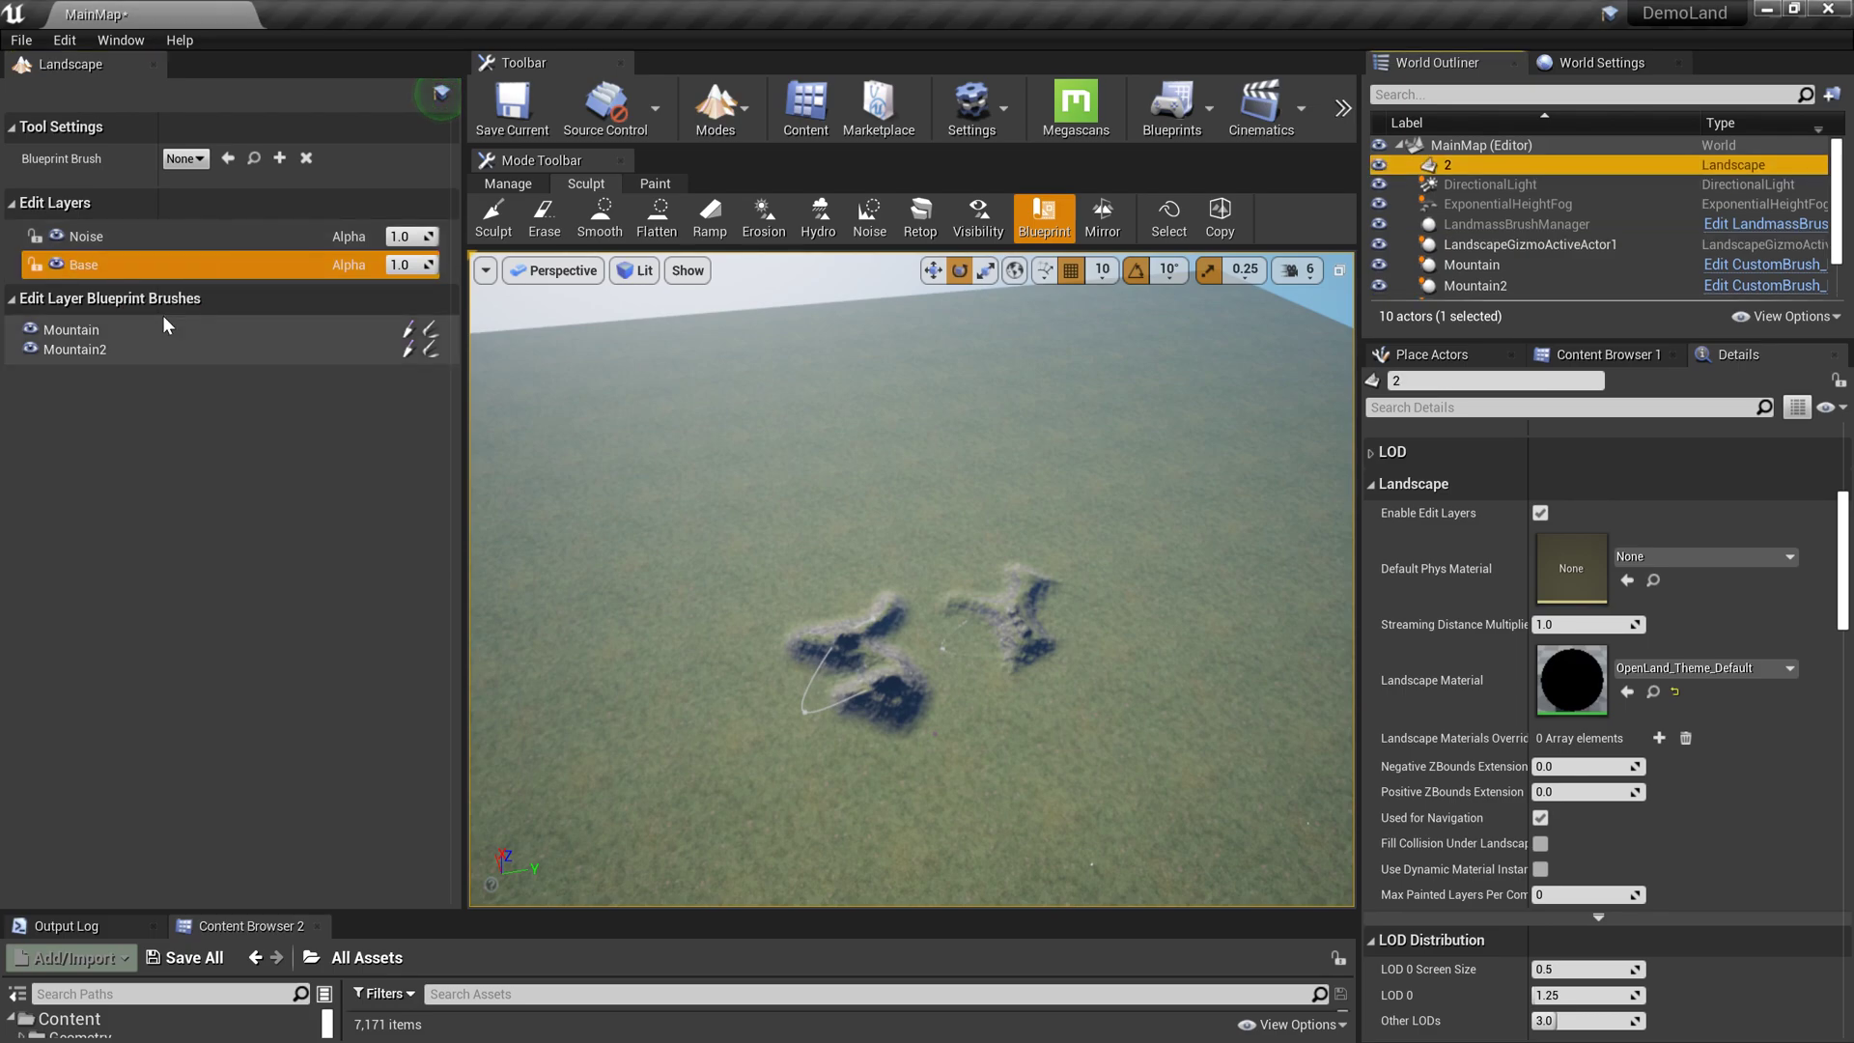
- Place a CustomBrush_MaterialOnly Blueprint brush on the landscape in the Noise edit layer
click(147, 235)
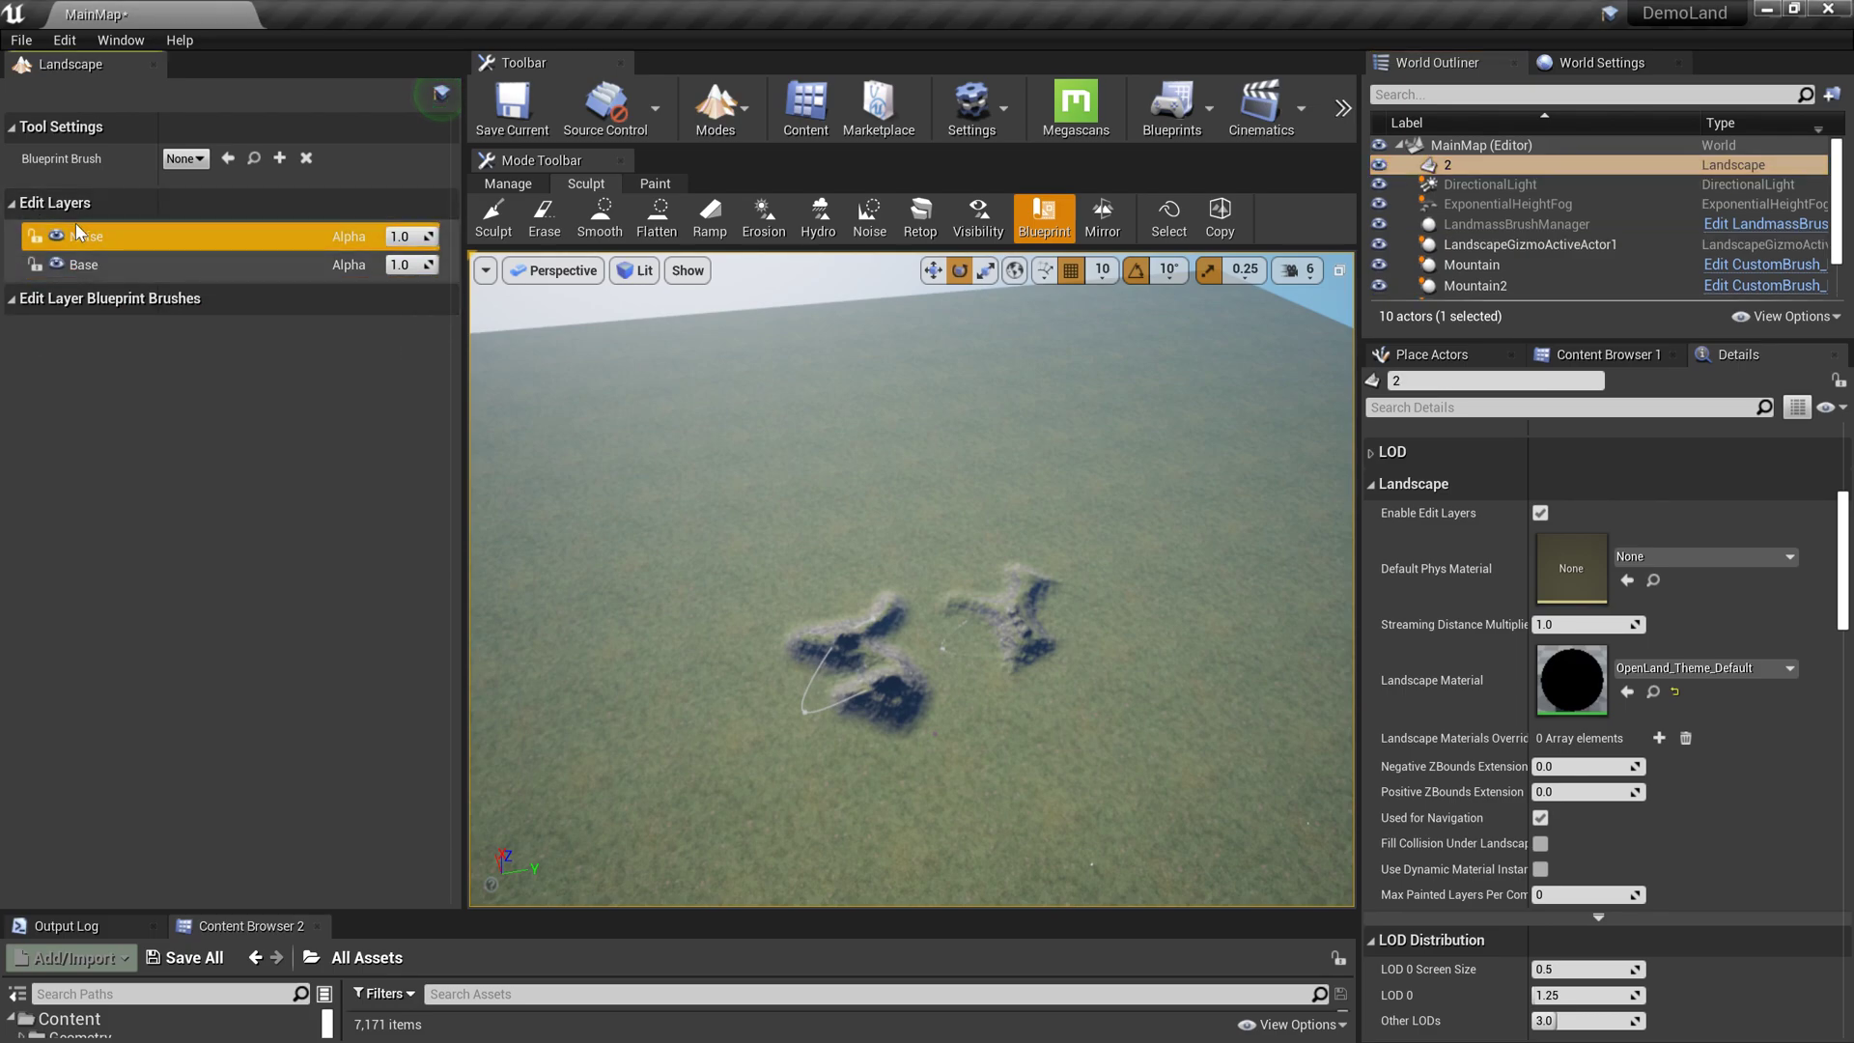
click(185, 158)
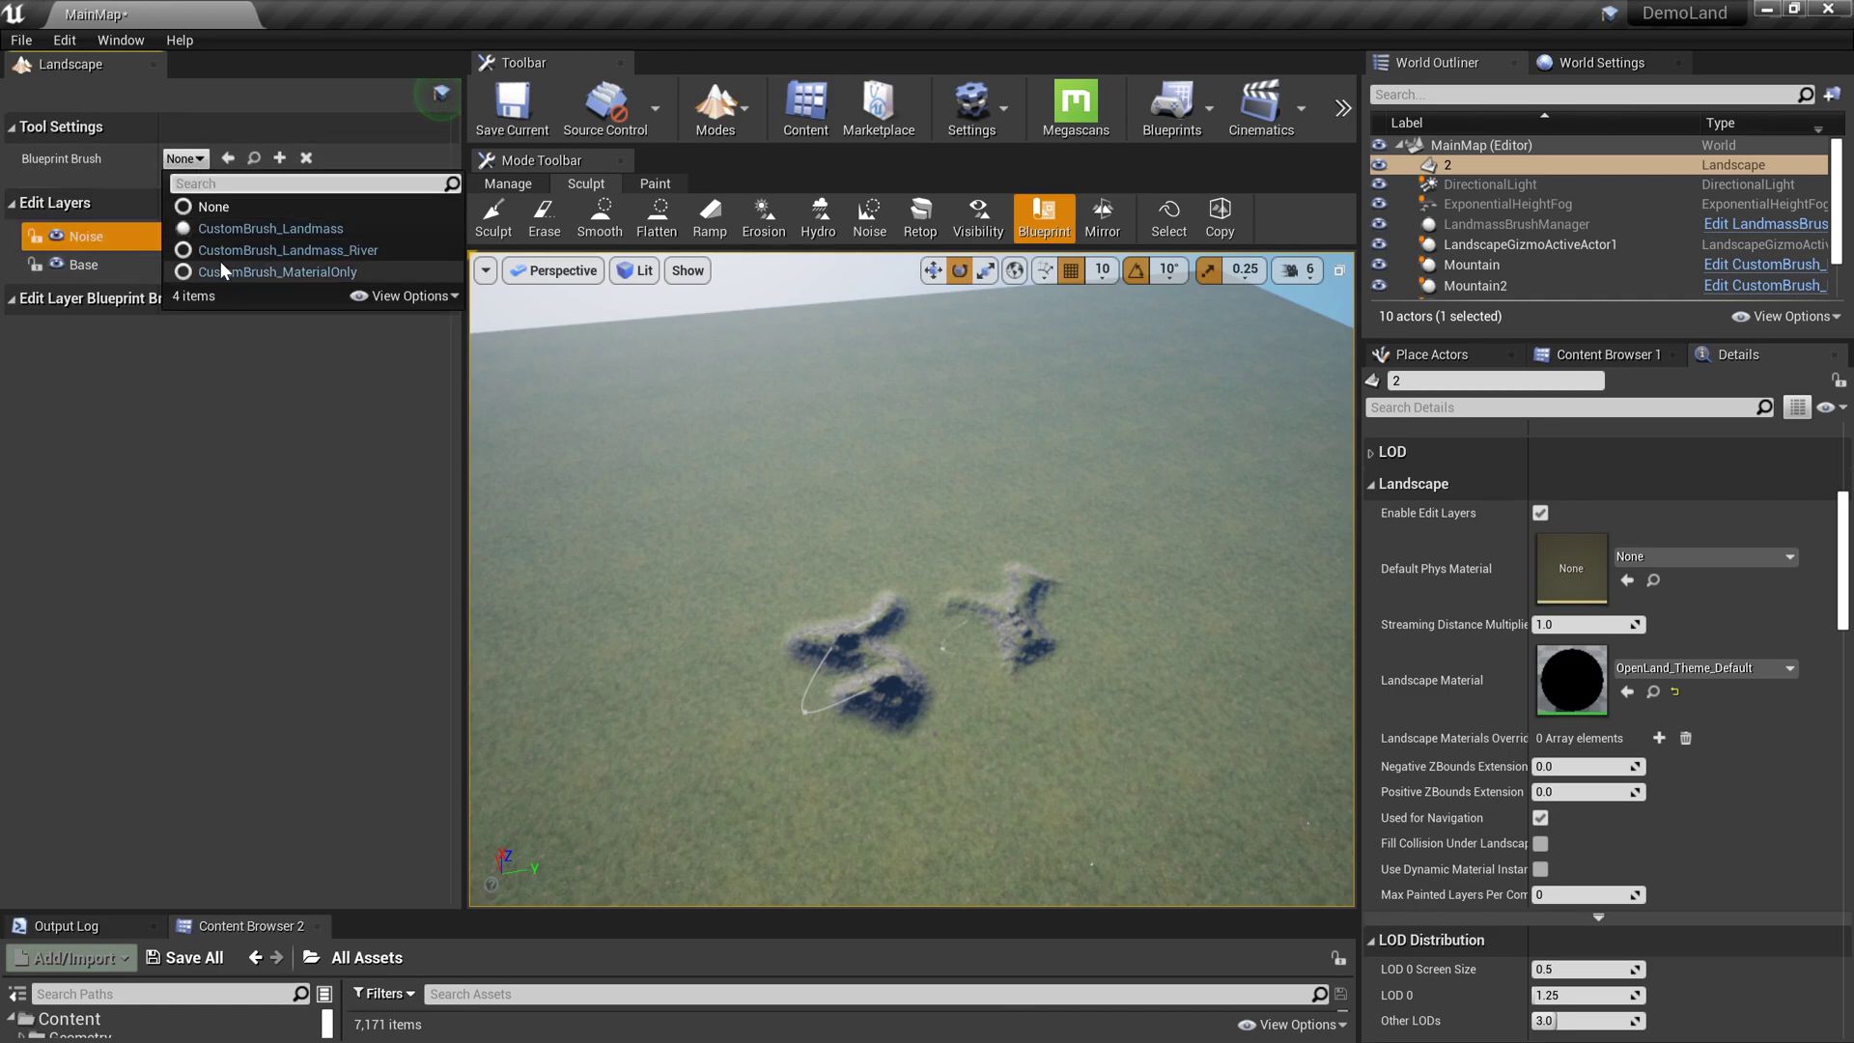
click(286, 274)
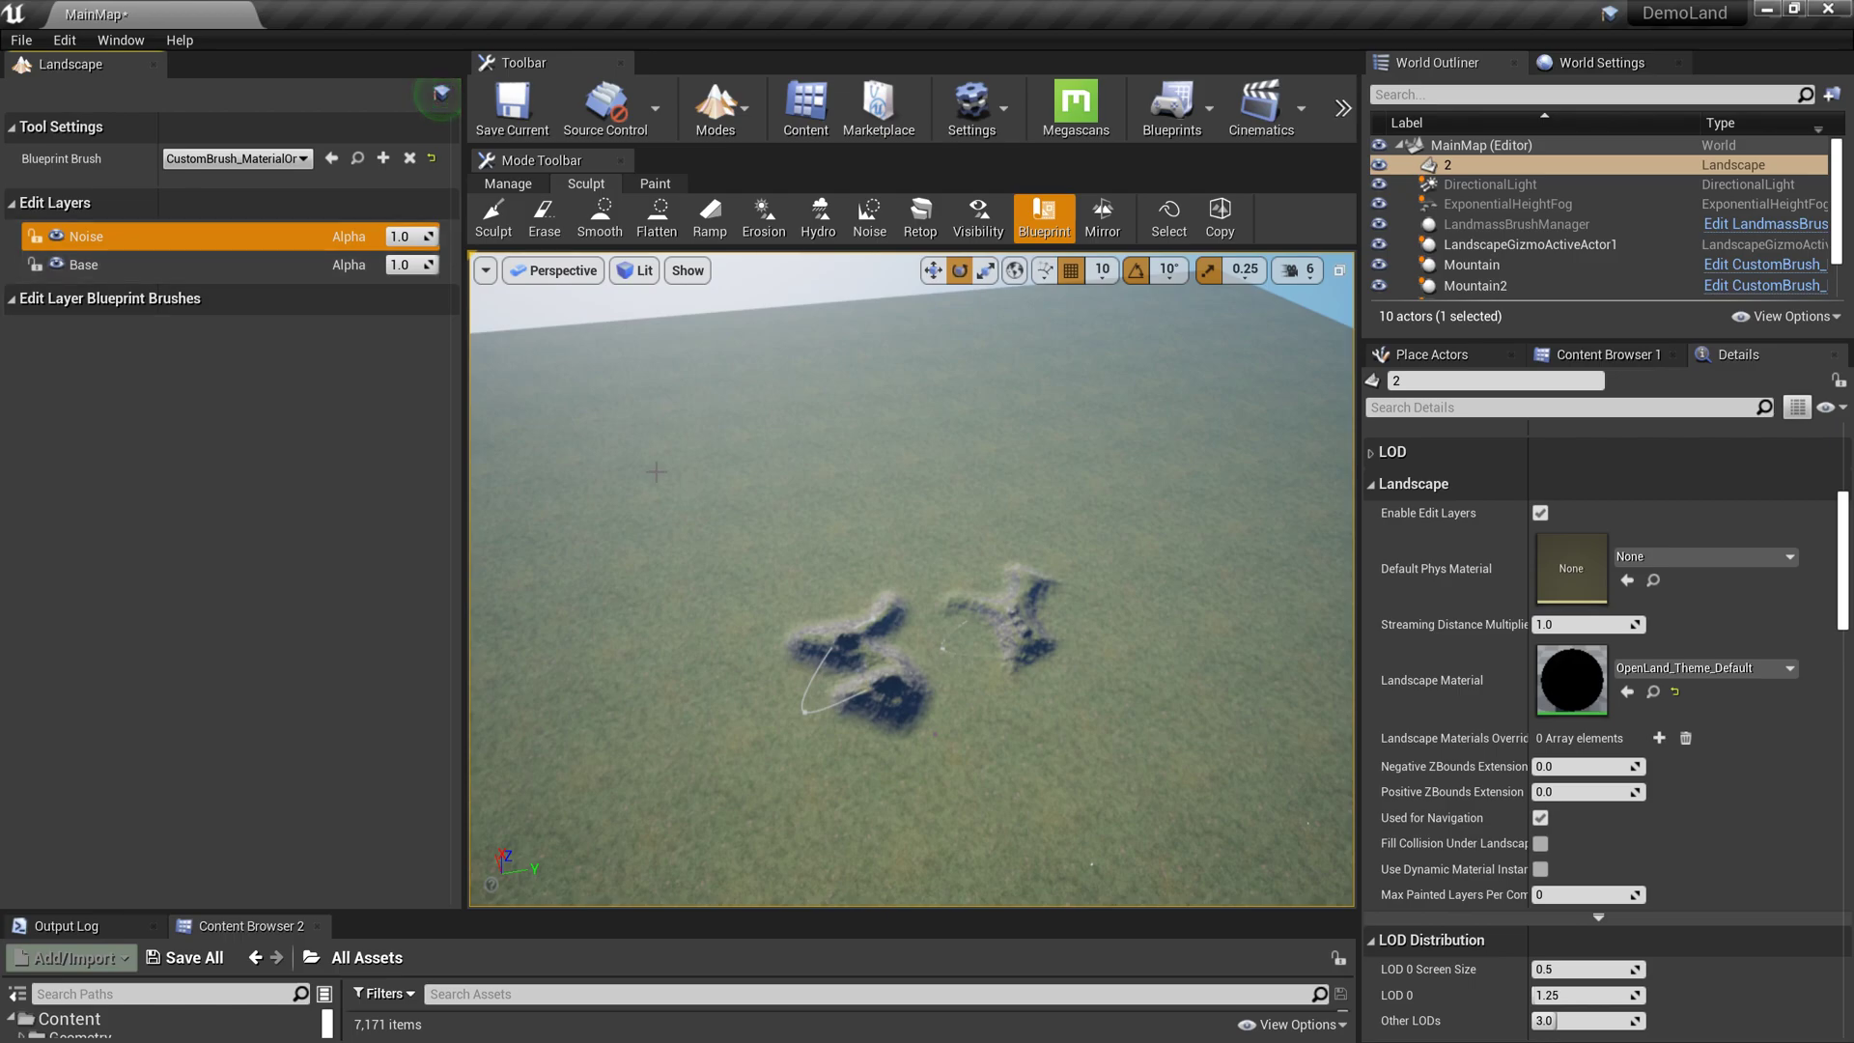
click(885, 455)
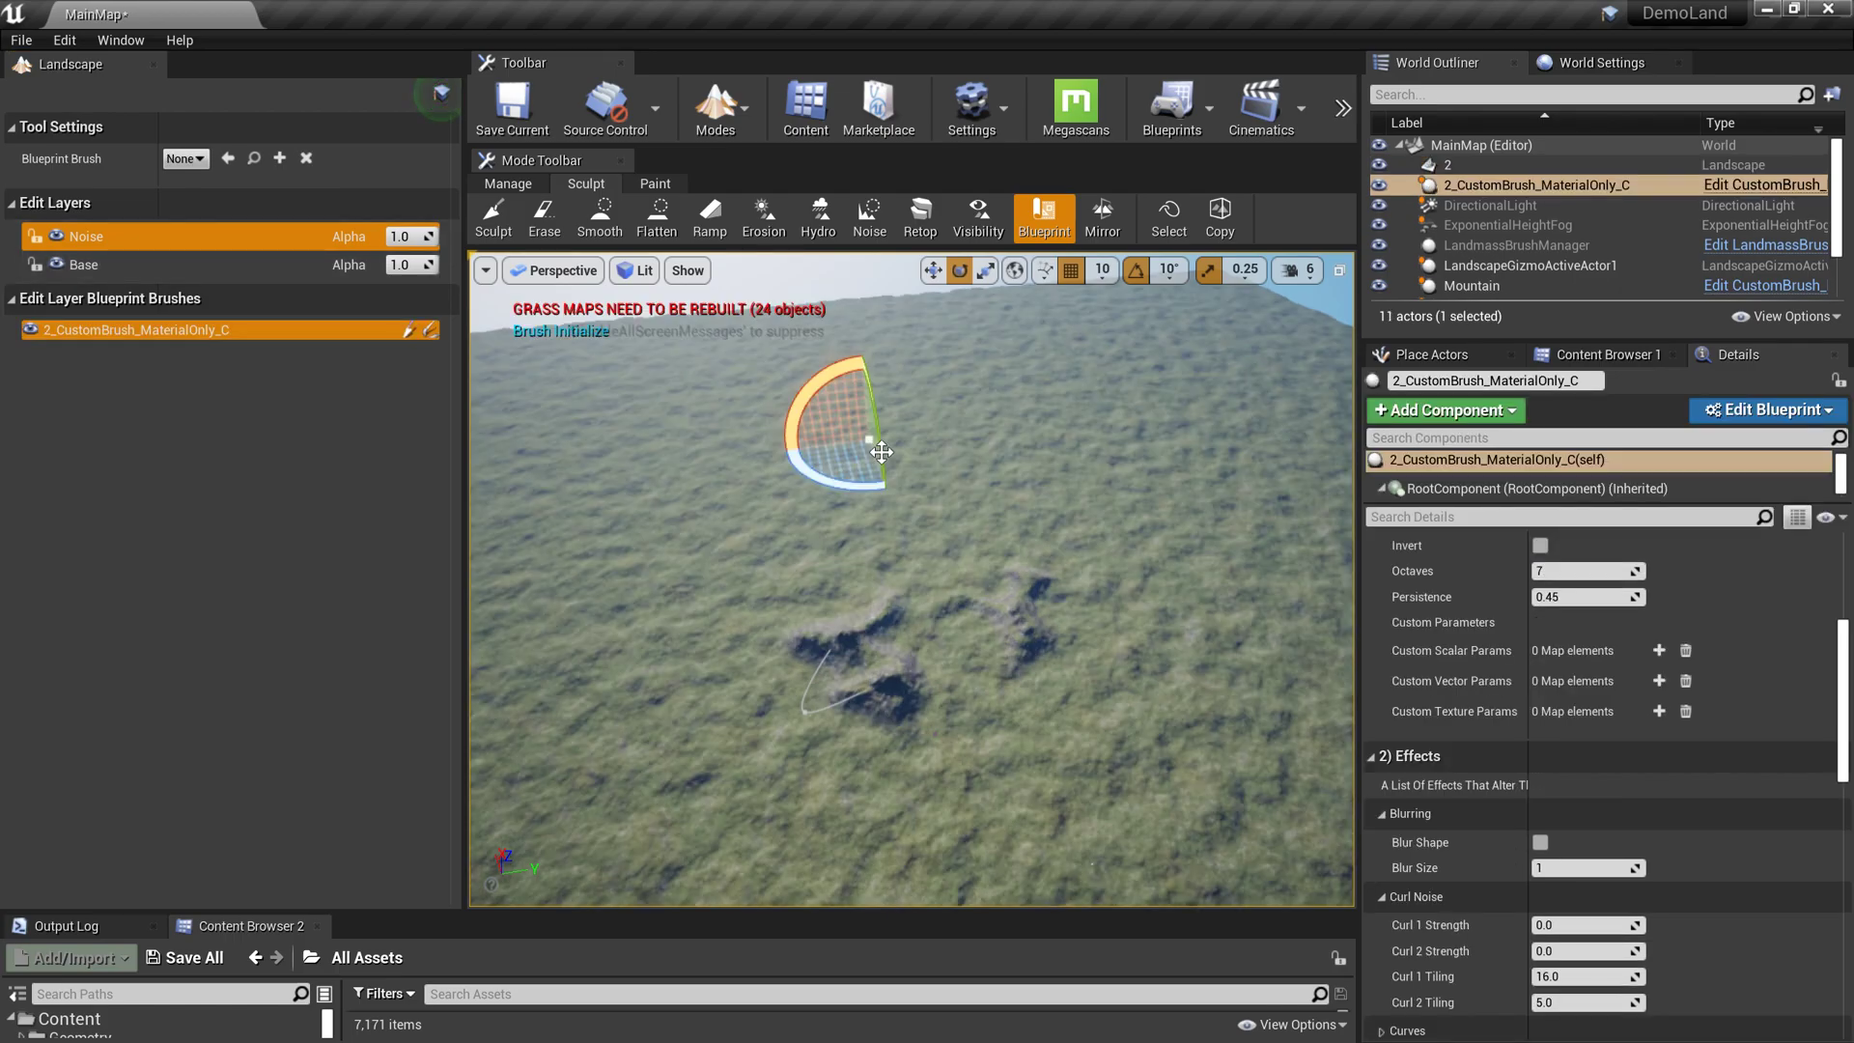
mouse_move(838, 460)
right_down()
mouse_move(666, 473)
mouse_move(927, 439)
right_up()
mouse_move(749, 430)
right_down()
mouse_move(908, 521)
mouse_move(893, 463)
mouse_move(821, 454)
mouse_move(816, 493)
mouse_move(864, 449)
mouse_move(816, 463)
mouse_move(806, 493)
right_up()
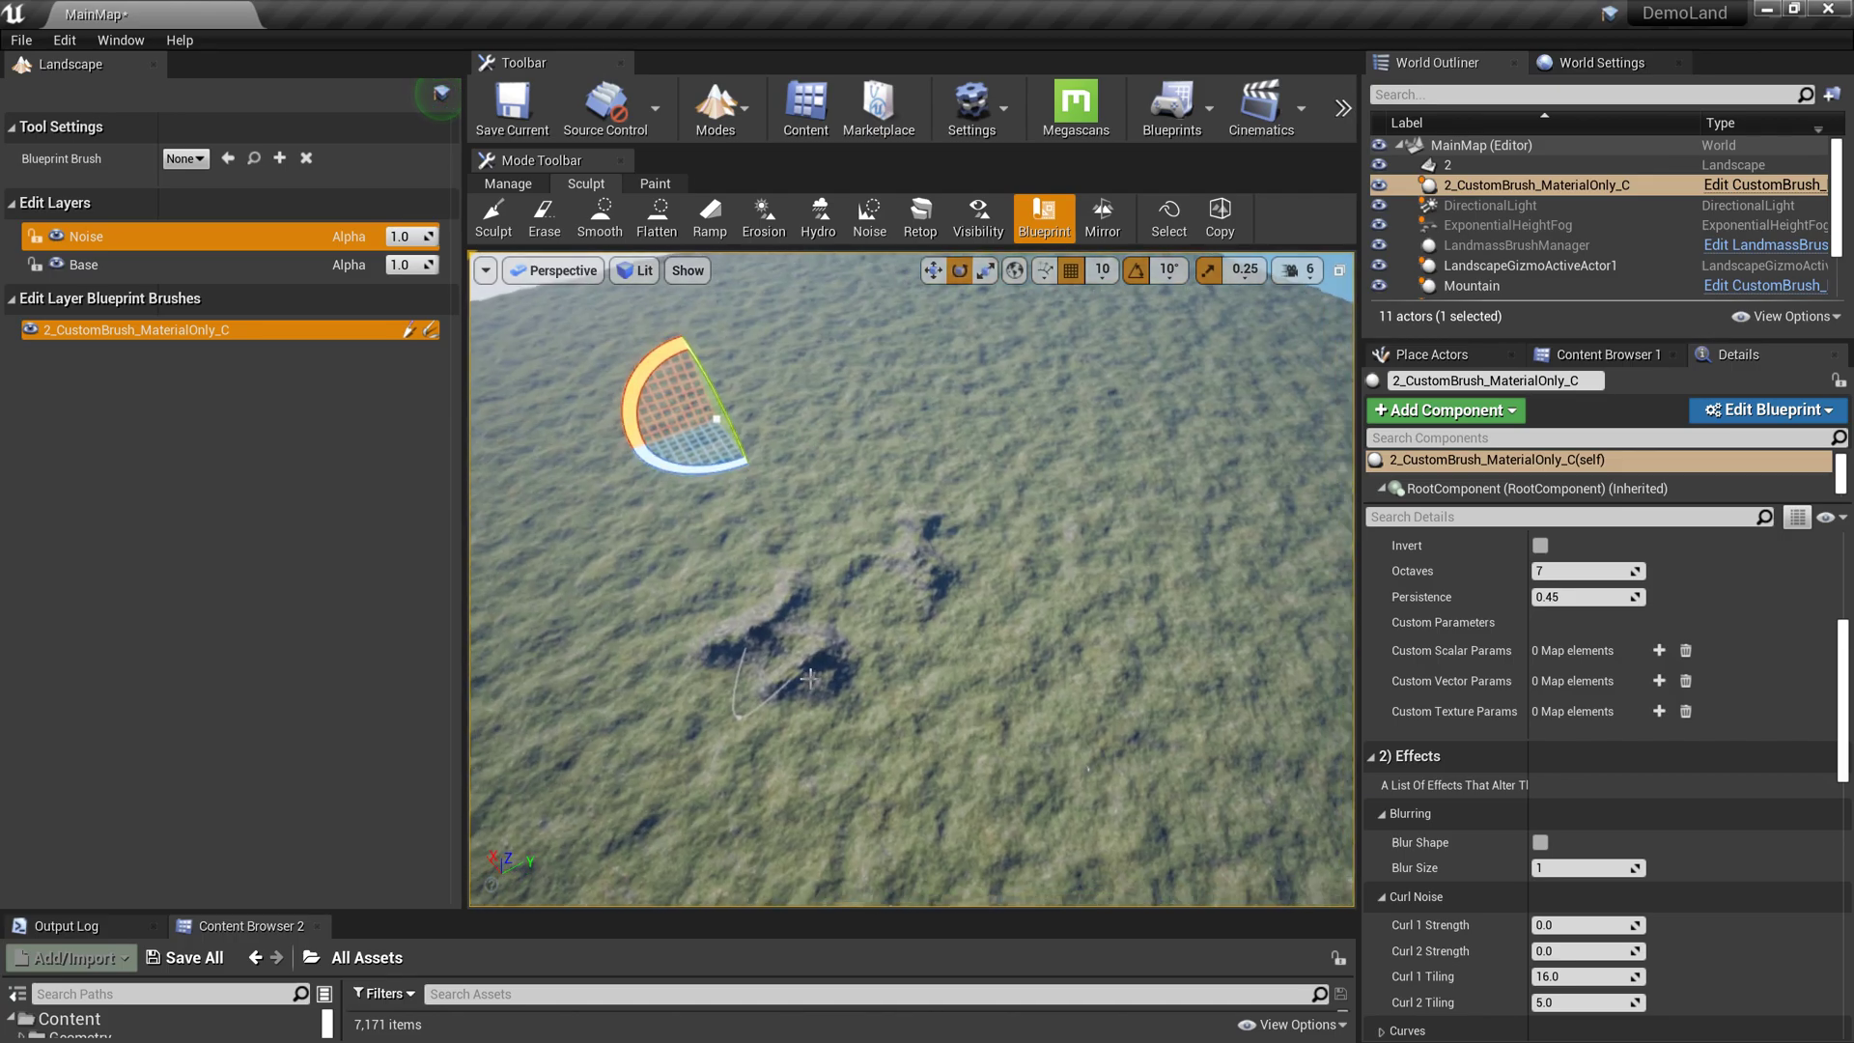
- Play the level near the mountains, run the character over the bumpy terrain, and stop the play session
click(762, 681)
click(758, 727)
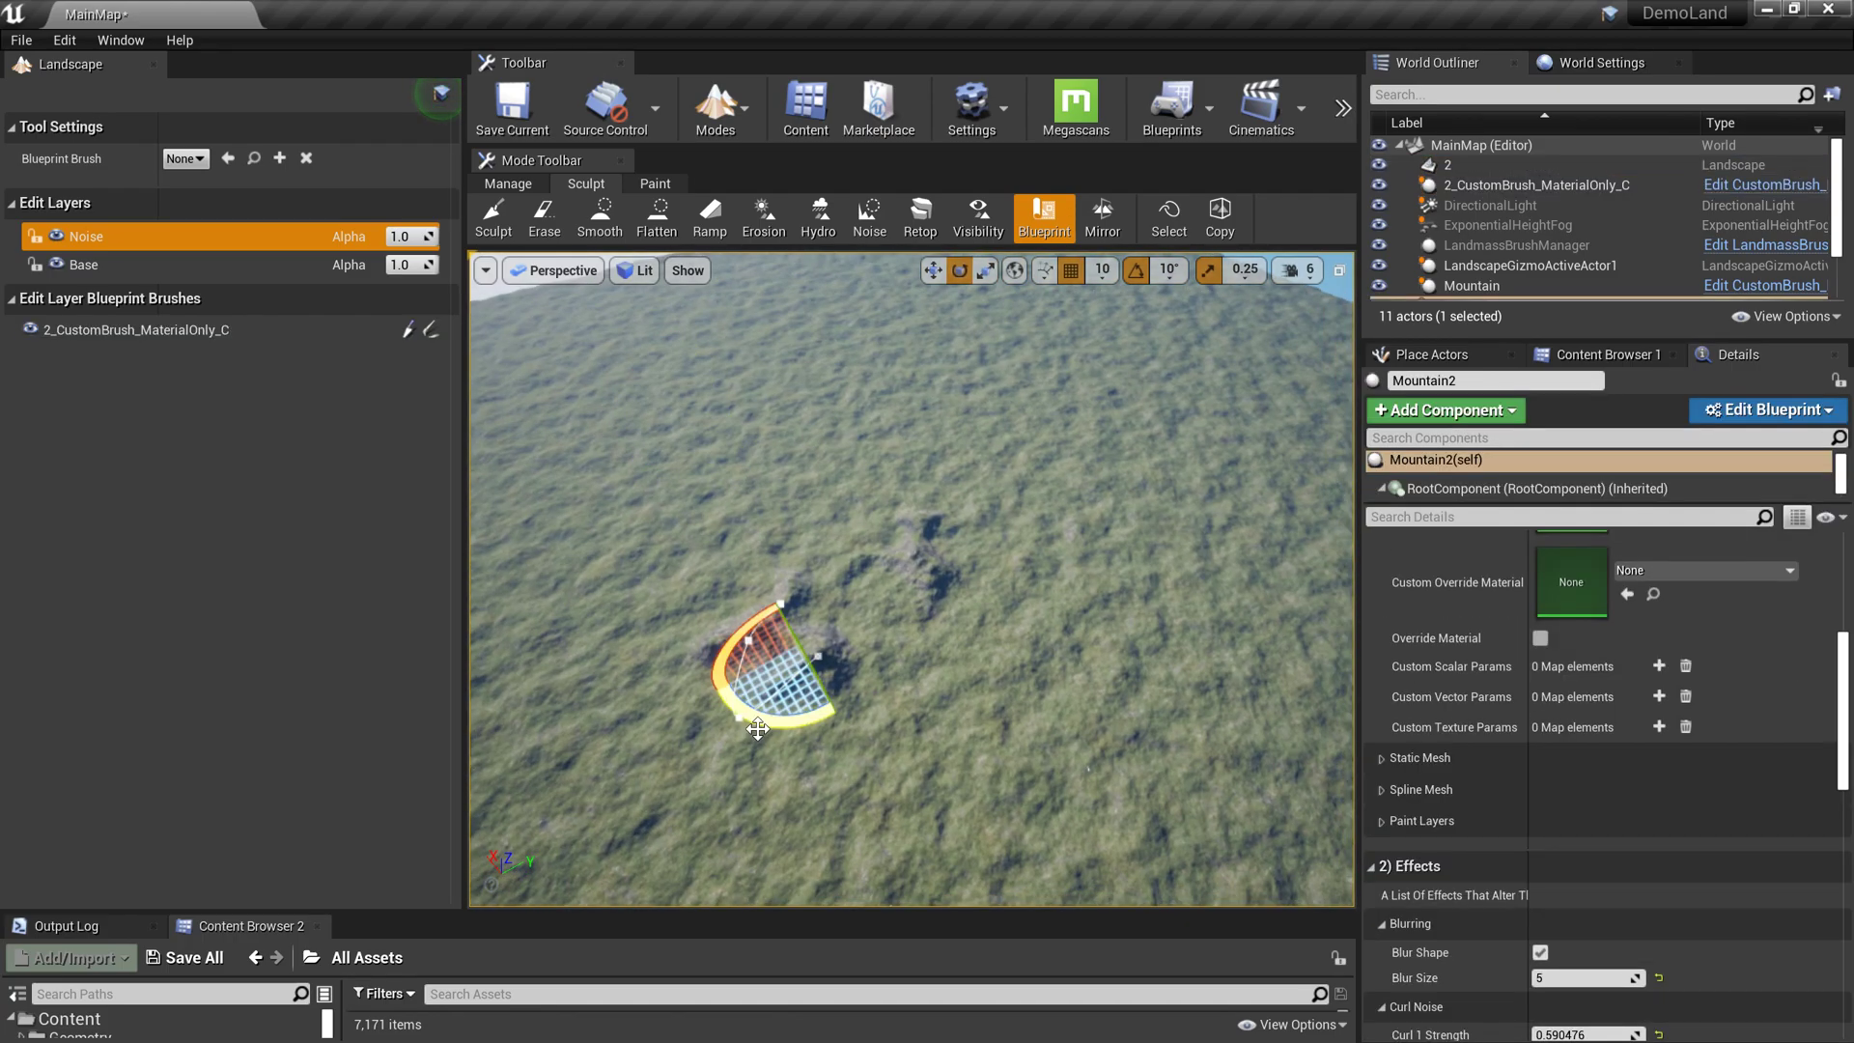
mouse_move(758, 727)
right_down()
mouse_move(780, 656)
mouse_move(828, 710)
right_up()
key(alt+p)
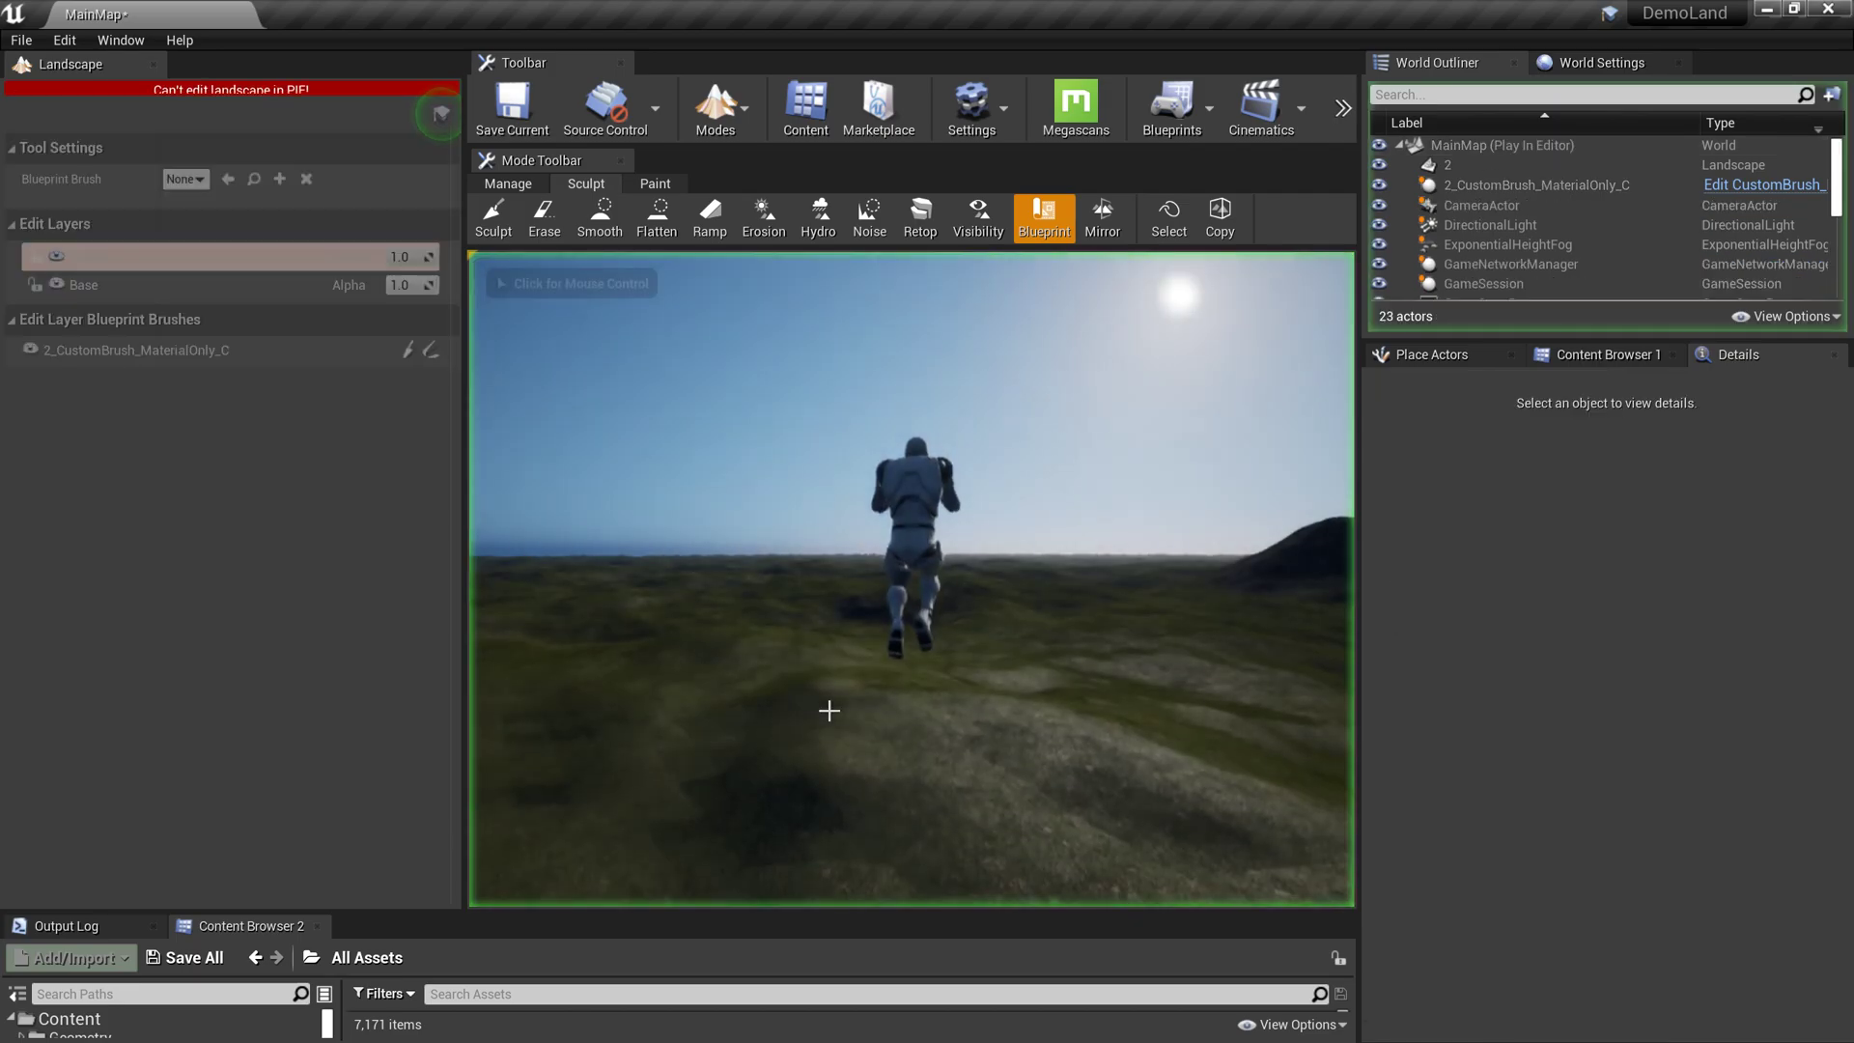
click(813, 691)
key(w)
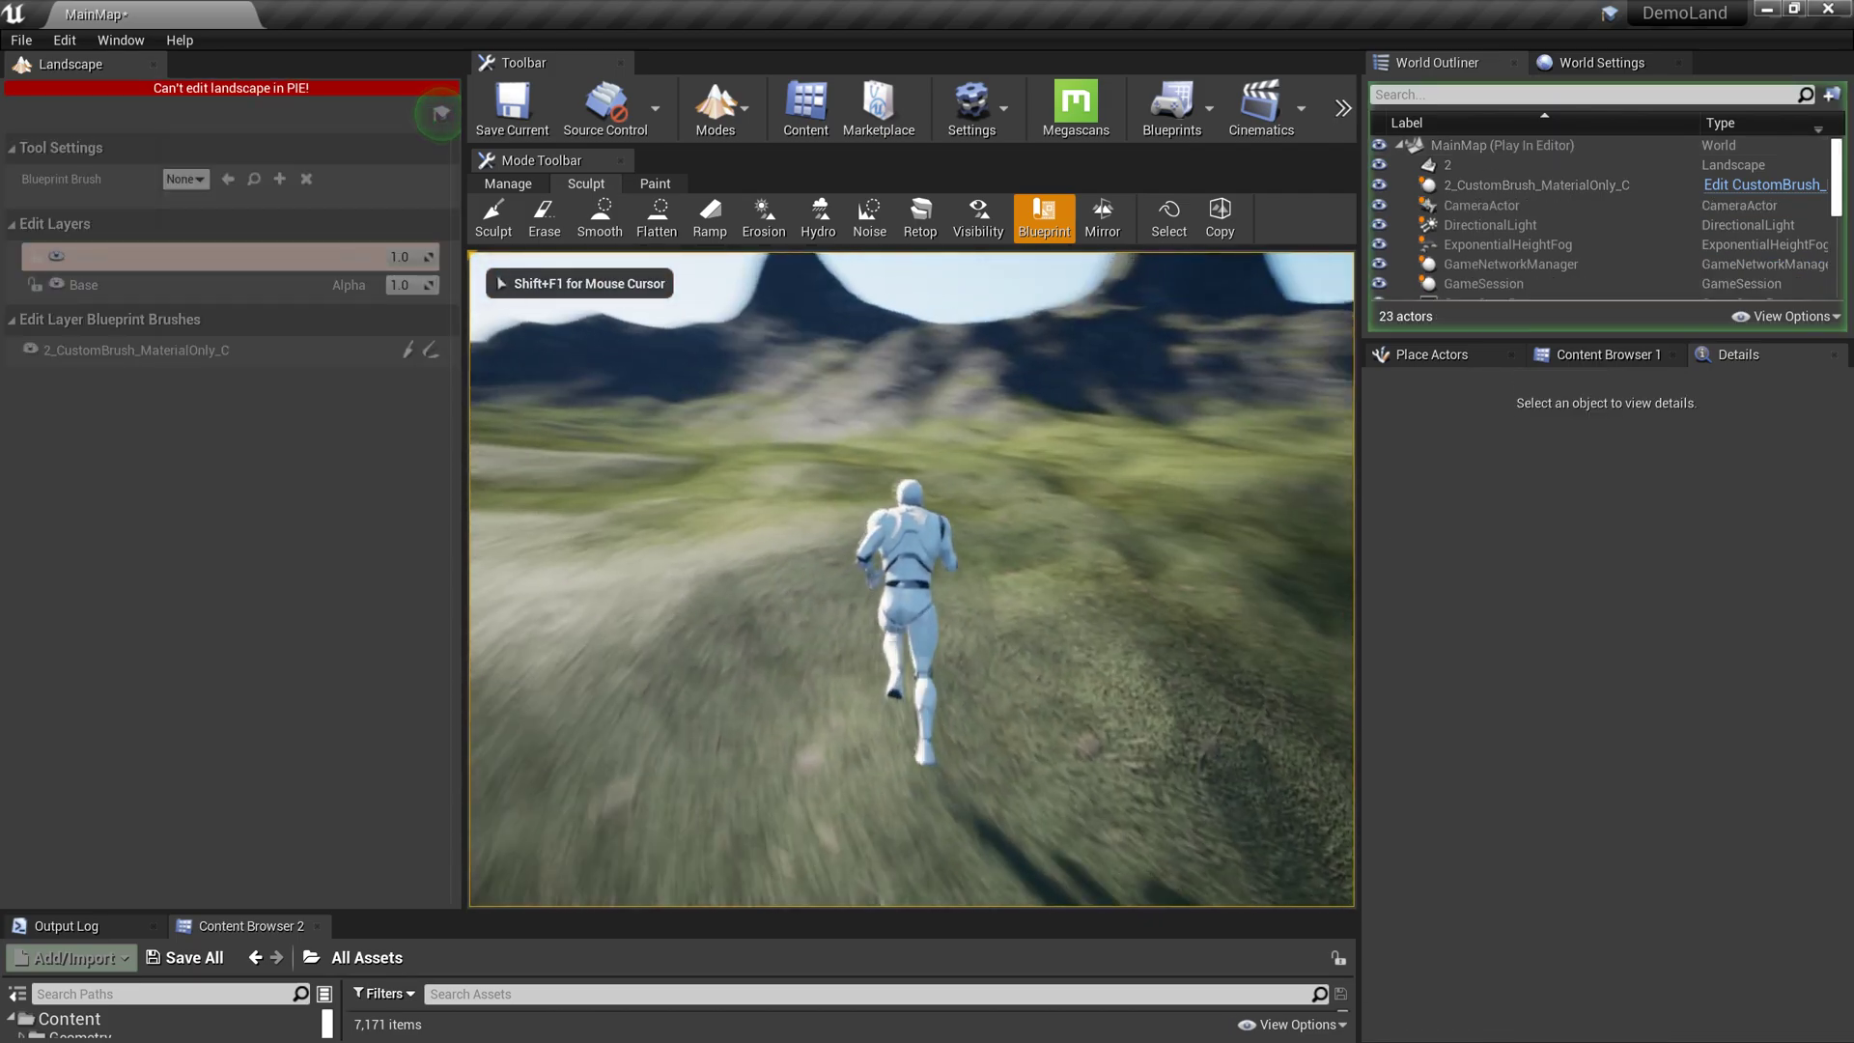
key(w)
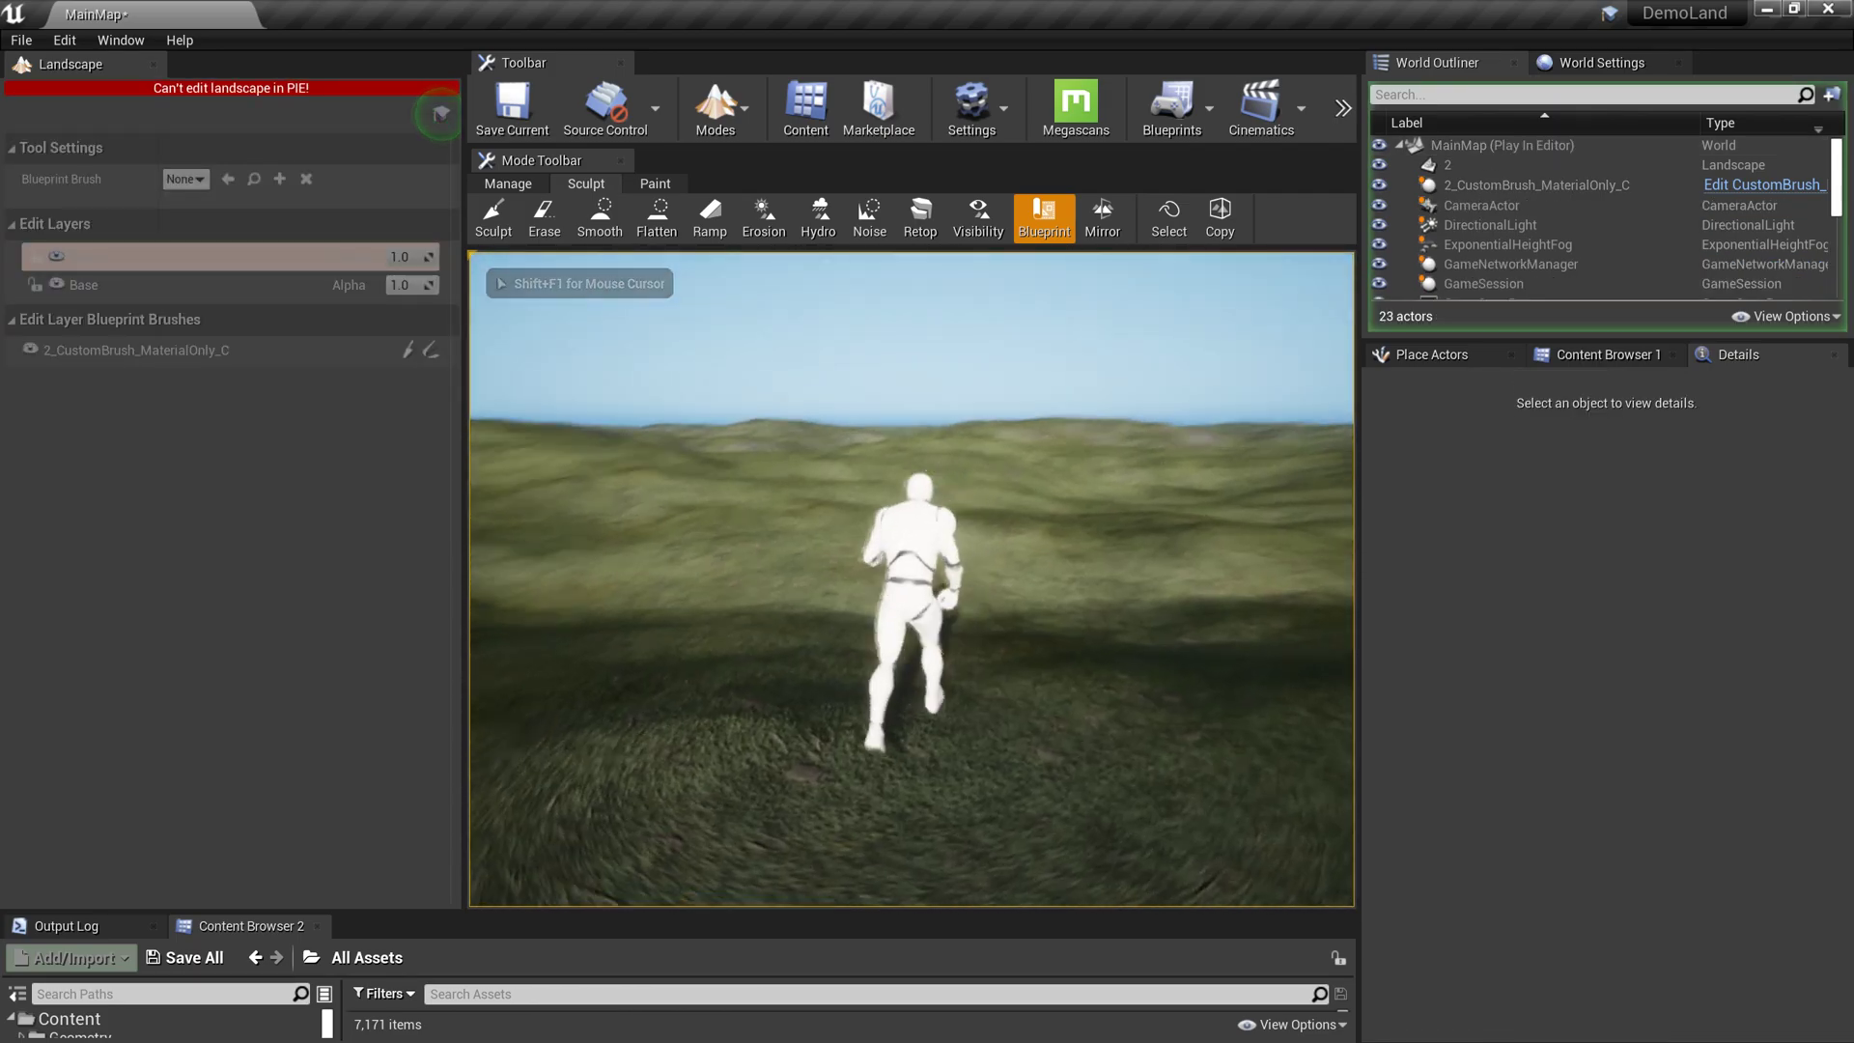
key(Escape)
- Rename the material-only brush actor as Noise
right_drag(1323, 685, 1182, 809)
key(s)
key(s)
drag(626, 828, 643, 854)
right_drag(701, 372, 599, 469)
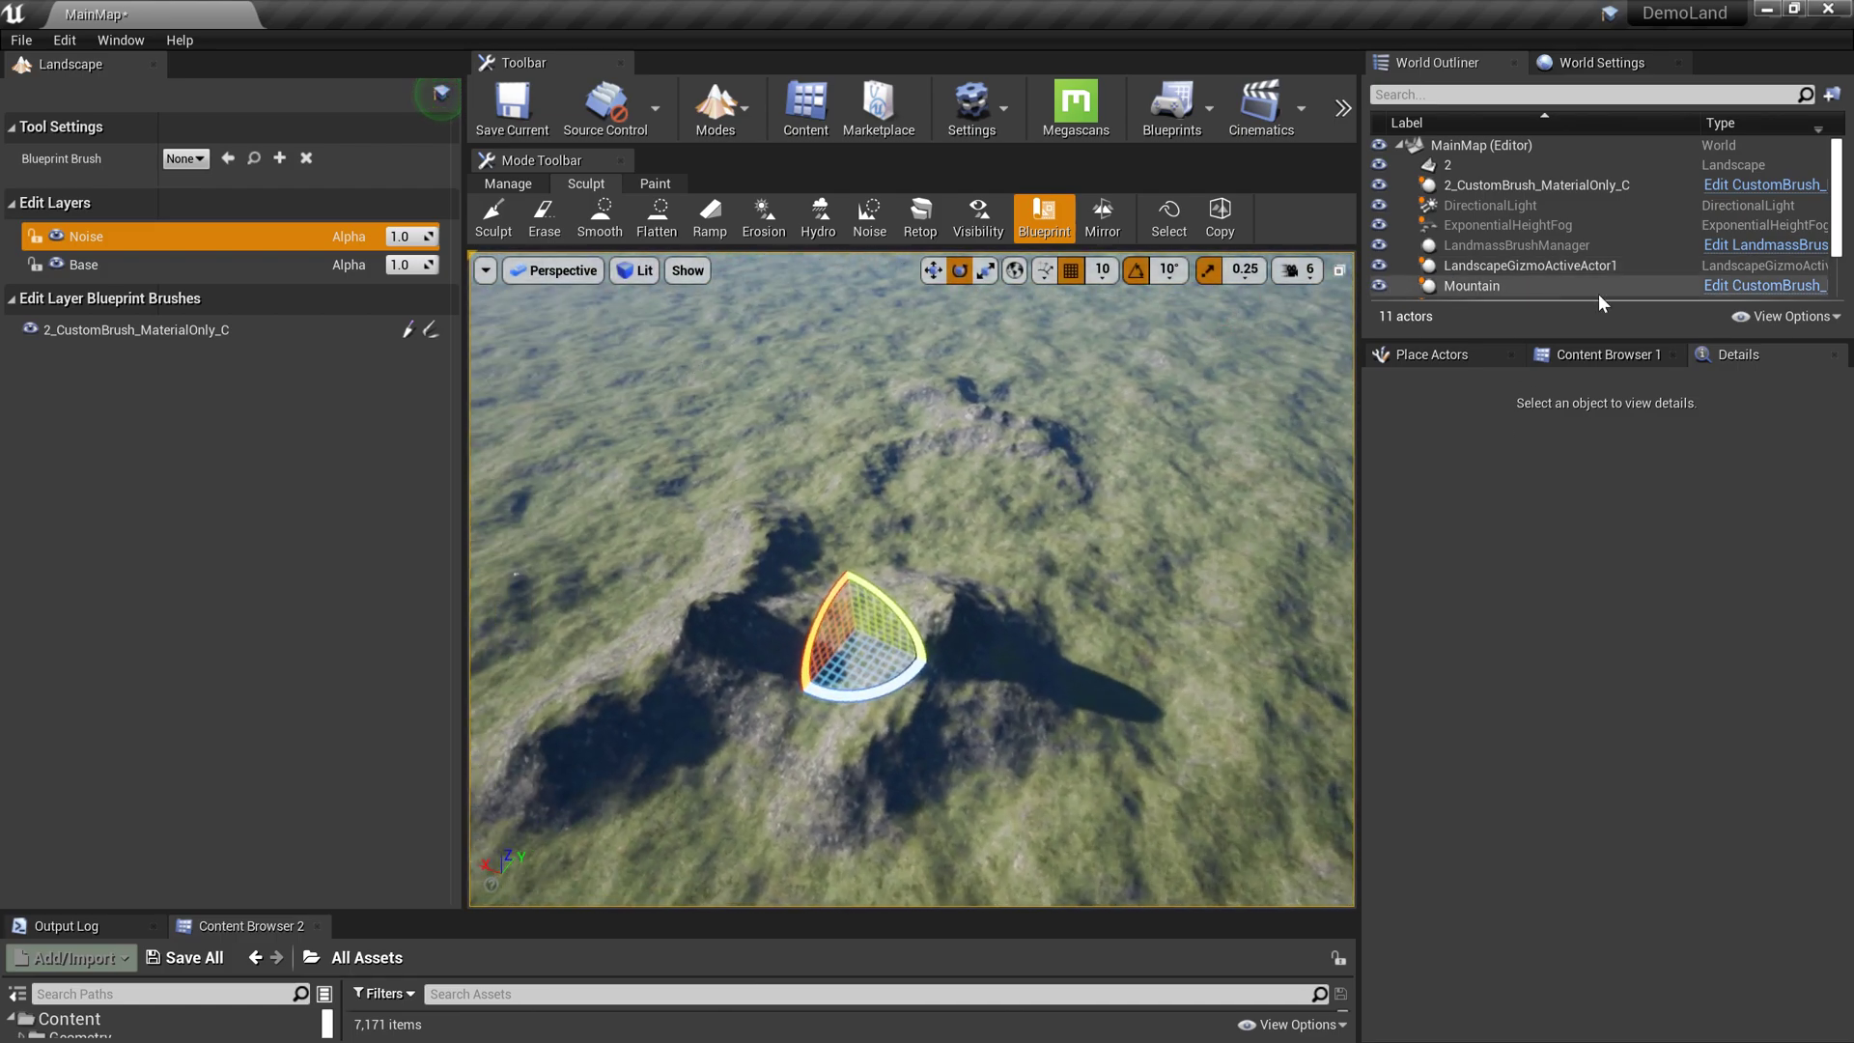
click(1544, 183)
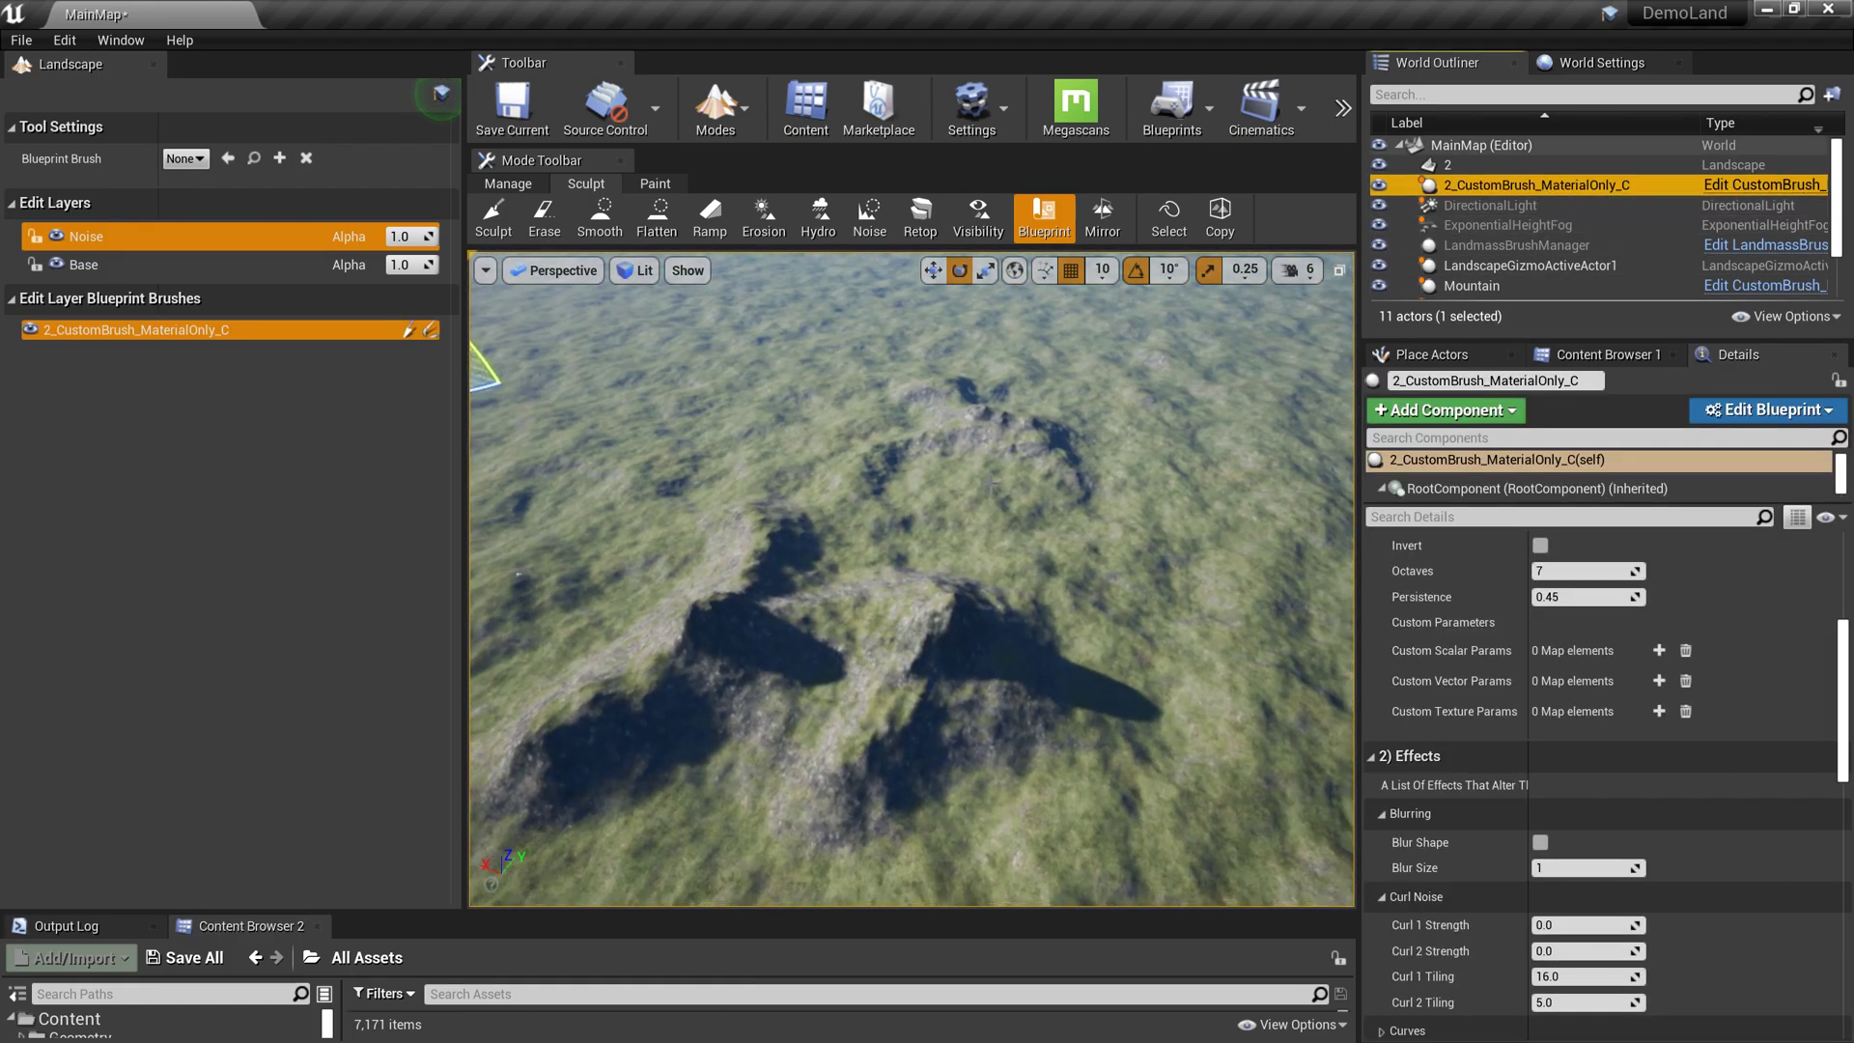
scroll(1561, 211, down, 3)
scroll(1557, 209, up, 3)
click(1522, 186)
text(Noise)
key(Return)
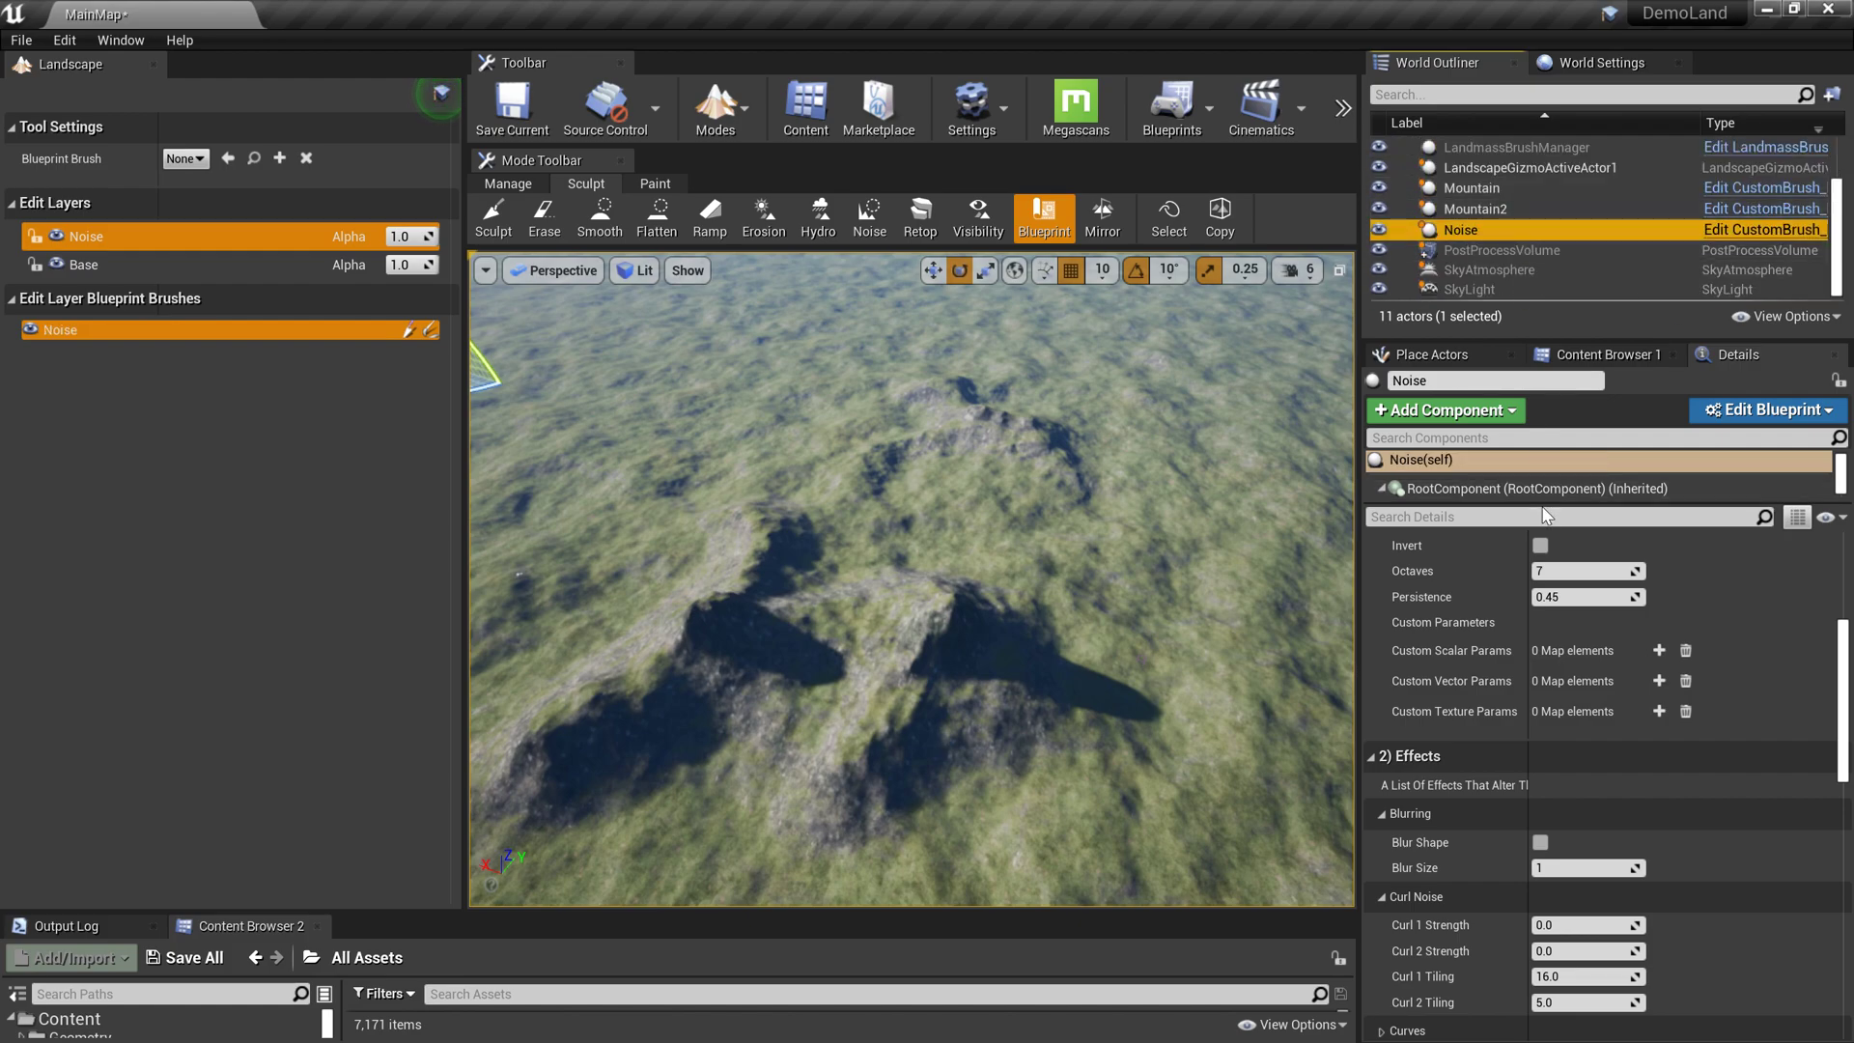
- Try an elevation scale of 200 on the Noise brush's material
scroll(1540, 572, up, 3)
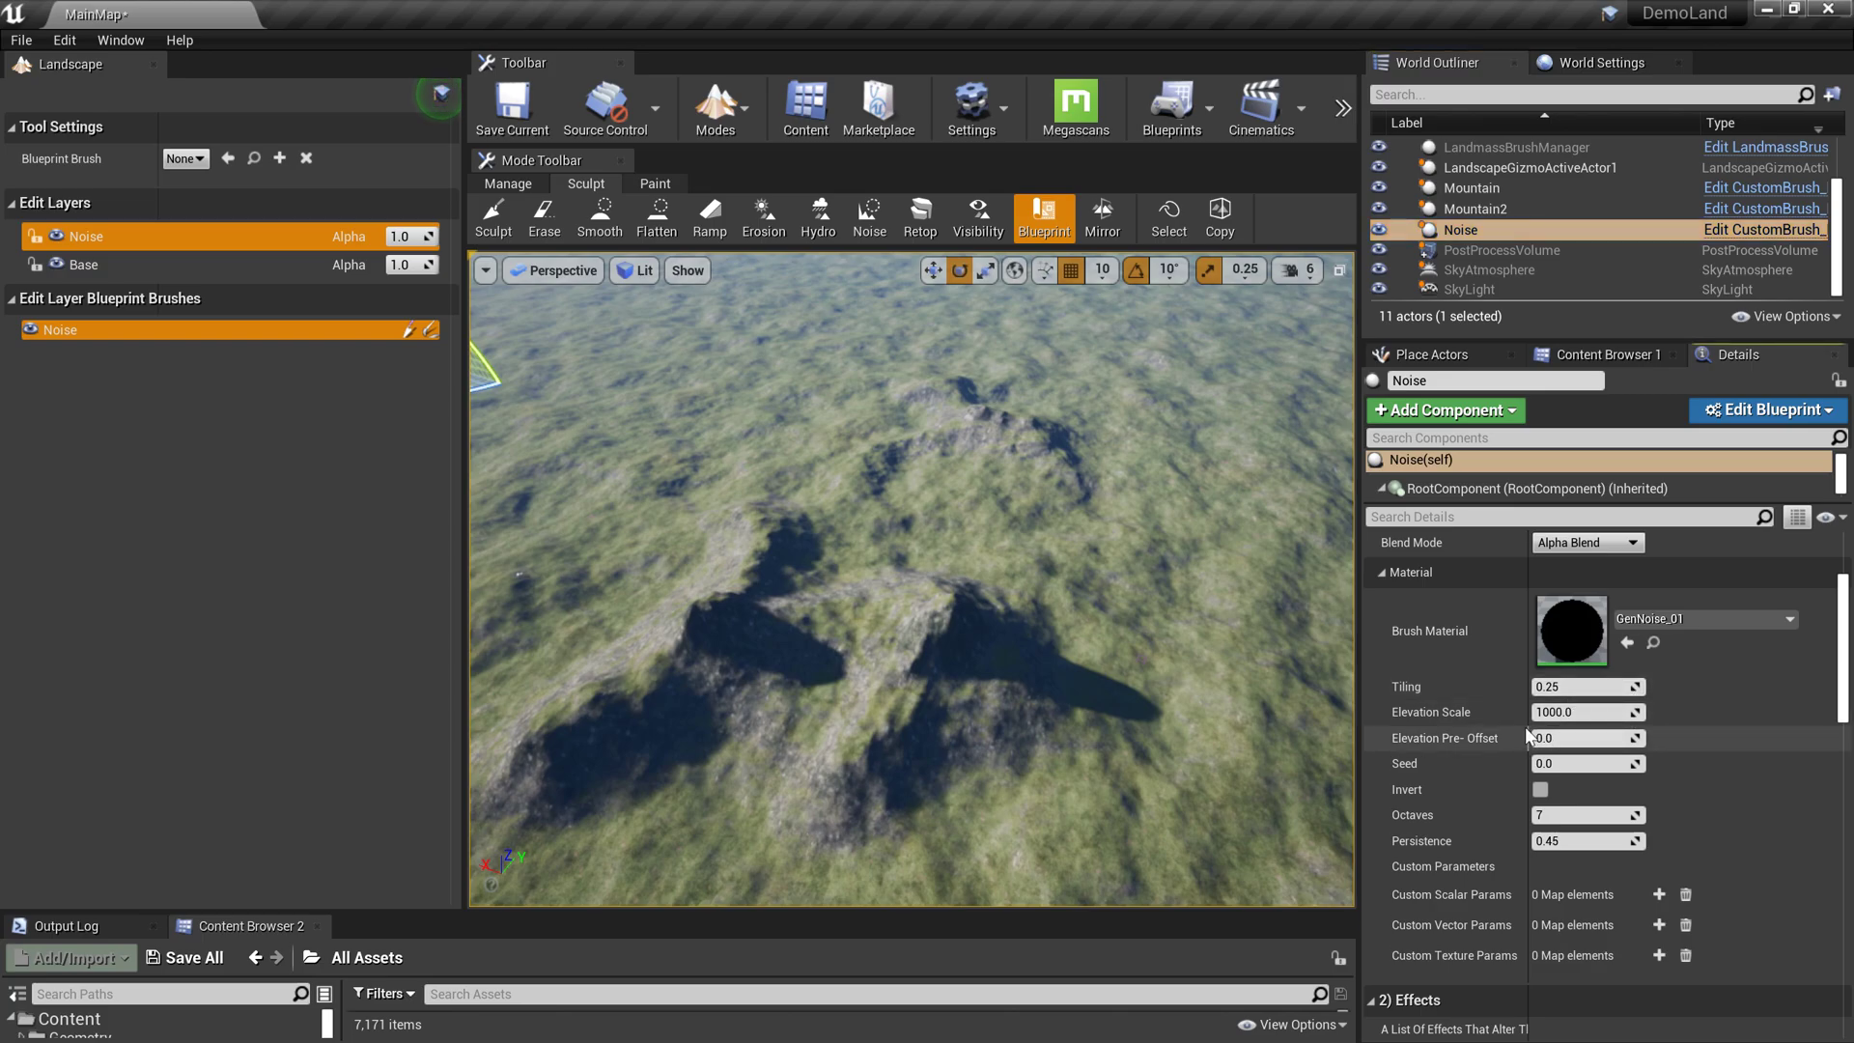
scroll(1581, 723, down, 1)
right_drag(1337, 606, 1289, 604)
click(1583, 704)
text(200)
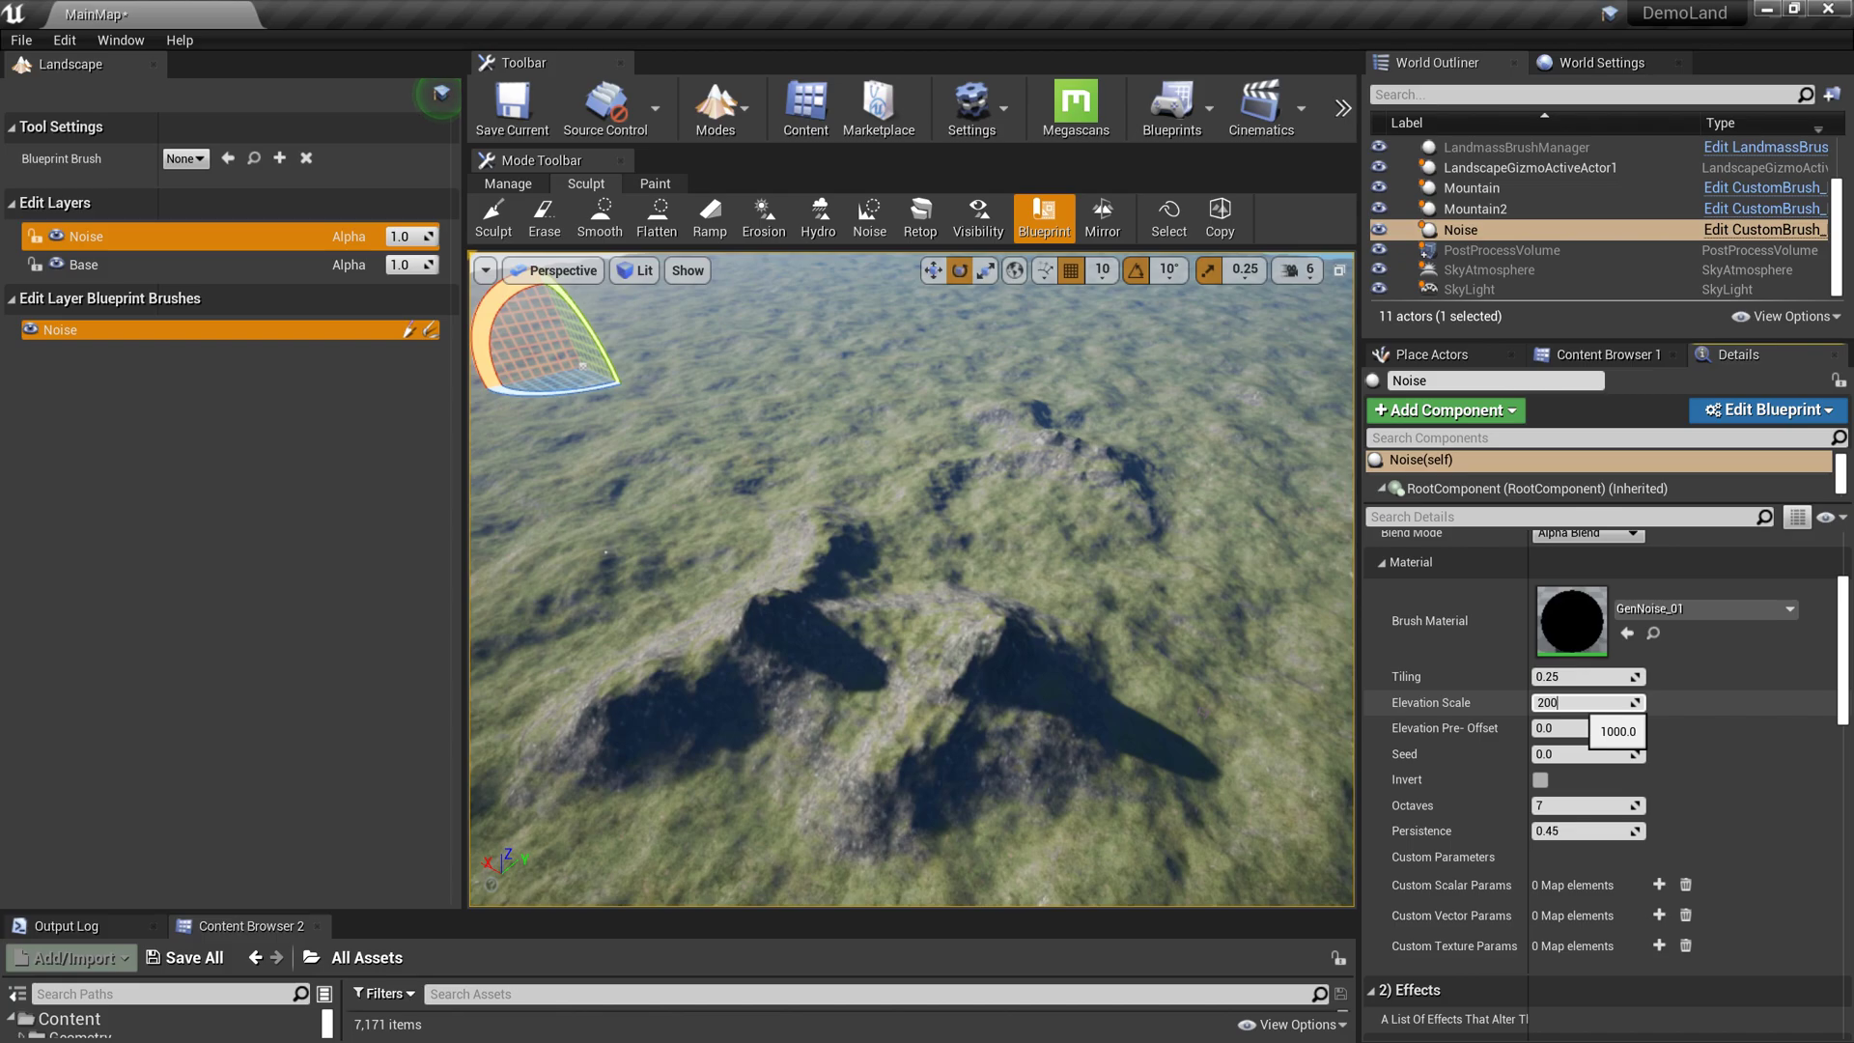
key(Return)
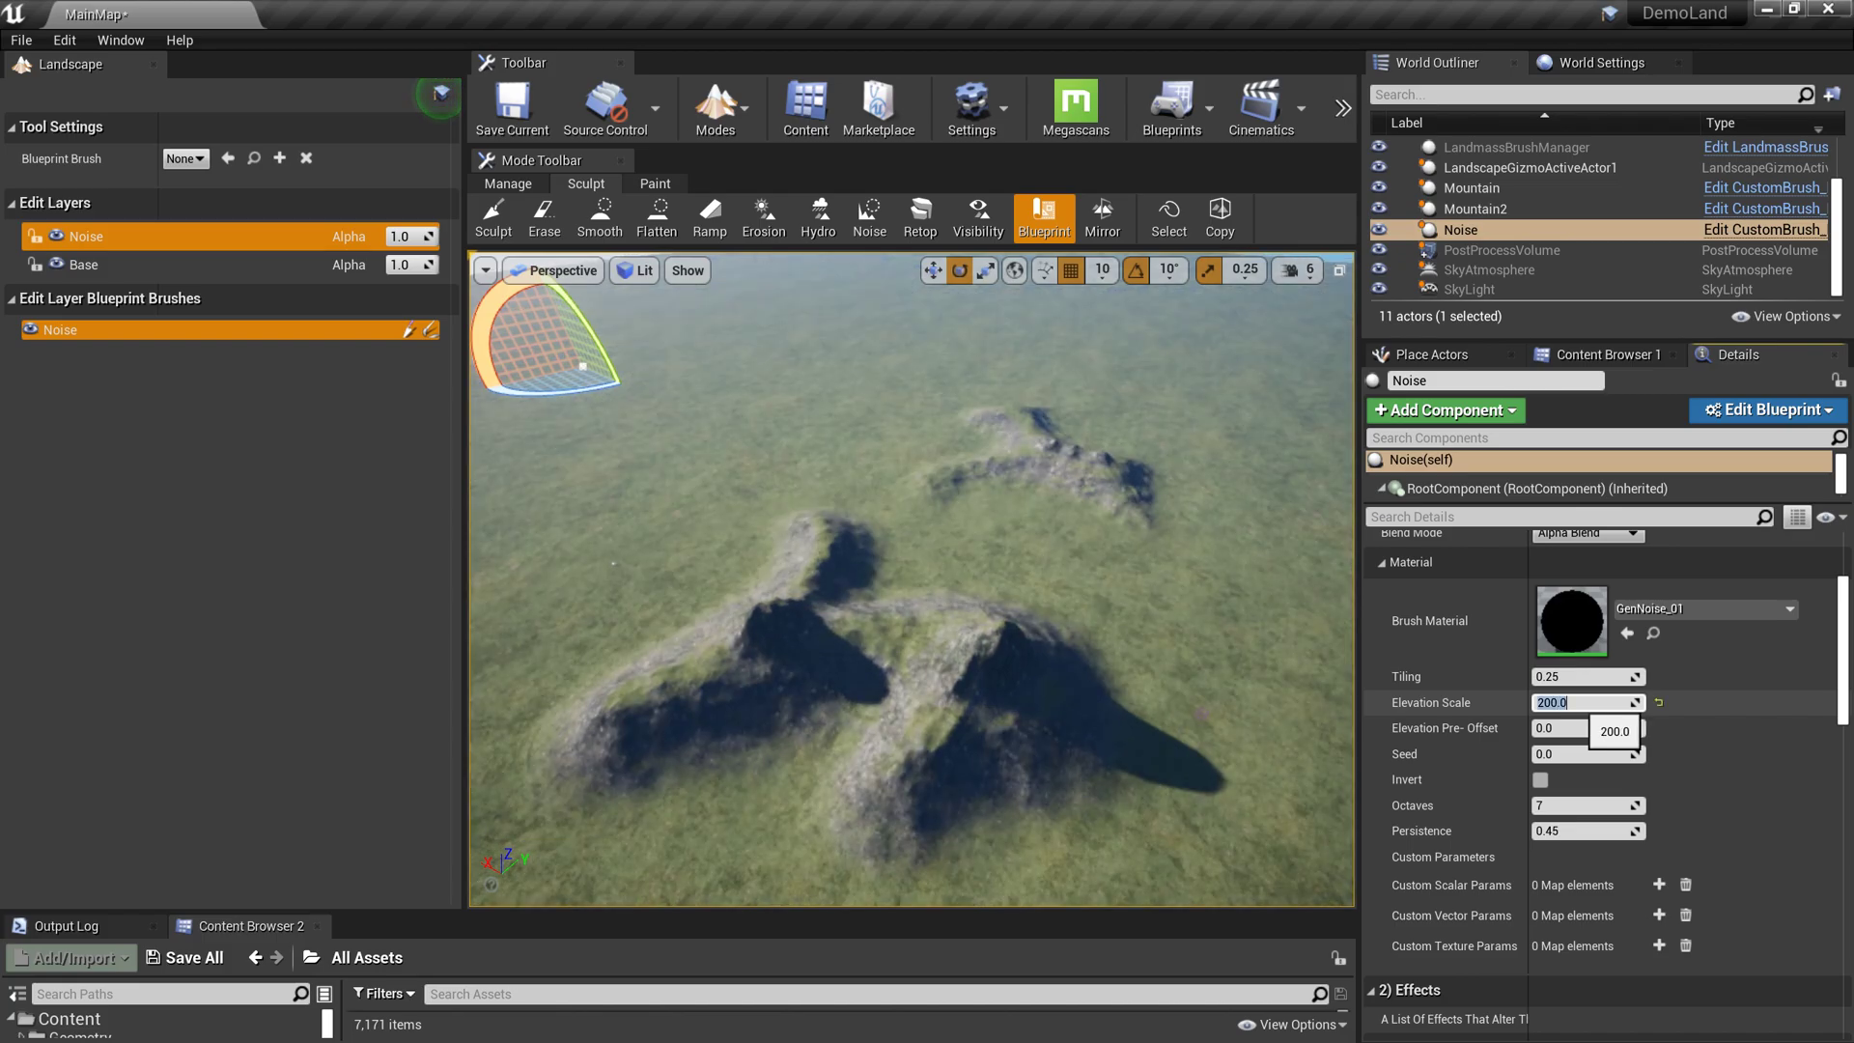
- Set the Noise brush's elevation scale to 300
right_drag(1333, 623, 1294, 584)
click(1580, 704)
text(300)
key(Return)
- Play the level from the open ground to judge the softened terrain, stop the session, and view both mountains from above
right_drag(965, 580, 888, 565)
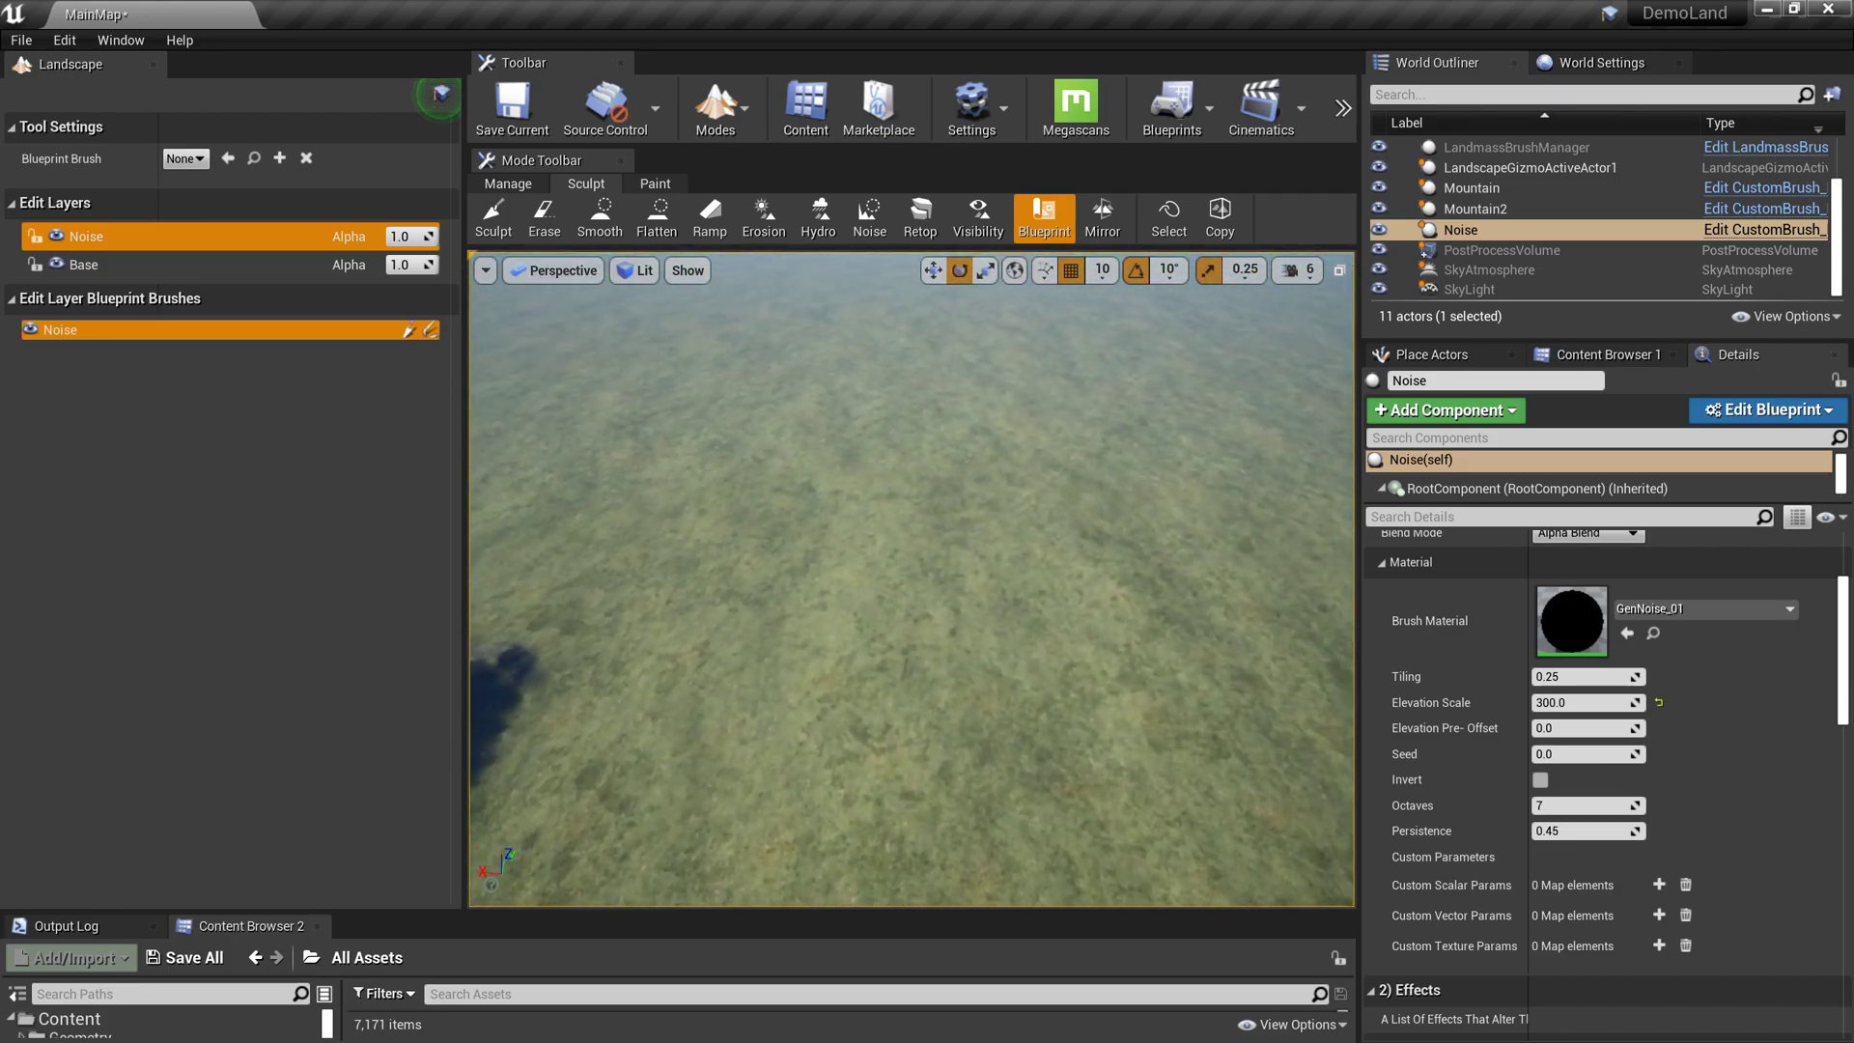
key(w)
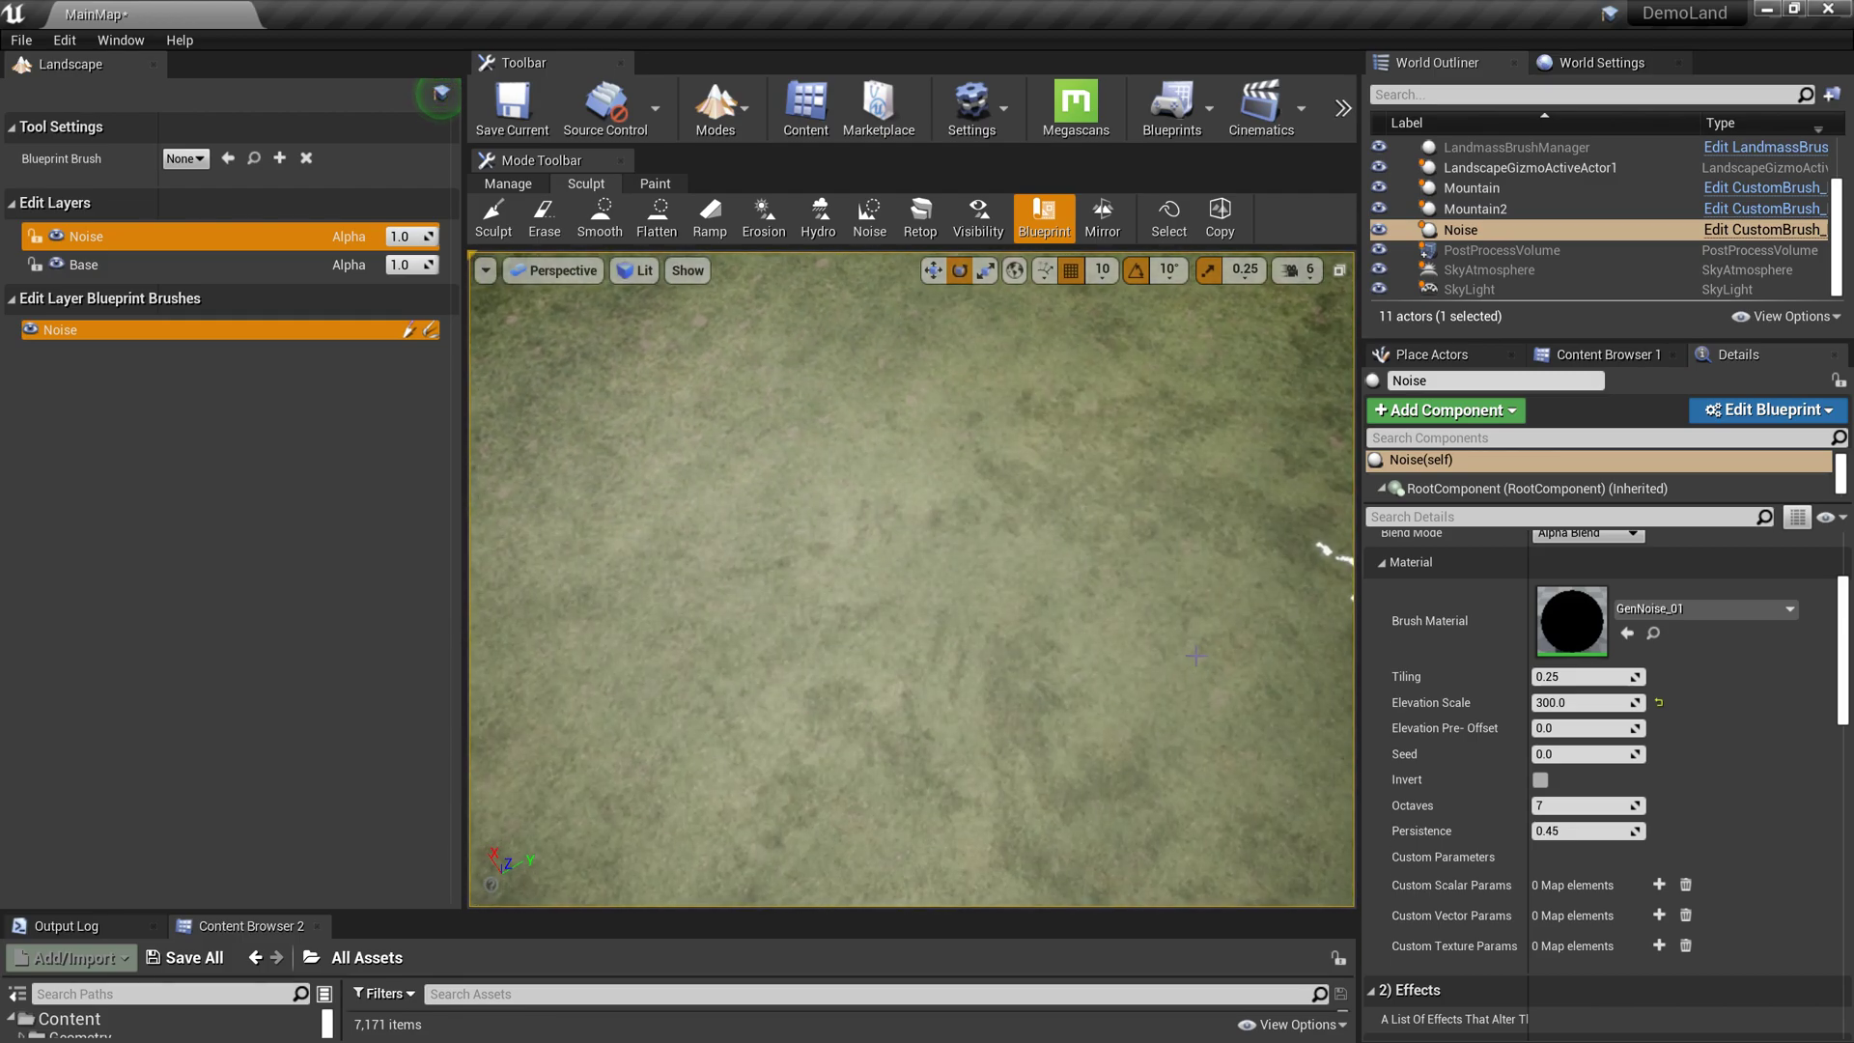
key(alt+p)
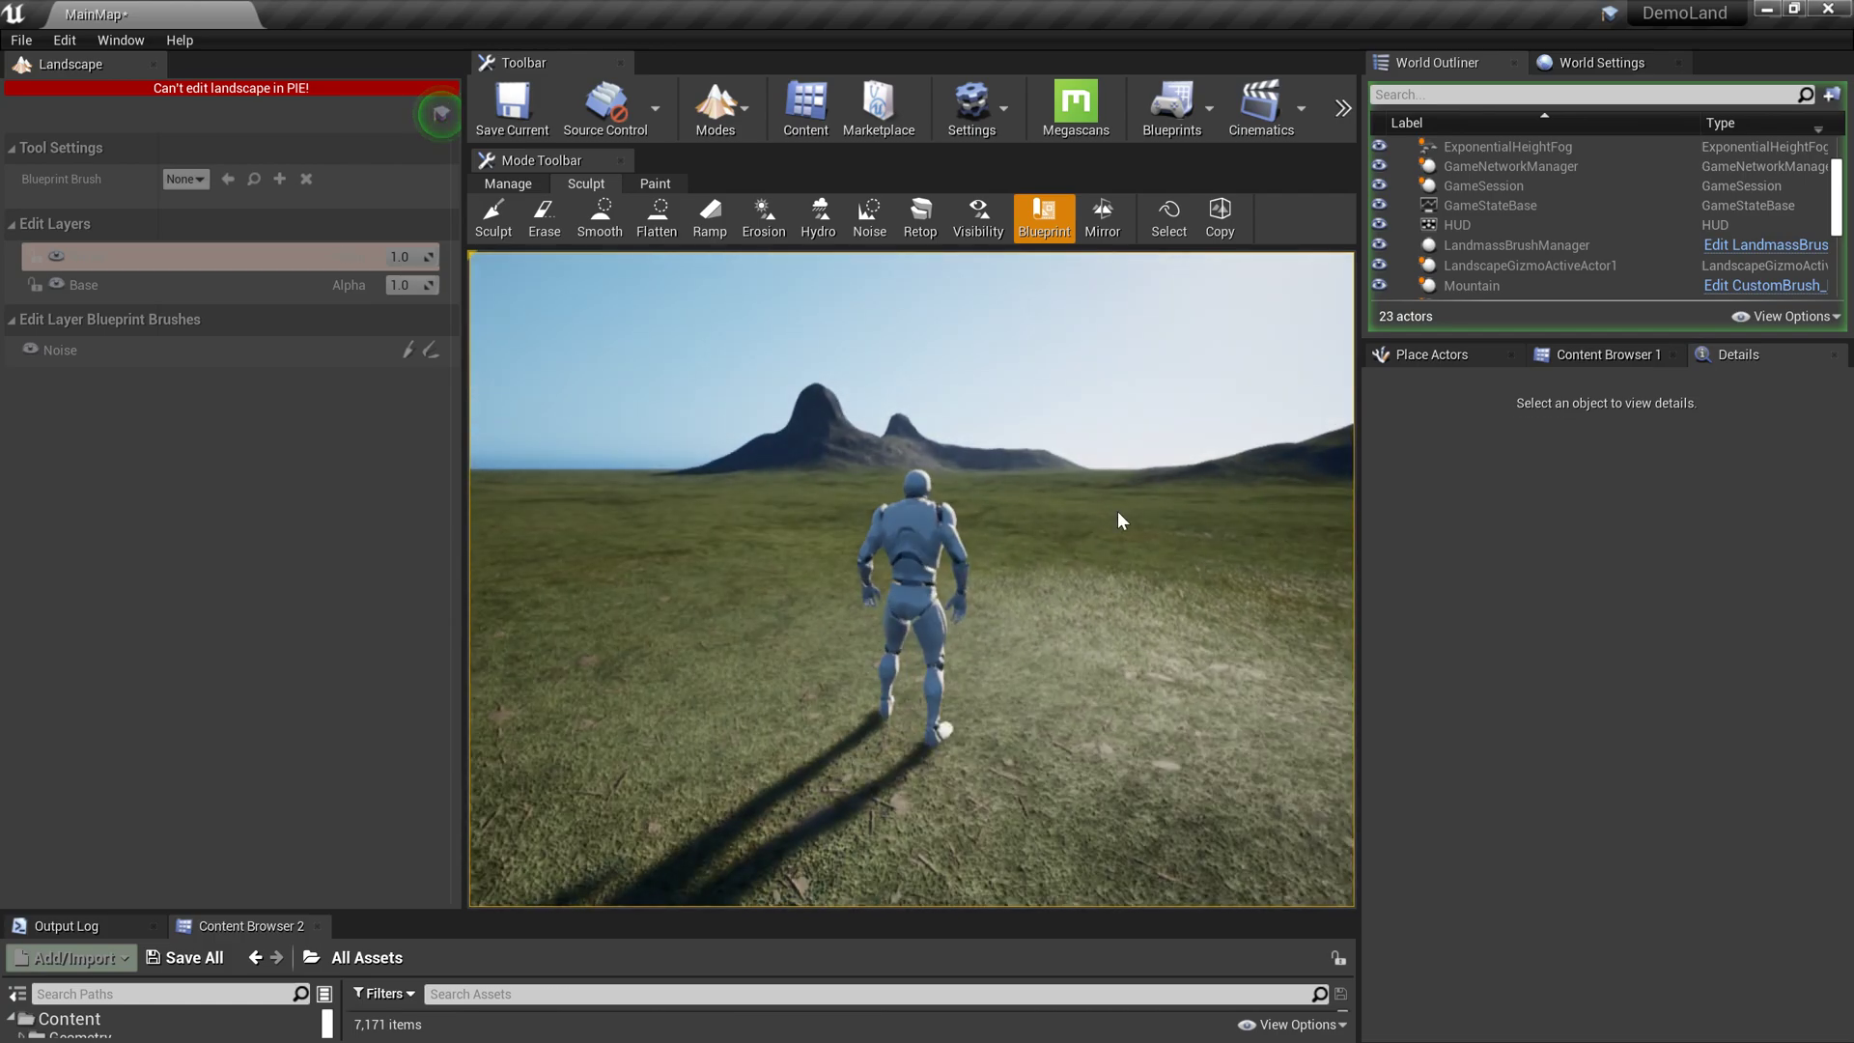
key(Escape)
right_drag(911, 579, 911, 657)
key(e)
key(a)
right_drag(912, 579, 1510, 502)
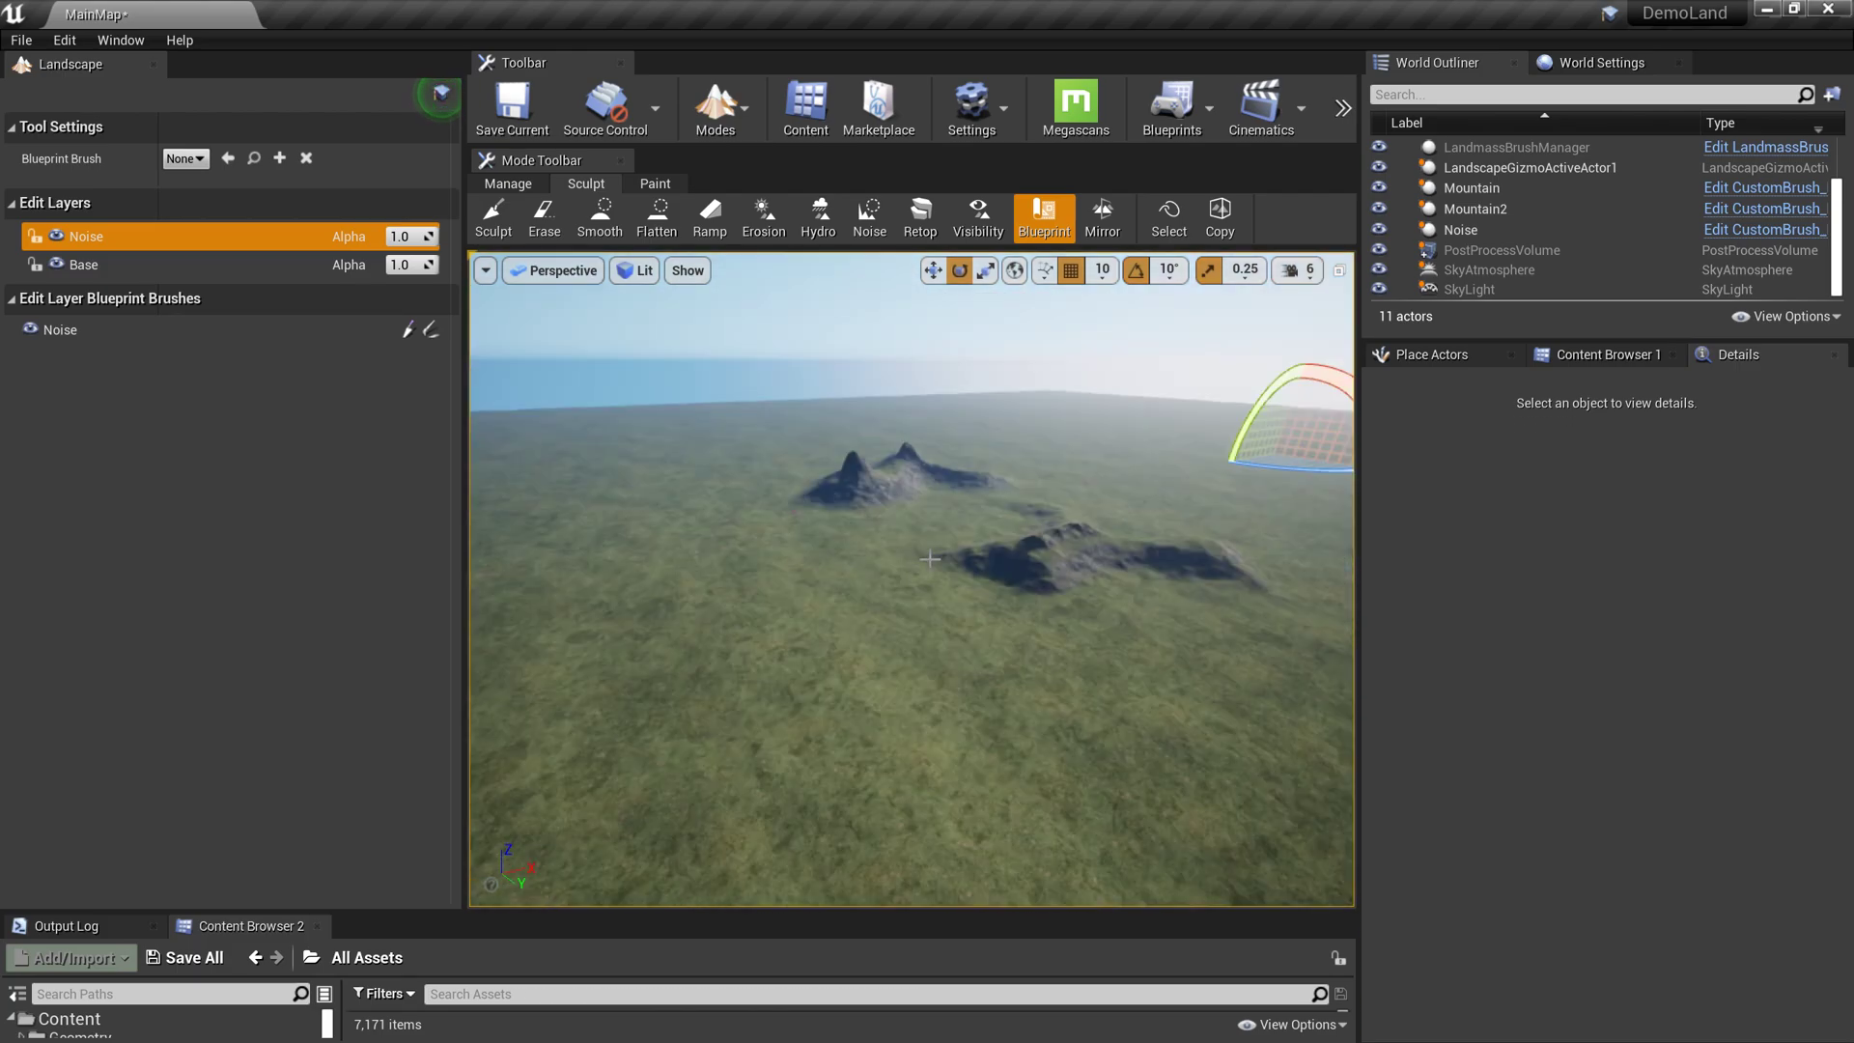